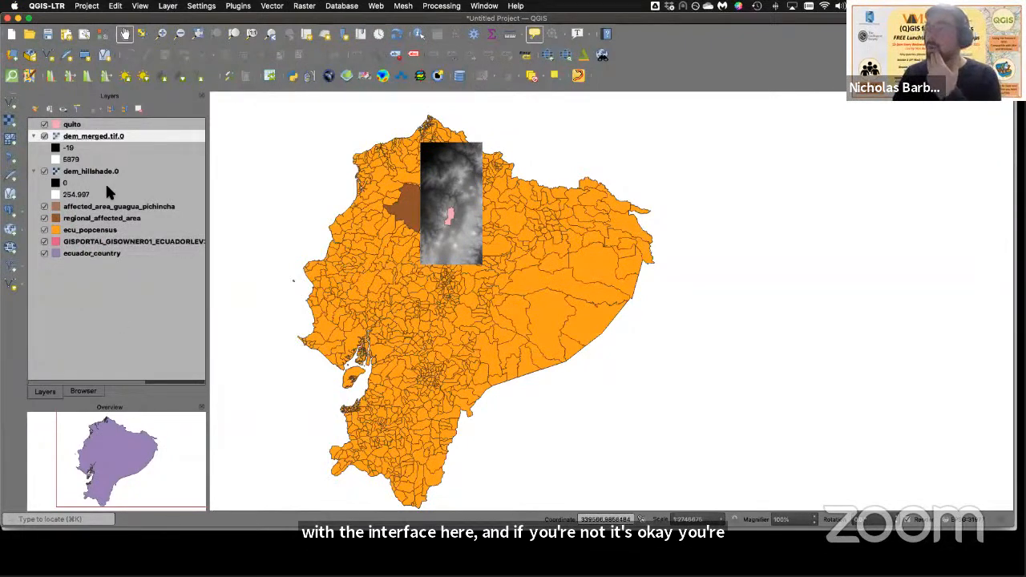
# Step: Browse the favourite folders to the qgis folder and select the Workshop Exercise project file
pyautogui.click(83, 394)
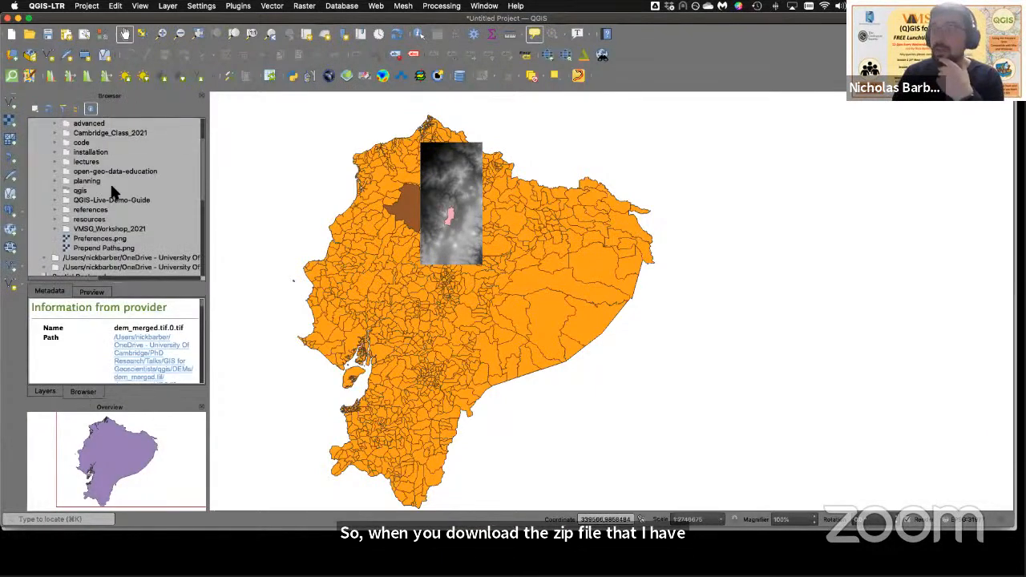
pyautogui.scroll(2, 113, 184)
pyautogui.scroll(2, 112, 182)
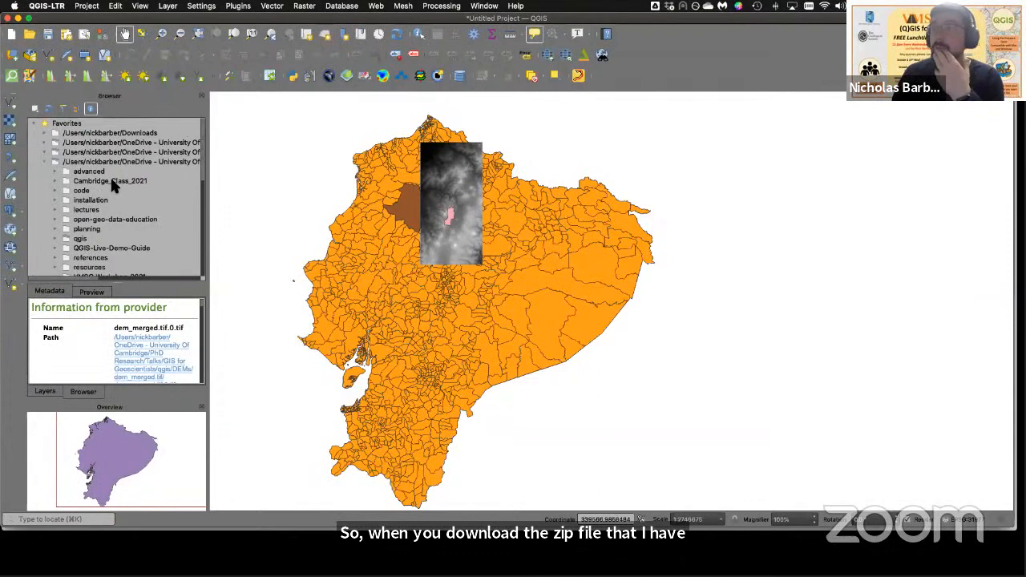
pyautogui.click(55, 235)
pyautogui.scroll(-5, 75, 233)
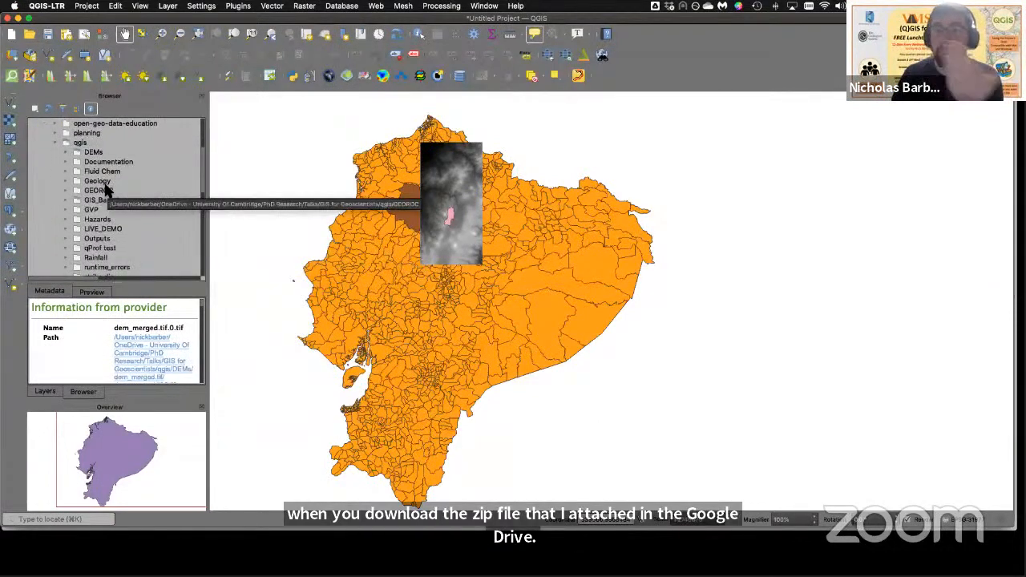
pyautogui.scroll(-2, 113, 232)
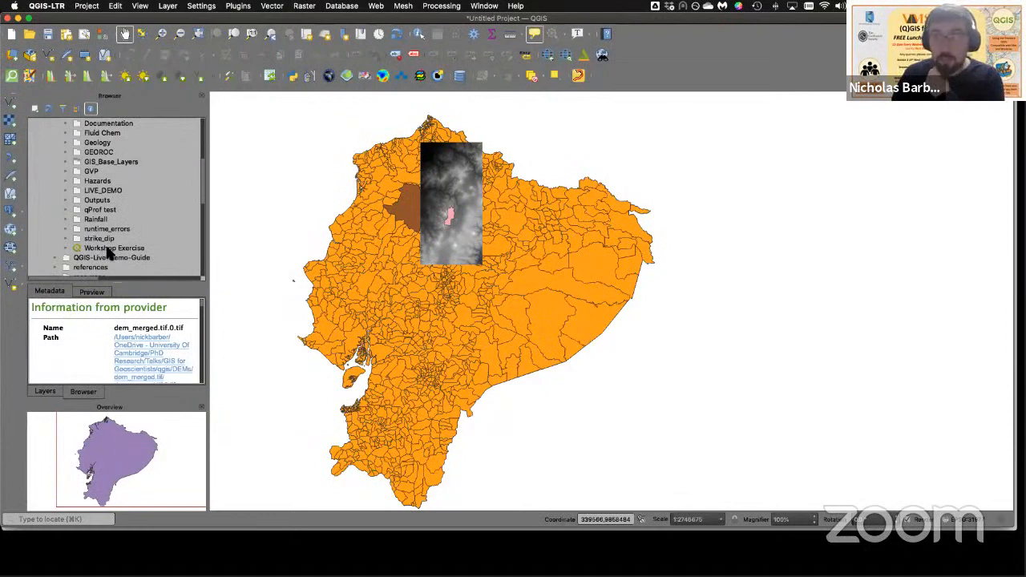
pyautogui.click(104, 250)
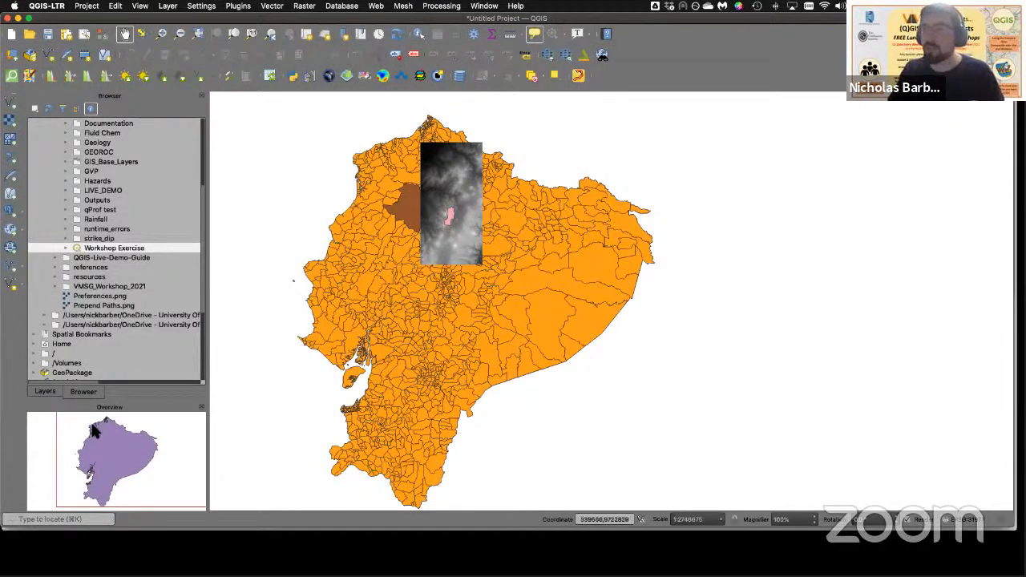
pyautogui.click(46, 391)
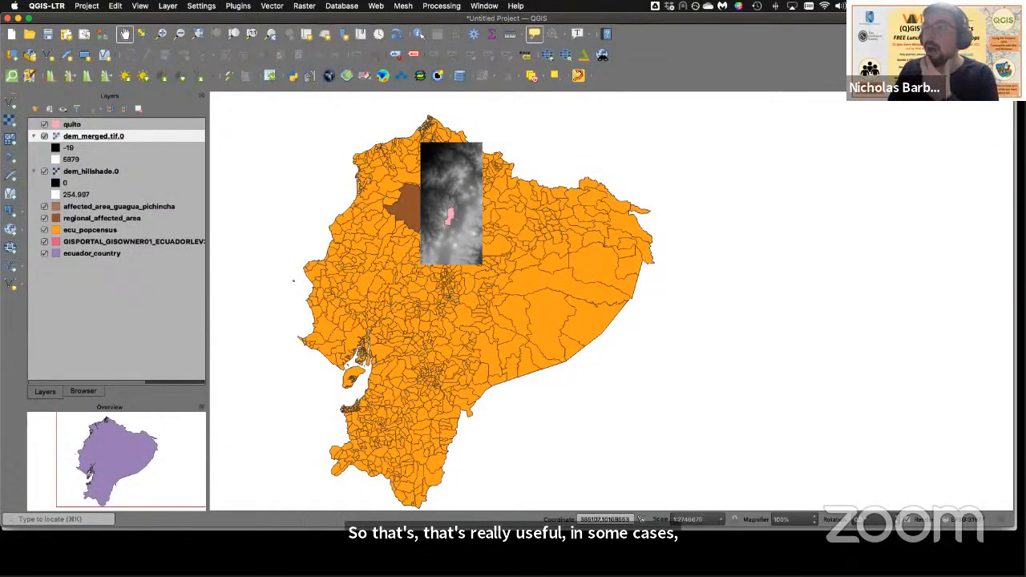
pyautogui.click(86, 394)
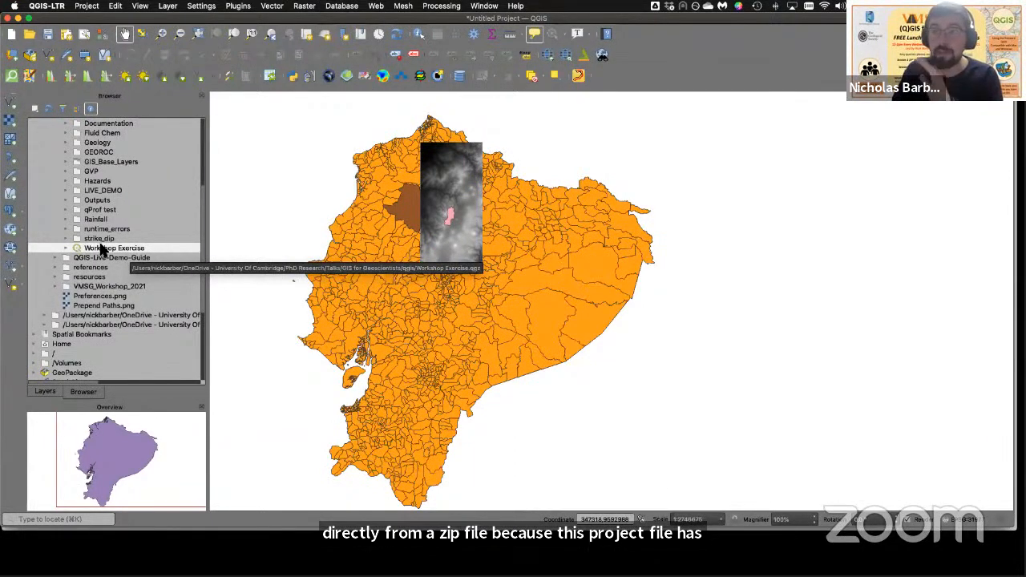
pyautogui.scroll(5, 107, 231)
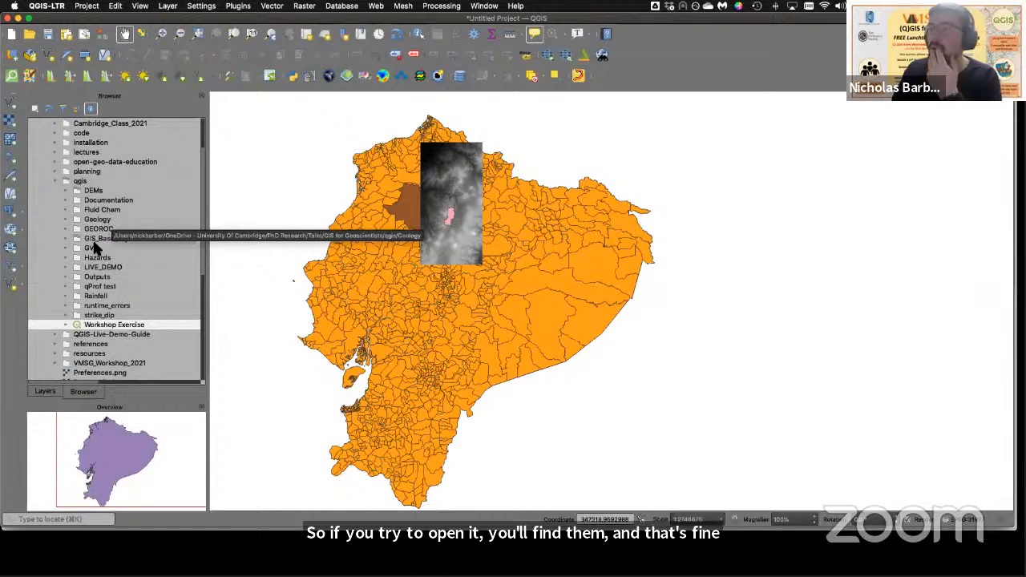
# Step: Remove the GISPORTAL_GISOWNER01_ECUADORLEV3POPULATIONCENSUS10 layer from the project
pyautogui.click(47, 390)
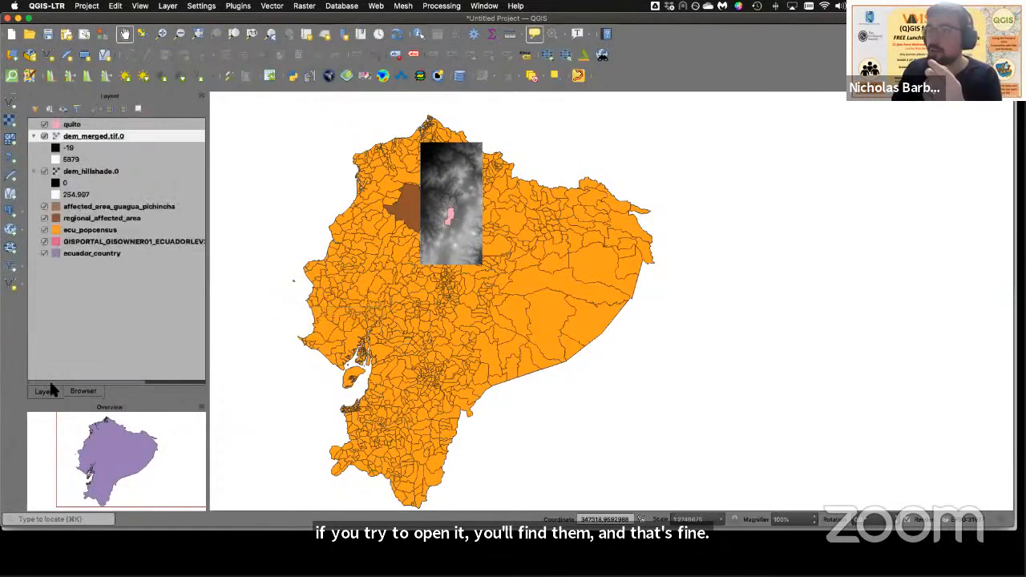
pyautogui.rightClick(90, 242)
pyautogui.click(137, 336)
pyautogui.click(555, 268)
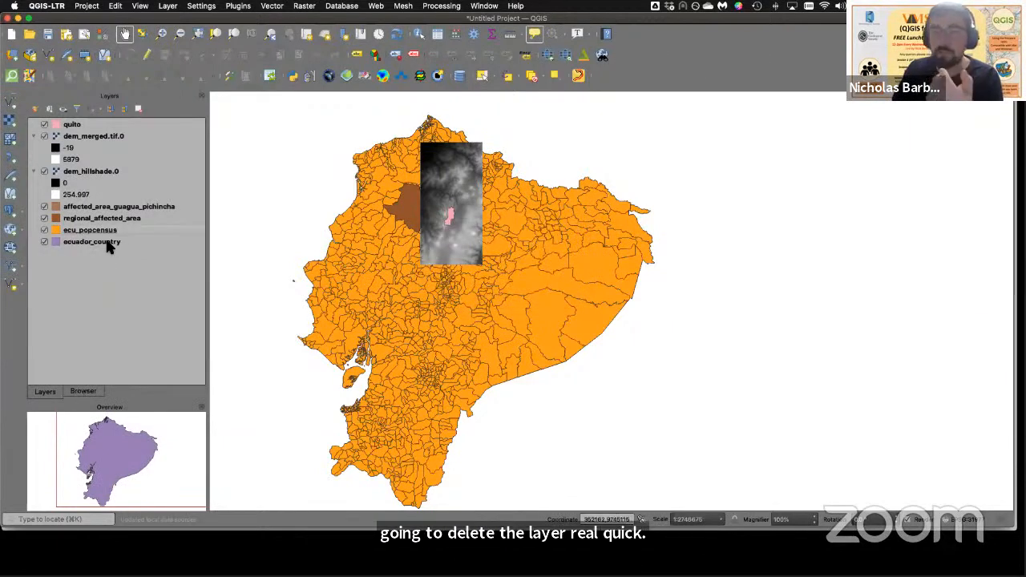
# Step: Hide all remaining layers, from quito and the DEM rasters down to ecu_popcensus and ecuador_country
pyautogui.click(46, 138)
pyautogui.click(44, 136)
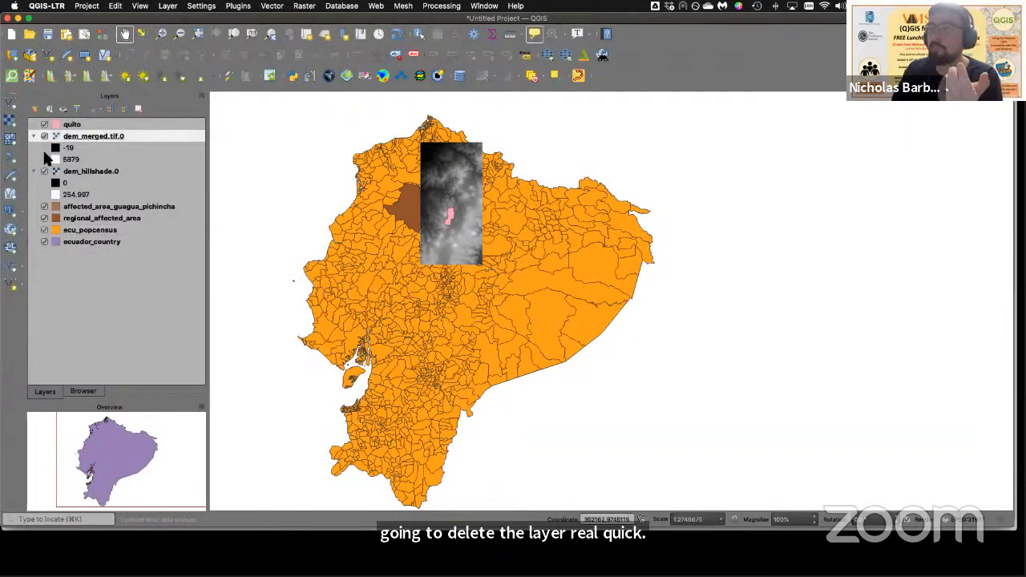
pyautogui.click(44, 171)
pyautogui.click(44, 206)
pyautogui.click(44, 218)
pyautogui.click(44, 230)
pyautogui.click(44, 241)
pyautogui.click(45, 124)
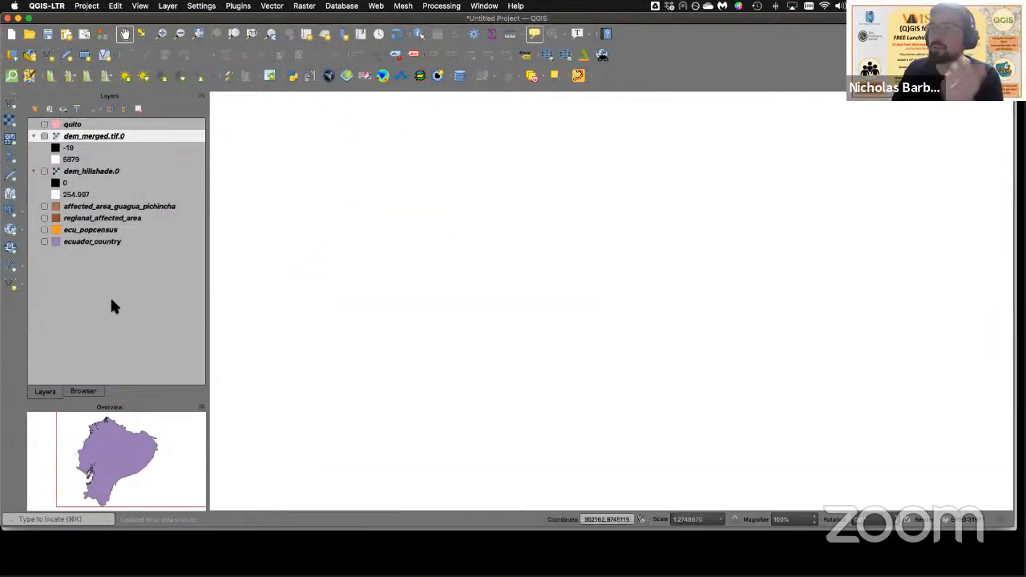
# Step: Open the project's coordinate reference system settings to check the projection in use
pyautogui.click(84, 392)
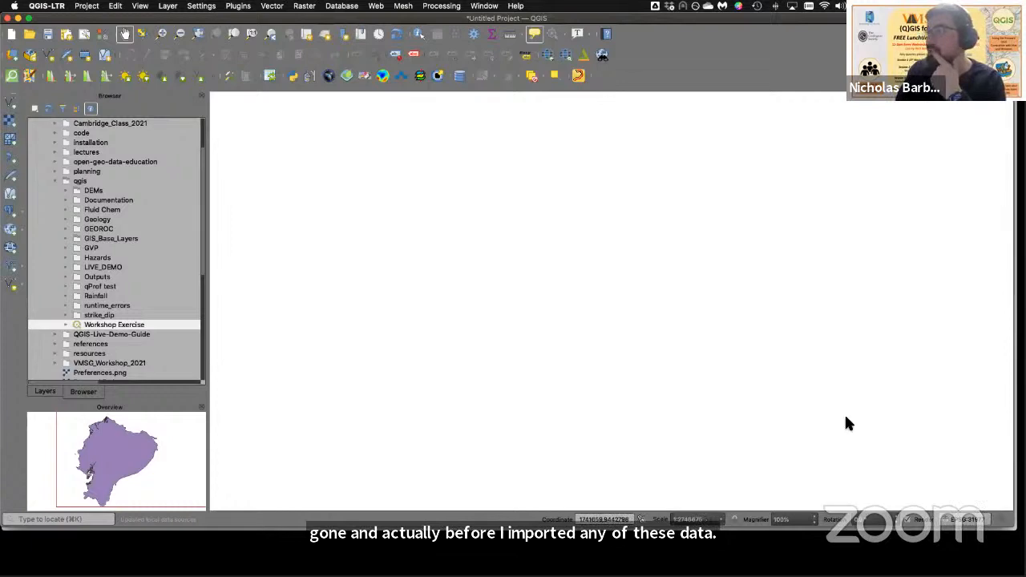
pyautogui.moveTo(0, 120); pyautogui.dragTo(210, 56)
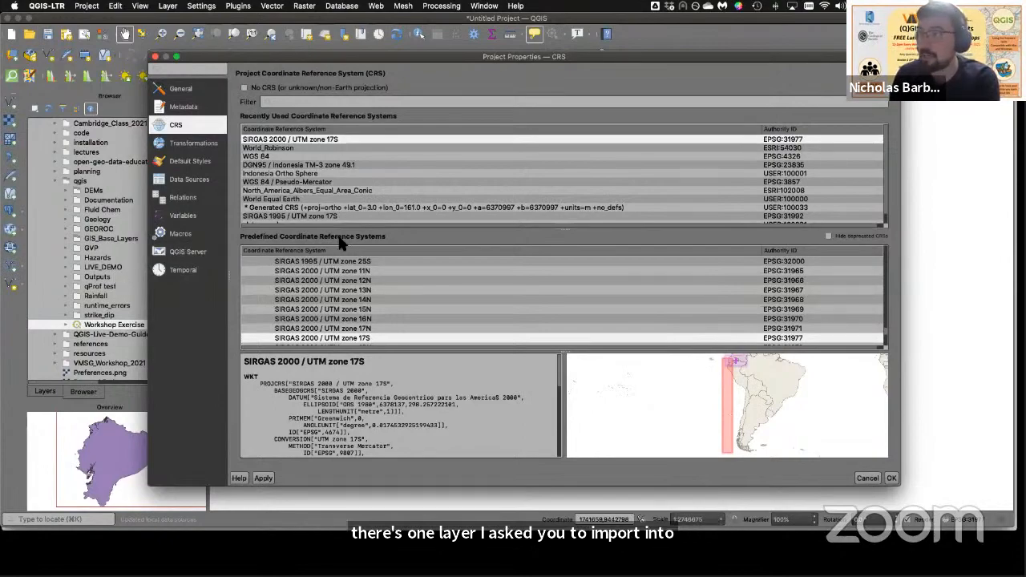
# Step: Read the population census shapefile entry in VMSG_GIS_Data_Checklist.pdf in Acrobat Reader, return to QGIS and close the project properties
pyautogui.hotkey('ctrl', 'Up')
pyautogui.click(275, 166)
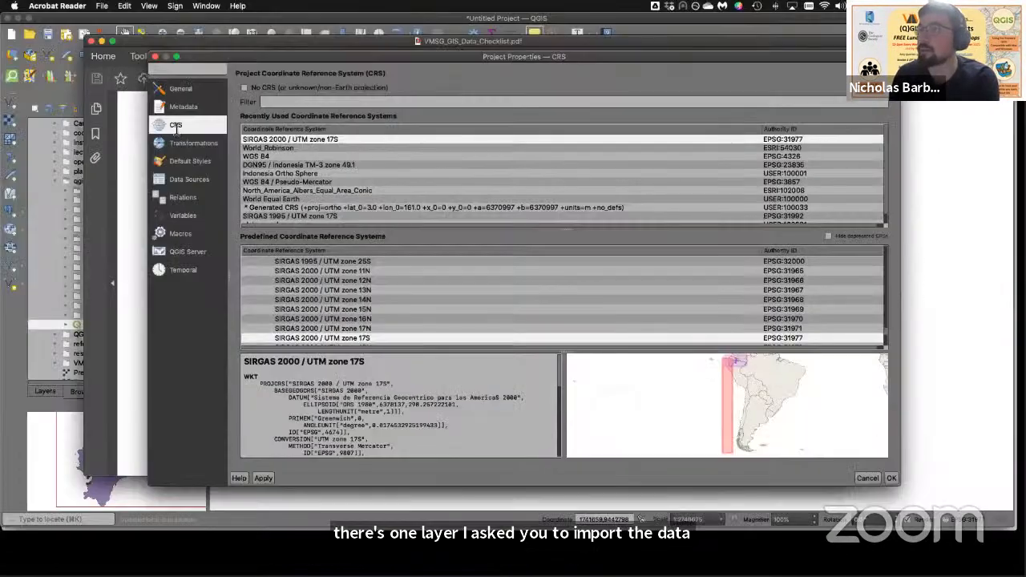
pyautogui.scroll(-5, 431, 236)
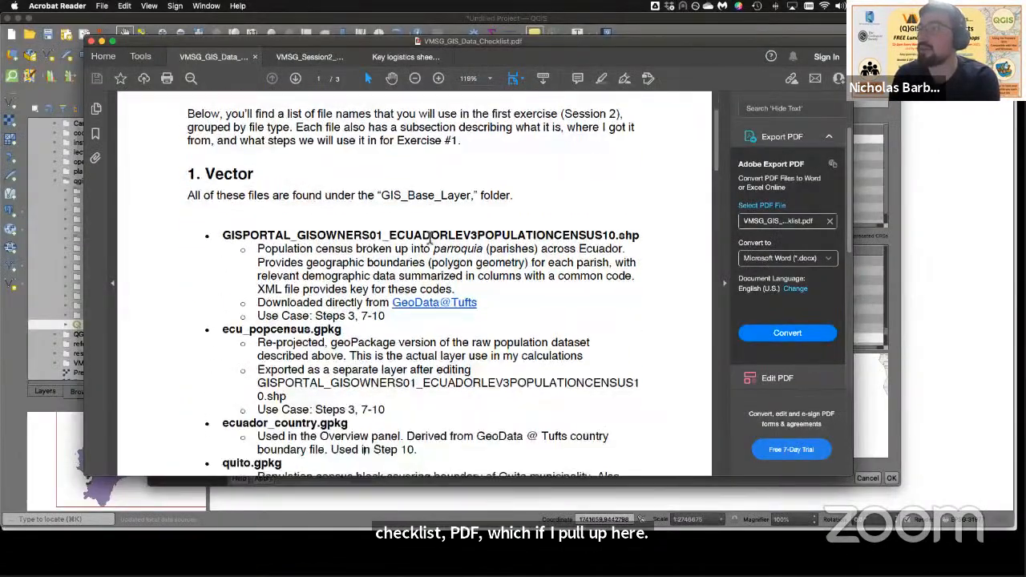
pyautogui.moveTo(224, 198)
pyautogui.mouseDown()
pyautogui.moveTo(660, 193)
pyautogui.moveTo(545, 209)
pyautogui.moveTo(222, 204)
pyautogui.mouseUp()
pyautogui.click(221, 203)
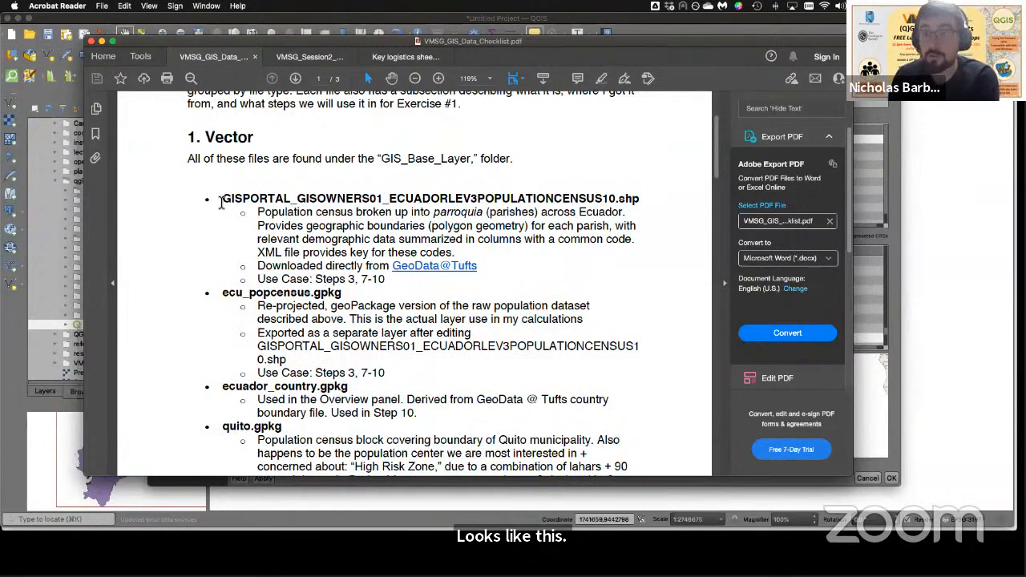
pyautogui.moveTo(221, 200); pyautogui.dragTo(607, 218)
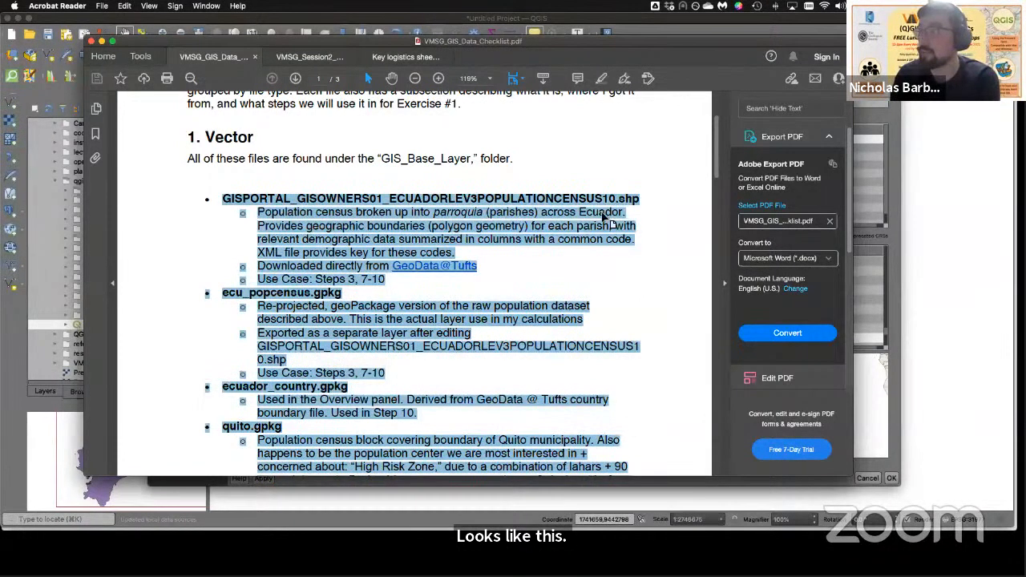
pyautogui.click(581, 213)
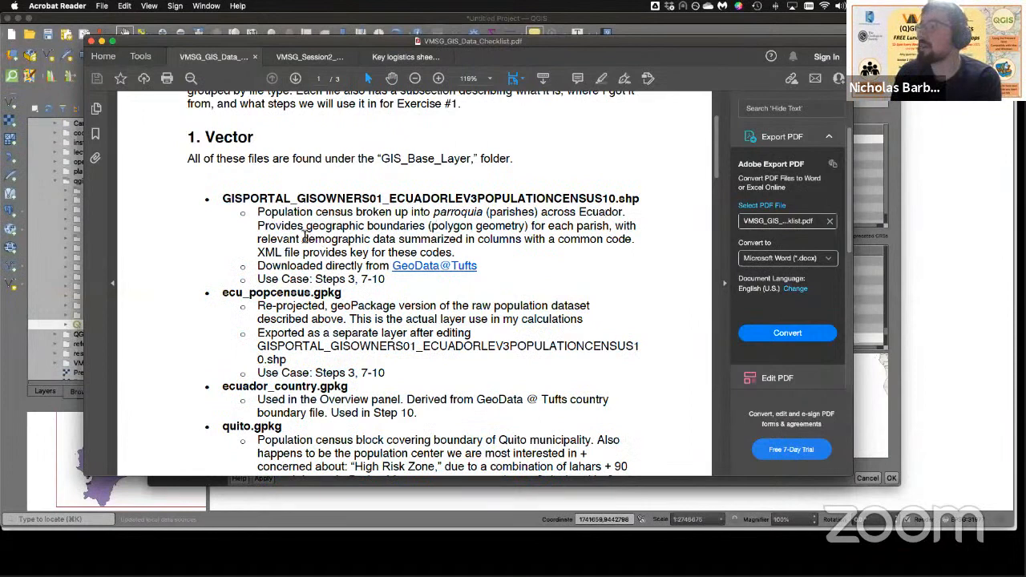
pyautogui.moveTo(222, 198); pyautogui.dragTo(648, 199)
pyautogui.click(641, 200)
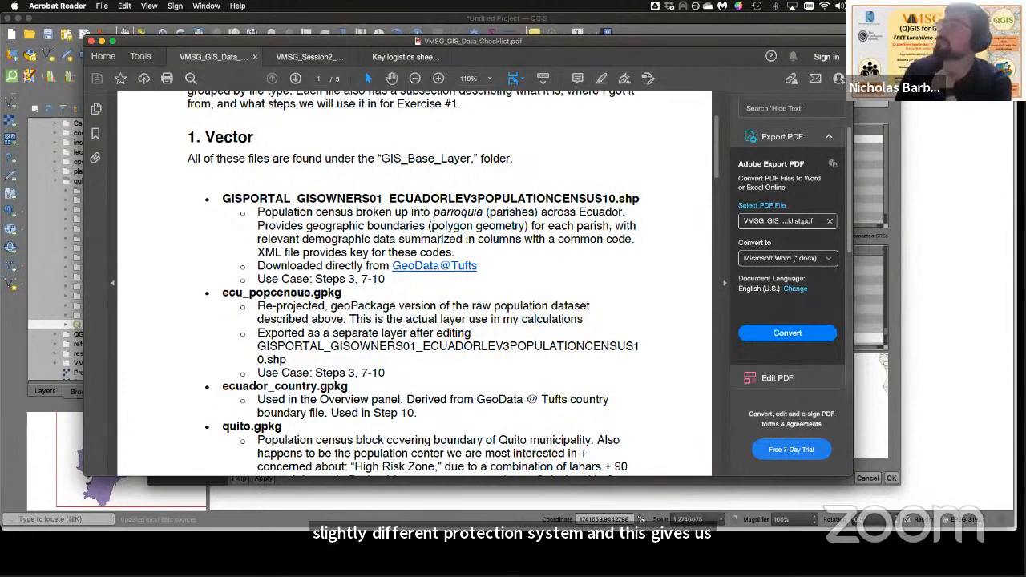
pyautogui.click(873, 90)
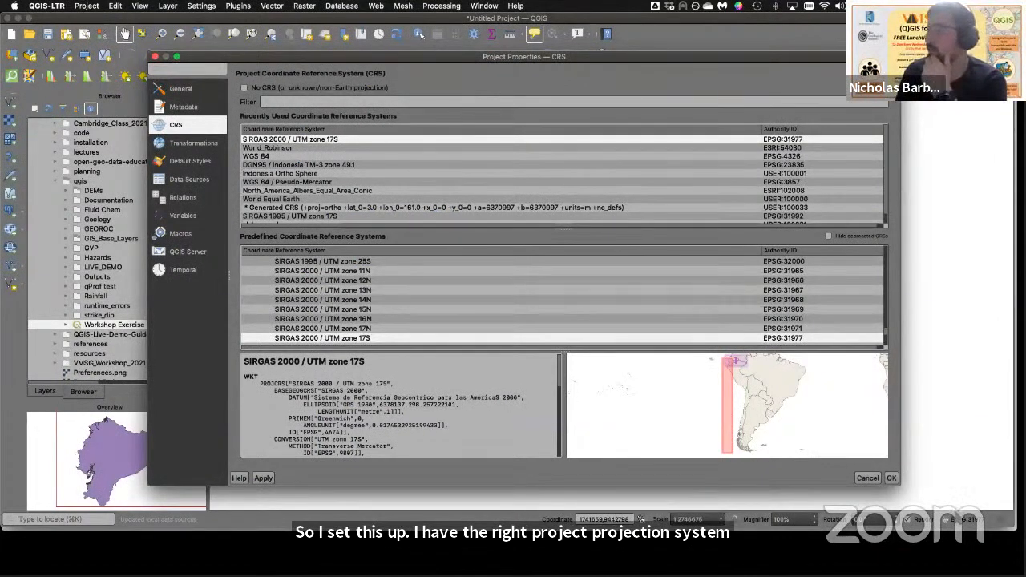
pyautogui.click(154, 56)
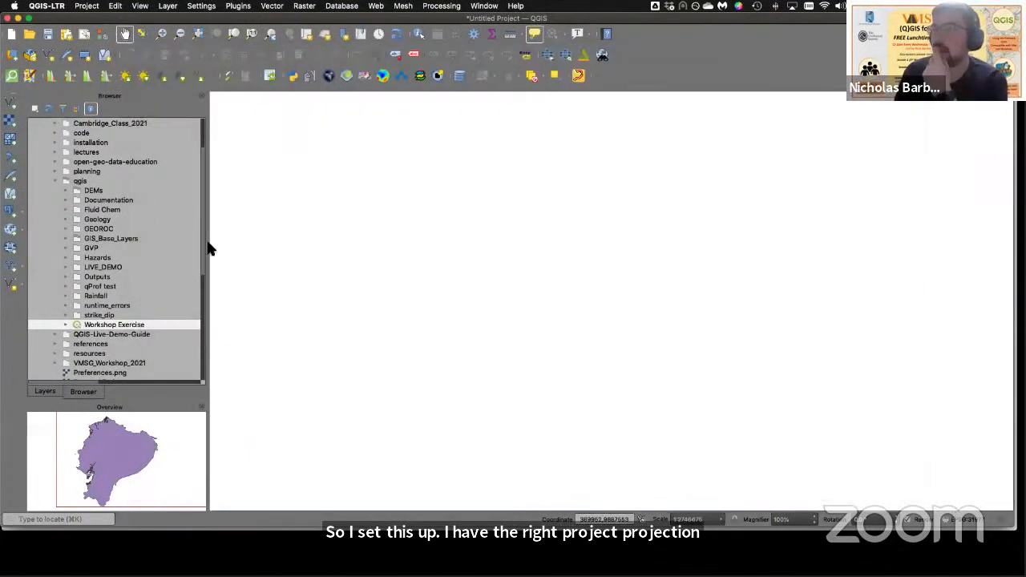
# Step: Add GISPORTAL_GISOWNER01_ECUADORLEV3POPULATIONCENSUS10.shp from the GIS_Base_Layers folder to the project and show the layer list
pyautogui.click(66, 238)
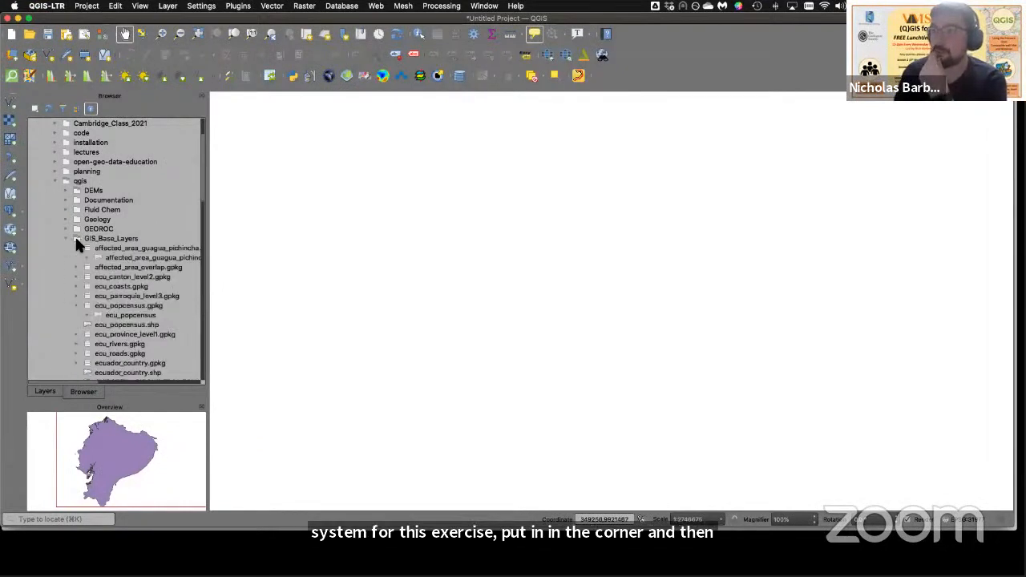
pyautogui.scroll(-5, 89, 262)
pyautogui.scroll(-10, 91, 272)
pyautogui.hscroll(5, 91, 273)
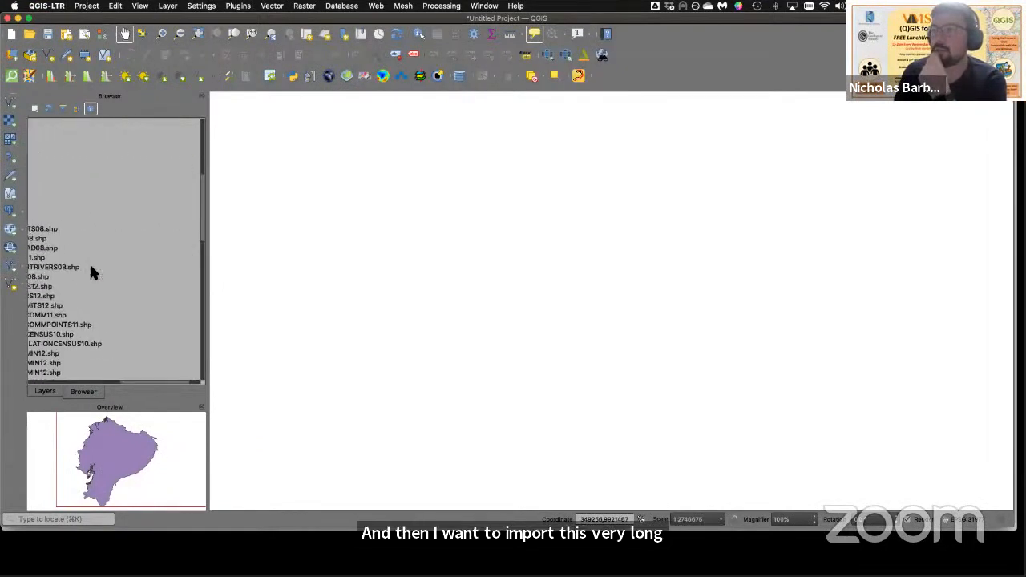
pyautogui.hscroll(-5, 88, 276)
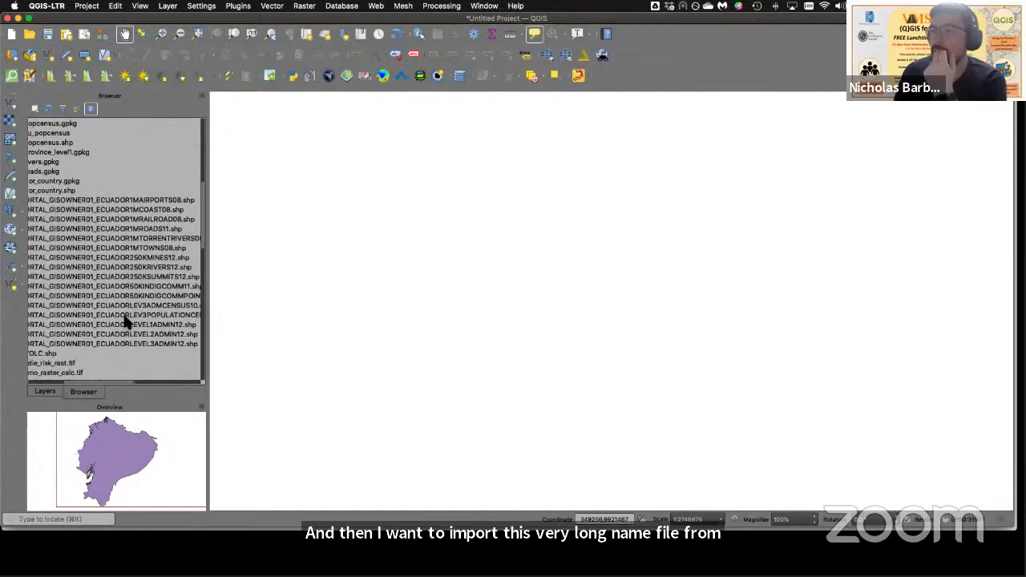
pyautogui.click(121, 318)
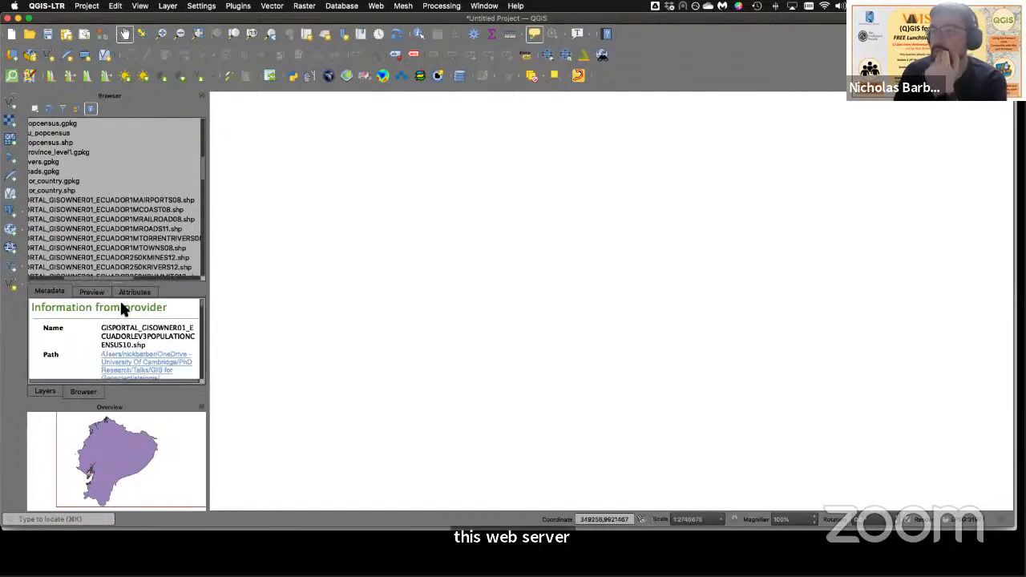
pyautogui.scroll(-3, 133, 241)
pyautogui.hscroll(-3, 133, 240)
pyautogui.hscroll(5, 133, 239)
pyautogui.hscroll(-6, 131, 235)
pyautogui.rightClick(120, 252)
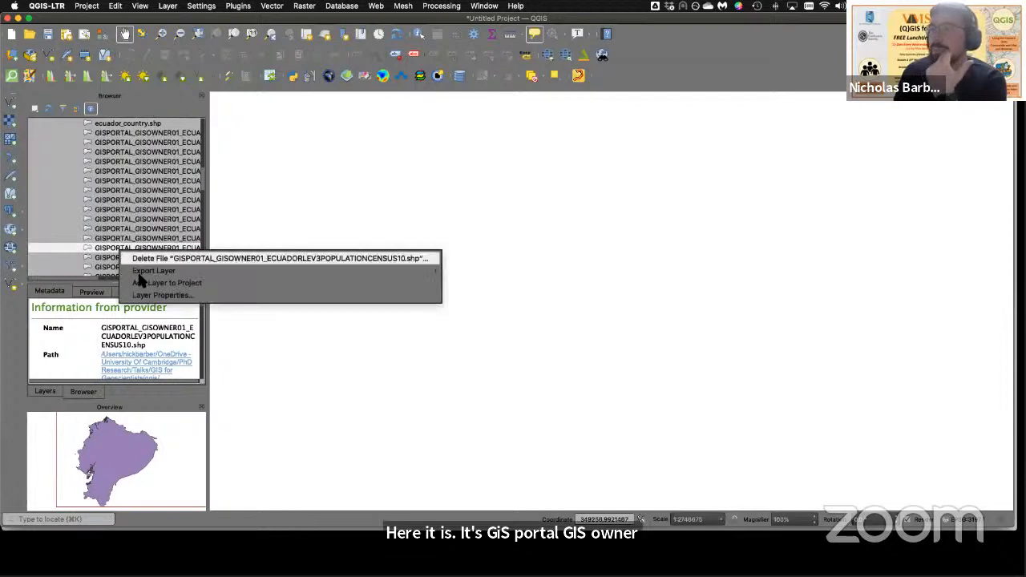
pyautogui.click(142, 282)
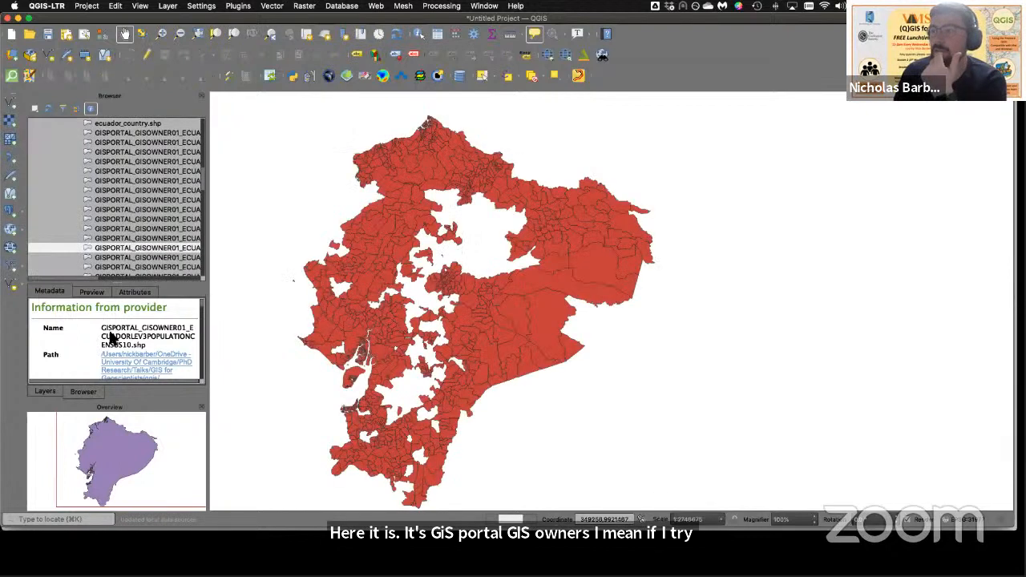
pyautogui.click(45, 391)
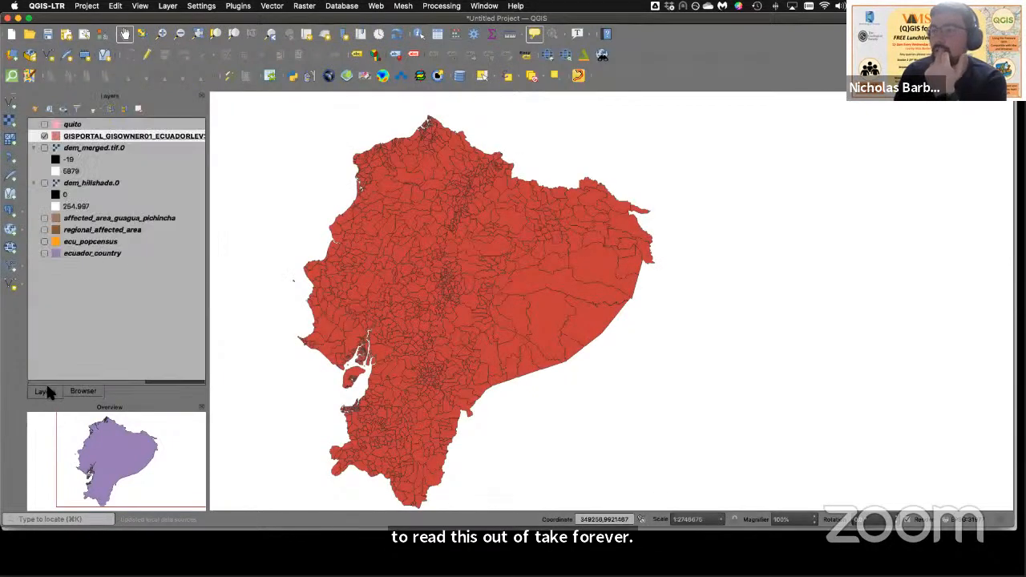
# Step: Examine the provider information in the added population census layer's properties, including its coordinate system, and close the dialog
pyautogui.rightClick(93, 140)
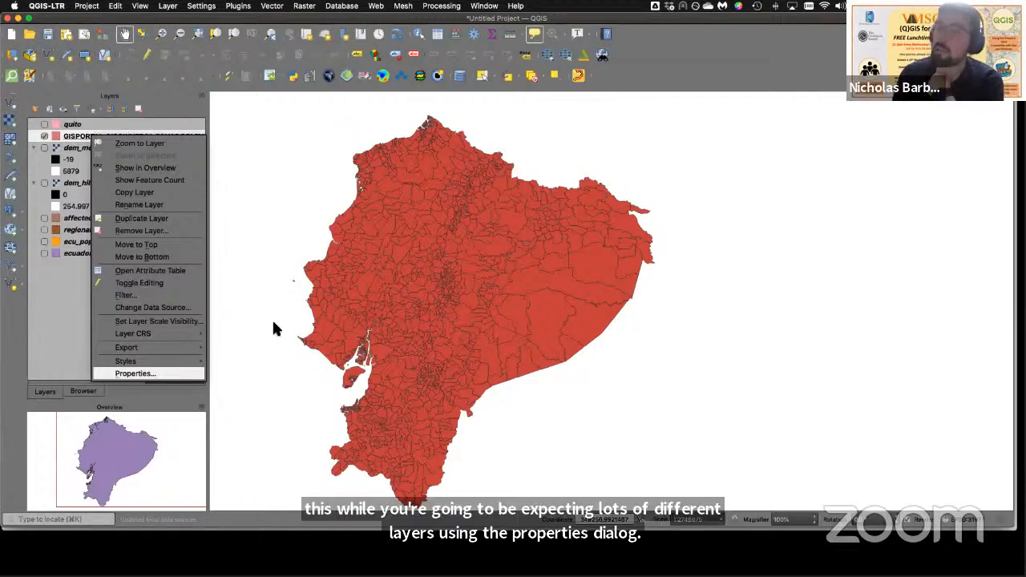
pyautogui.click(135, 373)
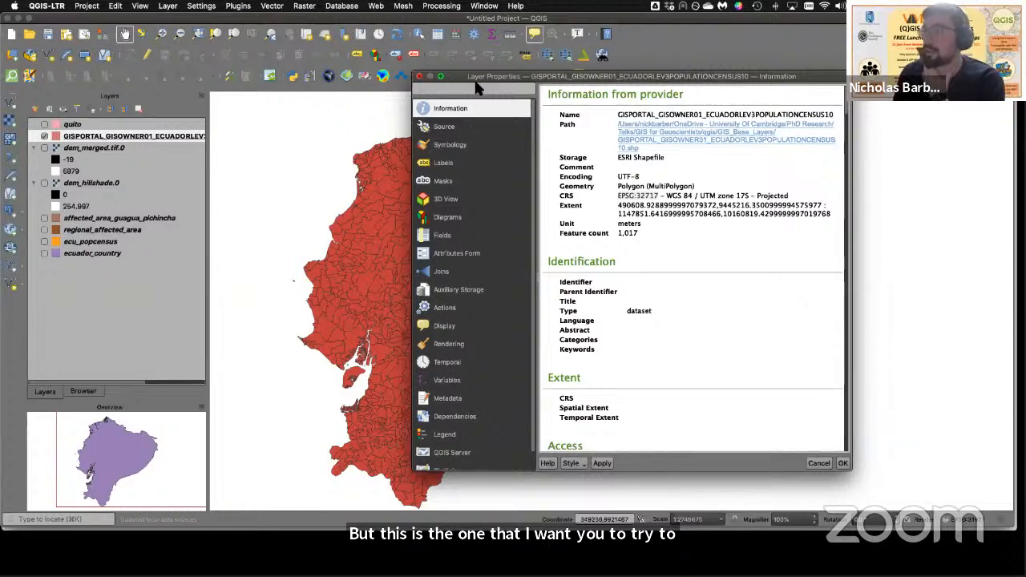
pyautogui.click(419, 76)
pyautogui.click(273, 6)
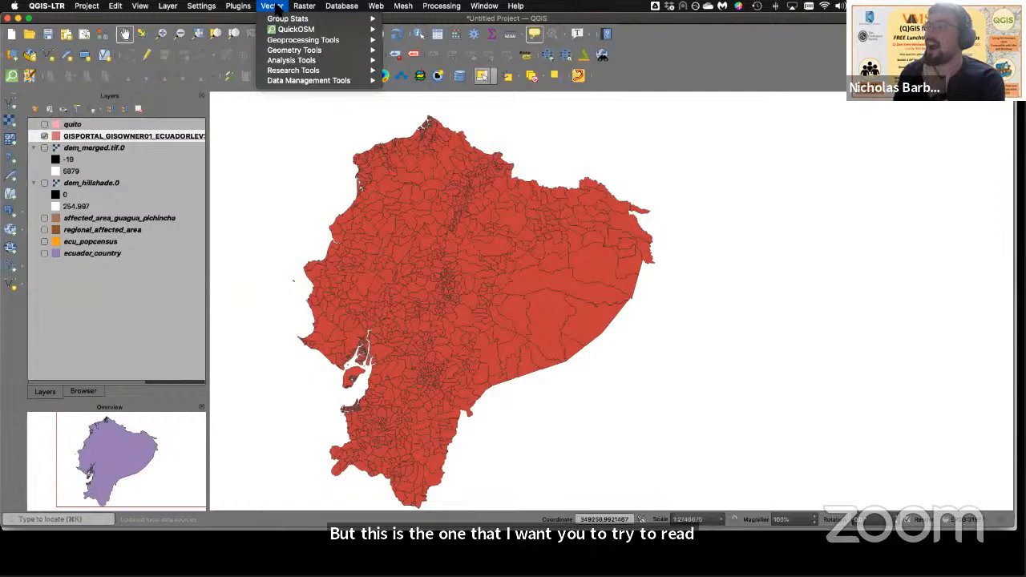
pyautogui.click(275, 7)
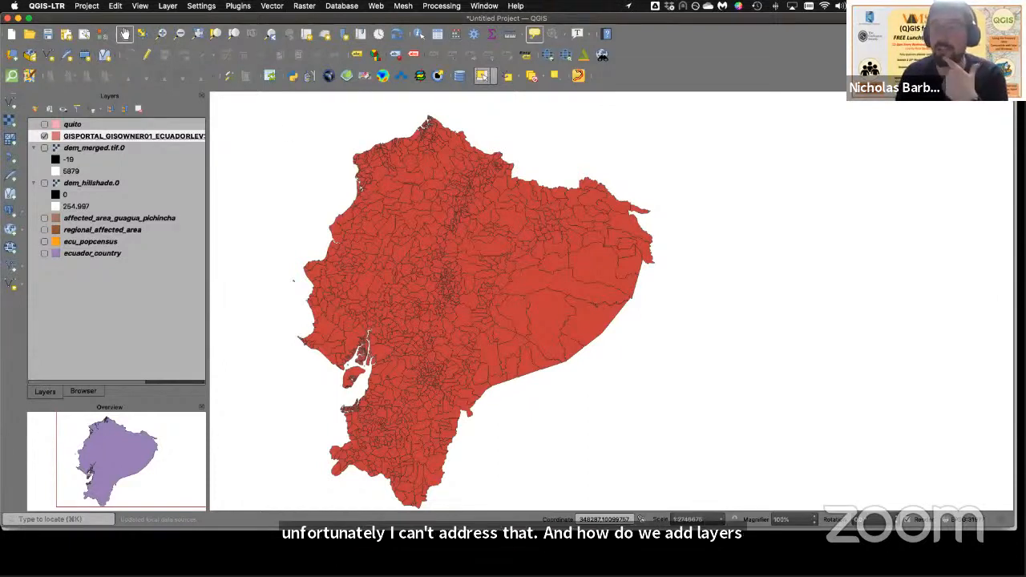
# Step: Remove the GISPORTAL_GISOWNER01_ECUADORLEV3POPULATIONCENSUS10 layer from the project
pyautogui.rightClick(140, 136)
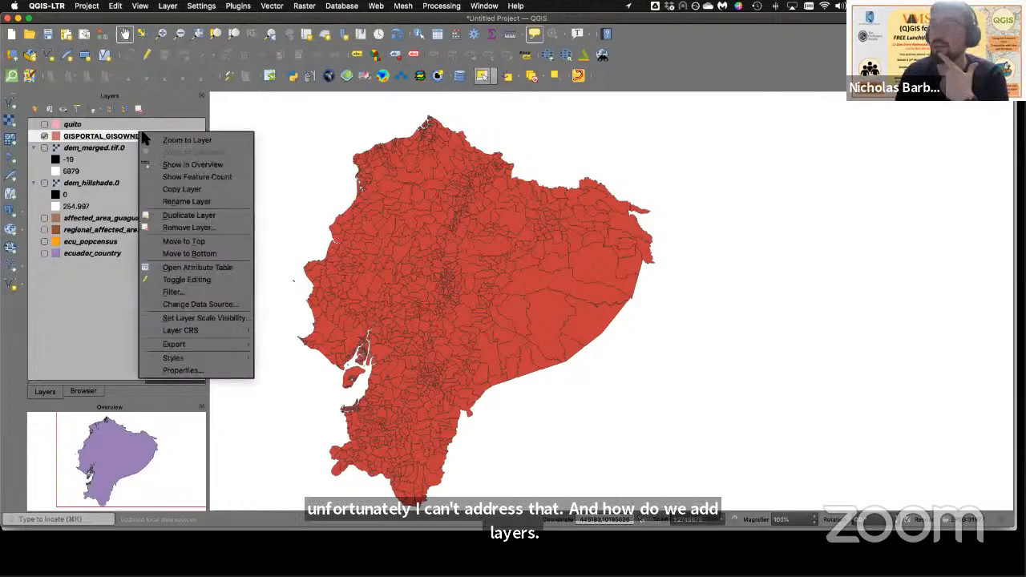
pyautogui.click(189, 228)
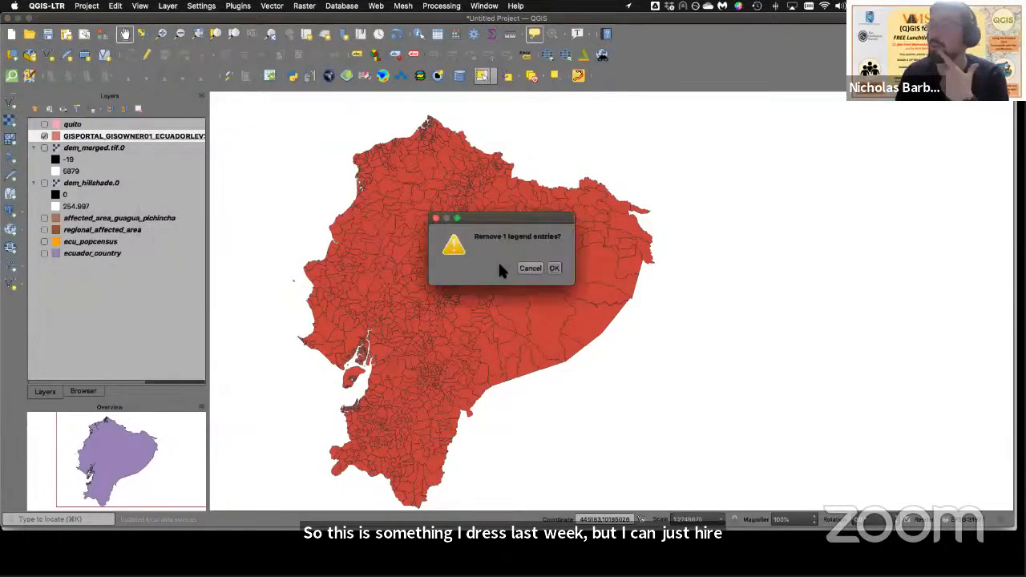
pyautogui.click(552, 271)
# Step: Add GISPORTAL_GISOWNER01_ECUADORLEV3POPULATIONCENSUS10.shp from the file browser to the project again and show the layer list
pyautogui.click(102, 392)
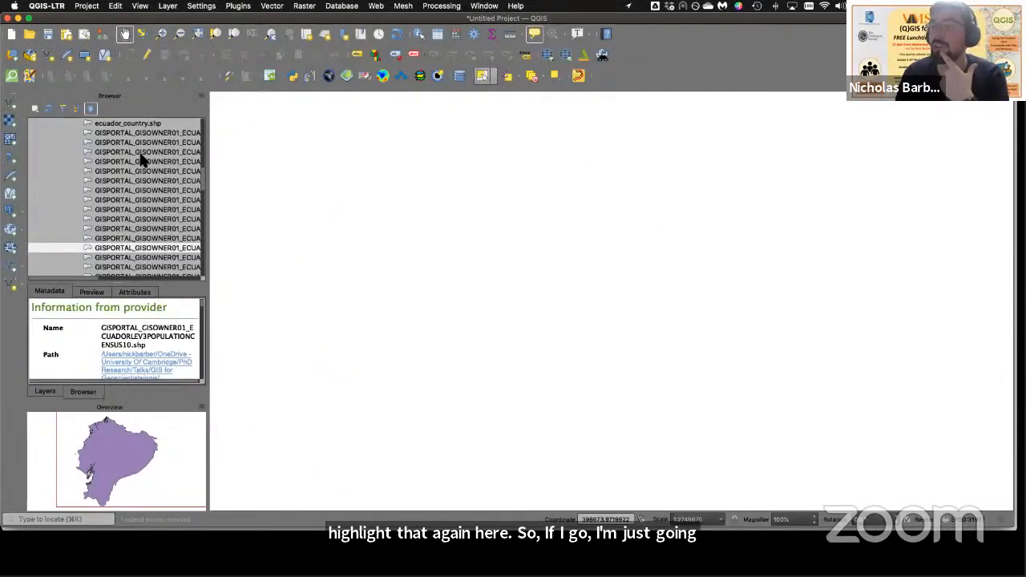
pyautogui.scroll(5, 140, 158)
pyautogui.scroll(-5, 140, 164)
pyautogui.scroll(-5, 140, 171)
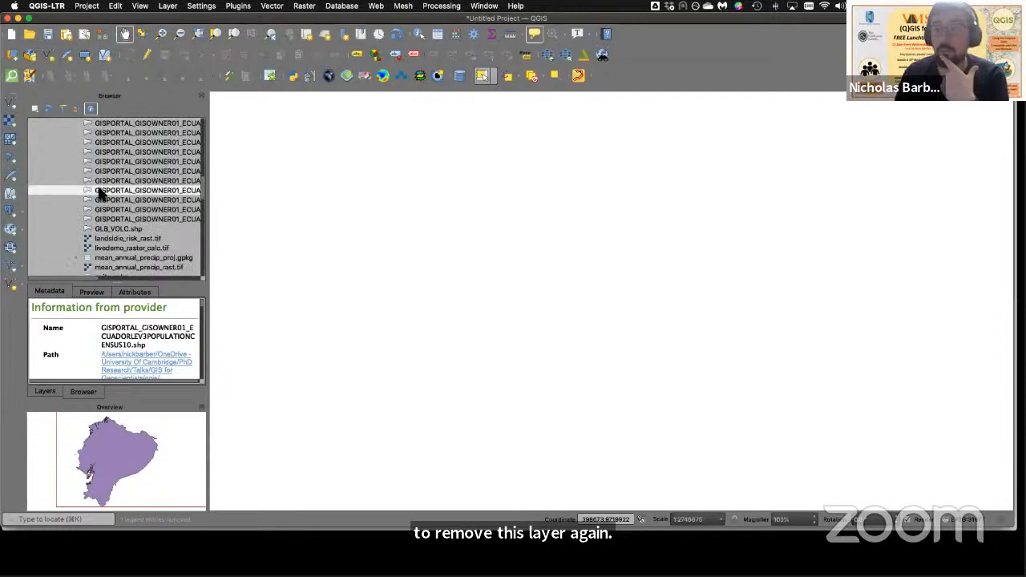
pyautogui.hscroll(10, 96, 192)
pyautogui.hscroll(-10, 102, 195)
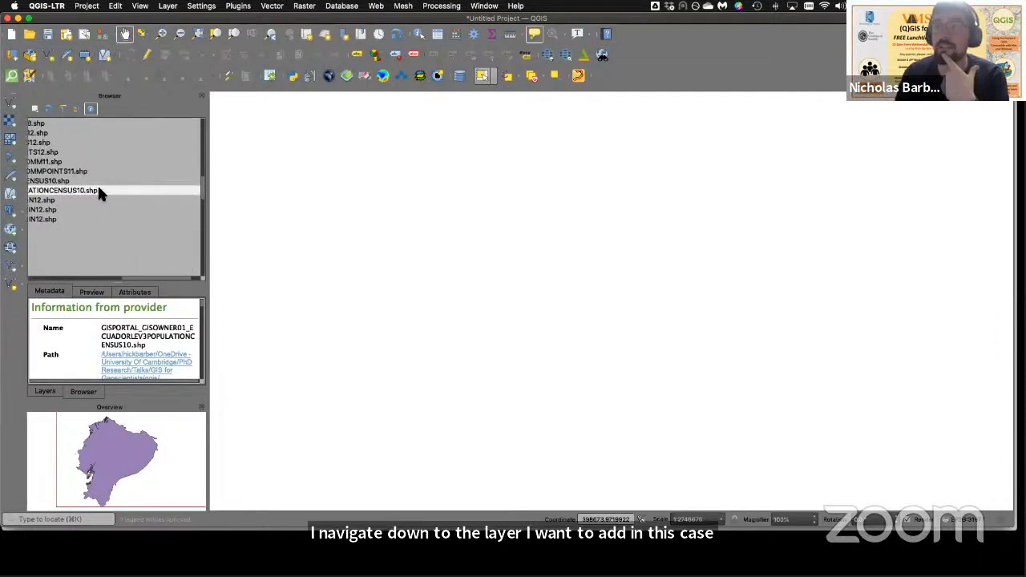
pyautogui.hscroll(3, 114, 195)
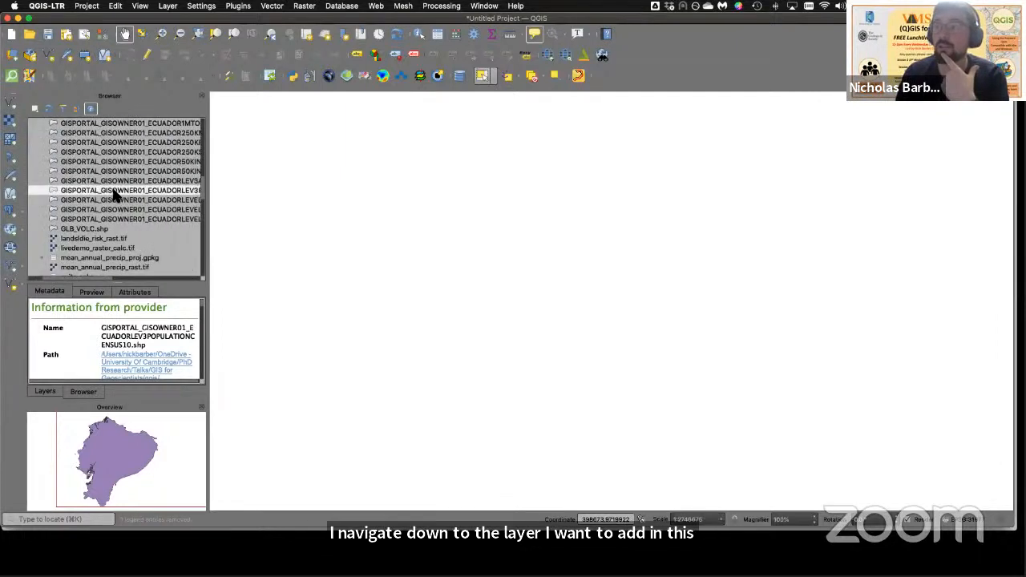
pyautogui.rightClick(115, 195)
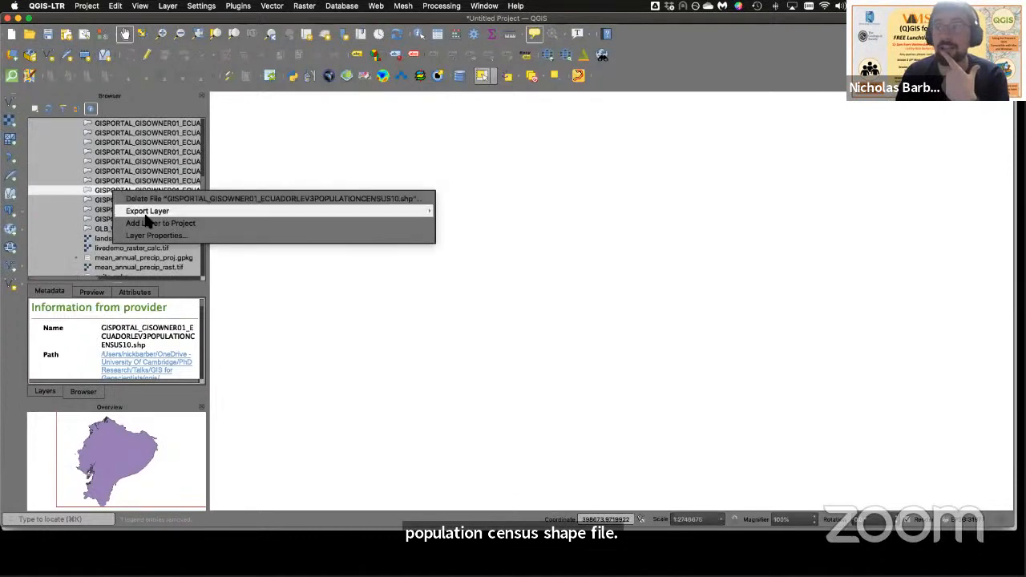
pyautogui.click(91, 194)
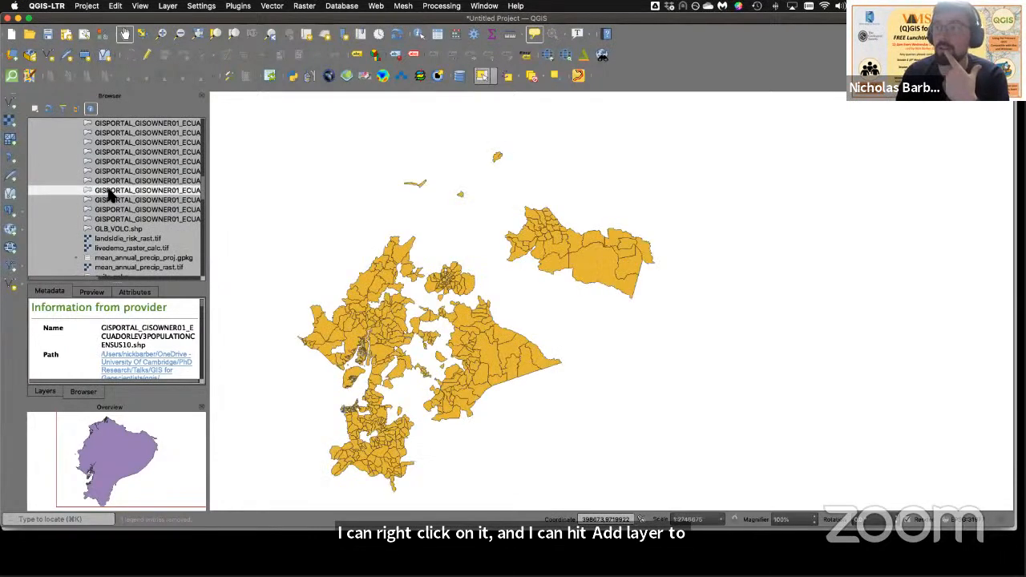
pyautogui.click(51, 393)
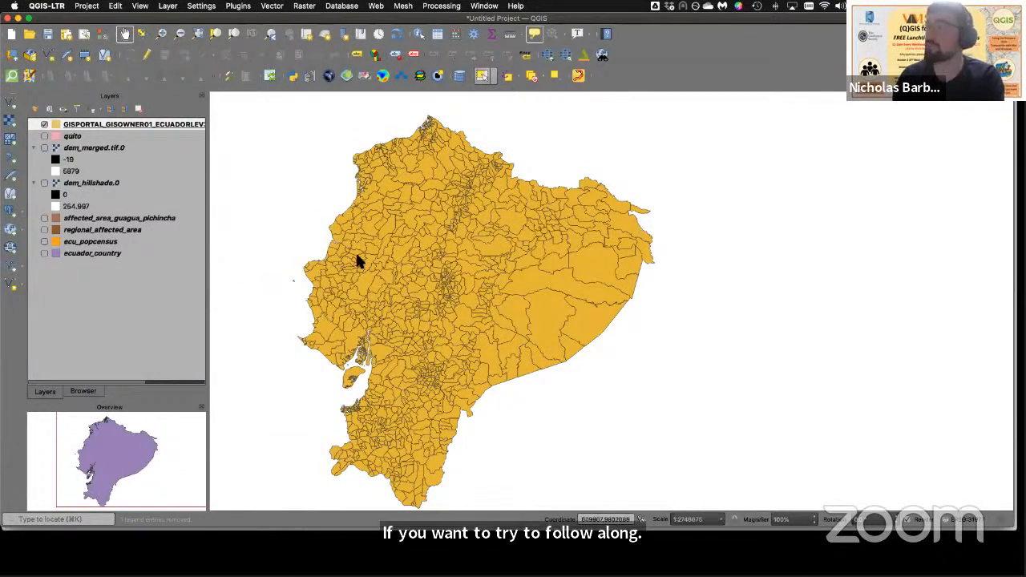
# Step: Switch to VMSG_GIS_Data_Checklist.pdf in Acrobat Reader and read through the vector layer descriptions
pyautogui.hotkey('ctrl', 'Up')
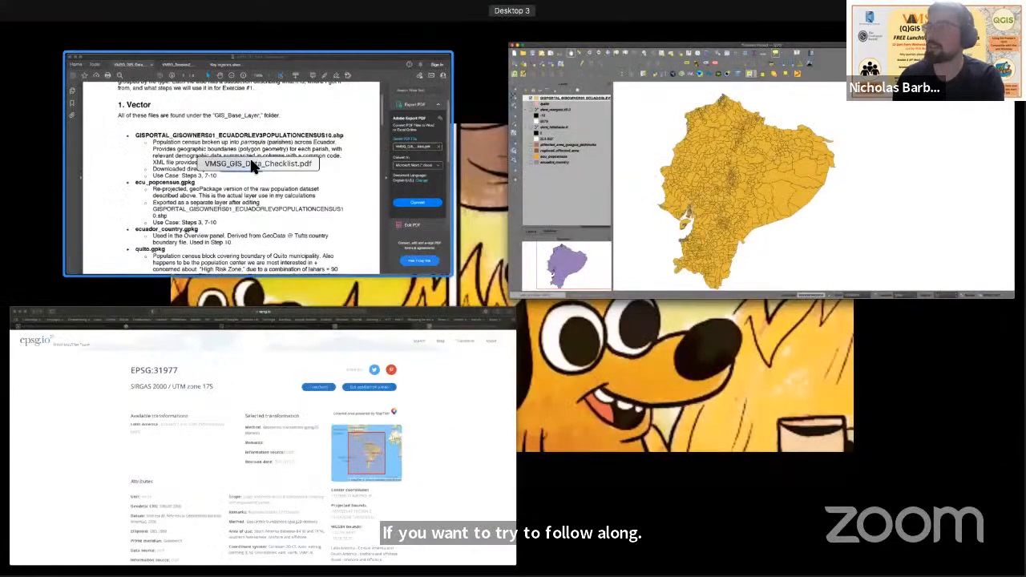
pyautogui.click(251, 165)
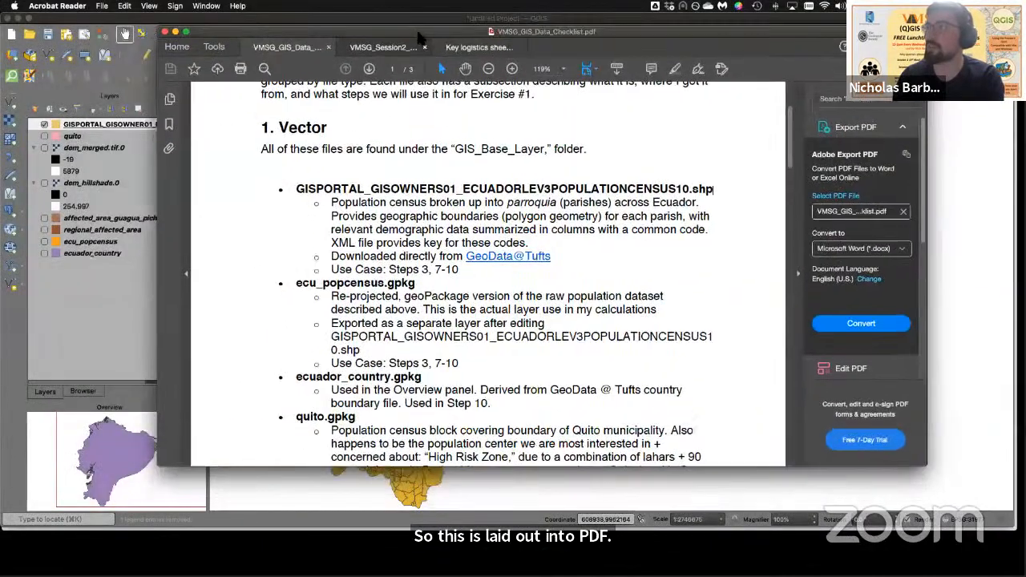
pyautogui.scroll(-1, 393, 196)
pyautogui.scroll(-2, 484, 299)
pyautogui.scroll(-2, 367, 255)
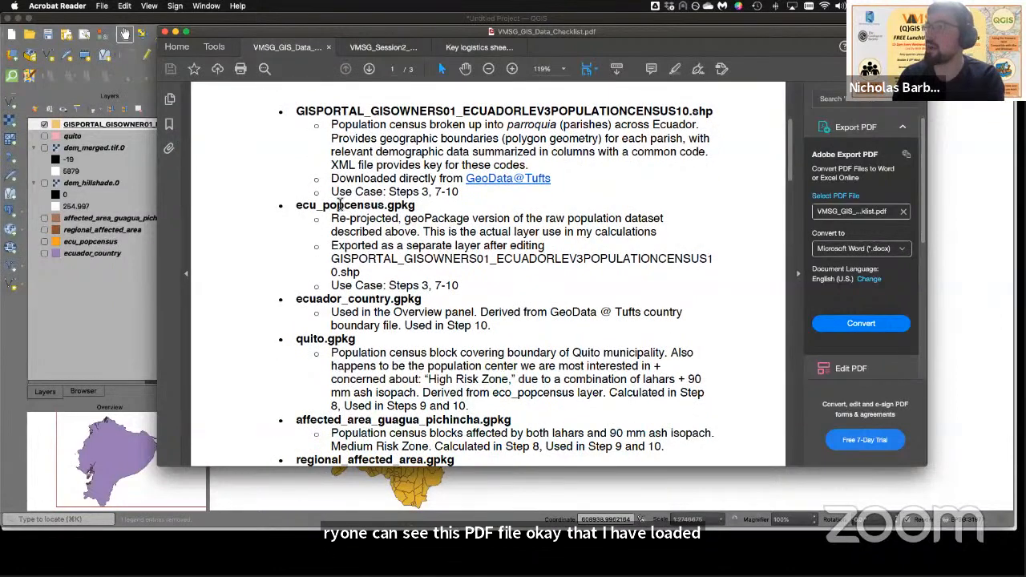
pyautogui.scroll(-1, 341, 205)
pyautogui.scroll(3, 299, 138)
# Step: Highlight the population census shapefile name and the GIS_Base_Layer folder name in the checklist, and return to QGIS
pyautogui.moveTo(298, 138); pyautogui.dragTo(670, 141)
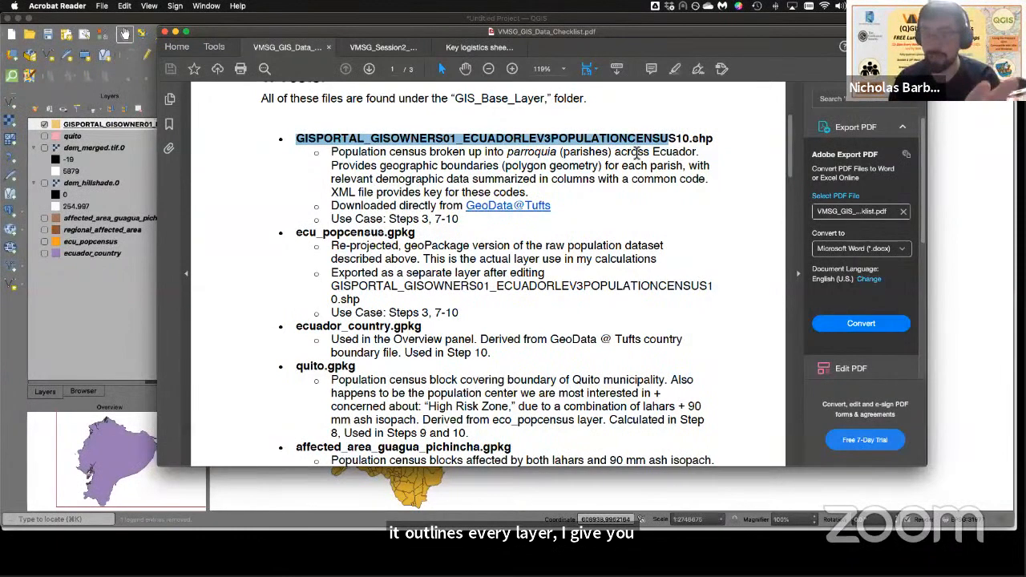
pyautogui.click(462, 261)
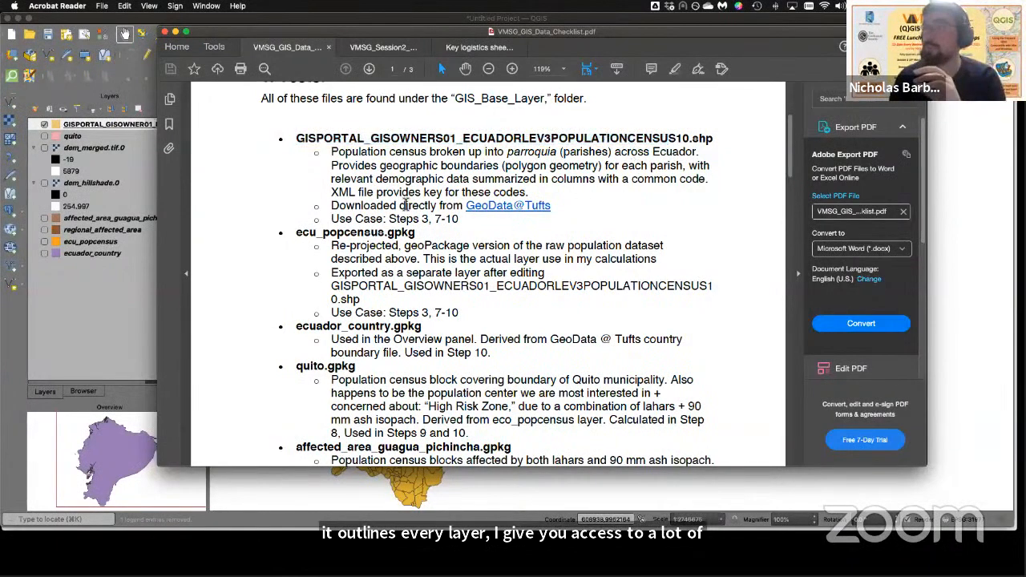
pyautogui.moveTo(296, 139); pyautogui.dragTo(531, 143)
pyautogui.click(533, 146)
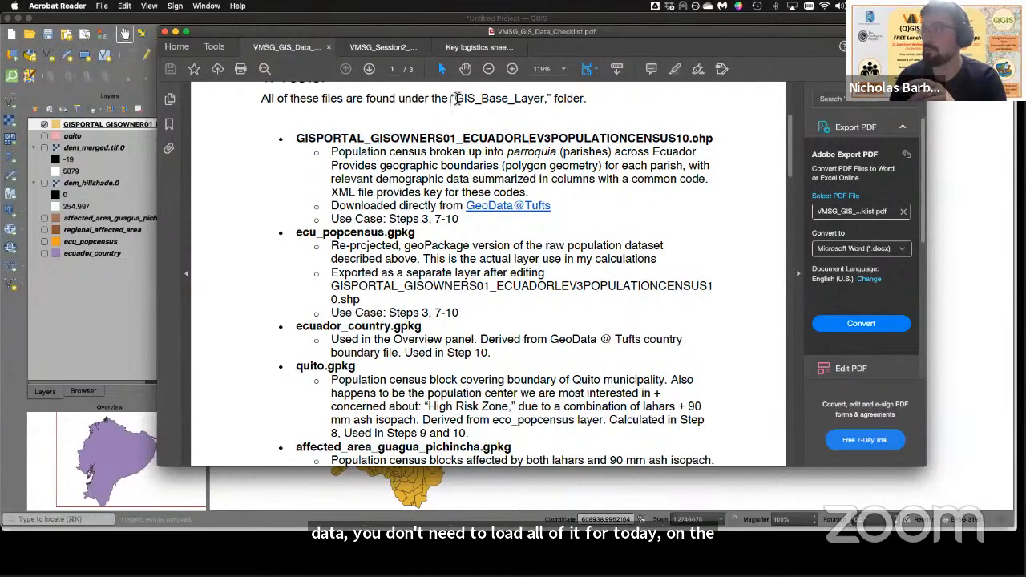
pyautogui.moveTo(453, 98); pyautogui.dragTo(549, 99)
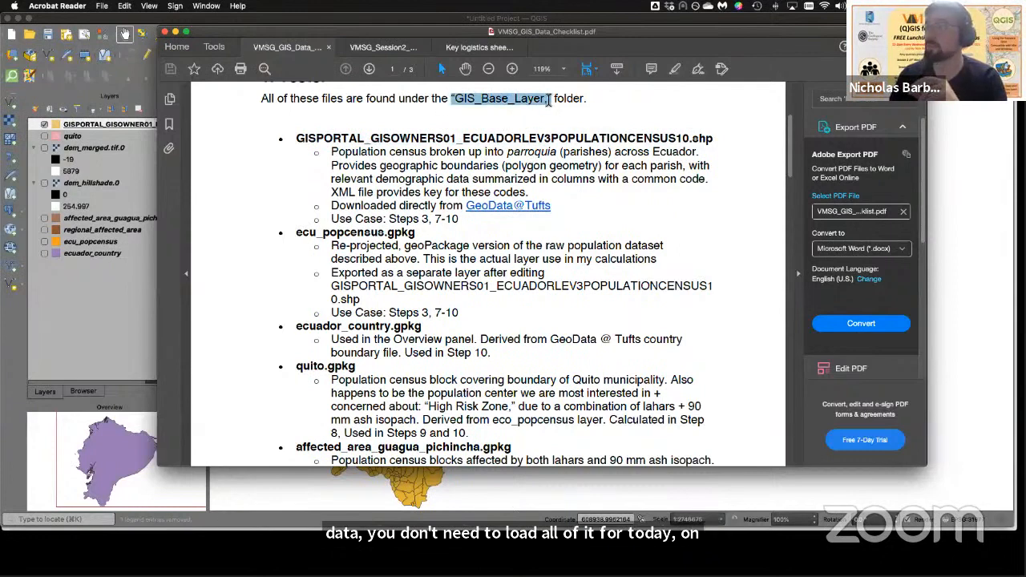
pyautogui.click(550, 100)
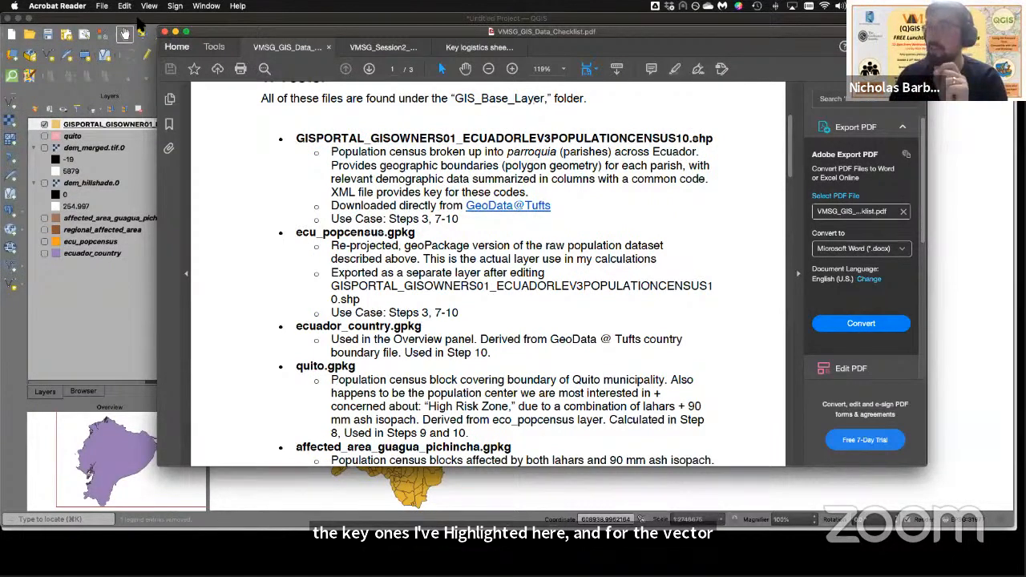
pyautogui.click(139, 28)
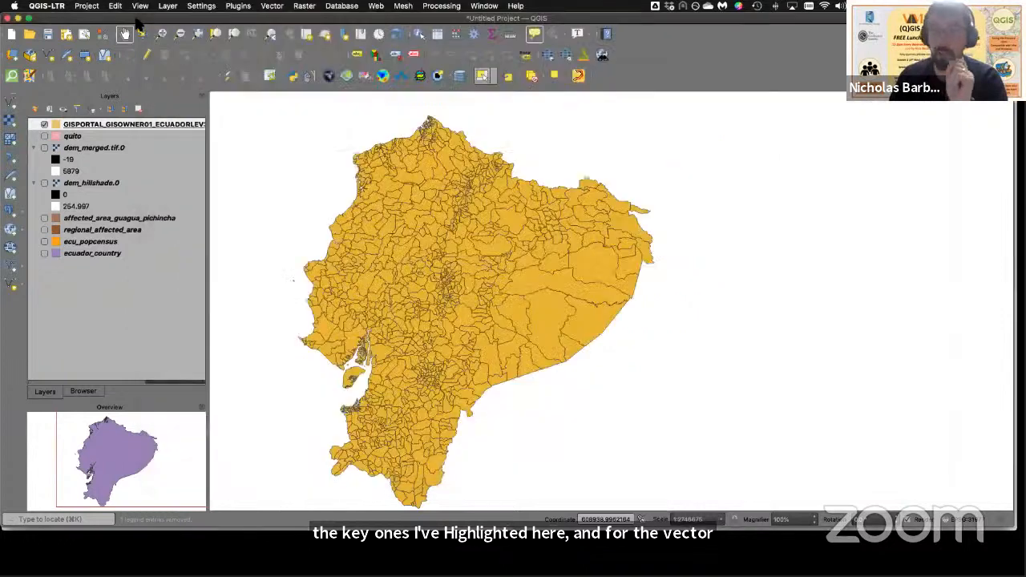
# Step: Show the file browser, collapse the expanded GIS for Geoscientists favorite, and examine the Home and root directory entries
pyautogui.click(82, 391)
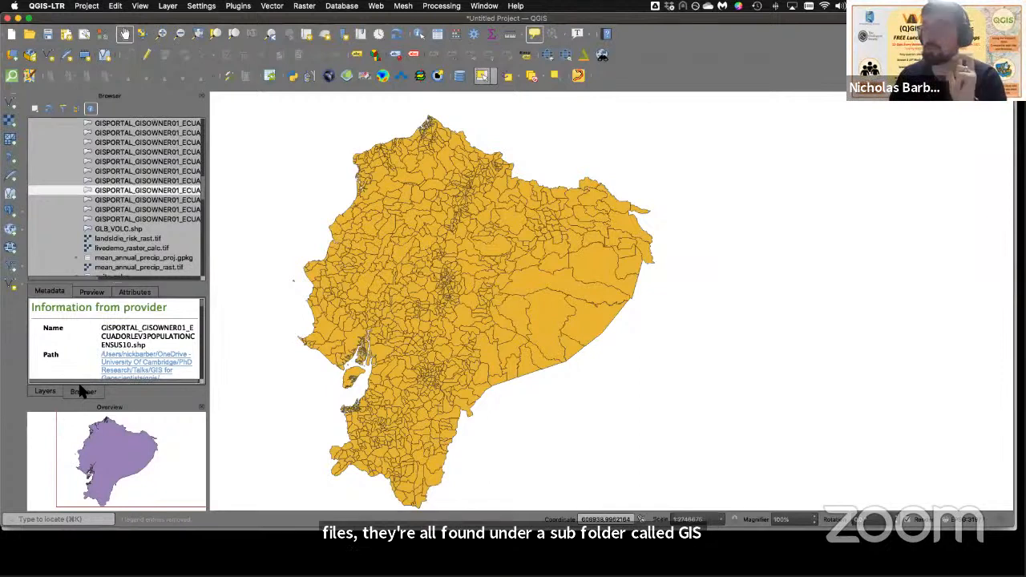
pyautogui.scroll(10, 99, 256)
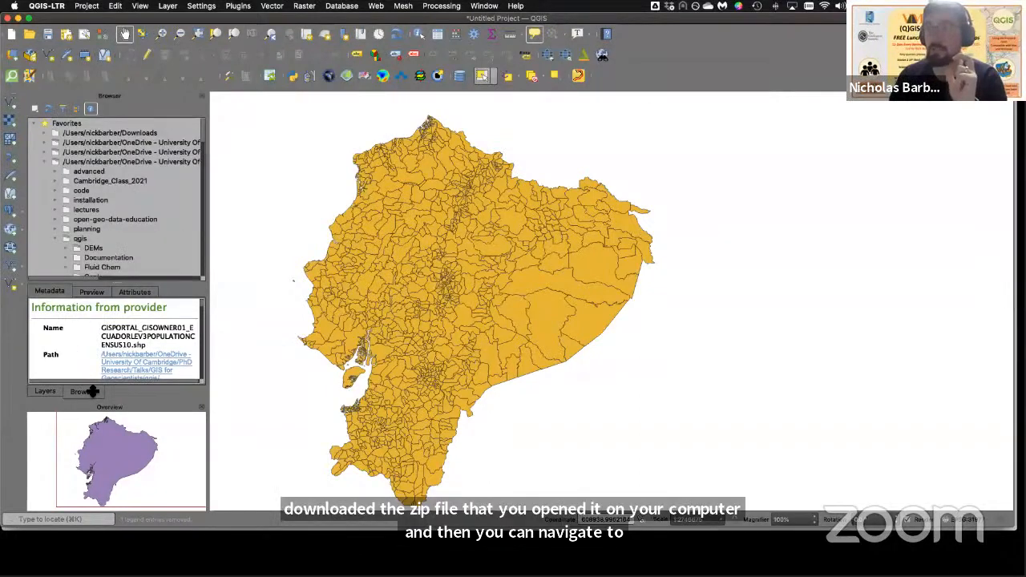
pyautogui.click(44, 161)
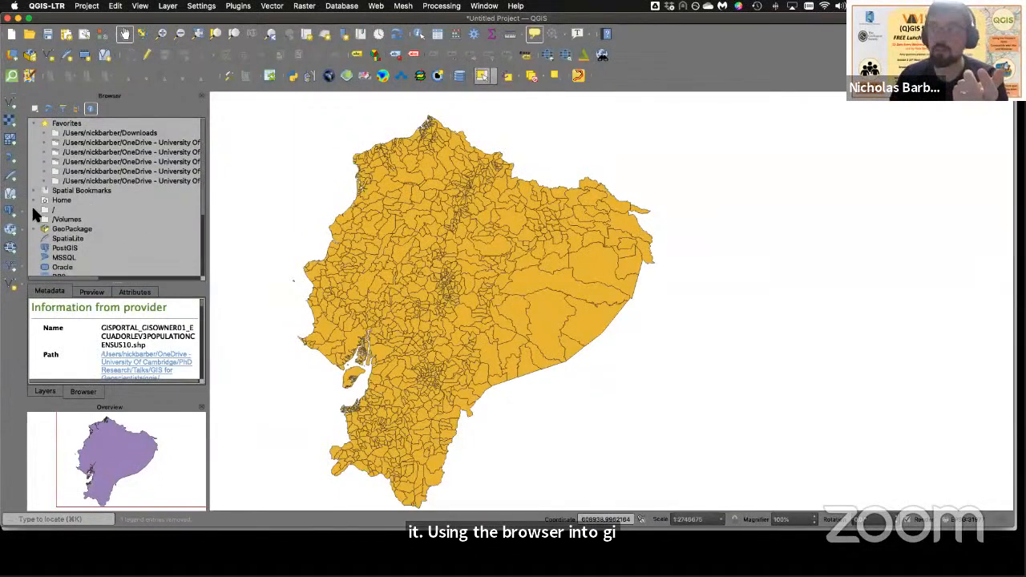
pyautogui.click(32, 207)
pyautogui.click(31, 204)
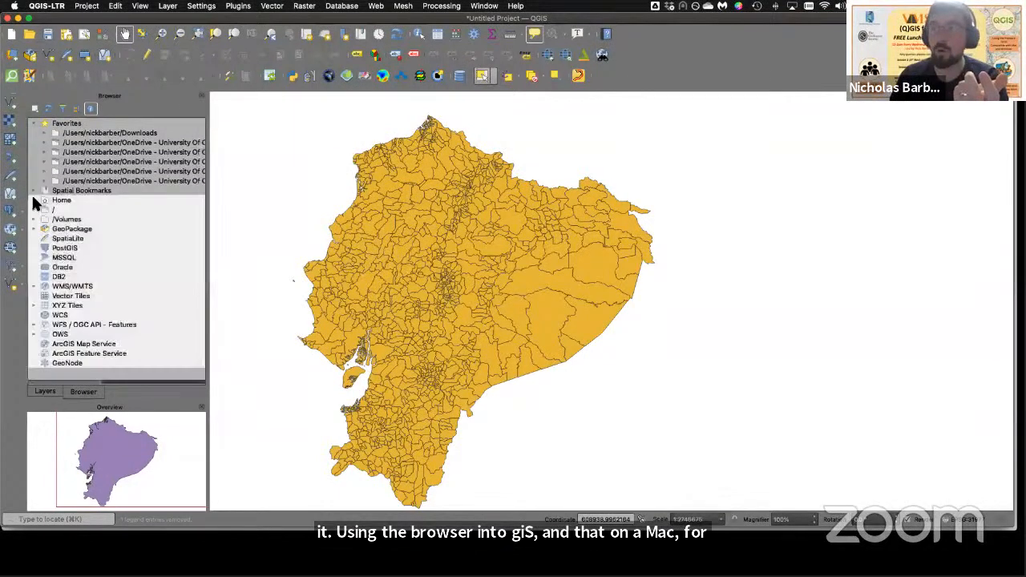
pyautogui.click(33, 199)
pyautogui.click(33, 200)
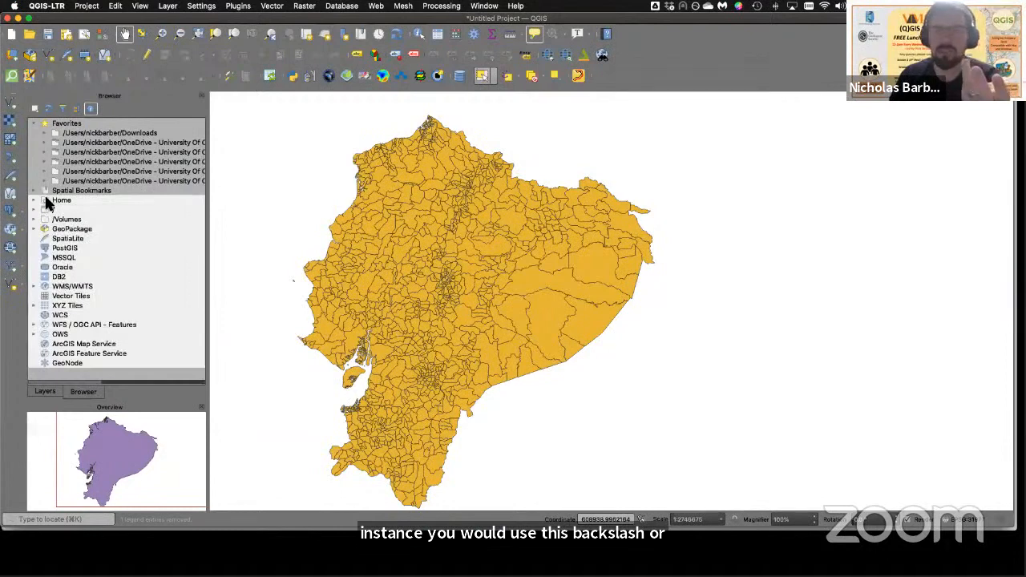
# Step: Expand the GIS for Geoscientists favorite and select the GIS_Base_Layers folder inside its qgis folder
pyautogui.click(103, 152)
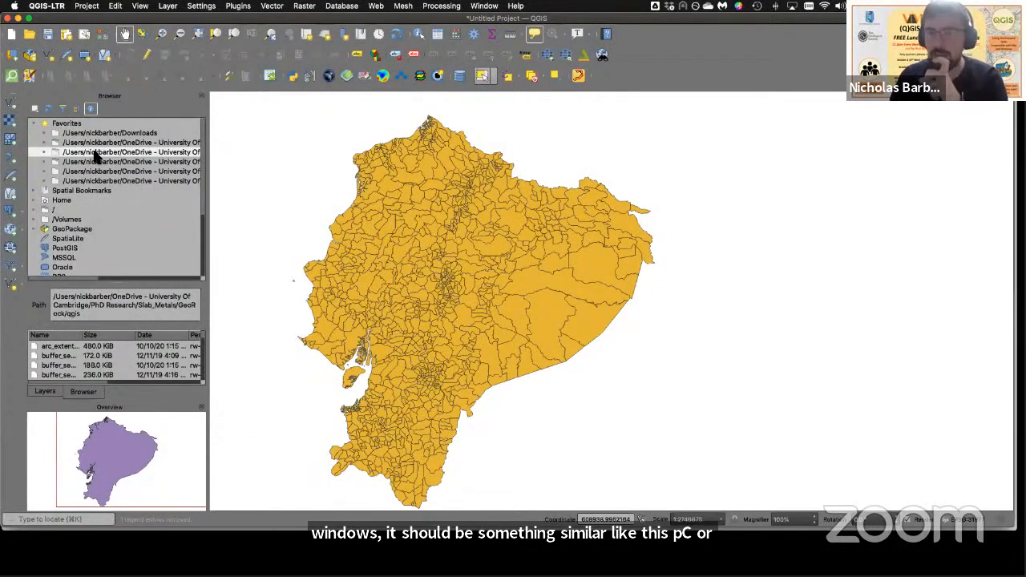
pyautogui.hscroll(5, 95, 159)
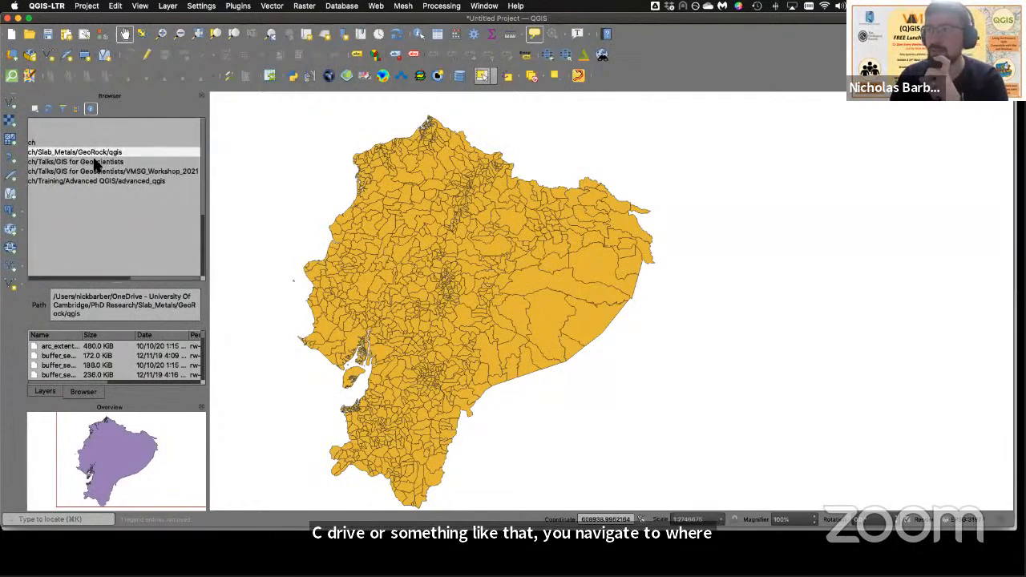
pyautogui.click(94, 163)
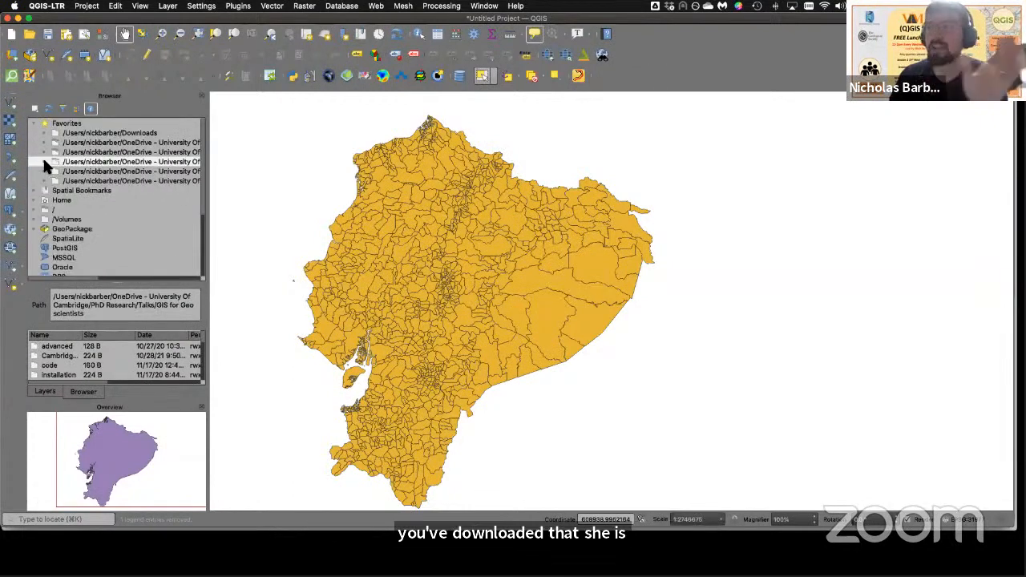
pyautogui.click(44, 161)
pyautogui.scroll(-3, 69, 209)
pyautogui.click(90, 200)
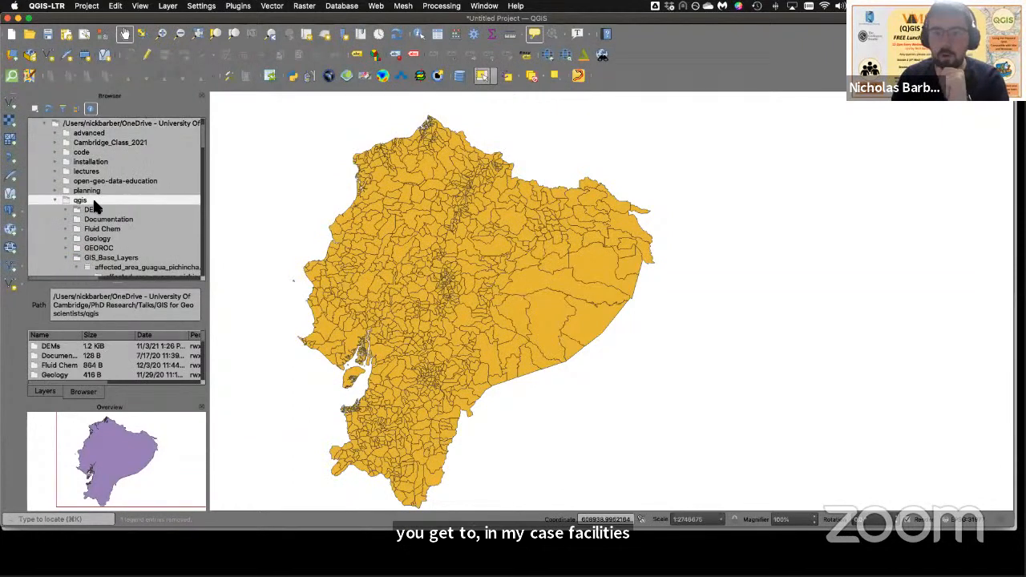
pyautogui.scroll(-5, 93, 205)
pyautogui.click(102, 210)
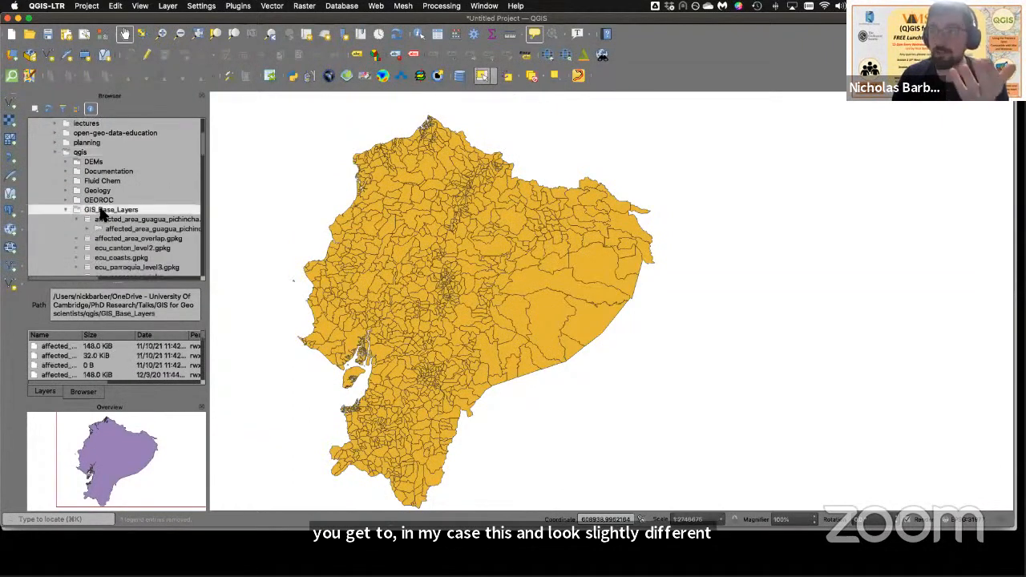
# Step: Widen the file browser and select GISPORTAL_GISOWNER01_ECUADORLEV3POPULATIONCENSUS10.shp in GIS_Base_Layers so its full name and metadata can be read
pyautogui.scroll(-6, 141, 214)
pyautogui.scroll(-1, 142, 218)
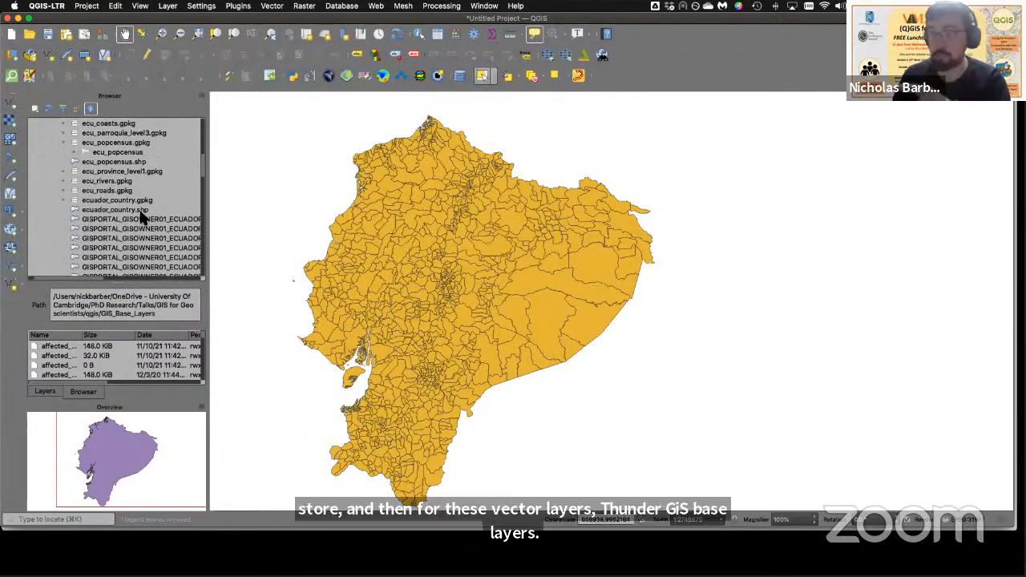
pyautogui.scroll(-4, 140, 215)
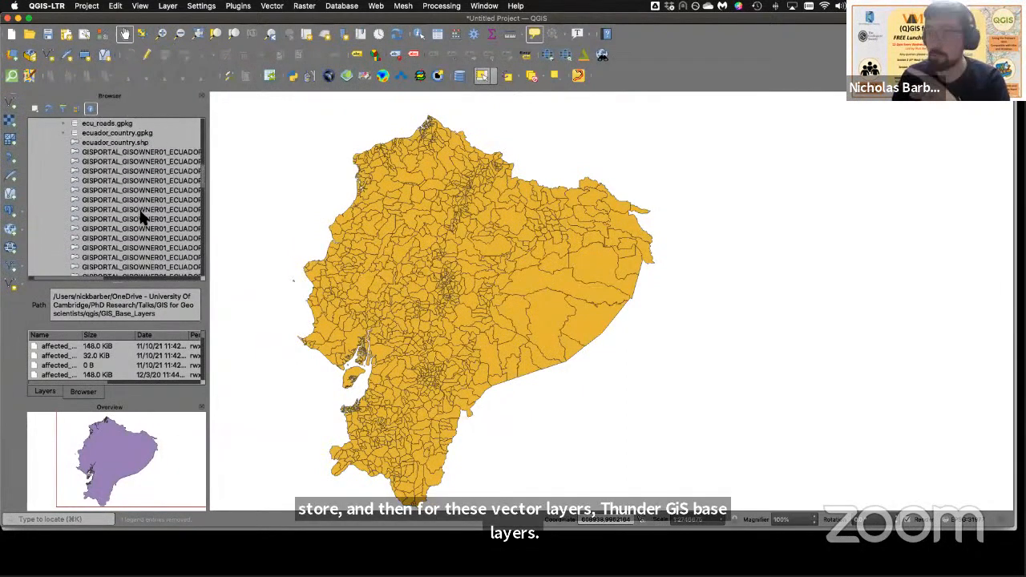
pyautogui.scroll(-1, 141, 216)
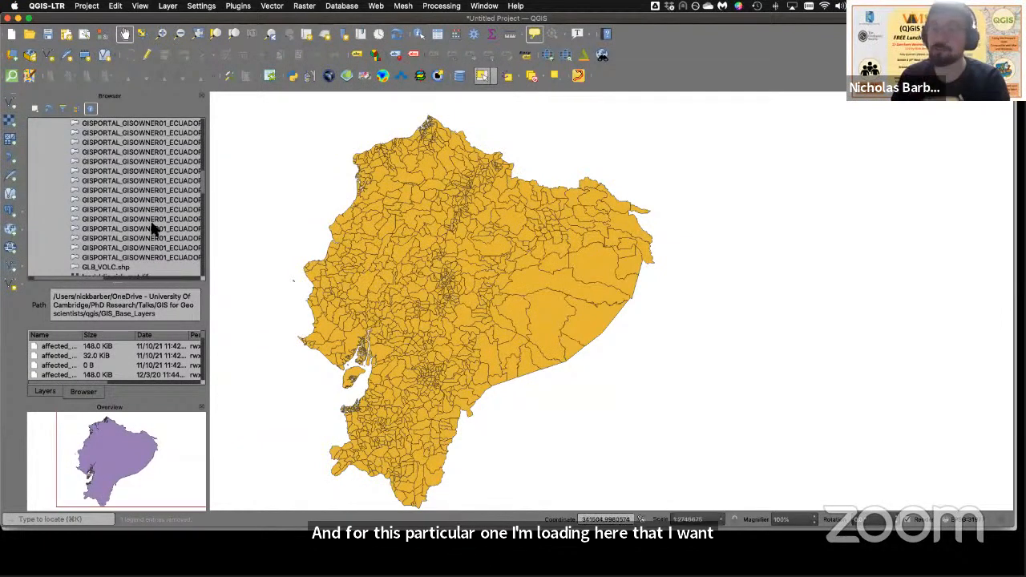
pyautogui.moveTo(207, 238); pyautogui.dragTo(286, 236)
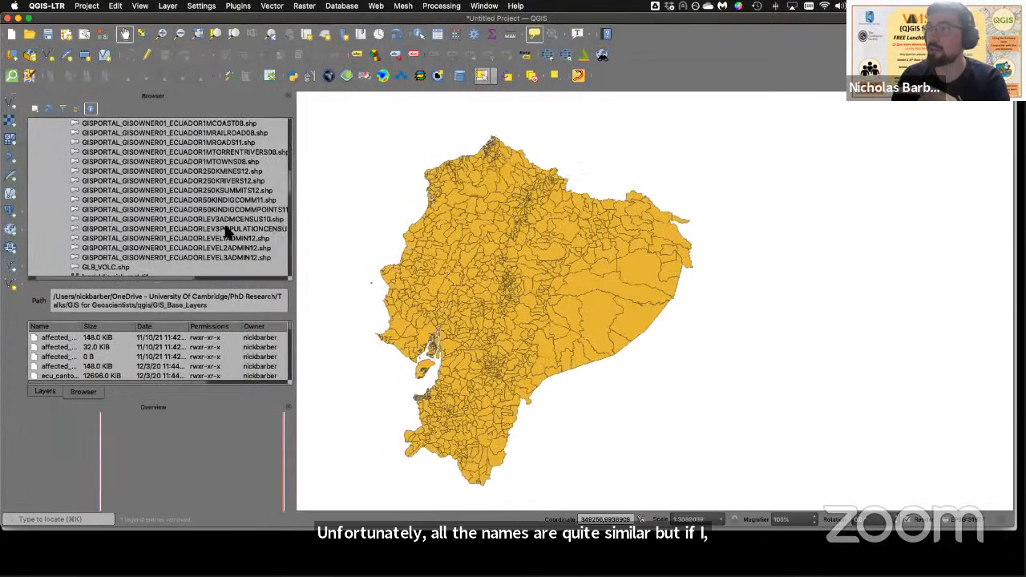
pyautogui.click(223, 232)
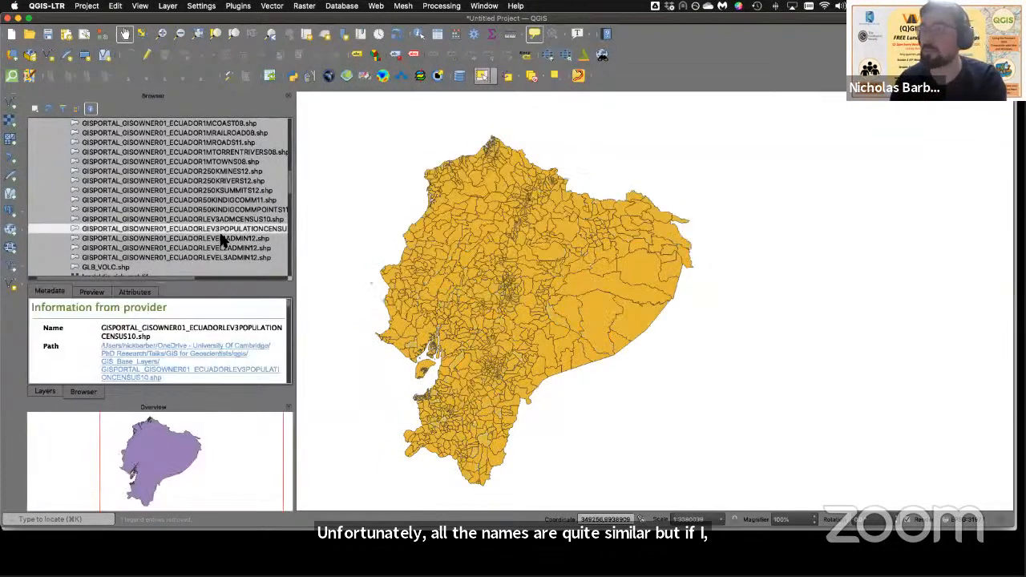
pyautogui.hscroll(5, 199, 238)
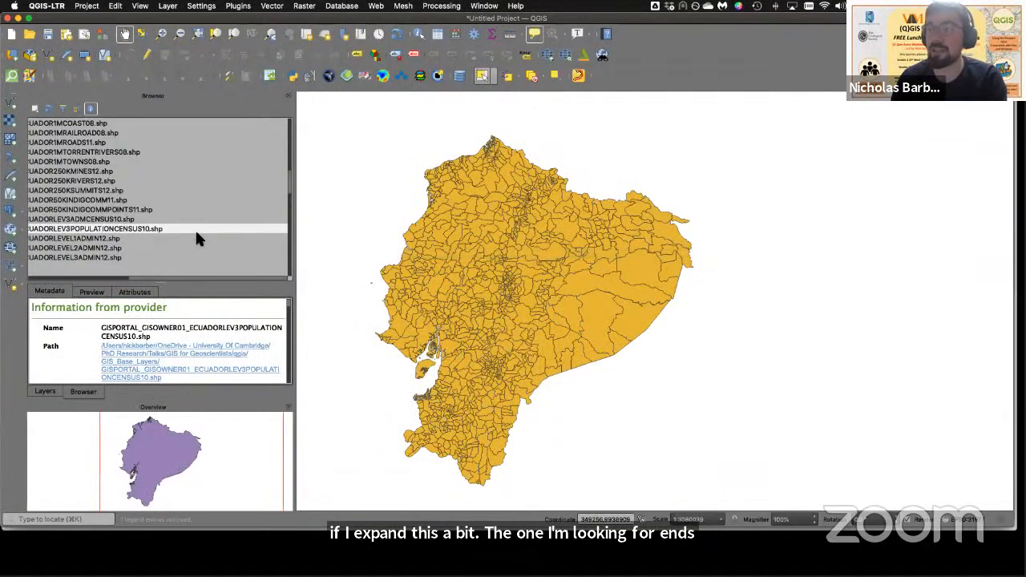
pyautogui.hscroll(-3, 198, 238)
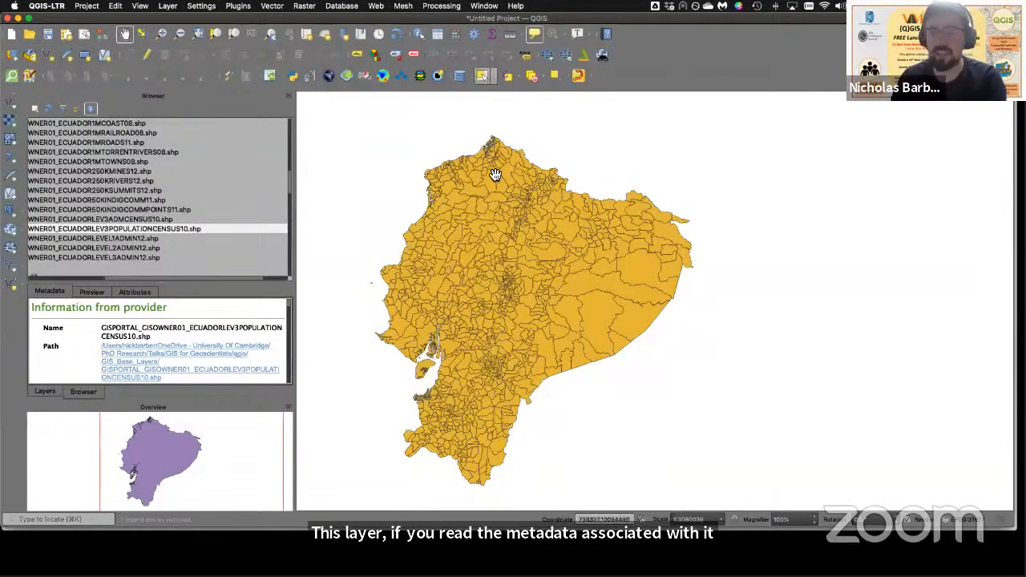
# Step: Open the properties of the population census layer in the project and examine its provider information, including the CRS
pyautogui.moveTo(495, 175)
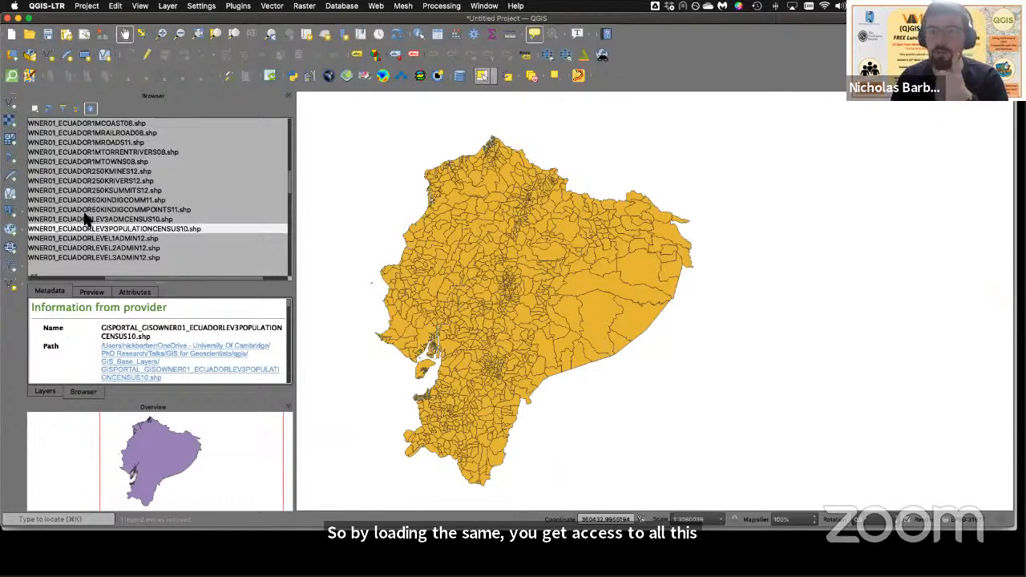
pyautogui.hscroll(-5, 128, 233)
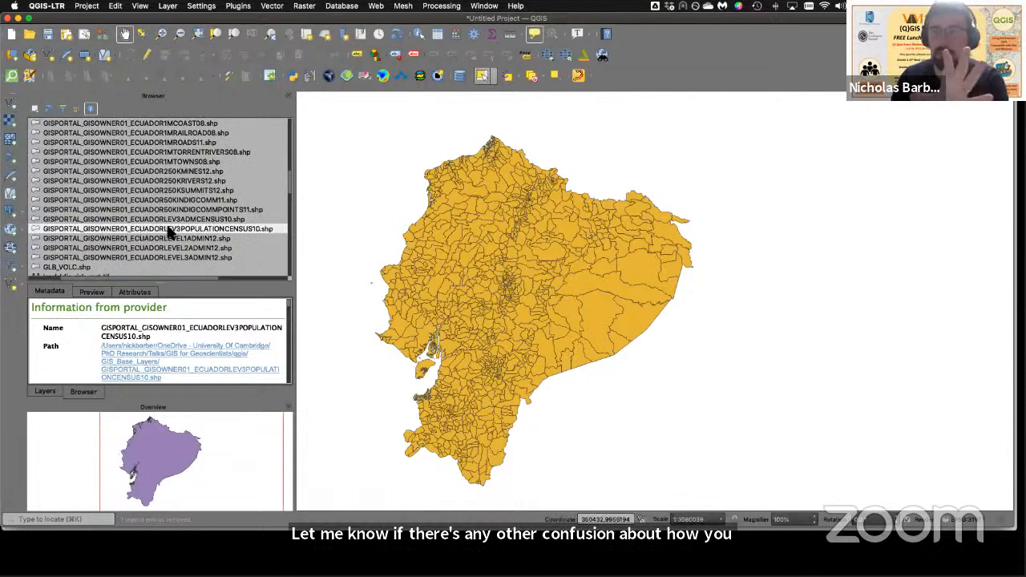
pyautogui.click(46, 392)
pyautogui.rightClick(101, 127)
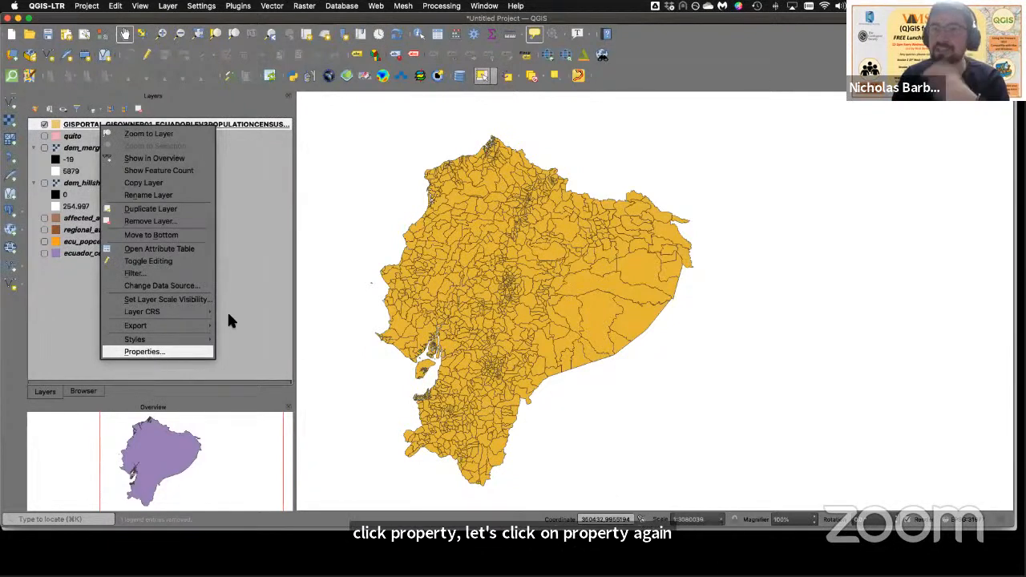
pyautogui.press('Return')
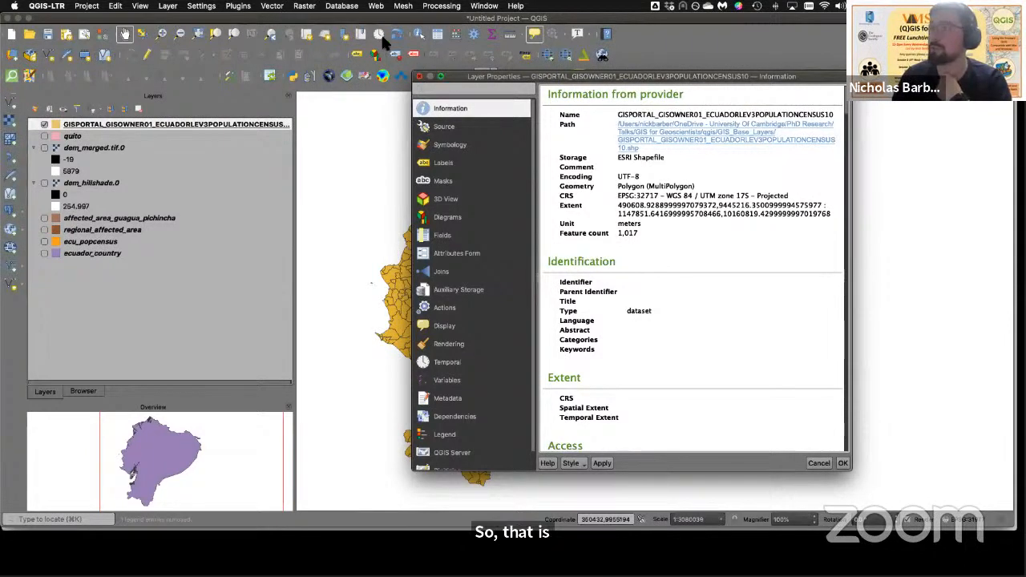
# Step: Open the Reproject Layer tool for vector data and enlarge its dialog so the full layer names are readable
pyautogui.click(272, 6)
pyautogui.moveTo(281, 81)
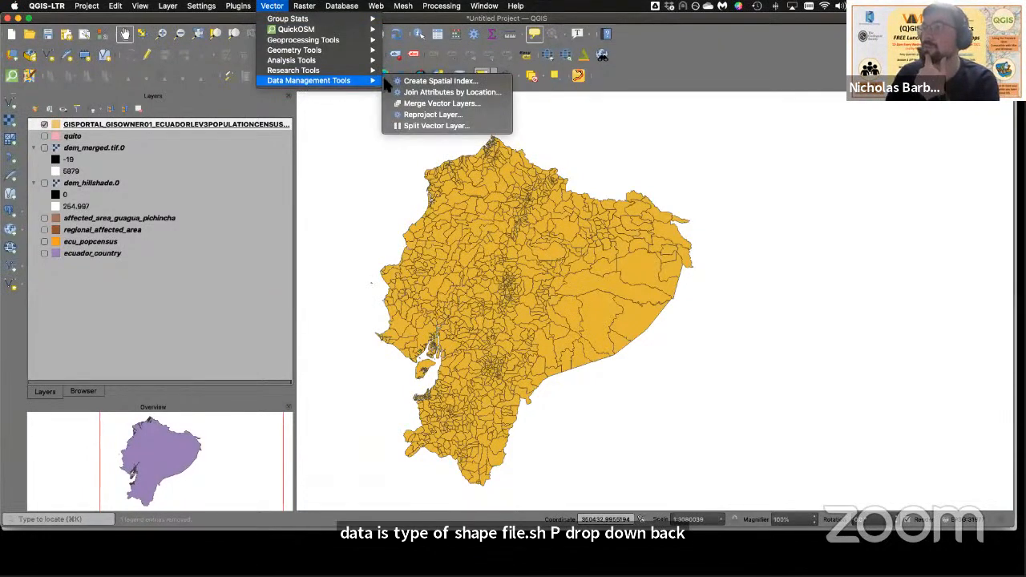
pyautogui.click(416, 114)
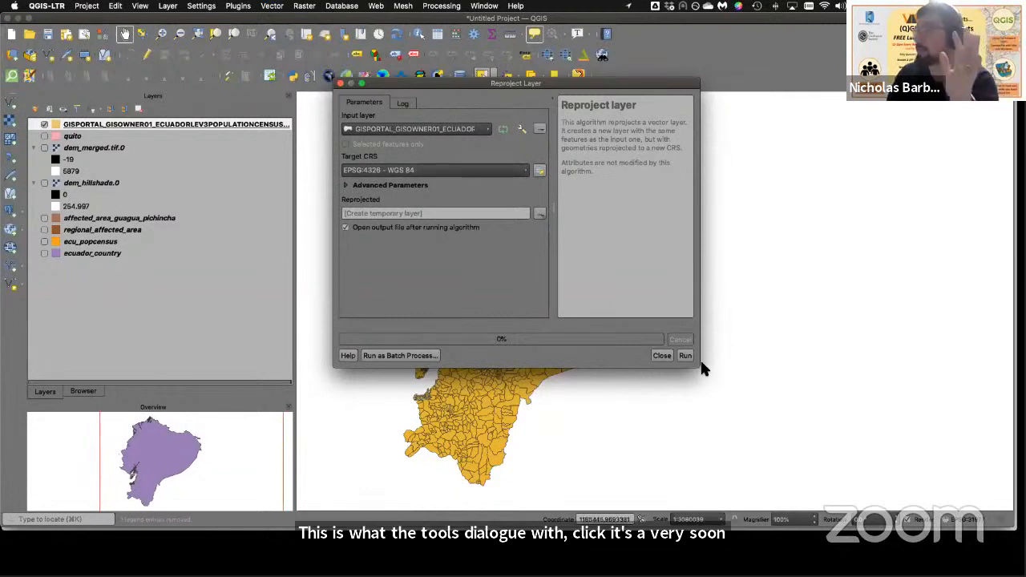
pyautogui.moveTo(697, 366); pyautogui.dragTo(901, 431)
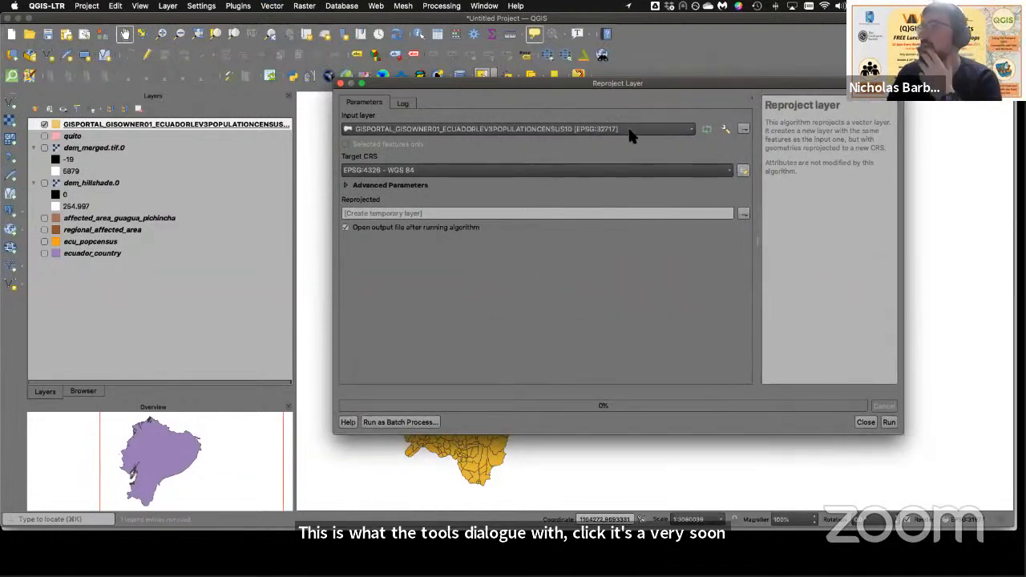
# Step: Set GISPORTAL_GISOWNER01_ECUADORLEV3POPULATIONCENSUS10 as the input layer and the project CRS, EPSG:31977 - SIRGAS 2000 / UTM zone 17S, as the target CRS
pyautogui.click(664, 128)
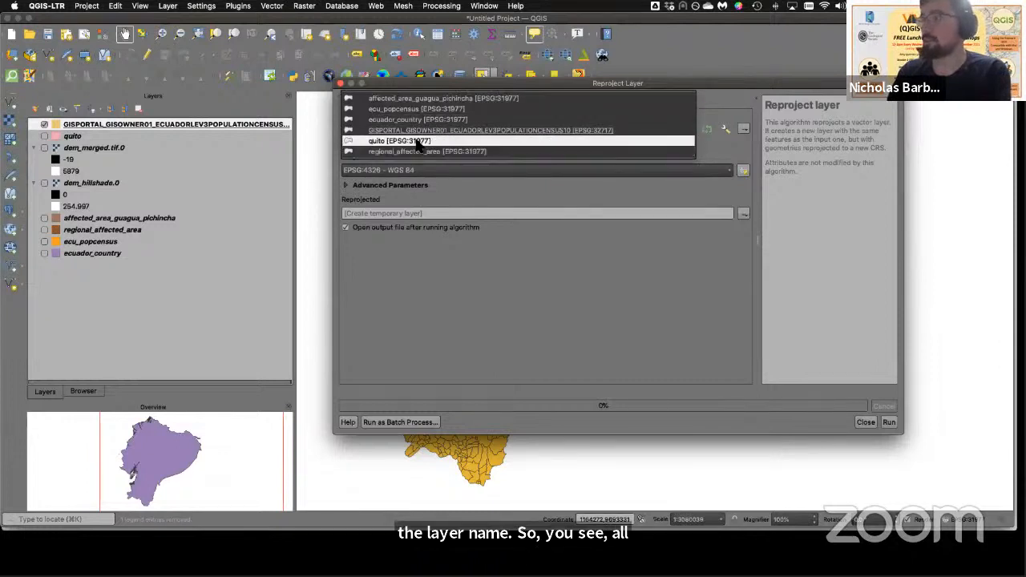
pyautogui.click(526, 130)
pyautogui.click(519, 128)
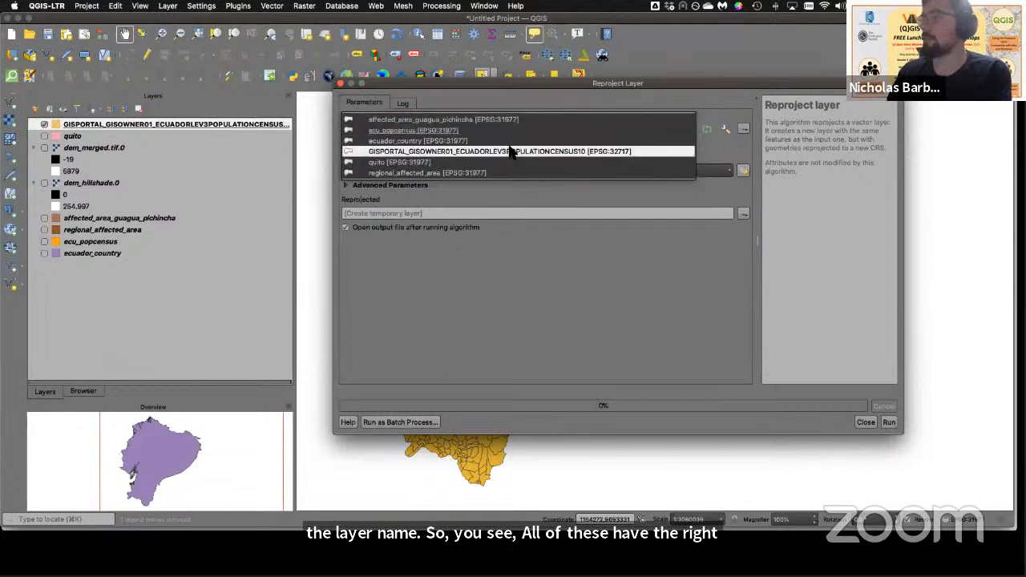
pyautogui.click(510, 150)
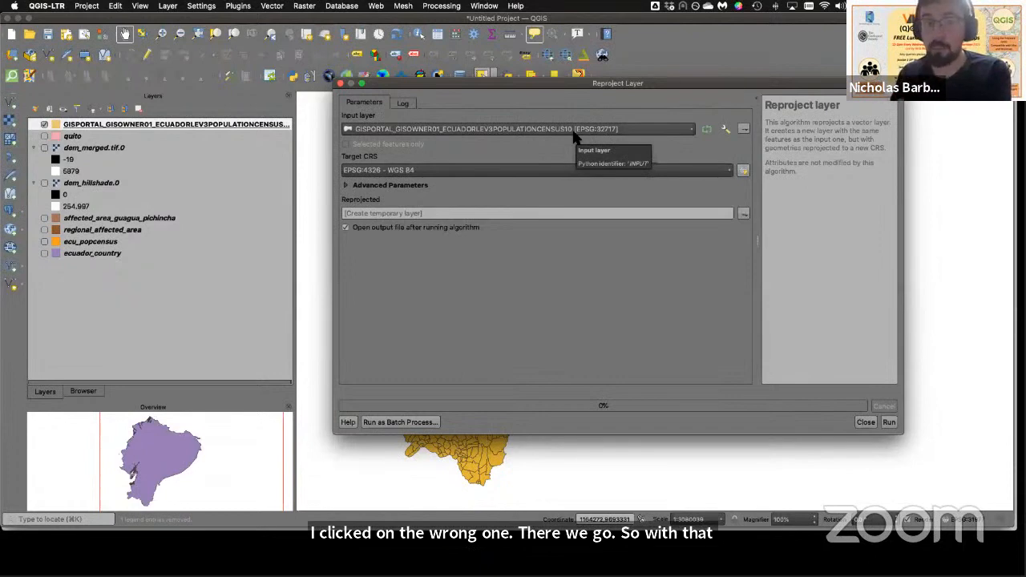
pyautogui.click(426, 171)
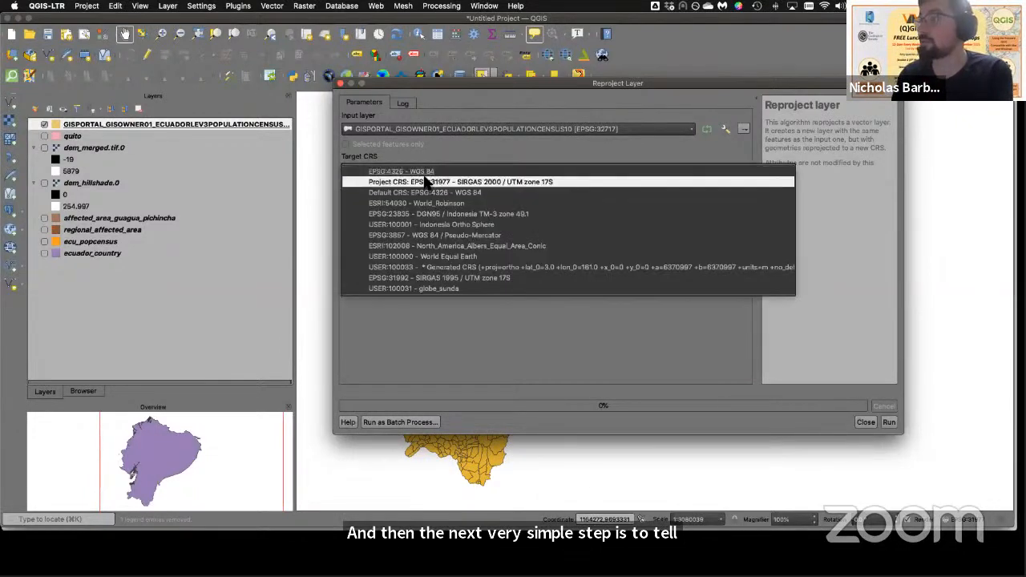
pyautogui.click(425, 182)
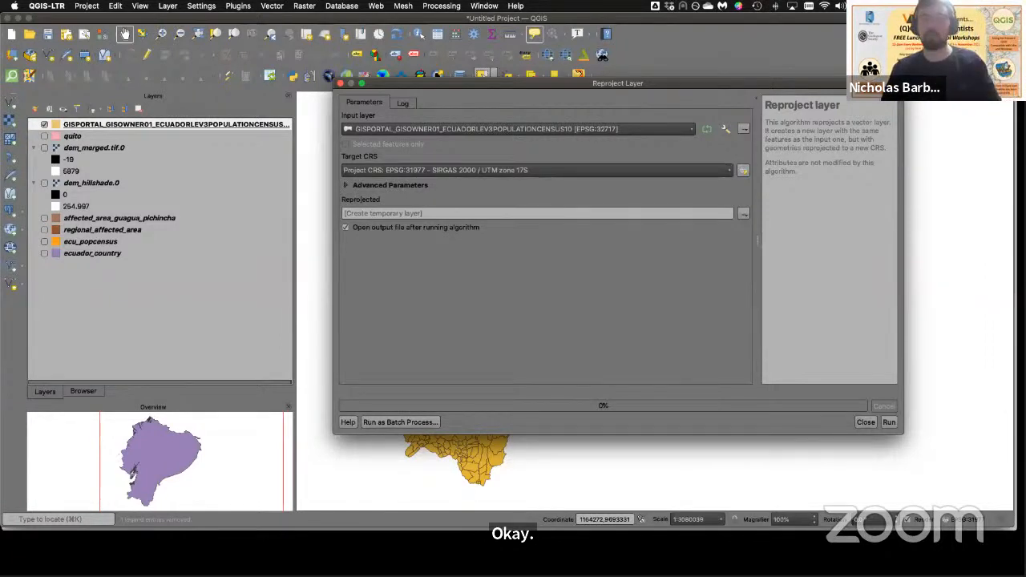
# Step: Review the target CRS choices, keep the project CRS selected, and examine the Coordinate Reference System Selector before closing it
pyautogui.moveTo(453, 87); pyautogui.dragTo(405, 78)
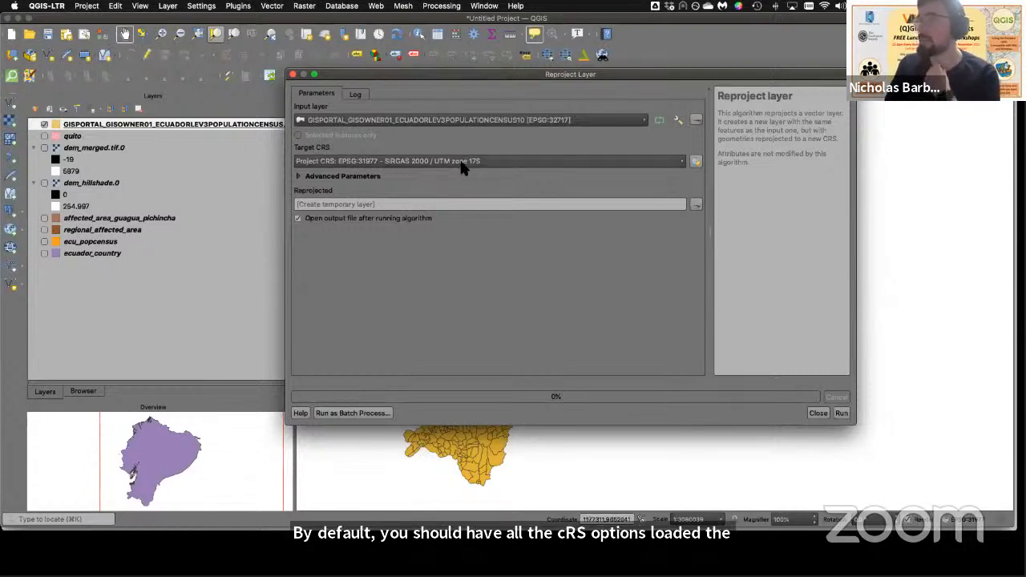
pyautogui.click(507, 162)
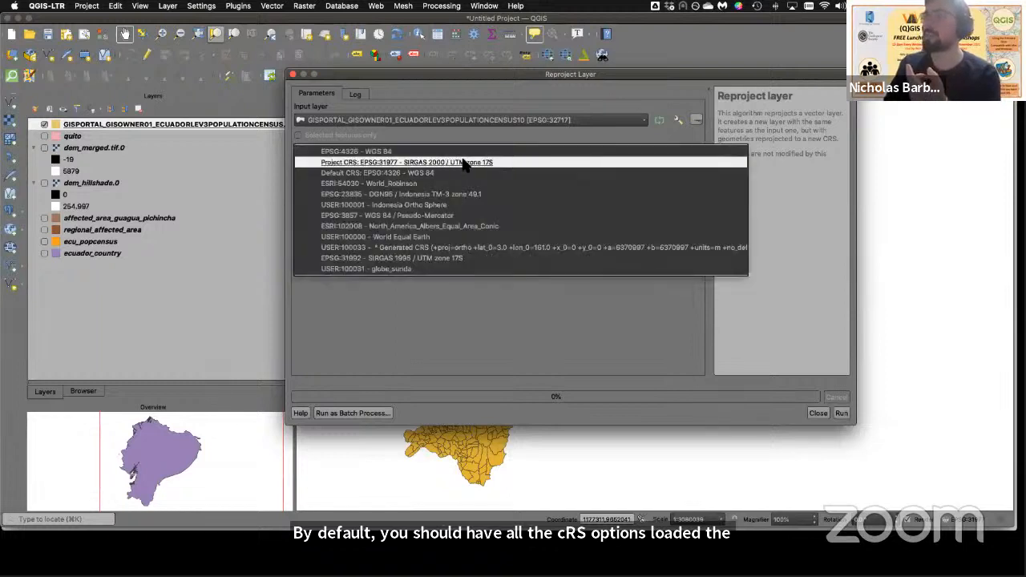
pyautogui.click(429, 161)
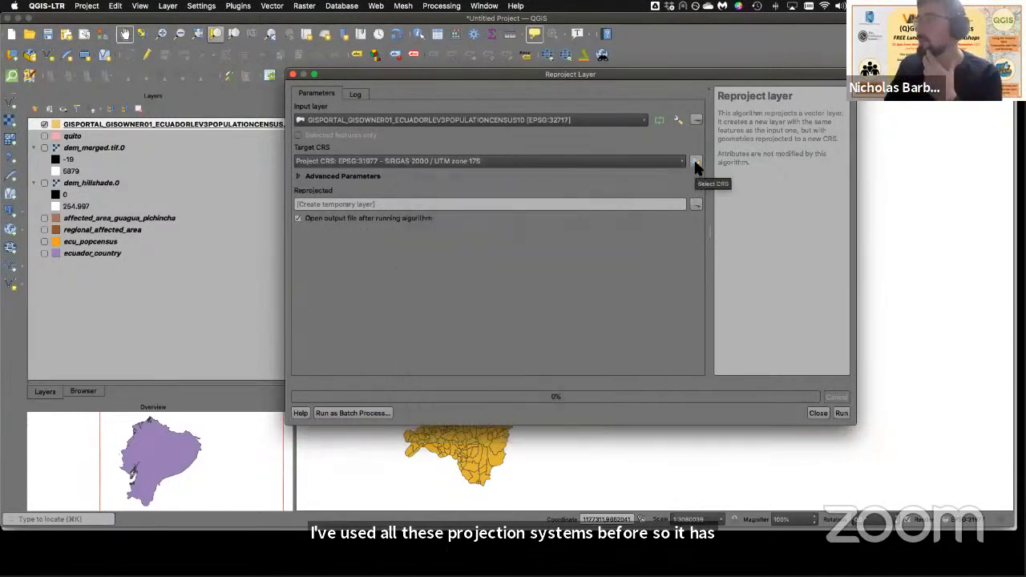
pyautogui.click(696, 161)
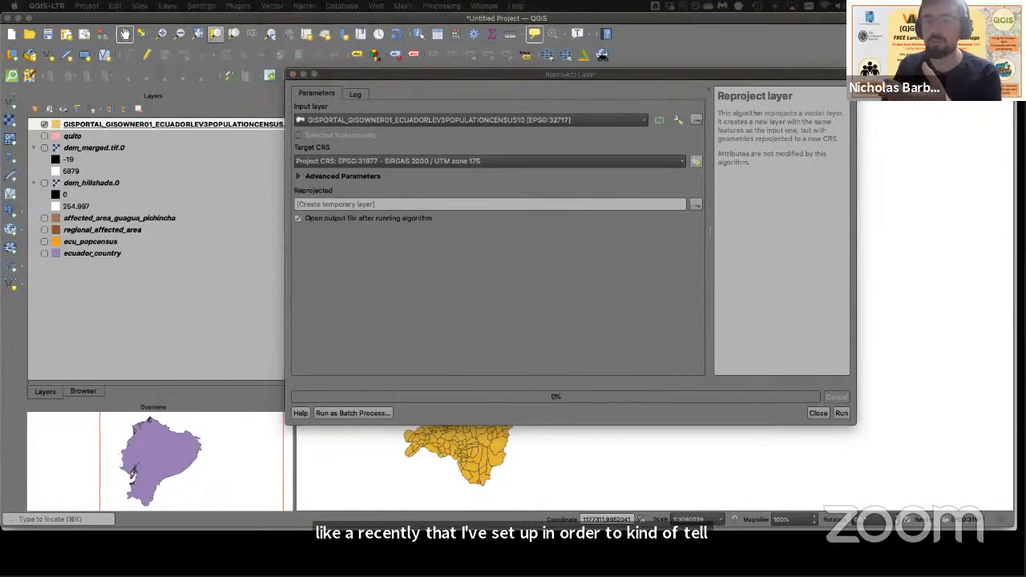
pyautogui.moveTo(589, 193); pyautogui.dragTo(467, 94)
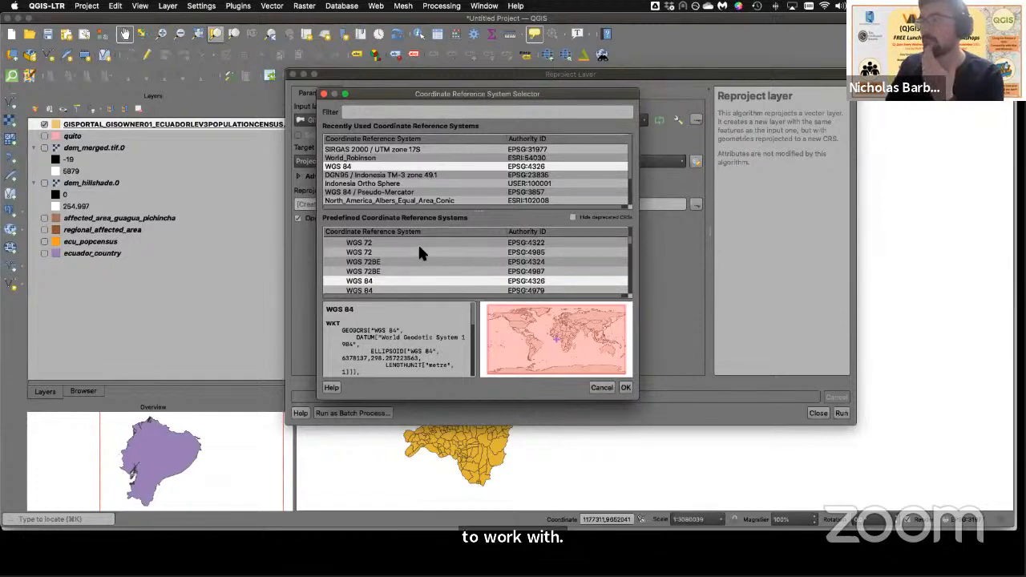
pyautogui.click(324, 94)
# Step: Open the project's CRS properties, browse the predefined coordinate reference systems, and filter them by "sirgas"
pyautogui.click(964, 520)
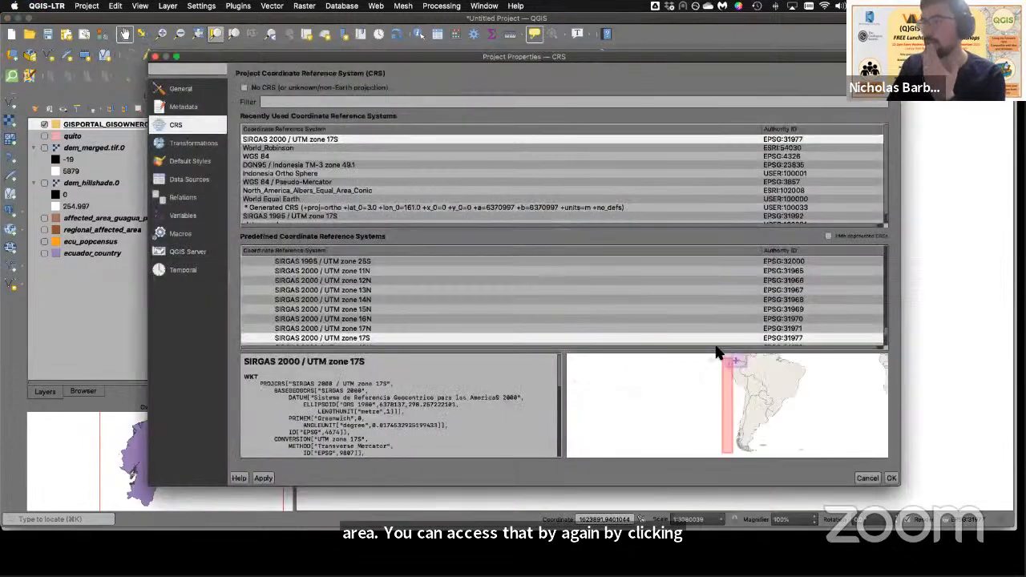
pyautogui.scroll(-3, 348, 273)
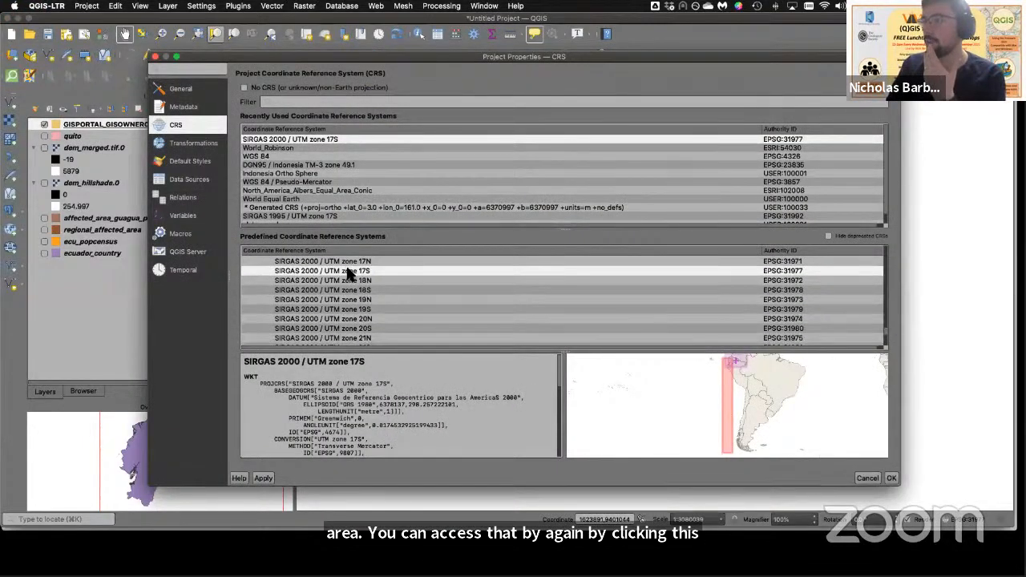
pyautogui.scroll(10, 349, 274)
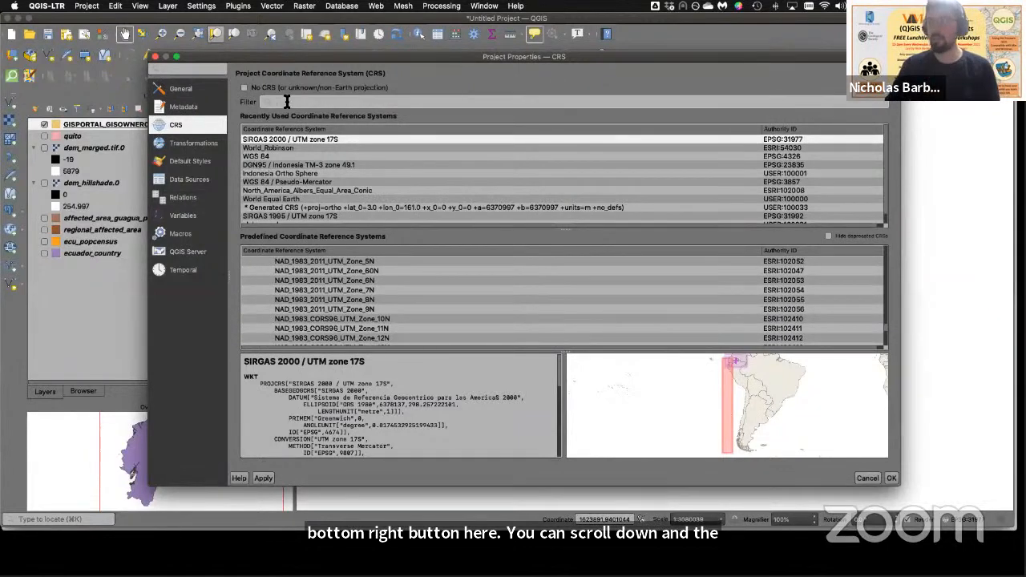
pyautogui.click(286, 102)
pyautogui.write('sirgas')
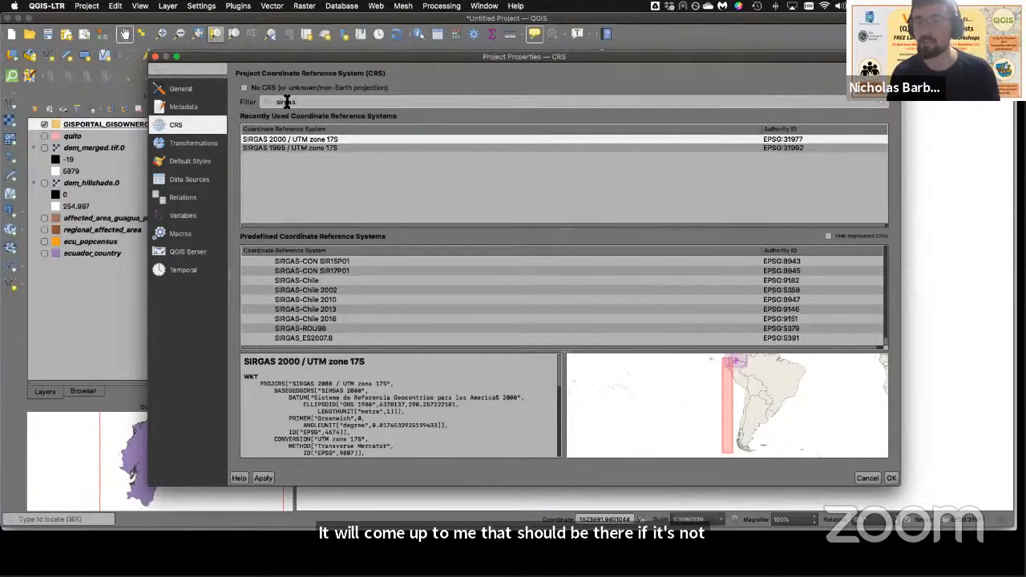
# Step: Filter the coordinate reference systems by "wgs" instead, clear the filter, and close the project properties without changing the CRS
pyautogui.press('BackSpace')
pyautogui.press('BackSpace')
pyautogui.press('BackSpace')
pyautogui.press('BackSpace')
pyautogui.press('BackSpace')
pyautogui.press('BackSpace')
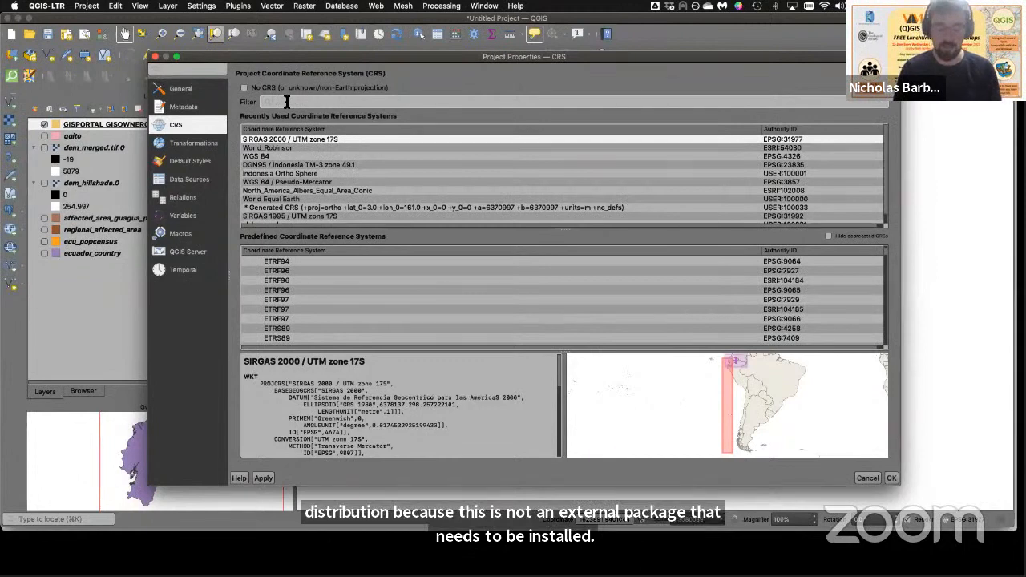
pyautogui.write('wgs')
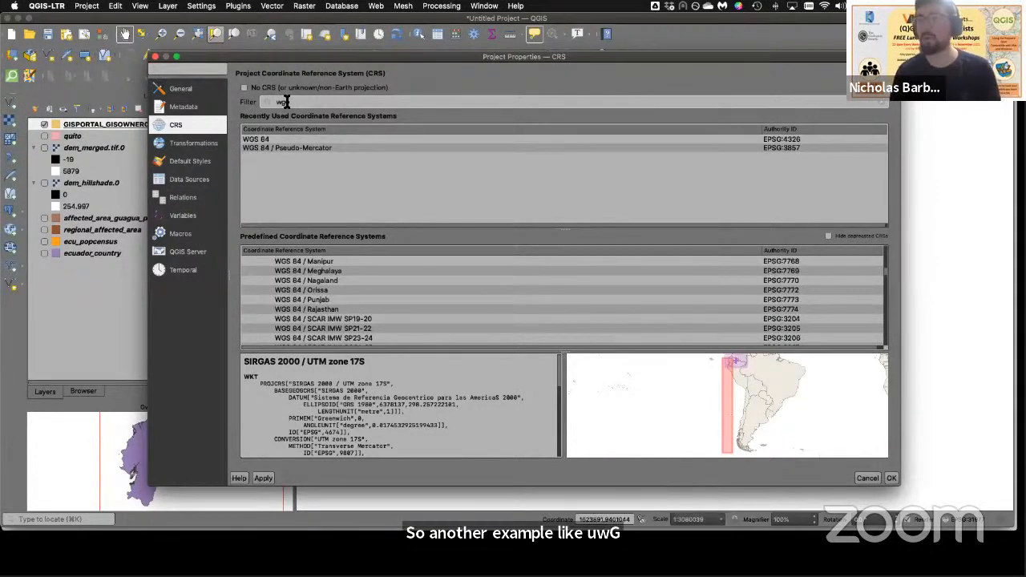
pyautogui.press('BackSpace')
pyautogui.press('BackSpace')
pyautogui.press('BackSpace')
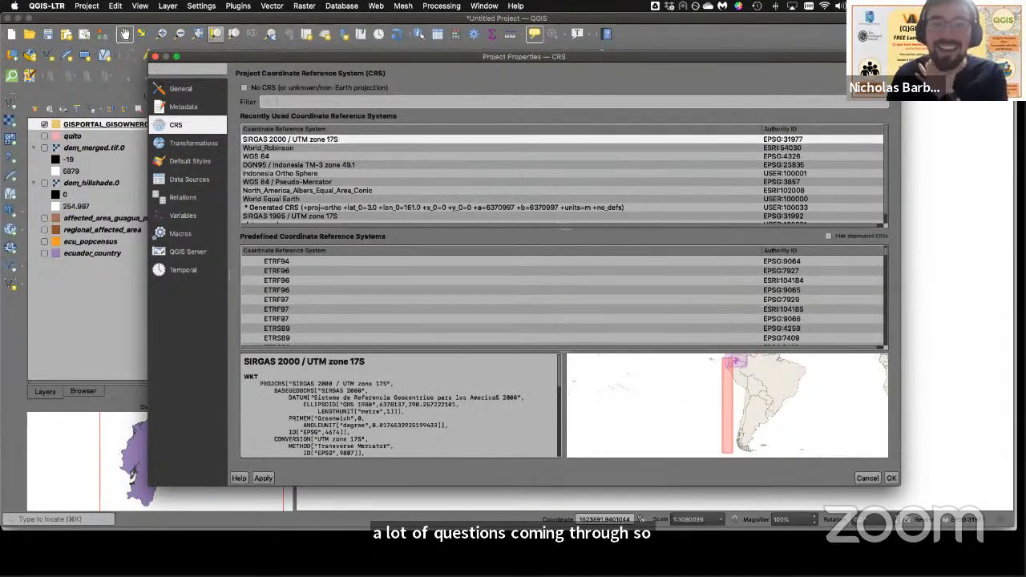
pyautogui.click(154, 56)
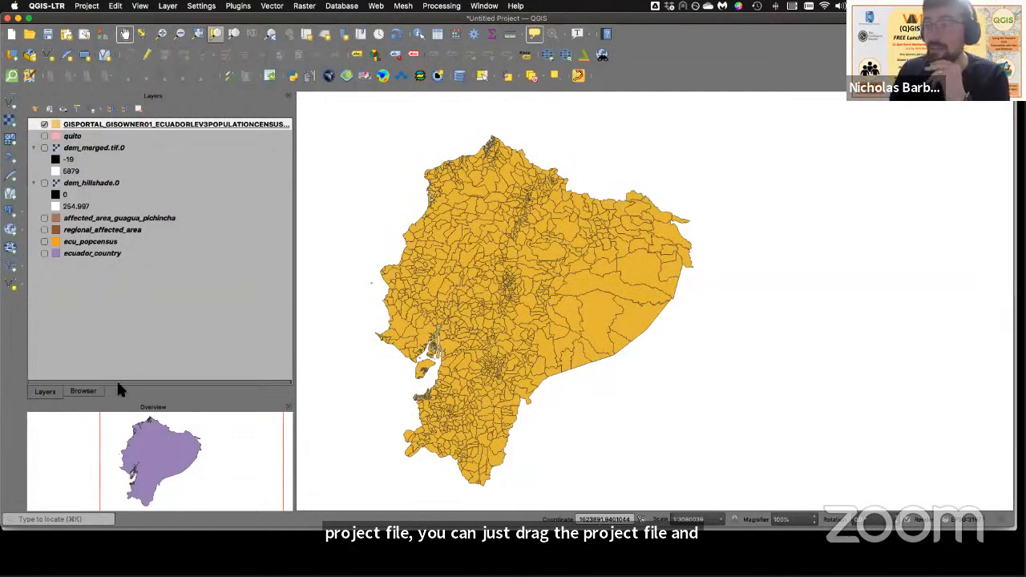
# Step: Return to the file browser and view the available actions for the population census shapefile, including adding it to the project
pyautogui.click(94, 393)
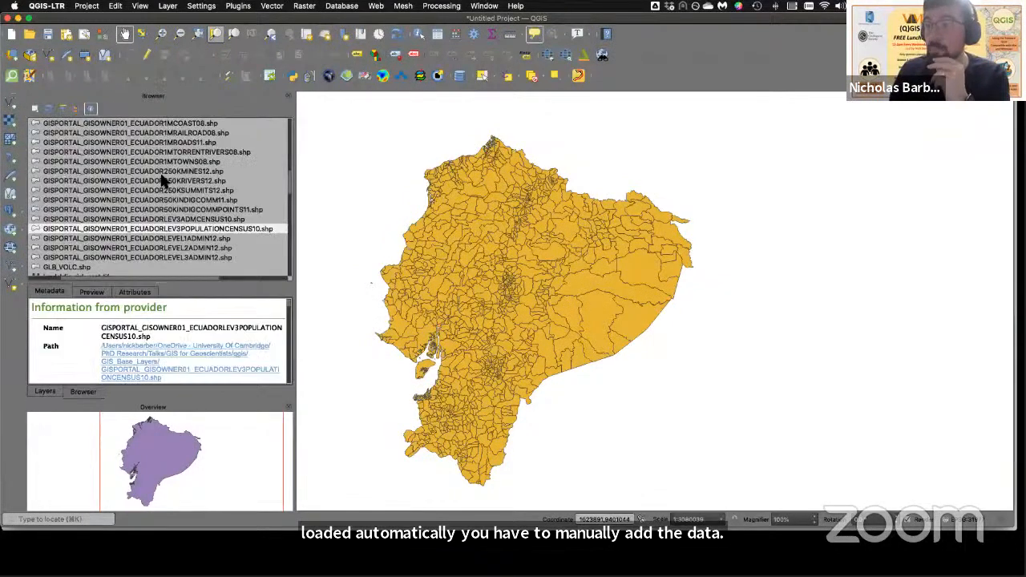
pyautogui.rightClick(157, 228)
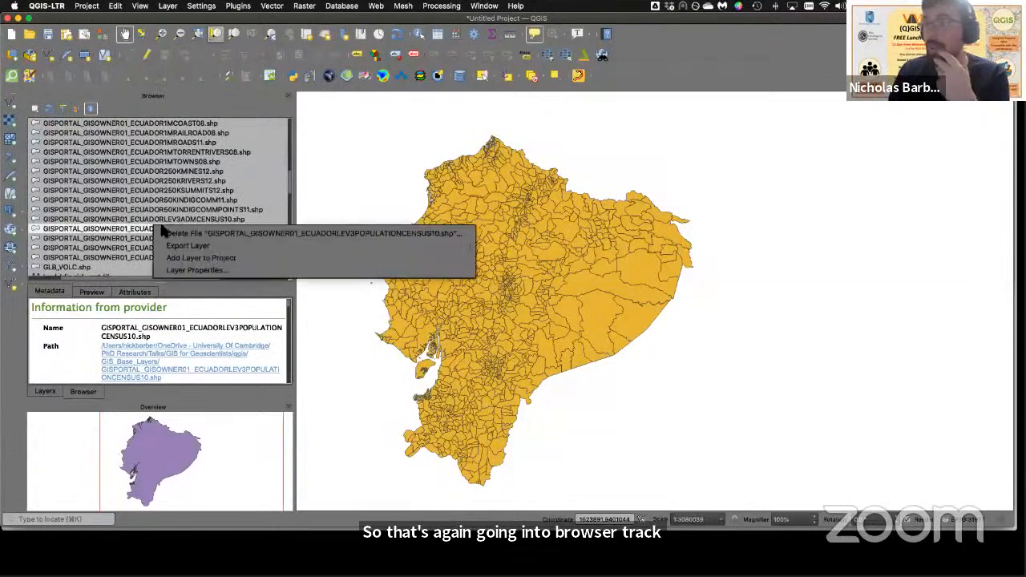
pyautogui.click(113, 229)
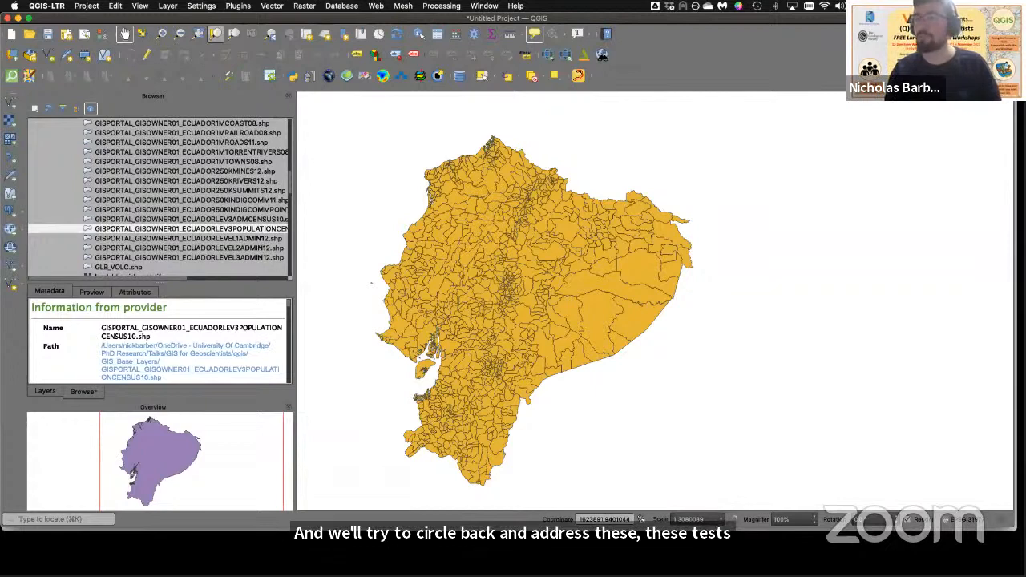
# Step: Bring back the Reproject Layer dialog and run the reprojection of the census layer to EPSG:31977 with a temporary layer as output
pyautogui.hotkey('ctrl', 'Up')
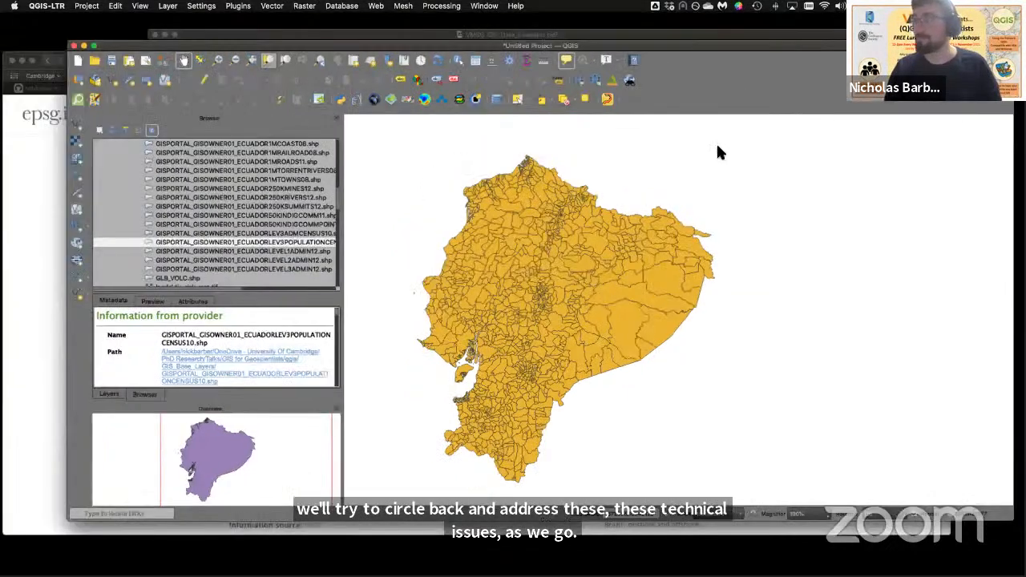
pyautogui.click(696, 141)
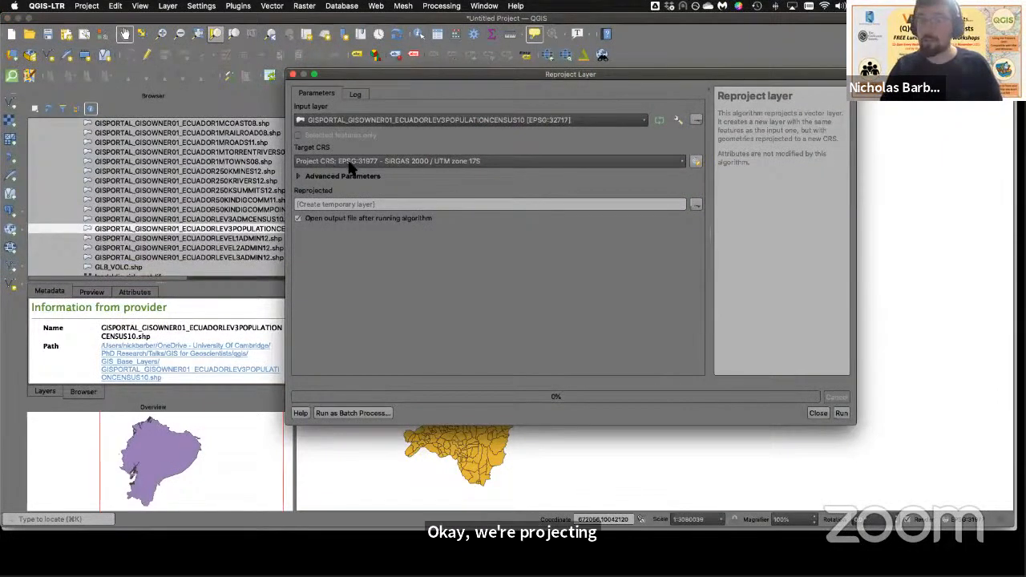
pyautogui.click(347, 207)
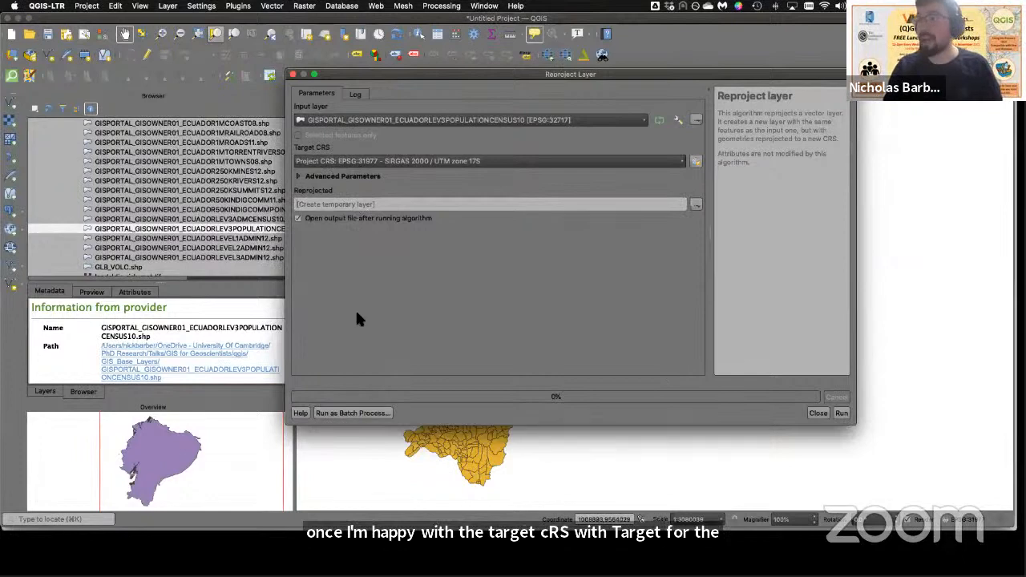
pyautogui.click(842, 414)
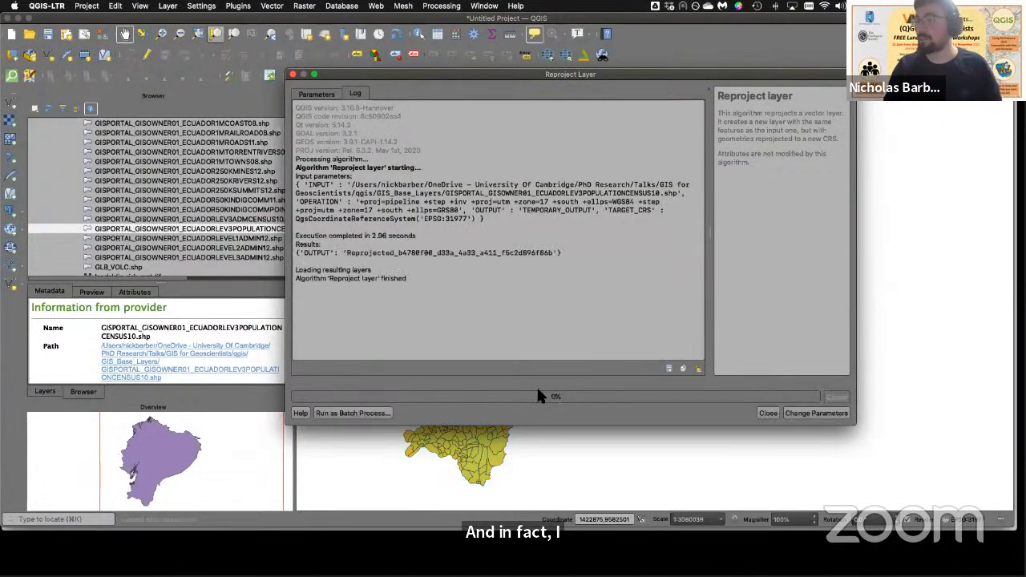
# Step: Examine the reprojection log, highlighting its text from the processing start through the finish line
pyautogui.moveTo(297, 159); pyautogui.dragTo(425, 185)
pyautogui.click(326, 94)
pyautogui.click(346, 93)
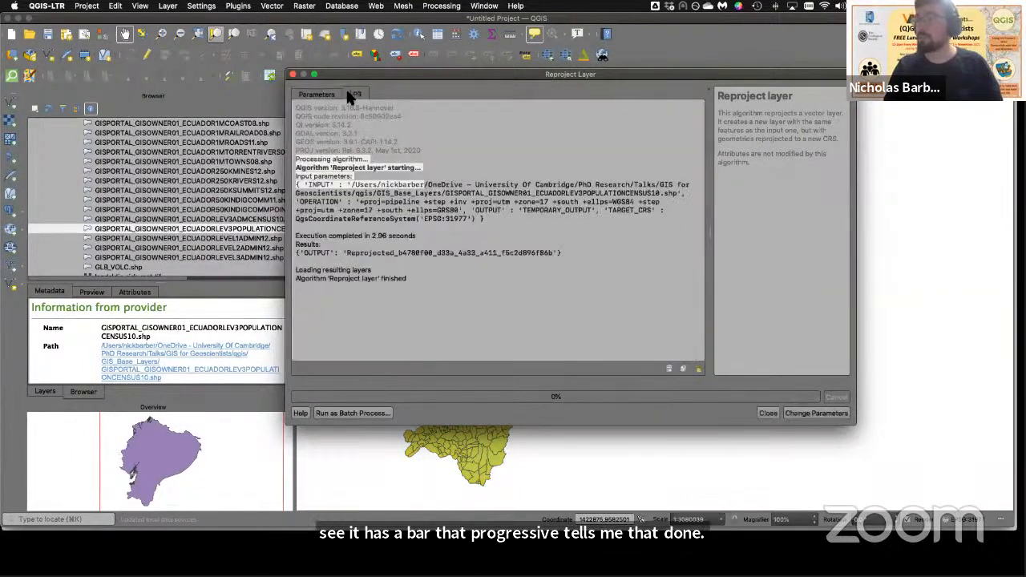
pyautogui.moveTo(299, 163); pyautogui.dragTo(440, 286)
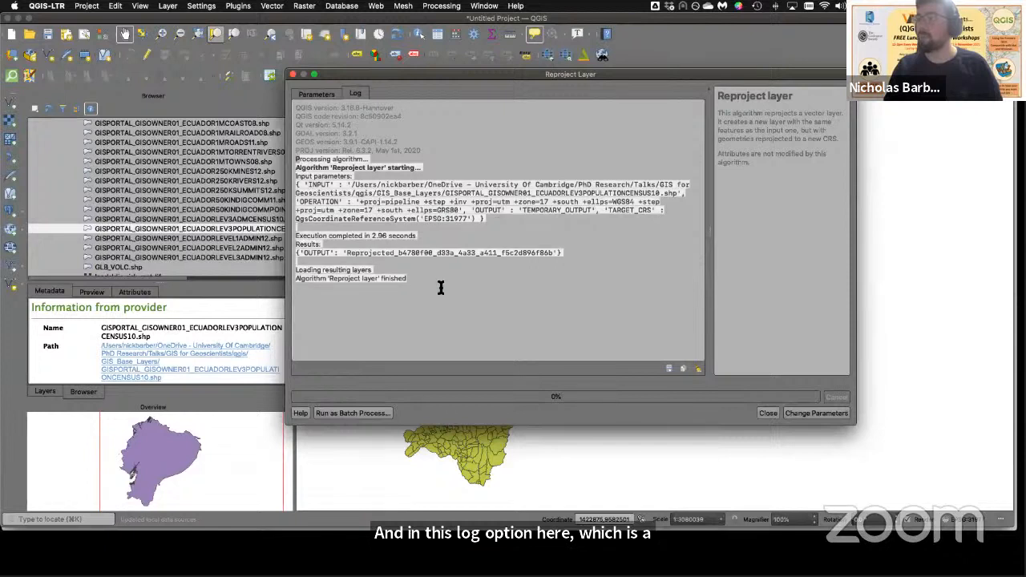
pyautogui.click(433, 291)
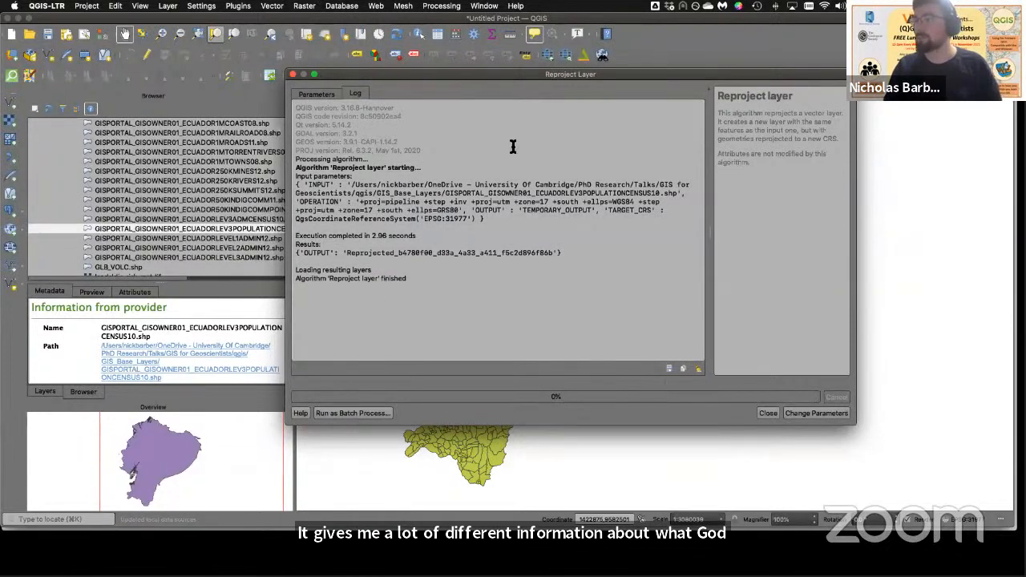
# Step: Go back to the reprojection parameters, close the Reproject Layer dialog and show the project's layer list
pyautogui.click(329, 96)
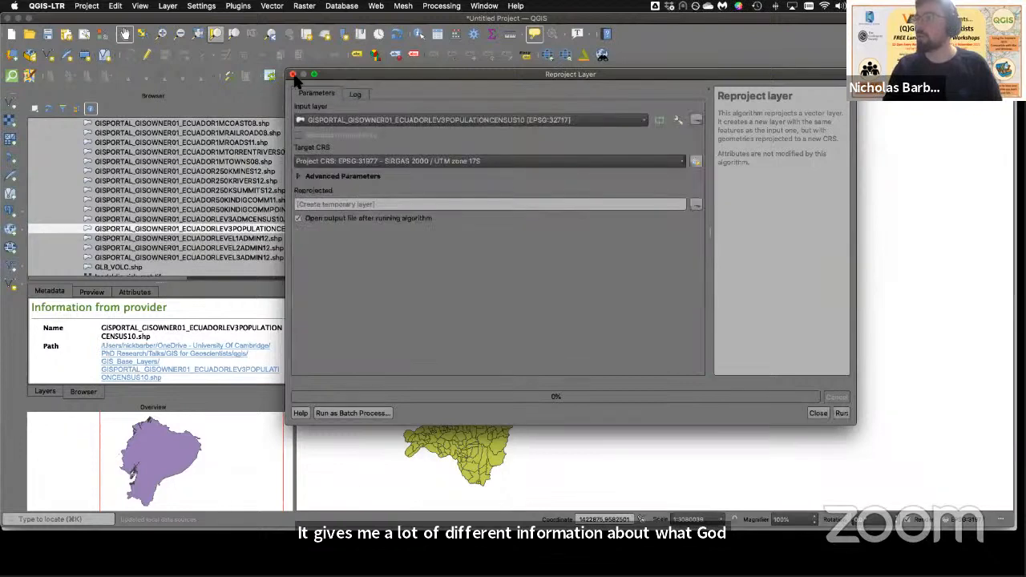
pyautogui.click(293, 74)
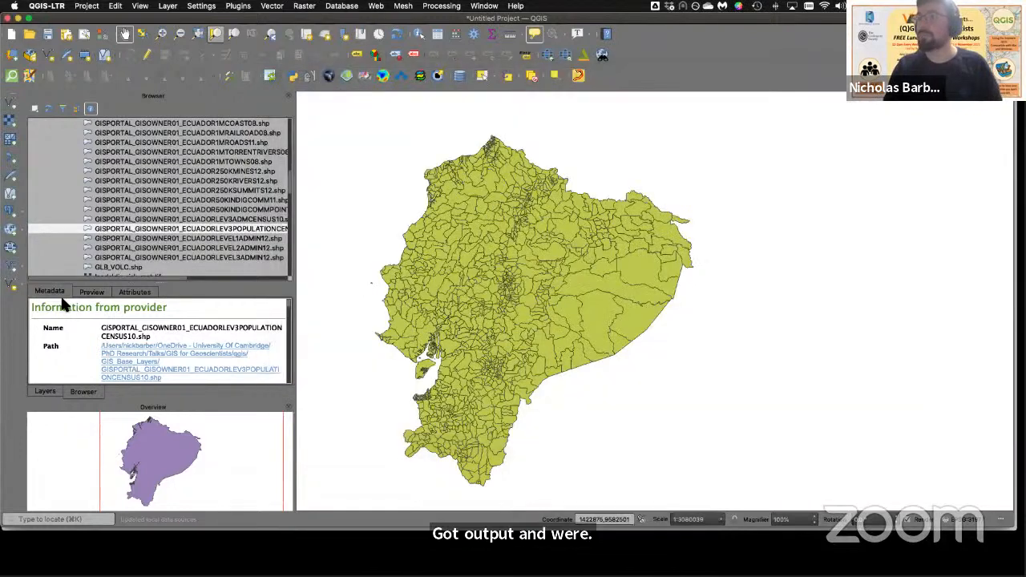
pyautogui.click(48, 391)
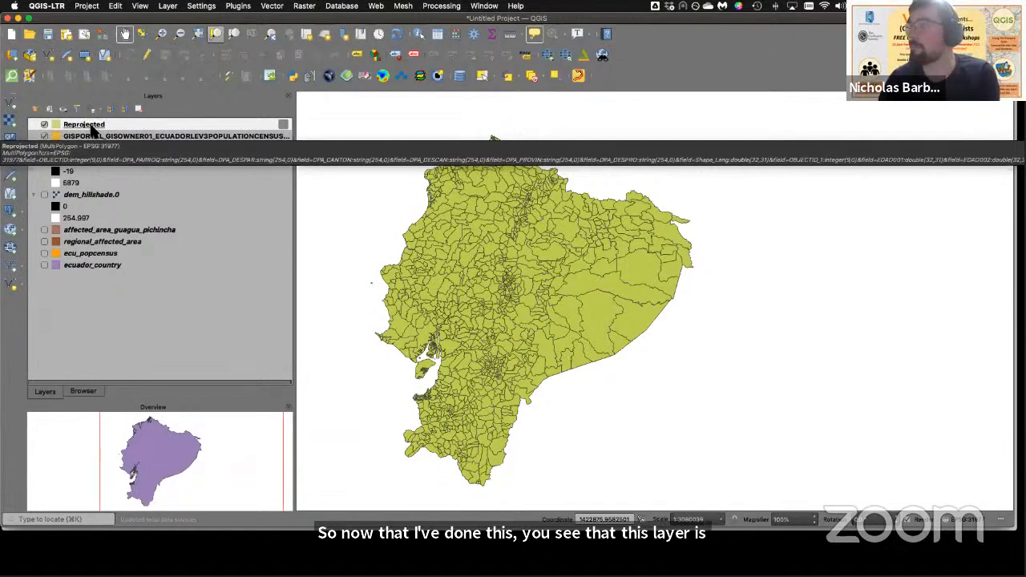
# Step: Examine the Reprojected layer's properties, reading through its source, CRS and field information, and close them without changes
pyautogui.rightClick(94, 128)
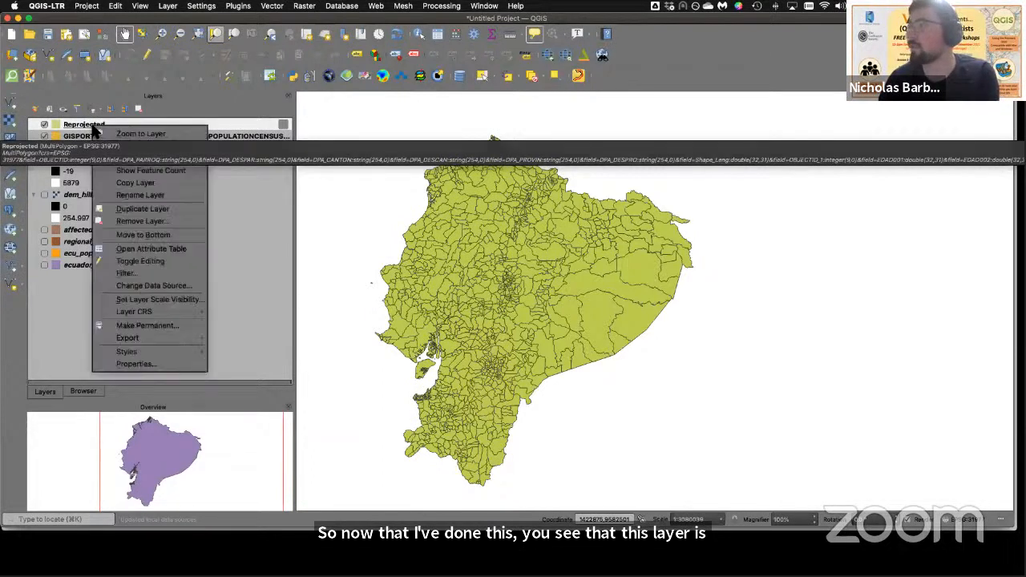
pyautogui.click(137, 364)
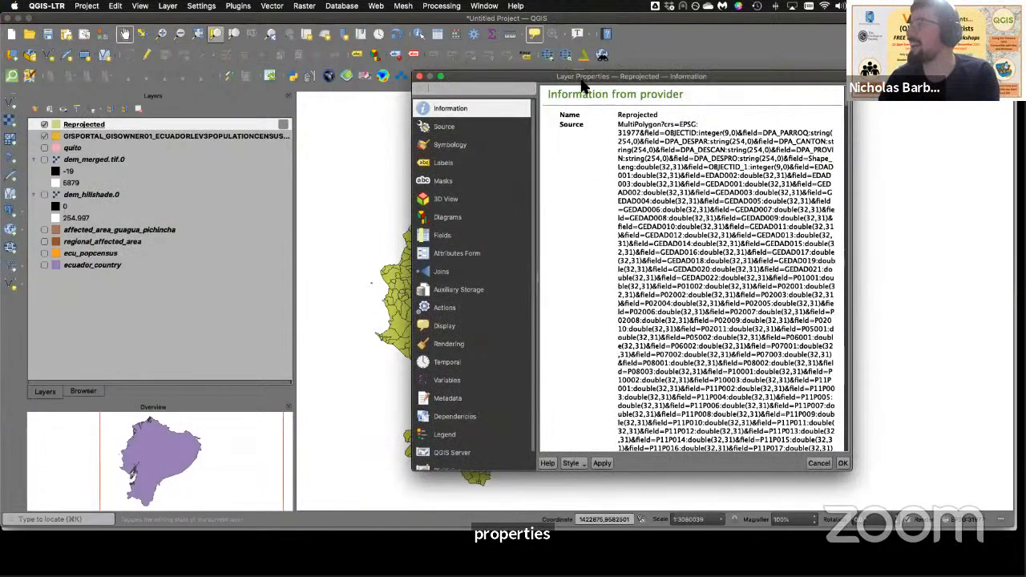
pyautogui.moveTo(572, 83); pyautogui.dragTo(473, 52)
pyautogui.scroll(-5, 610, 175)
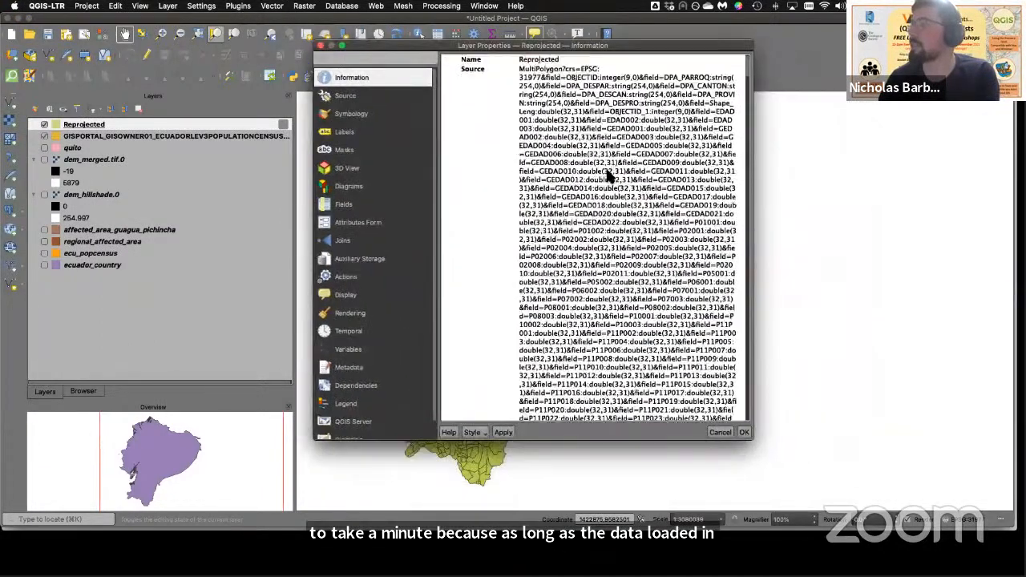
pyautogui.scroll(-10, 662, 180)
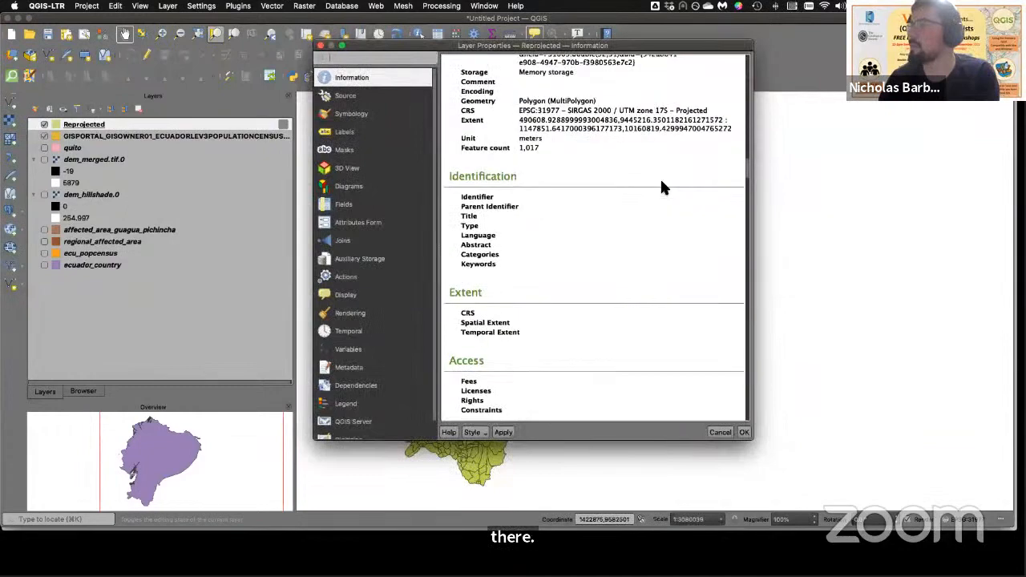
pyautogui.scroll(-15, 662, 186)
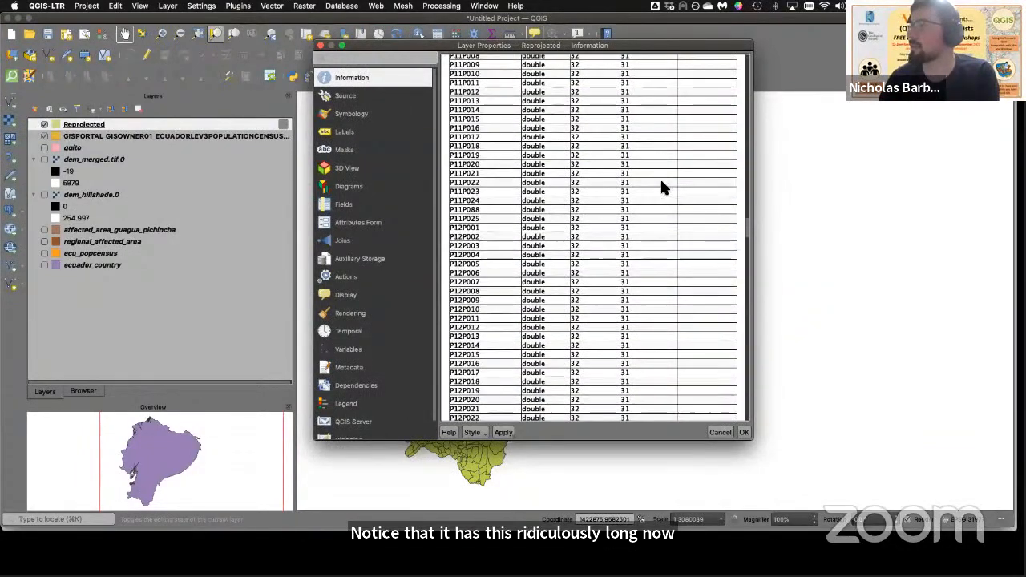
pyautogui.scroll(-15, 673, 204)
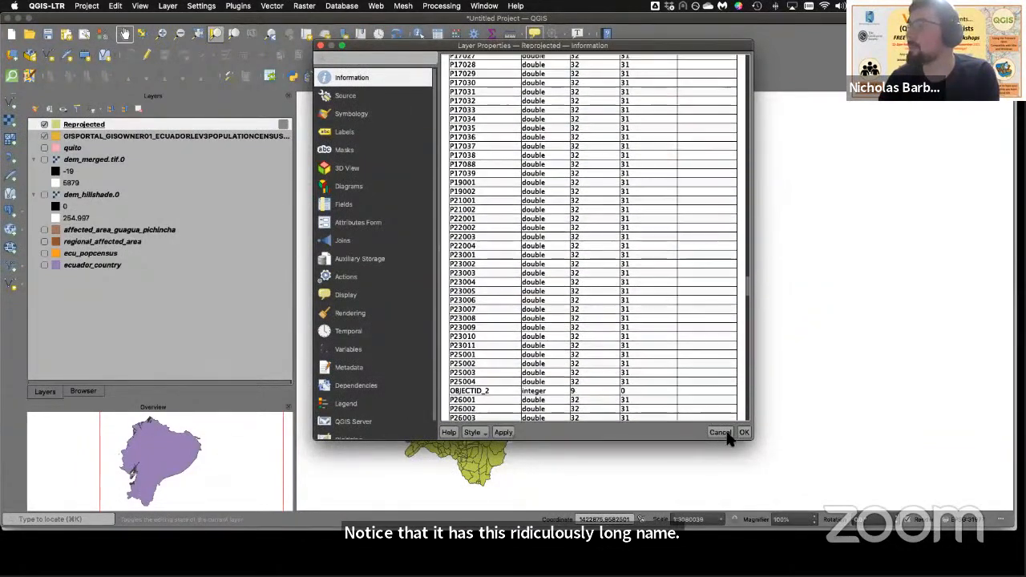
pyautogui.scroll(-20, 720, 435)
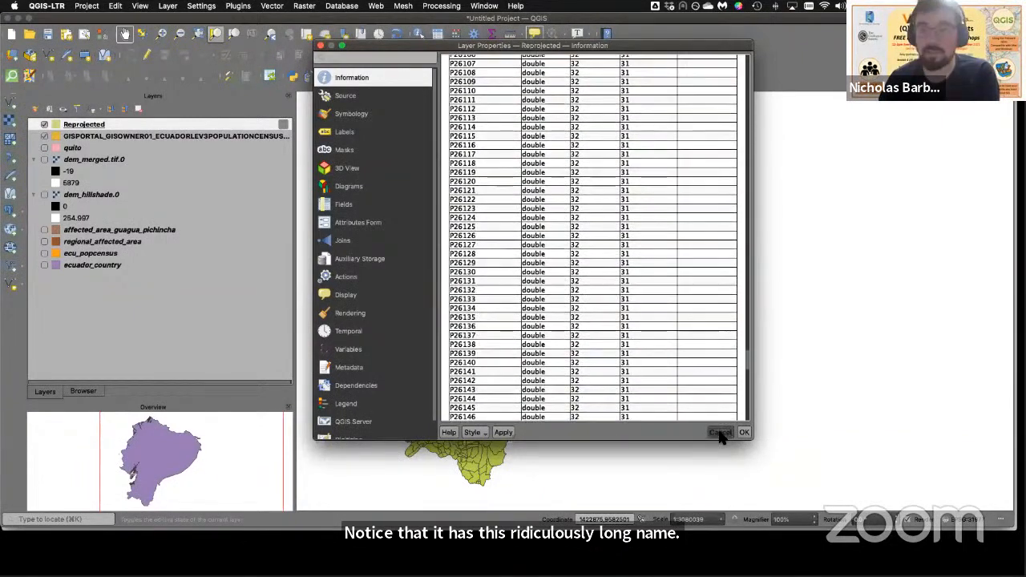
pyautogui.press('Escape')
# Step: Reopen the Reproject Layer tool to review its temporary-layer output setting, and close it without running
pyautogui.click(272, 6)
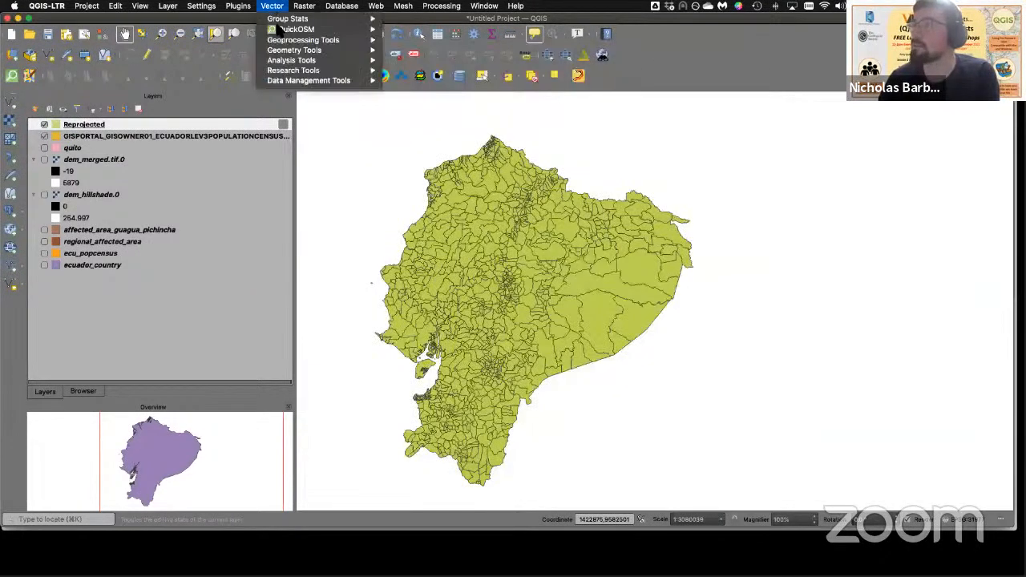
pyautogui.moveTo(337, 80)
pyautogui.click(423, 113)
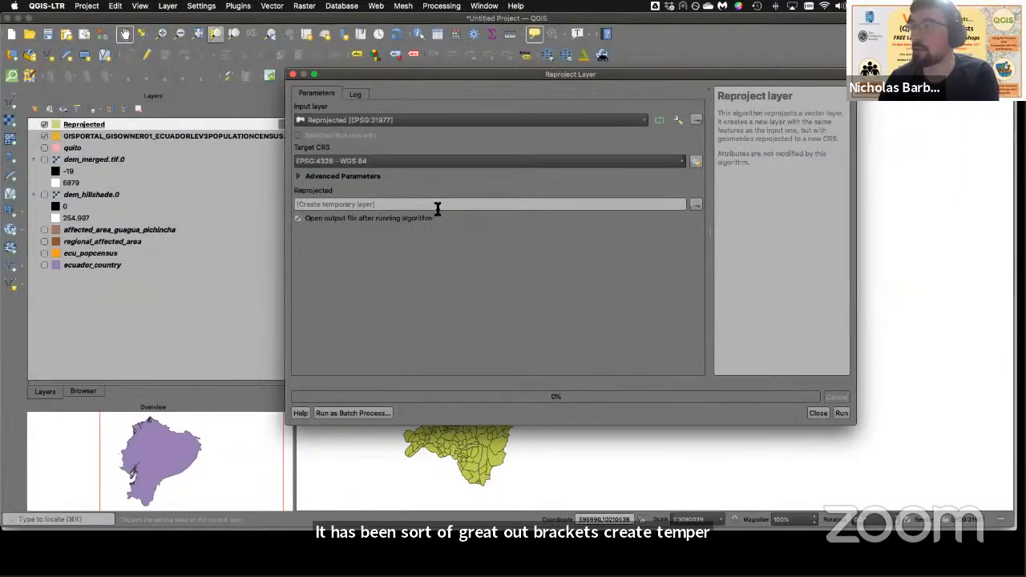
pyautogui.click(819, 414)
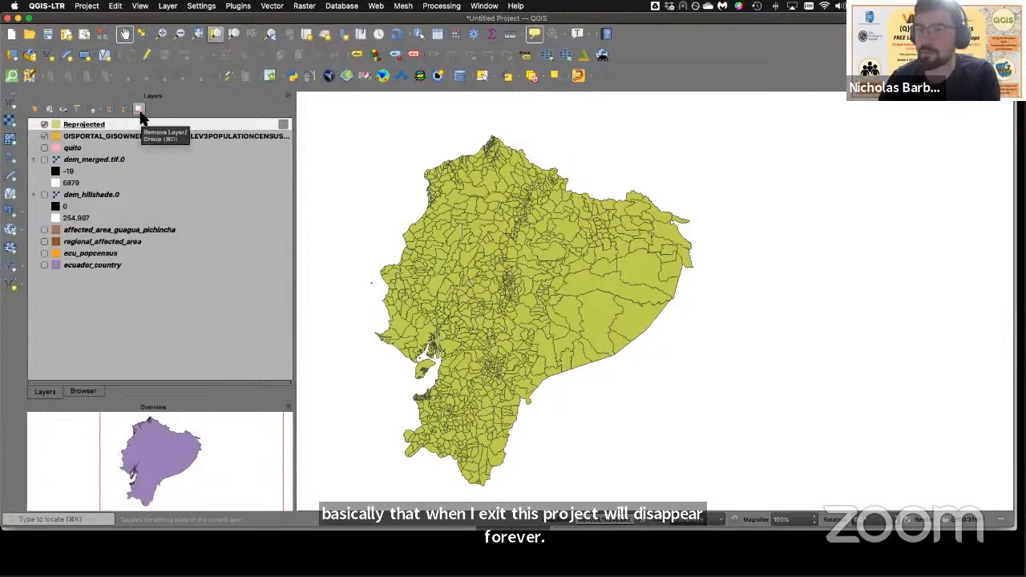
# Step: Start saving the temporary Reprojected layer permanently, keeping ESRI Shapefile as the format
pyautogui.moveTo(282, 126)
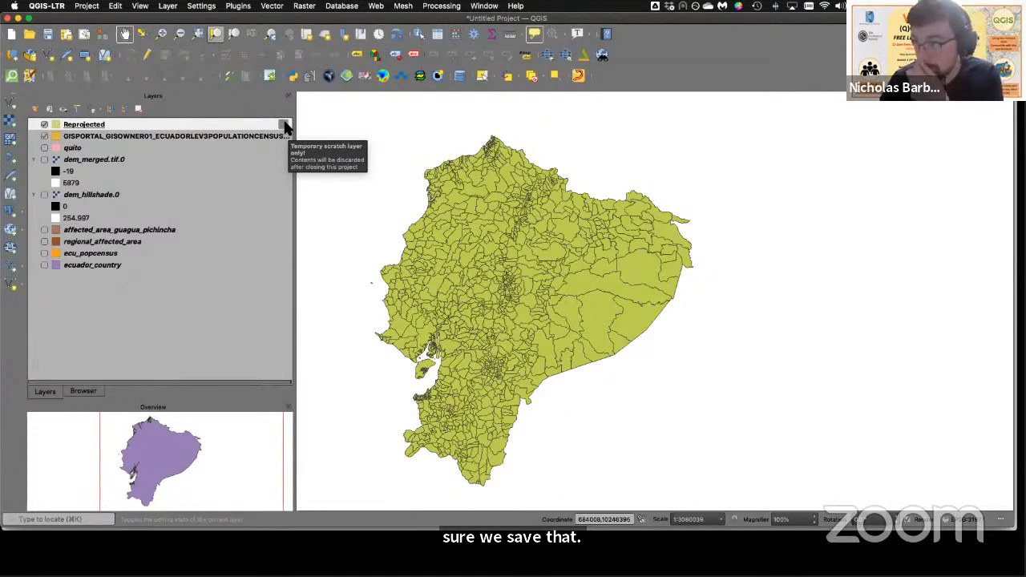
pyautogui.click(284, 125)
pyautogui.moveTo(1025, 112); pyautogui.dragTo(820, 51)
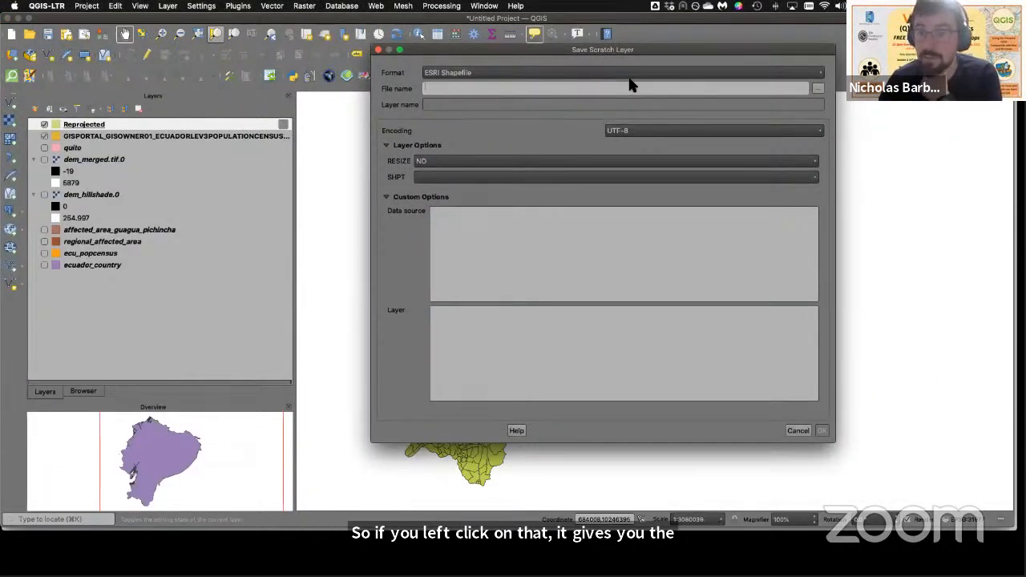
pyautogui.click(520, 74)
pyautogui.click(484, 75)
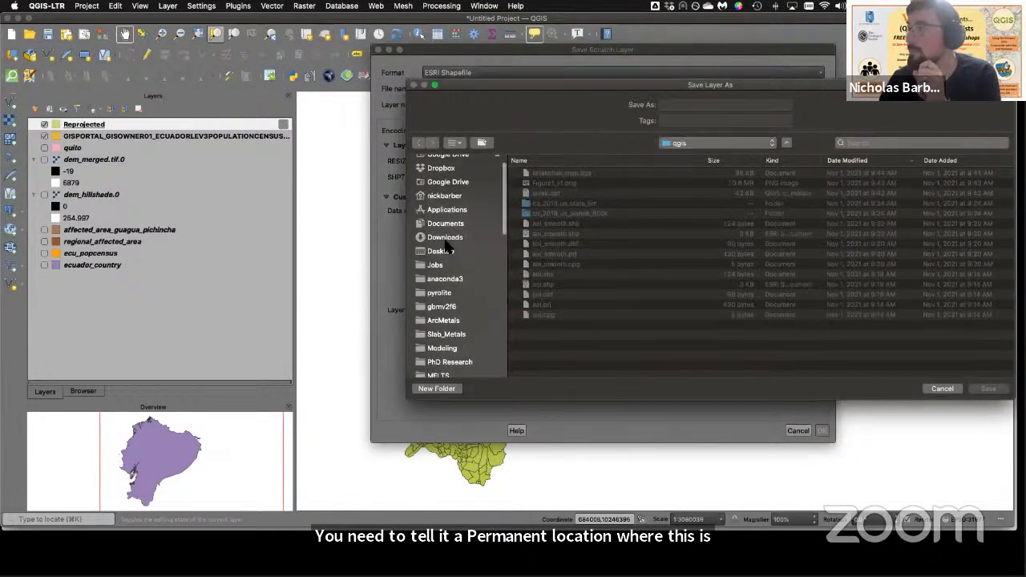
# Step: Choose the LIVE_DEMO folder within the qgis folder of GIS for Geoscientists as the save location
pyautogui.click(705, 145)
pyautogui.click(462, 294)
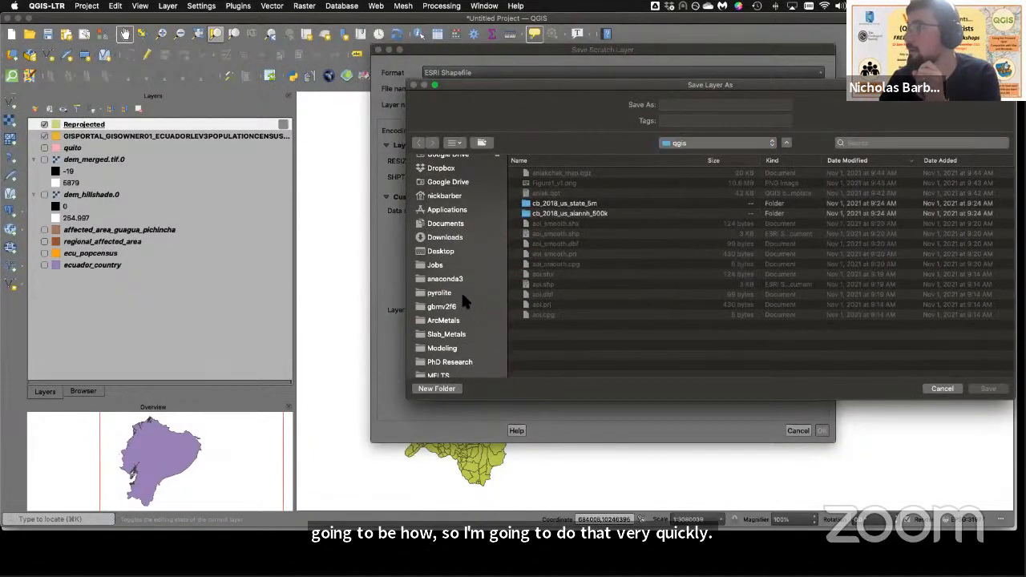
pyautogui.scroll(-5, 461, 292)
pyautogui.click(462, 286)
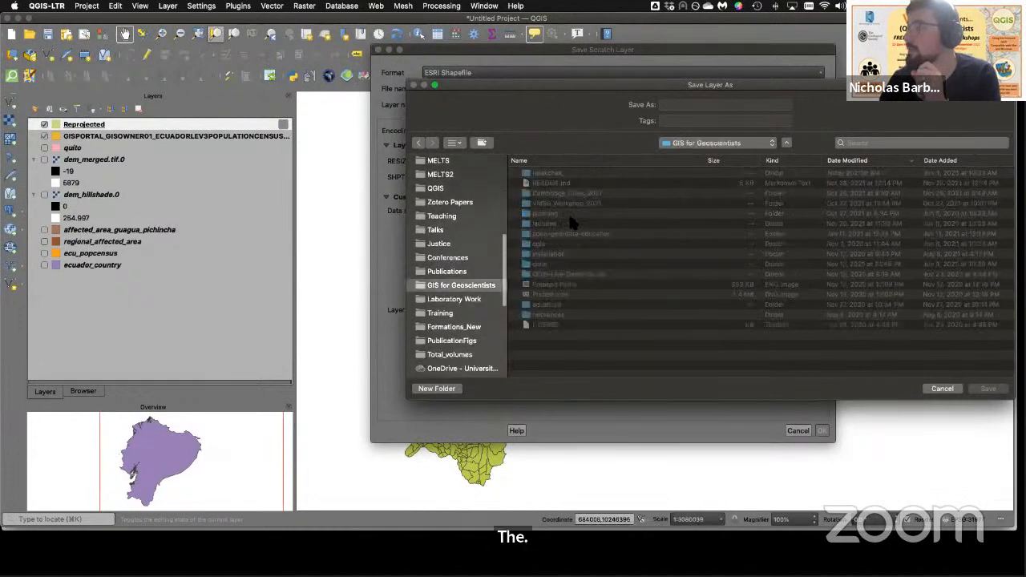
pyautogui.doubleClick(572, 223)
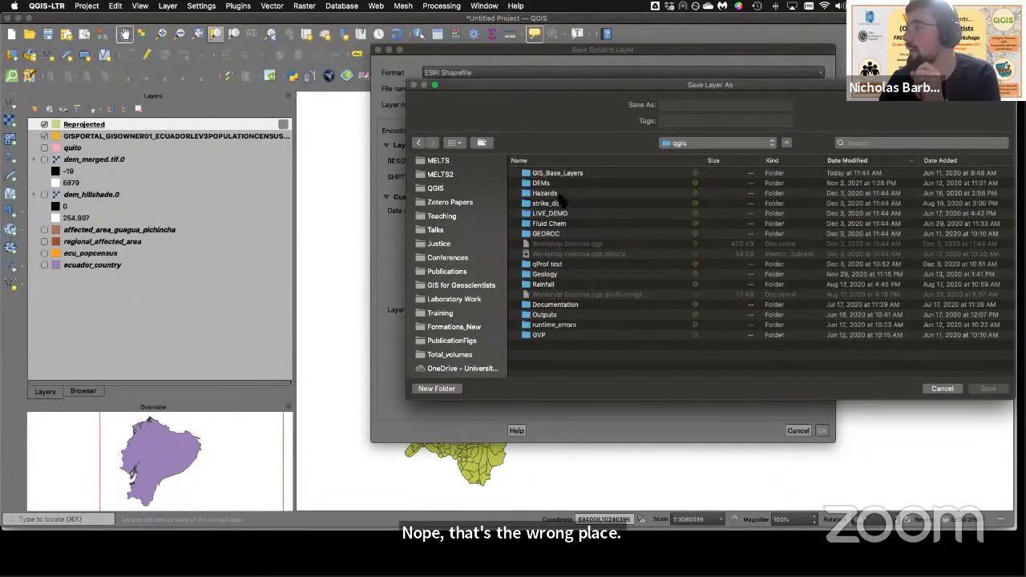
pyautogui.click(552, 214)
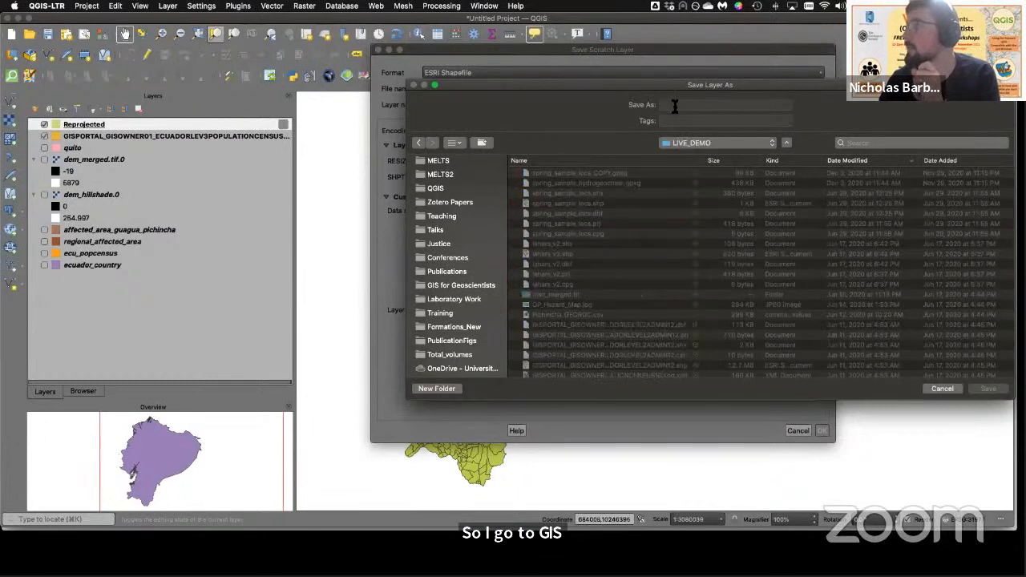
# Step: Name the shapefile ecu_popcensus_21 and save the scratch layer to it
pyautogui.click(674, 105)
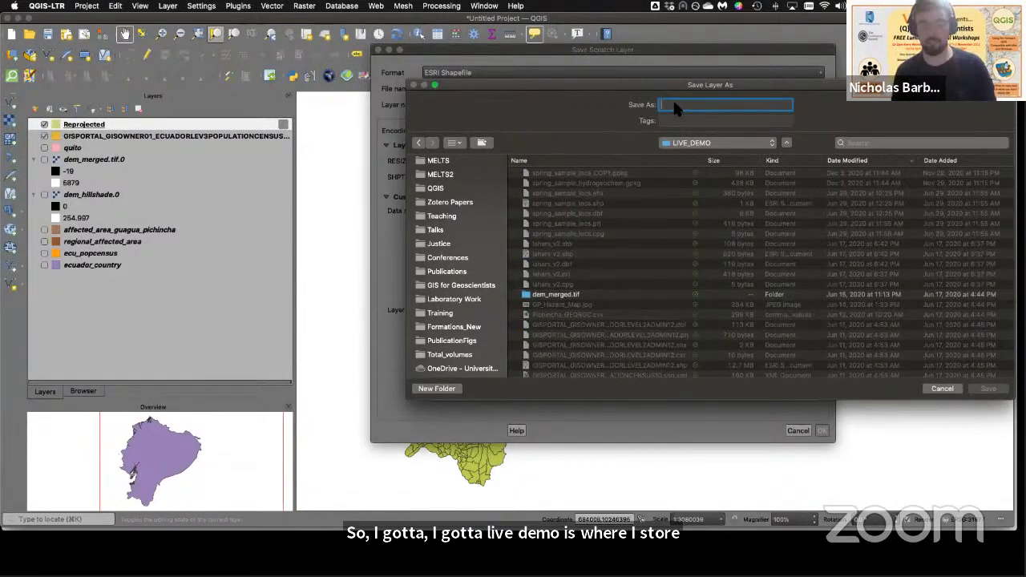
pyautogui.write('ecu_popcens')
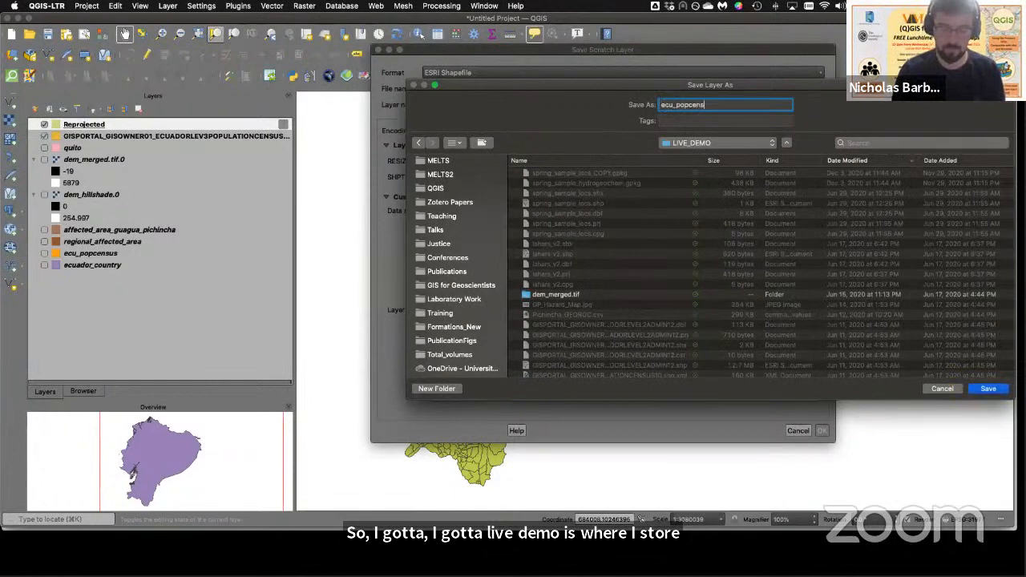
pyautogui.write('us_21')
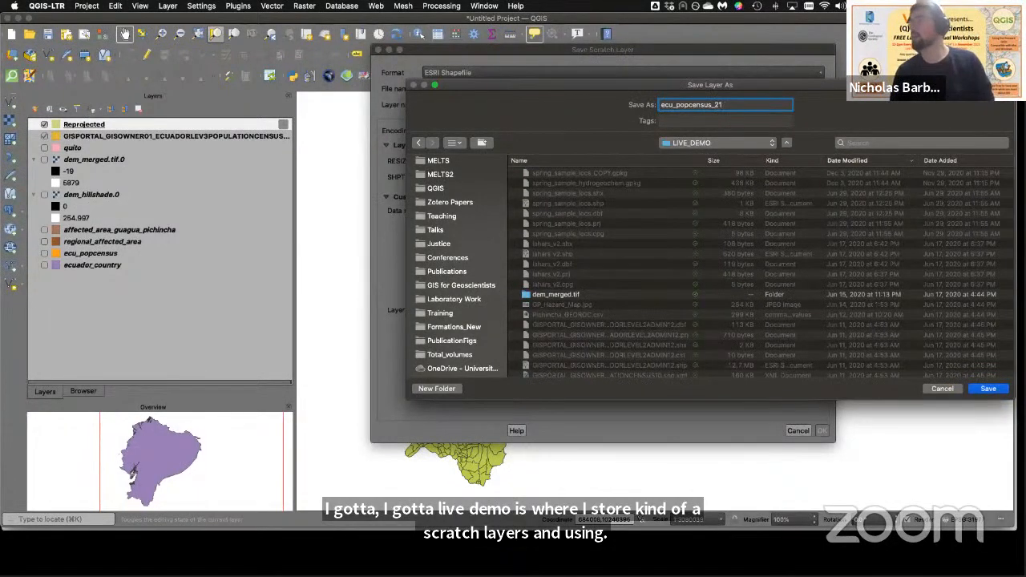
pyautogui.press('Return')
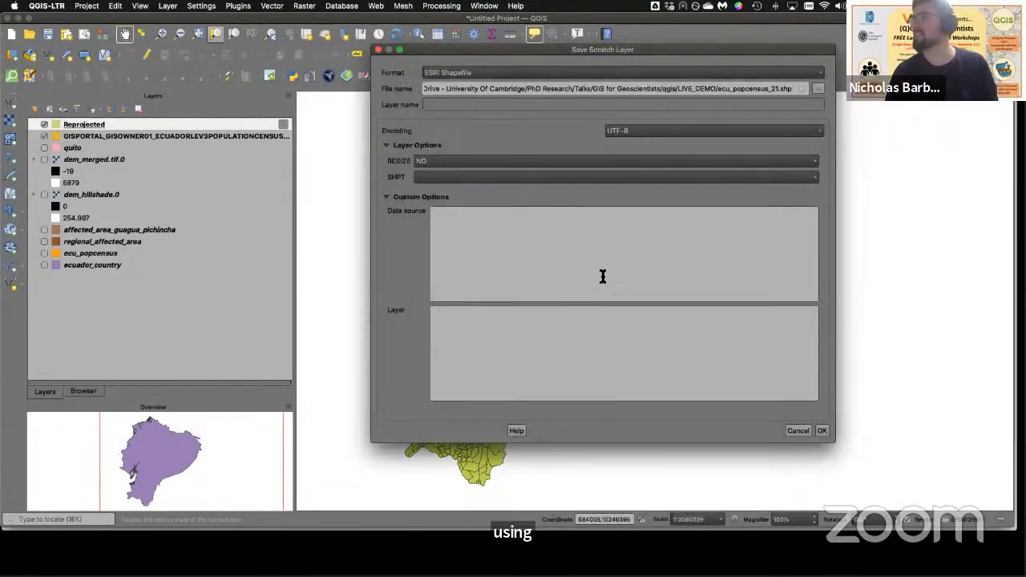
pyautogui.click(822, 431)
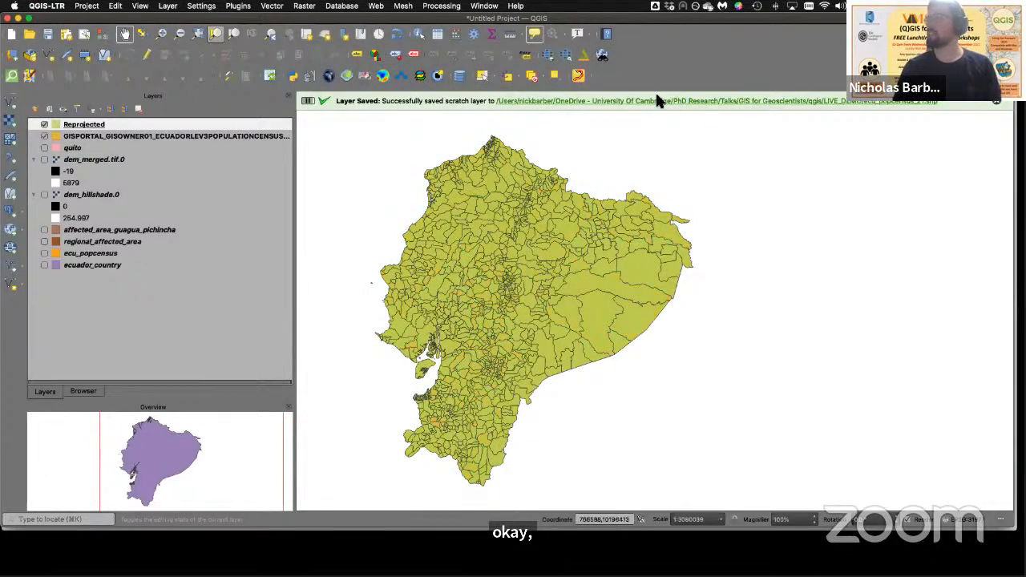
# Step: Remove the Reprojected layer from the project
pyautogui.rightClick(118, 129)
pyautogui.click(142, 114)
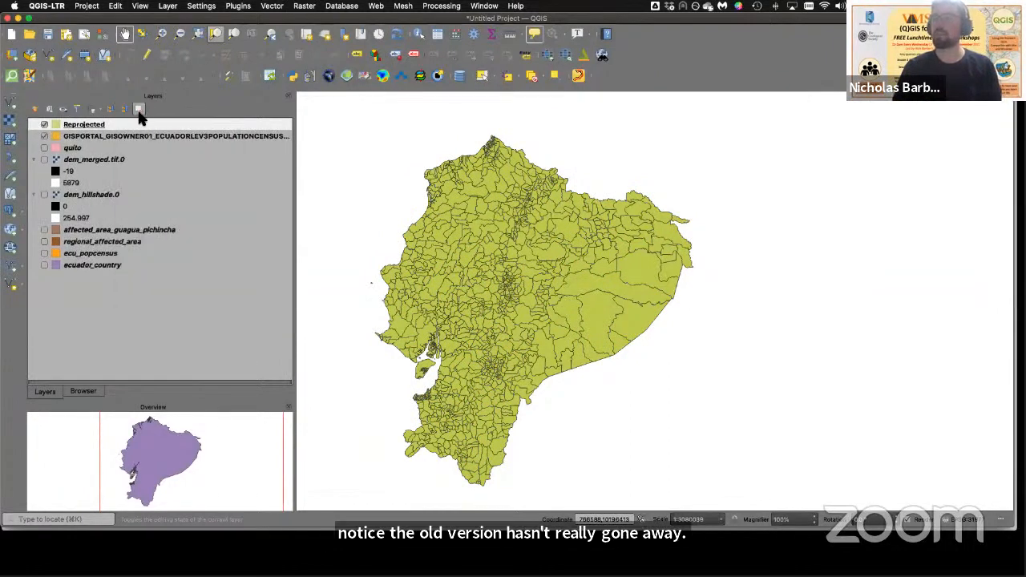
pyautogui.rightClick(122, 128)
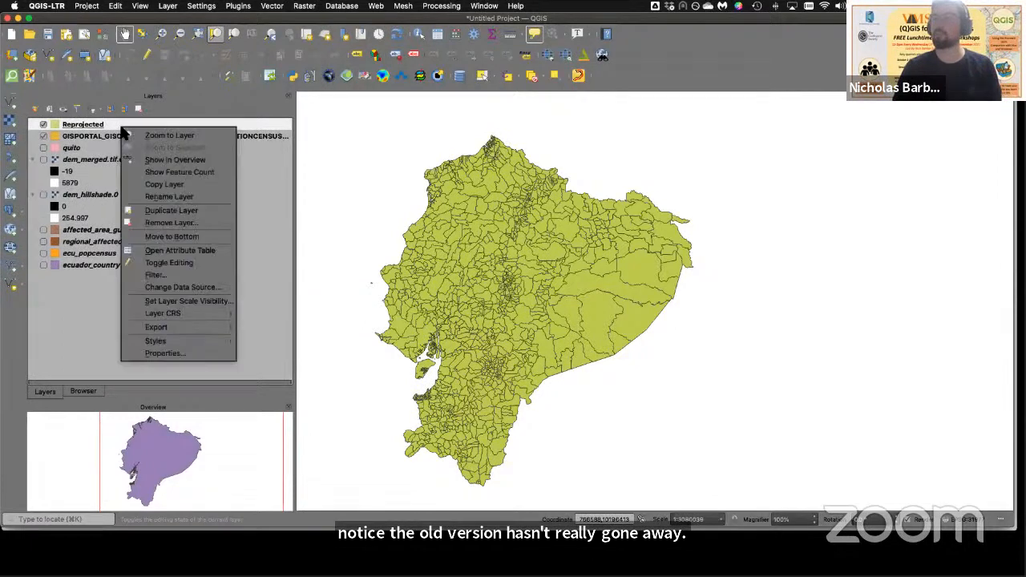
pyautogui.click(156, 223)
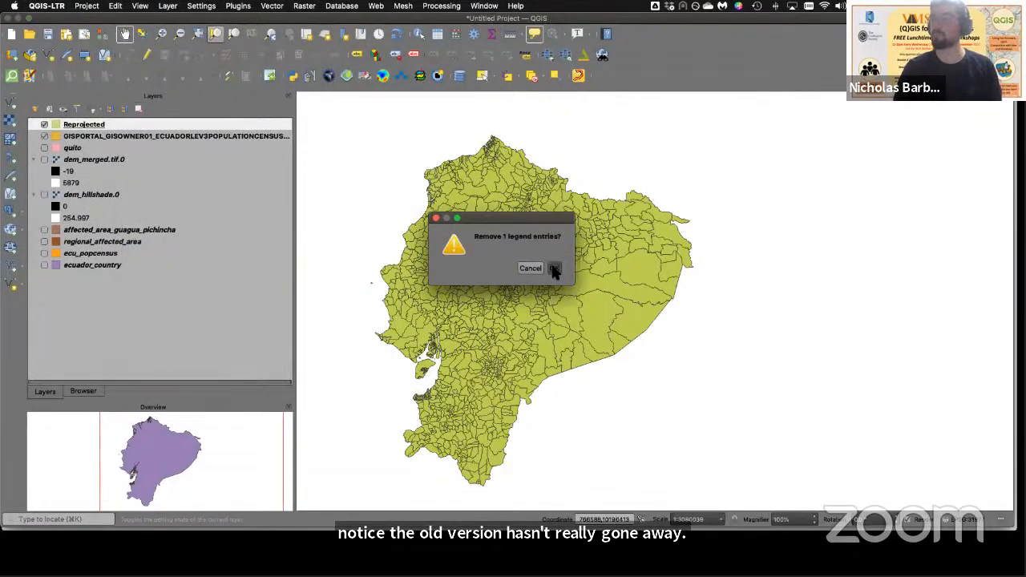
pyautogui.click(550, 265)
# Step: Find ecu_popcensus_21.shp in the LIVE_DEMO folder of the file browser and add it to the project
pyautogui.click(83, 391)
pyautogui.scroll(5, 91, 240)
pyautogui.scroll(5, 88, 239)
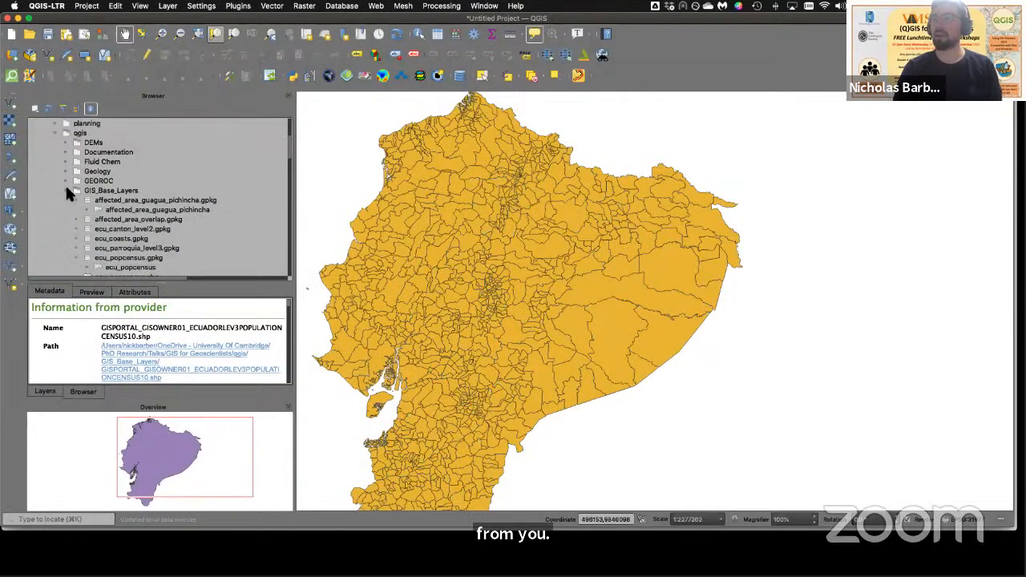
pyautogui.click(67, 219)
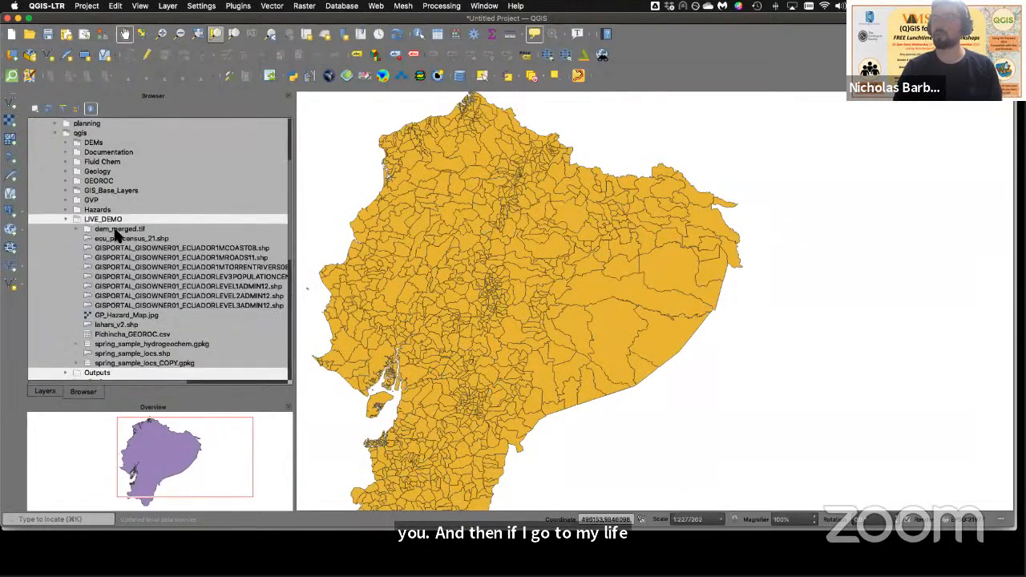
pyautogui.click(117, 249)
pyautogui.scroll(-5, 122, 245)
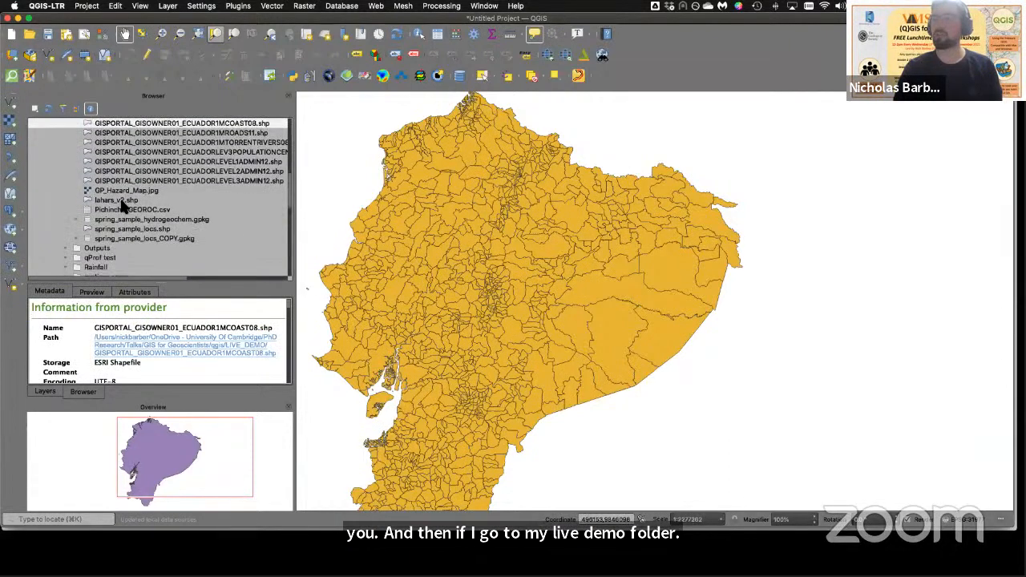
pyautogui.scroll(2, 121, 202)
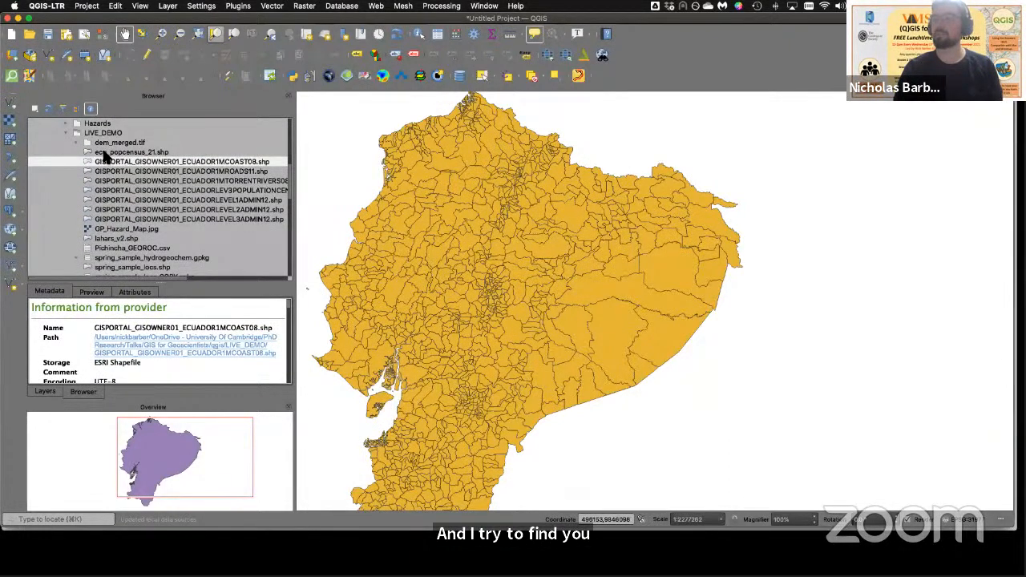
pyautogui.click(107, 154)
pyautogui.doubleClick(109, 154)
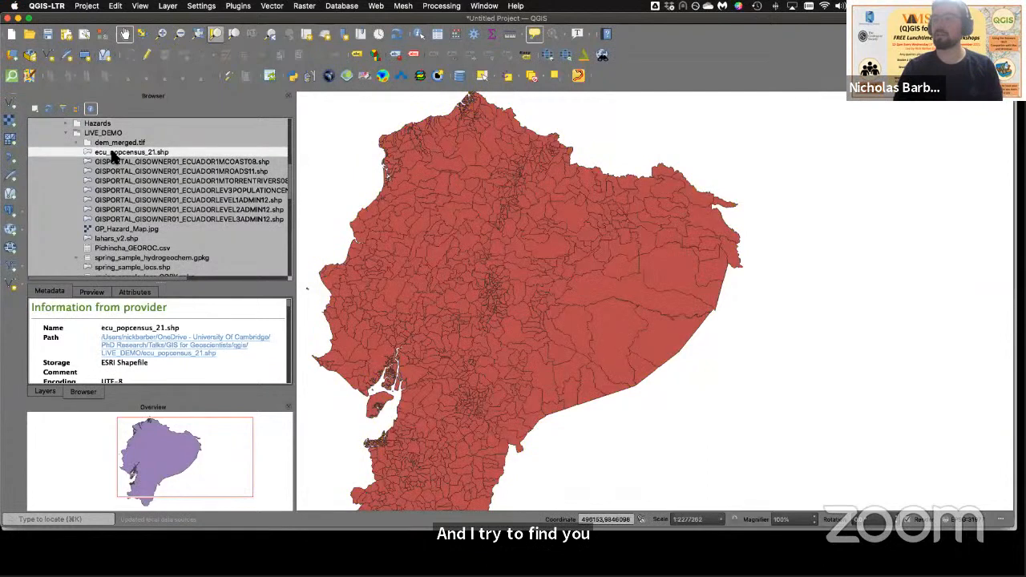
# Step: Return to the project's layer list and select the affected_area_guagua_pichincha layer
pyautogui.click(45, 392)
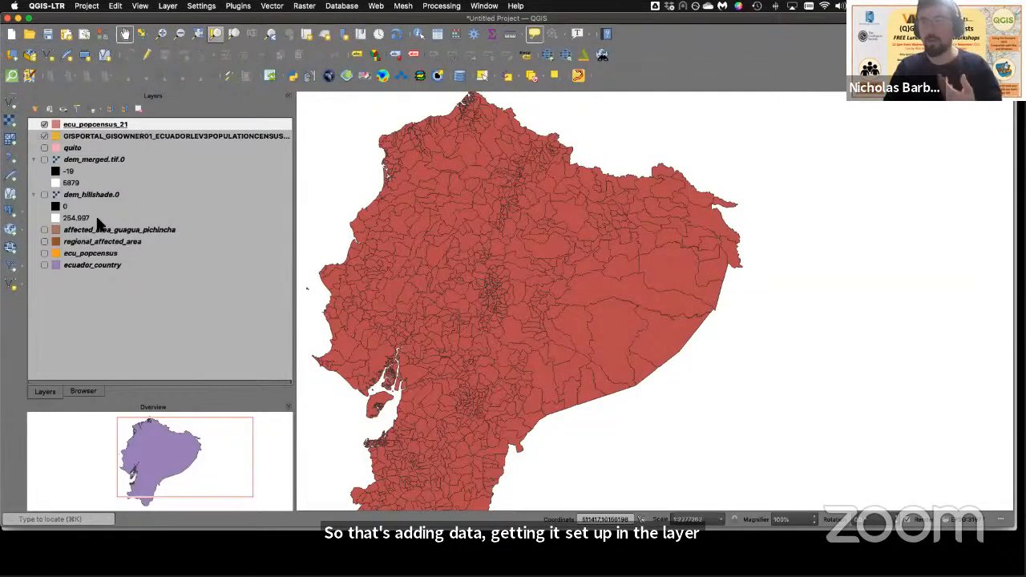
pyautogui.click(91, 231)
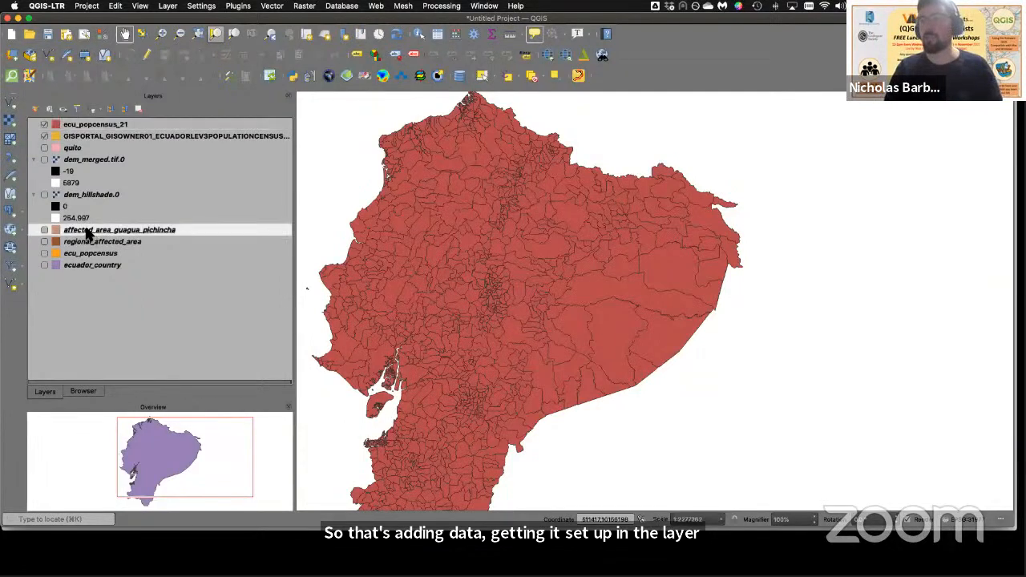
# Step: Make the quito layer visible and move it above ecu_popcensus_21 at the top of the layer order
pyautogui.click(92, 127)
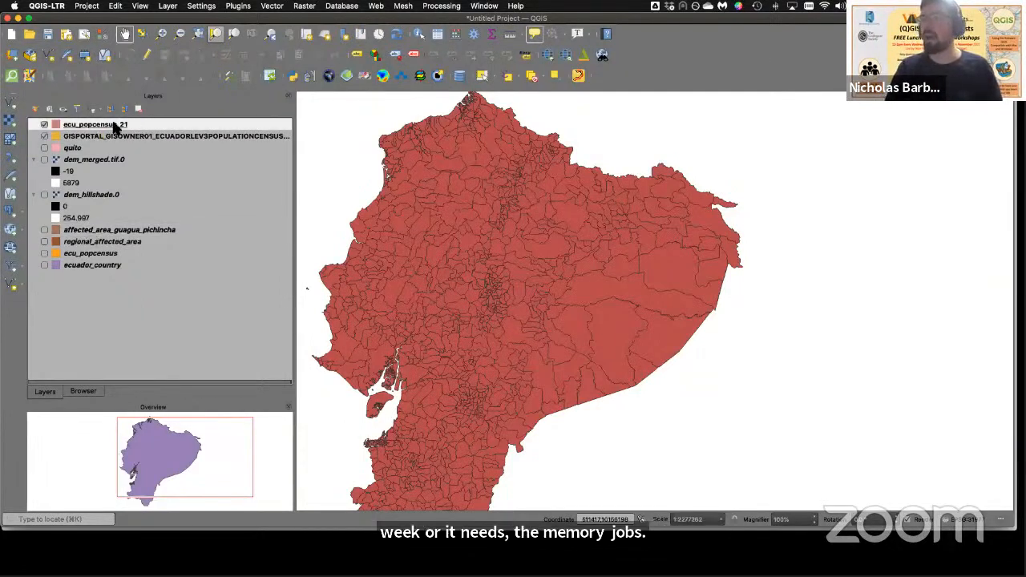
pyautogui.click(79, 151)
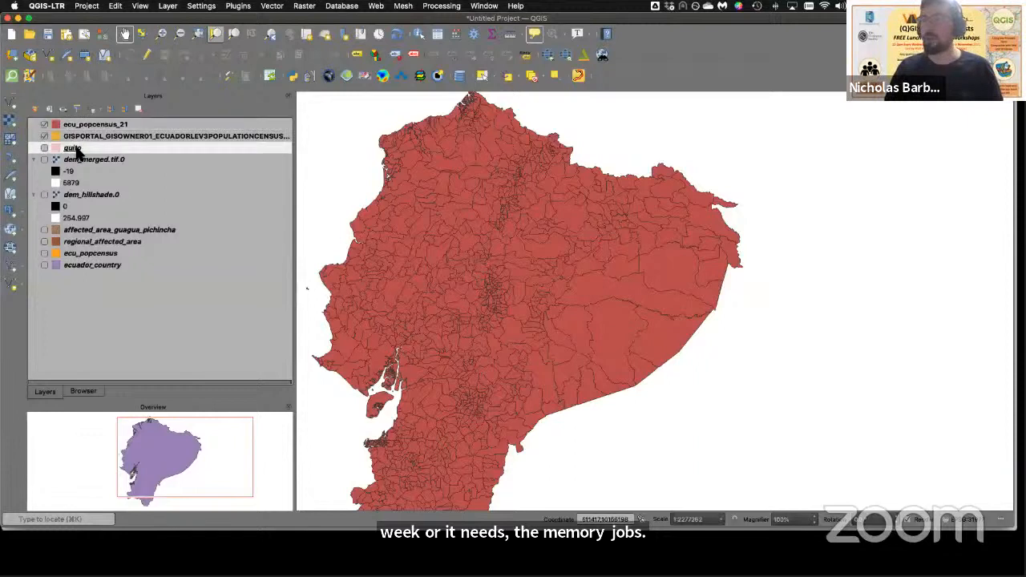
pyautogui.click(44, 148)
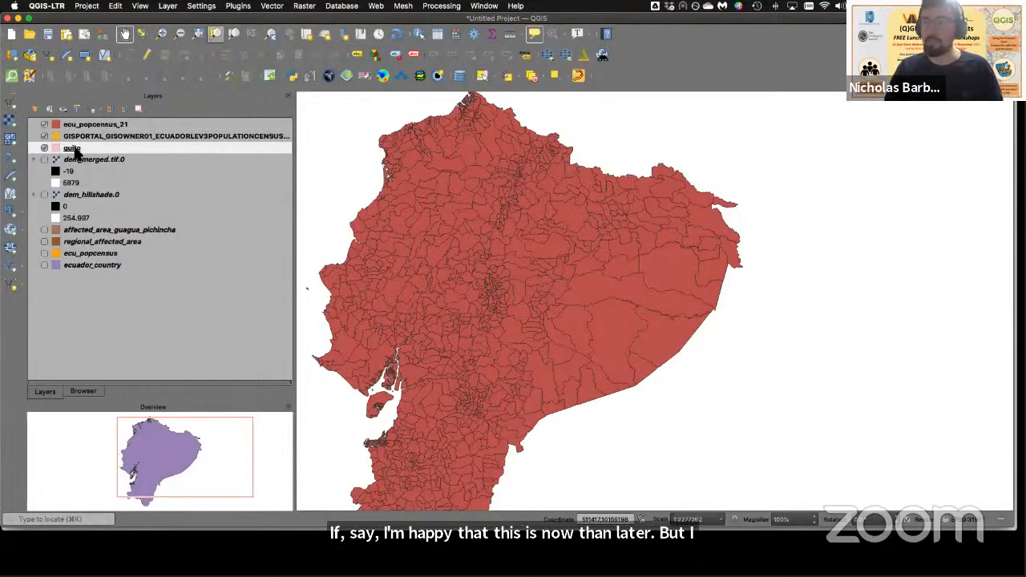
pyautogui.moveTo(74, 152)
pyautogui.mouseDown()
pyautogui.moveTo(96, 143)
pyautogui.moveTo(97, 125)
pyautogui.mouseUp()
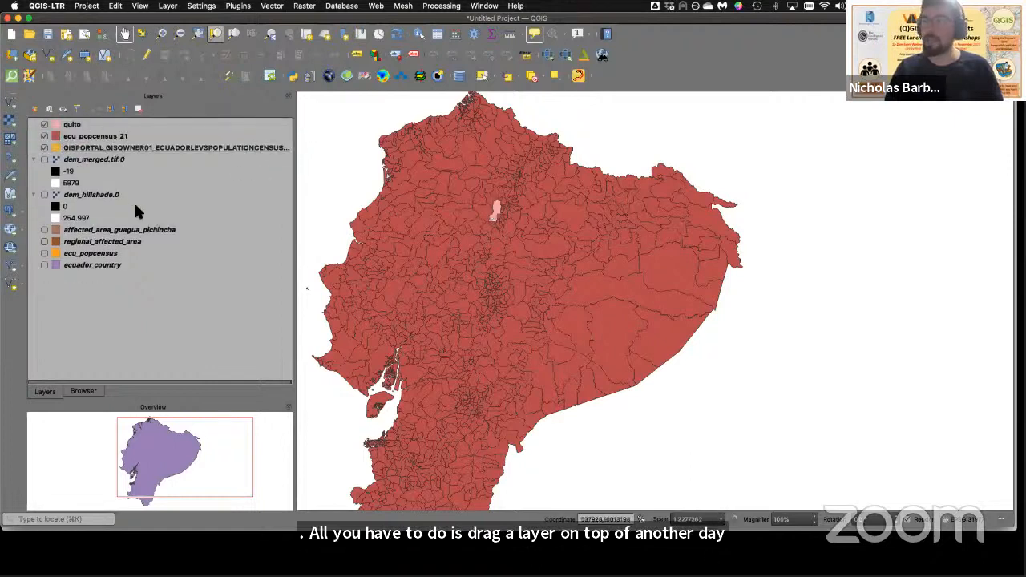
# Step: Show the affected_area_guagua_pichincha layer and place it between quito and ecu_popcensus_21, then select the ecu_popcensus_21 layer
pyautogui.moveTo(81, 230)
pyautogui.mouseDown()
pyautogui.moveTo(112, 138)
pyautogui.moveTo(127, 134)
pyautogui.mouseUp()
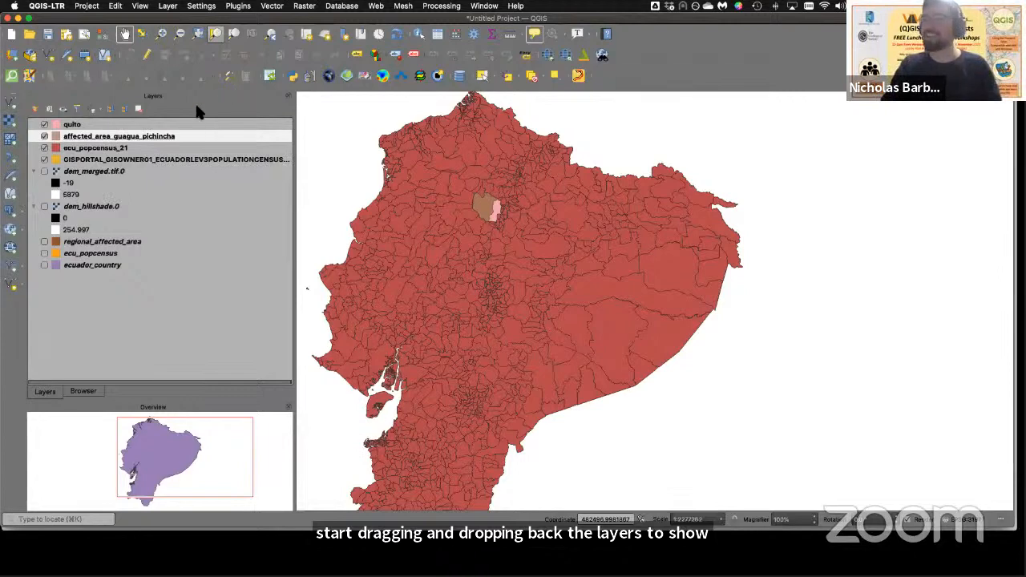
pyautogui.click(121, 126)
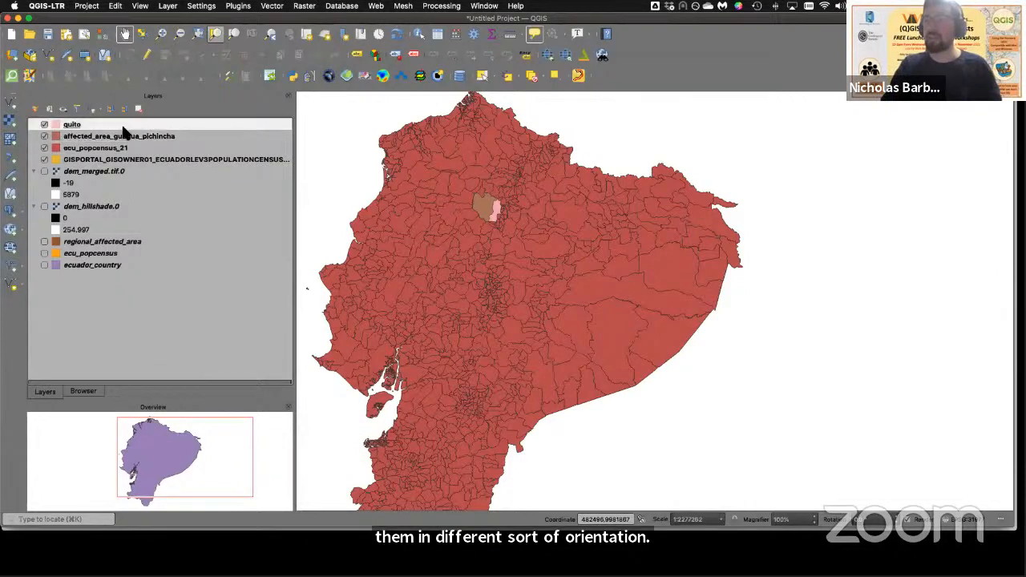
pyautogui.click(125, 151)
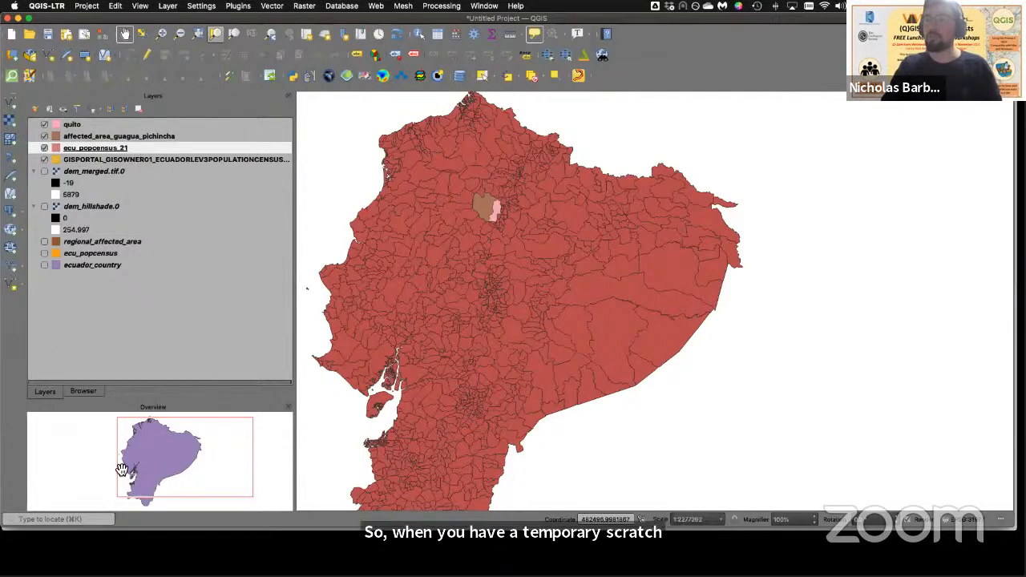
pyautogui.click(83, 392)
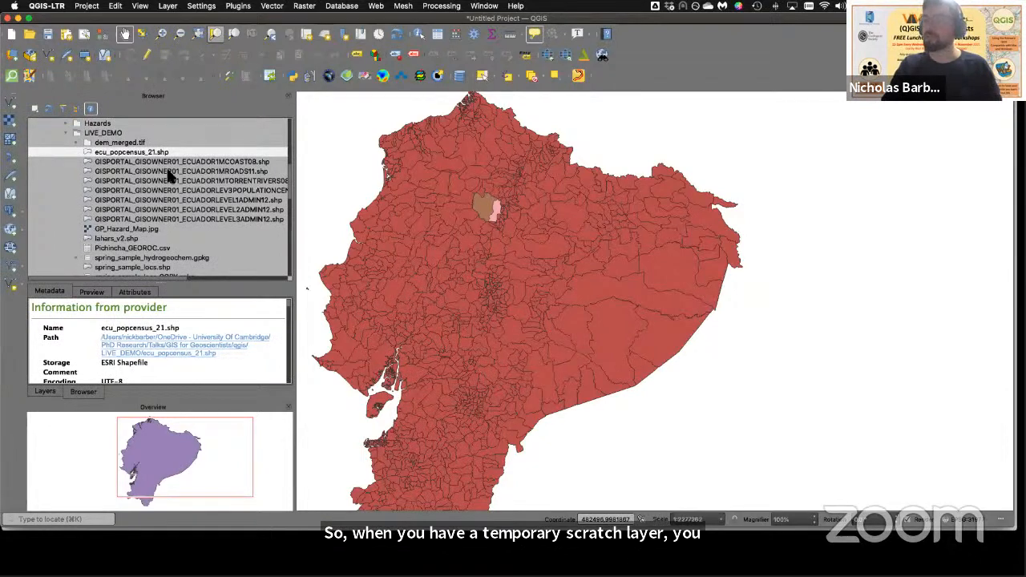
pyautogui.scroll(-1, 168, 175)
pyautogui.scroll(-1, 169, 177)
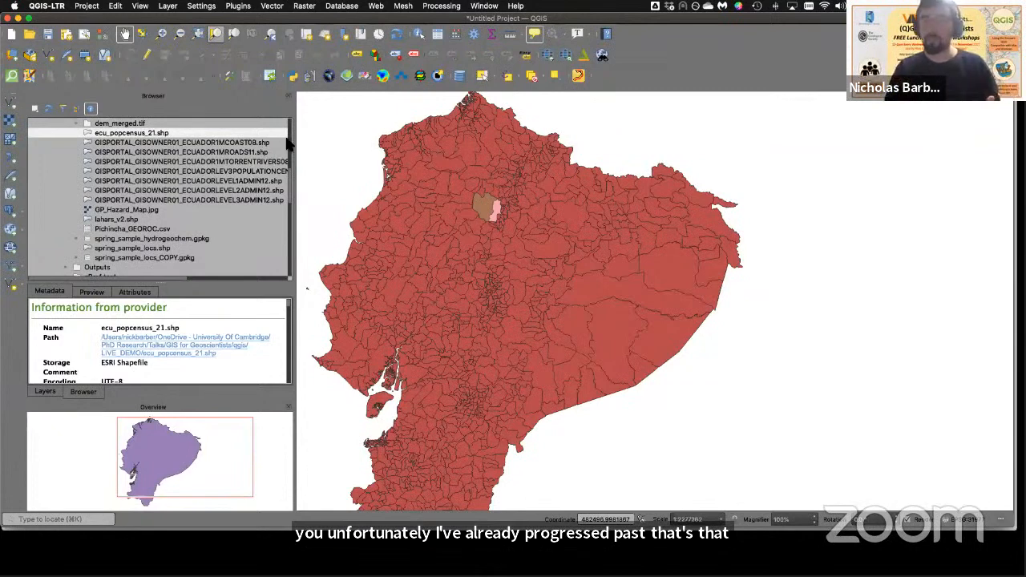
pyautogui.click(45, 391)
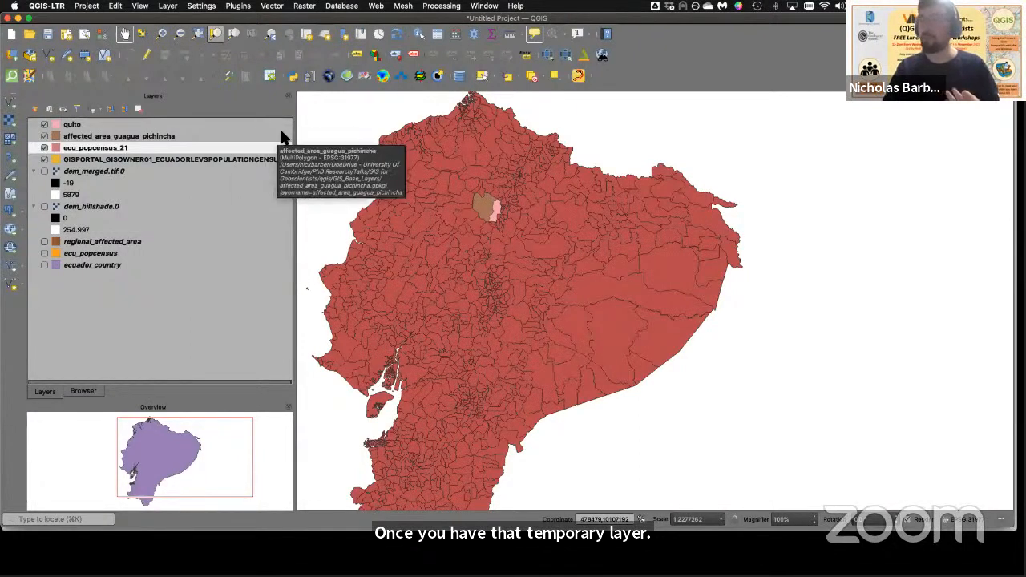
pyautogui.rightClick(118, 140)
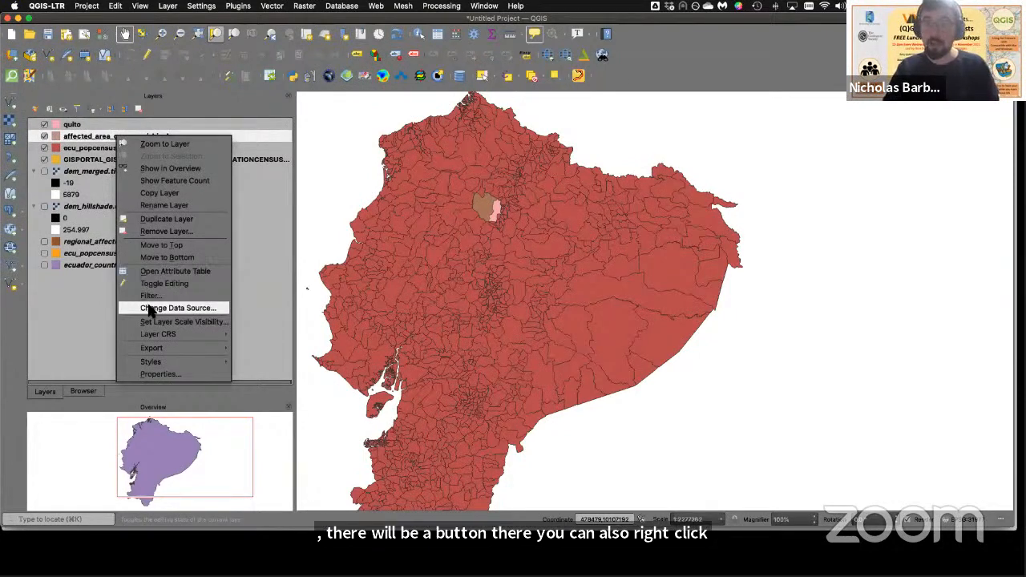
pyautogui.click(74, 137)
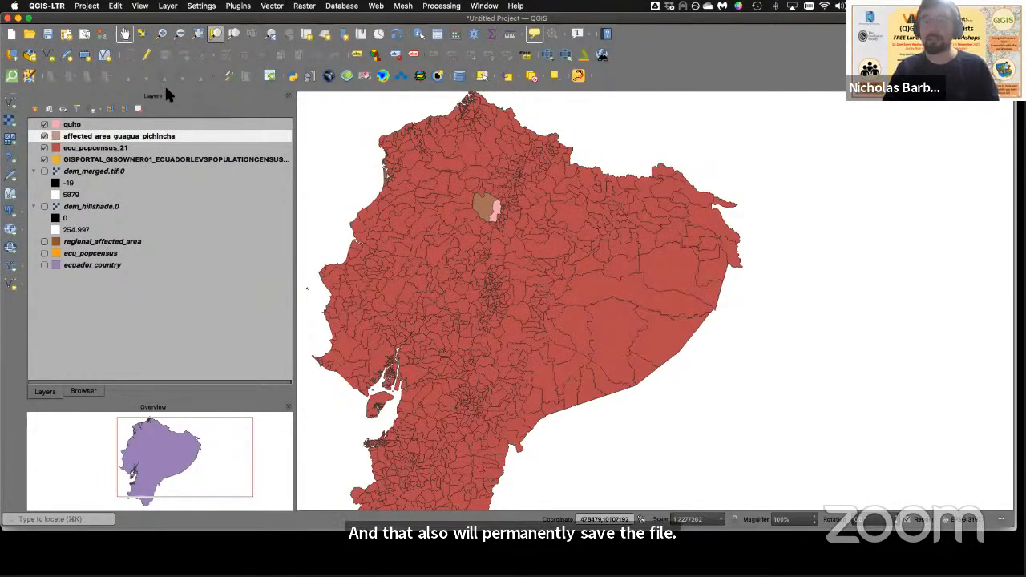
pyautogui.hotkey('ctrl', 'Up')
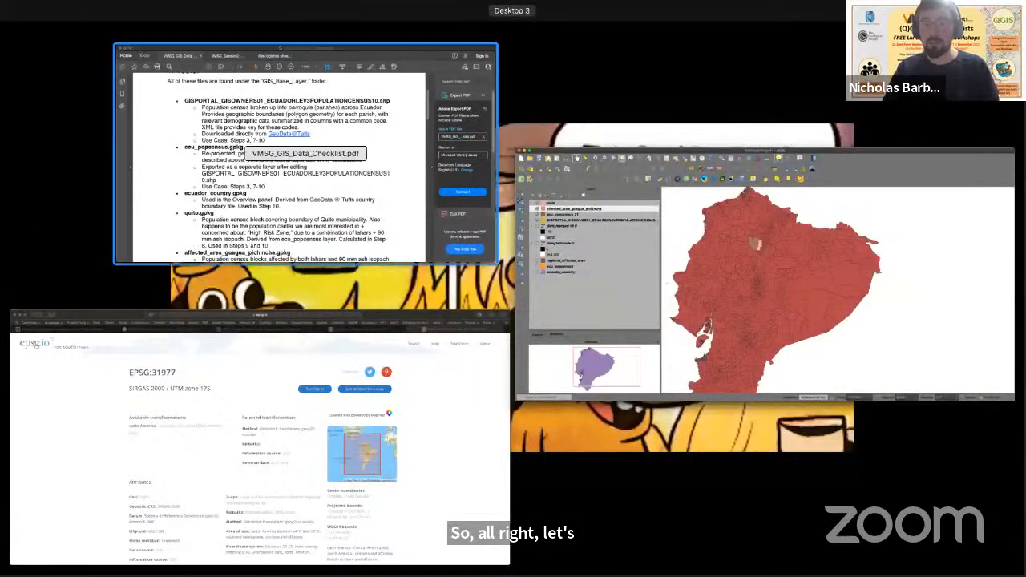
pyautogui.hotkey('ctrl', 'Up')
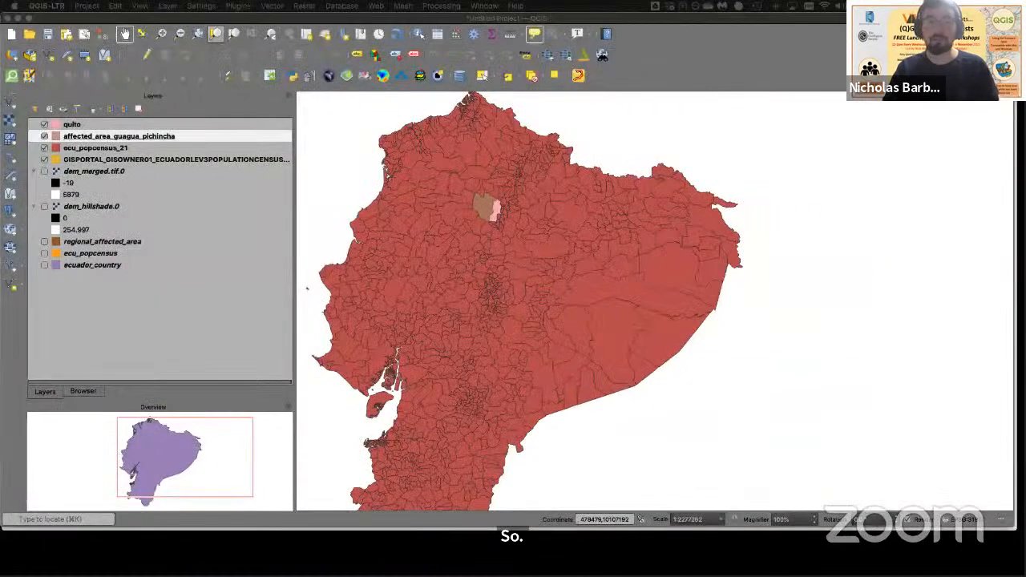
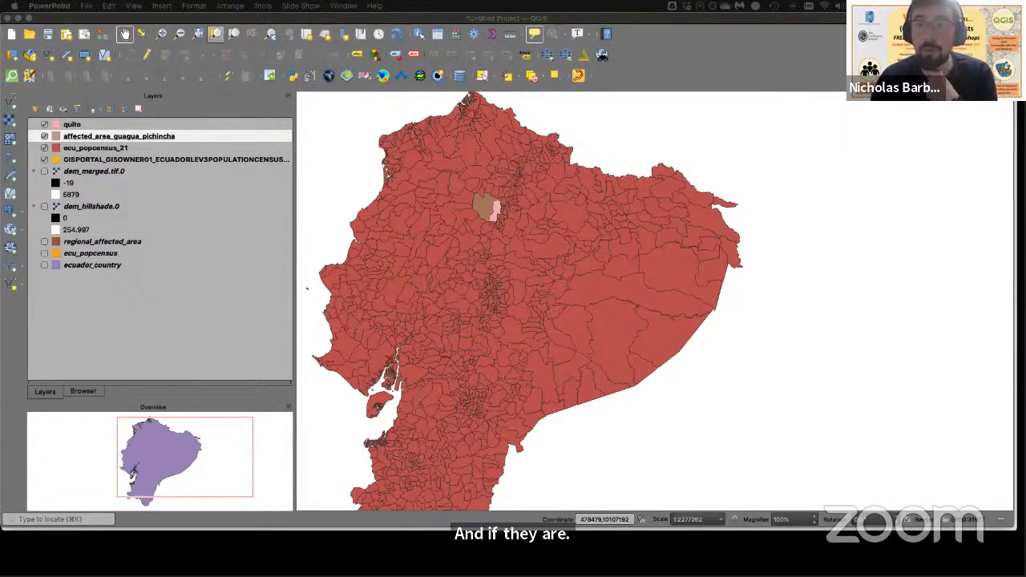
# Step: Open the project's coordinate reference system settings
pyautogui.click(963, 525)
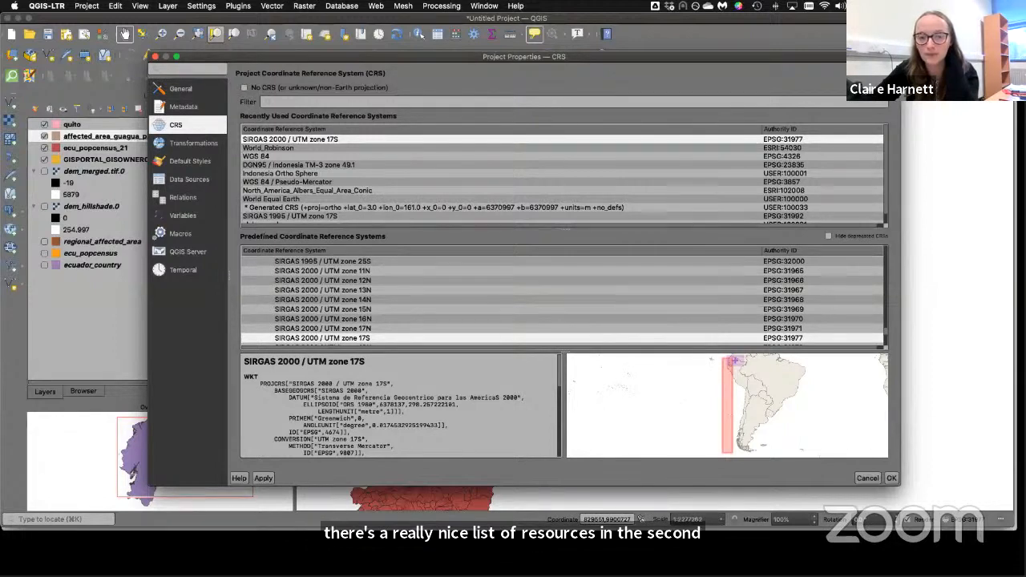
# Step: Switch to Acrobat Reader and show the Finding GIS Data section of VMSG_Session2_Guide.pdf at 100% zoom
pyautogui.press('super+Tab')
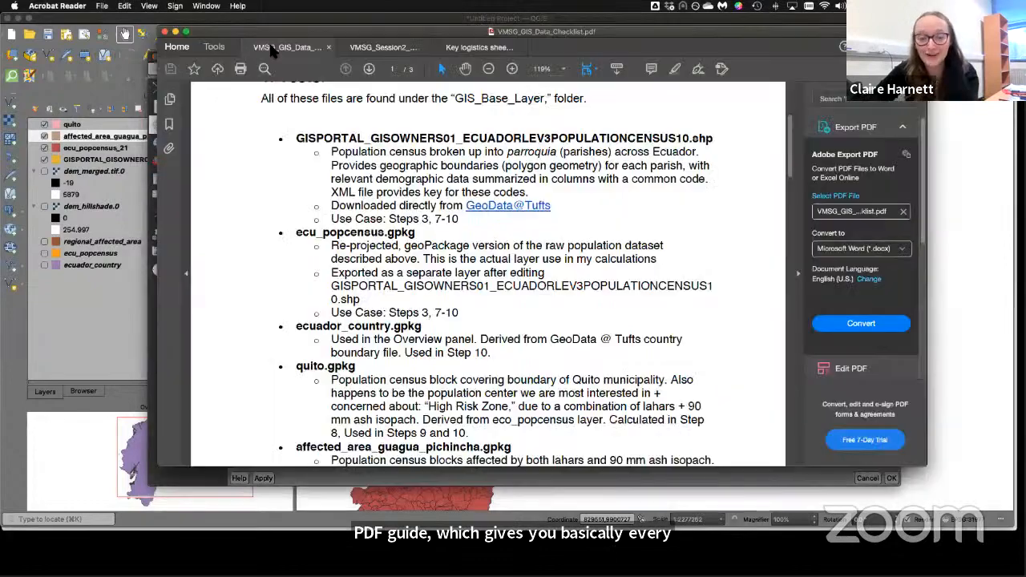
pyautogui.click(373, 46)
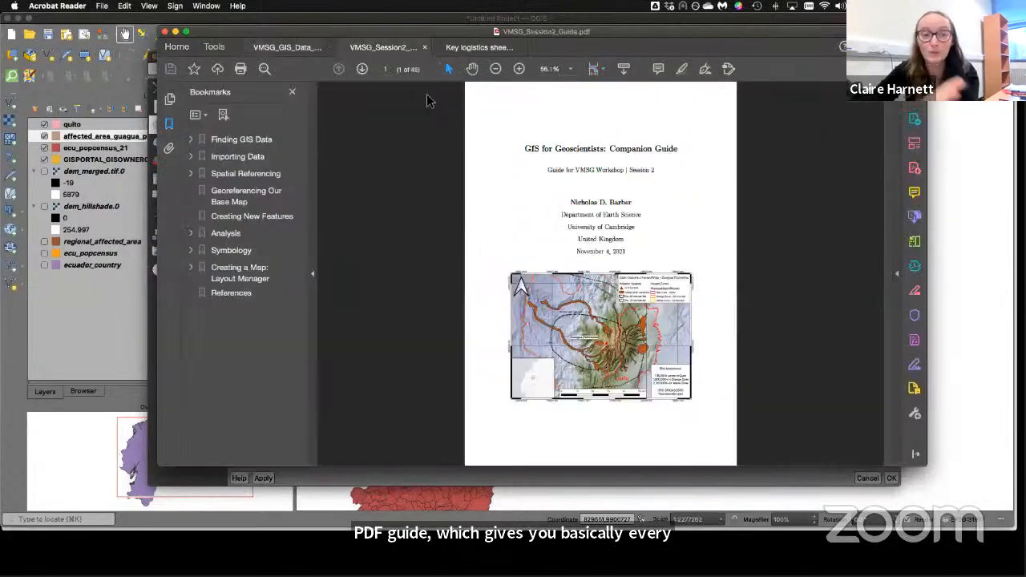
pyautogui.click(247, 159)
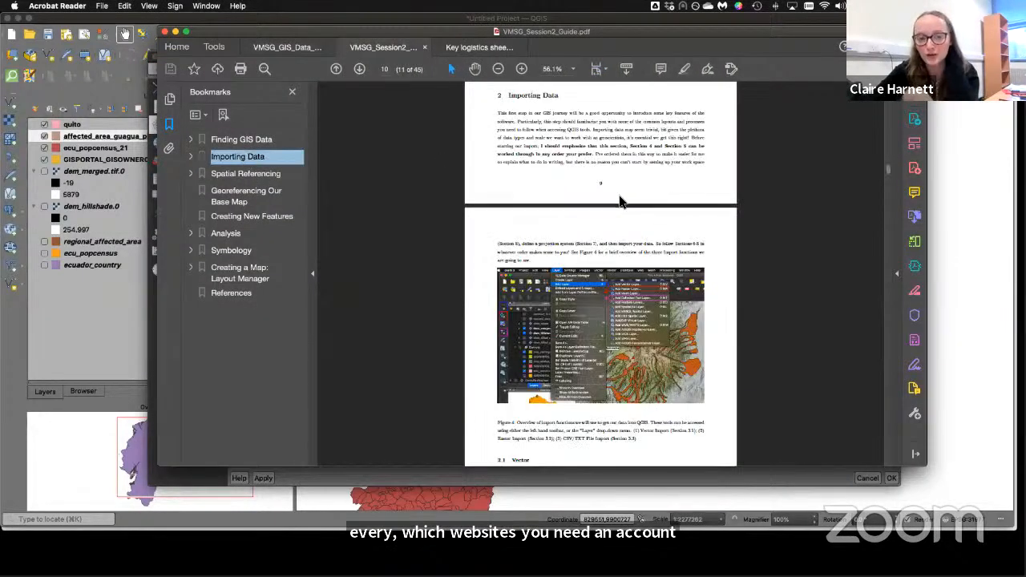
pyautogui.scroll(-10, 621, 196)
pyautogui.scroll(15, 621, 196)
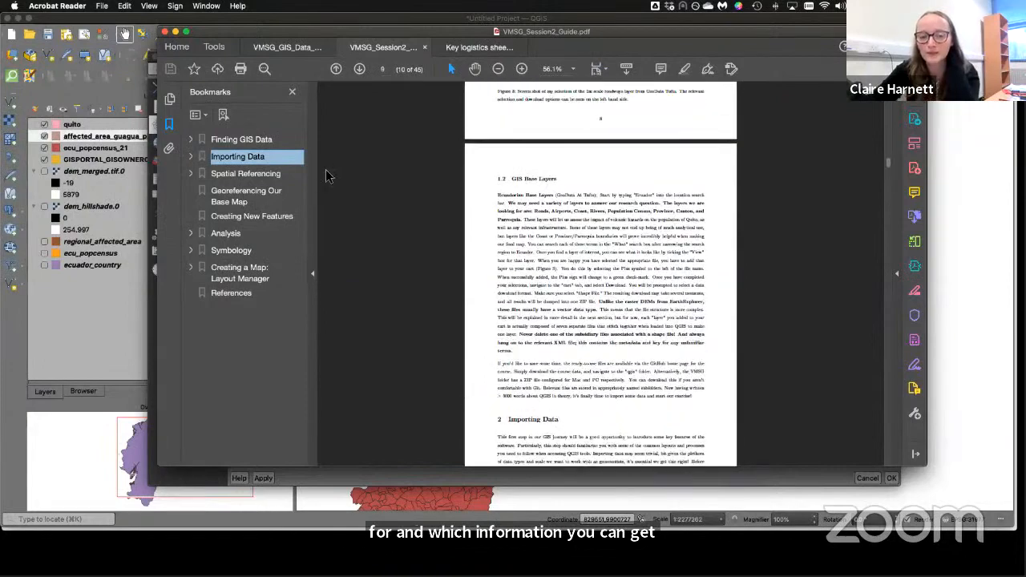
pyautogui.scroll(1, 561, 185)
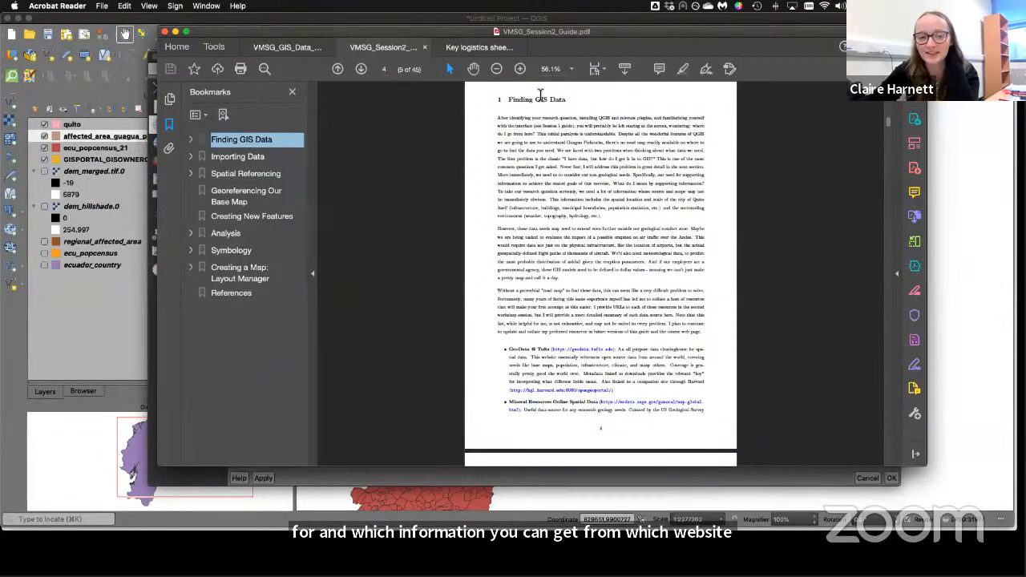
pyautogui.click(522, 70)
pyautogui.click(522, 69)
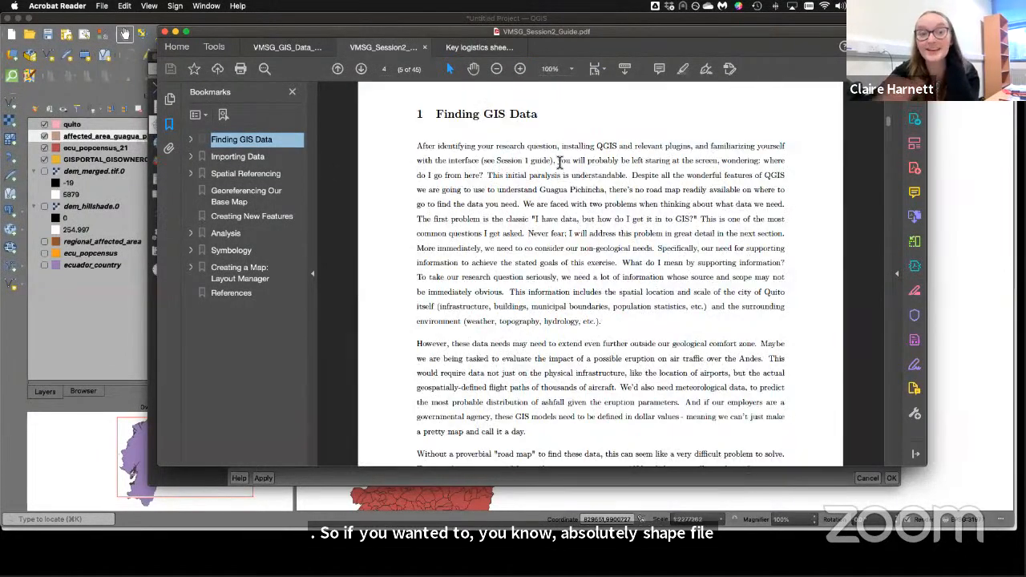
# Step: Read through the guide's list of online GIS data sources, from GeoData @ Tufts to the NASA and USGS portals
pyautogui.scroll(-5, 560, 163)
pyautogui.scroll(-10, 561, 168)
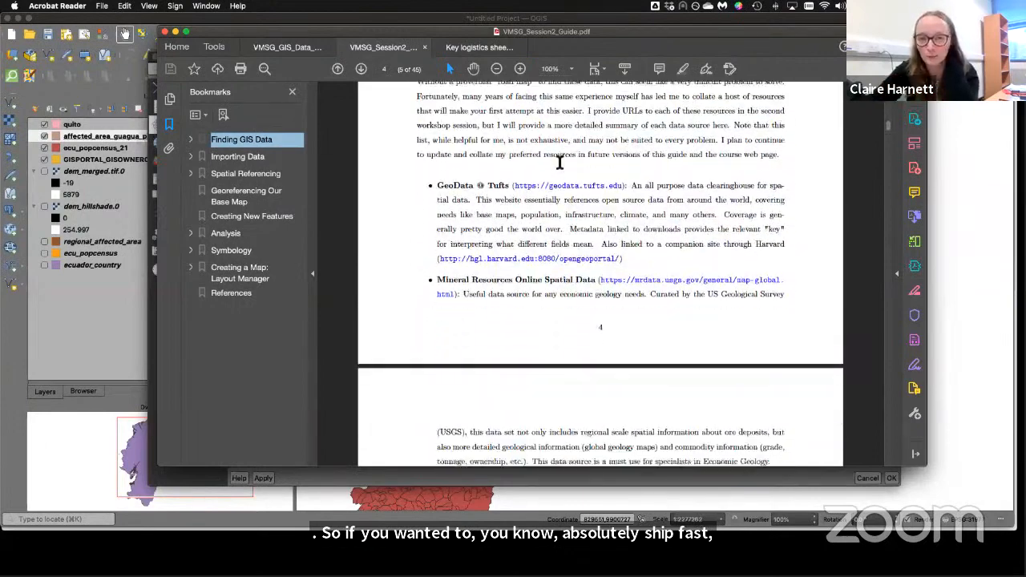
pyautogui.scroll(-1, 567, 175)
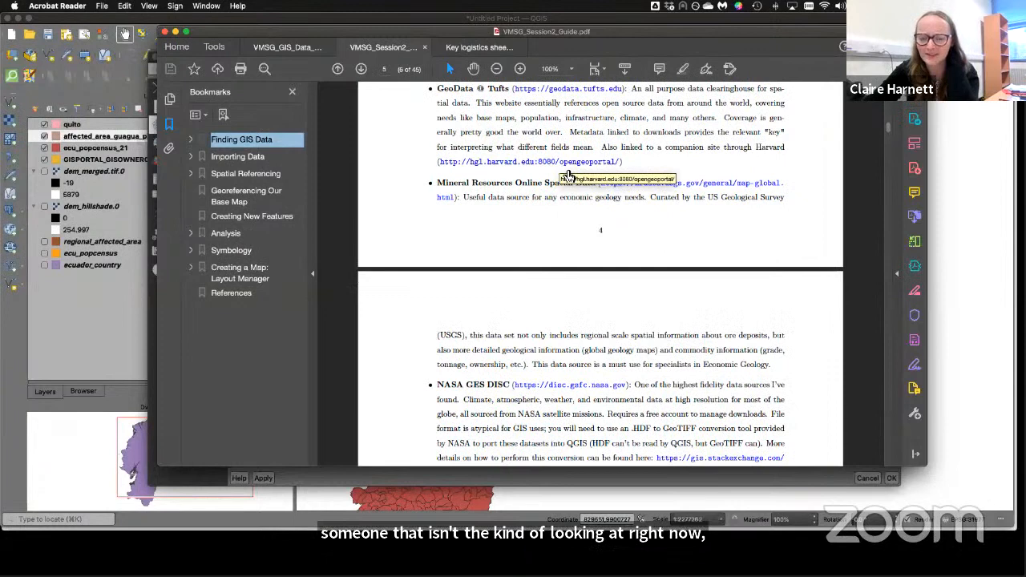
pyautogui.click(326, 223)
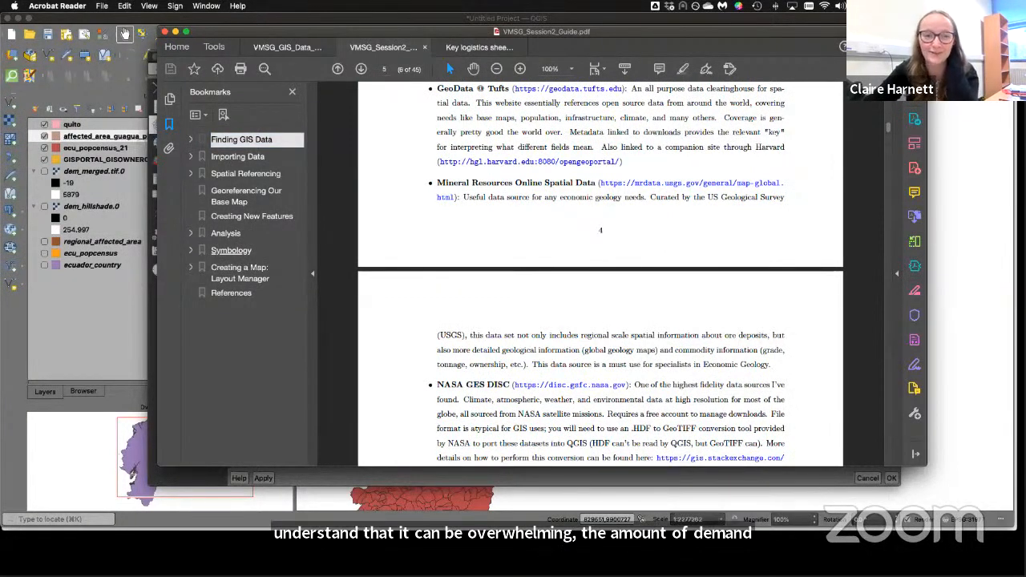
pyautogui.scroll(-6, 571, 227)
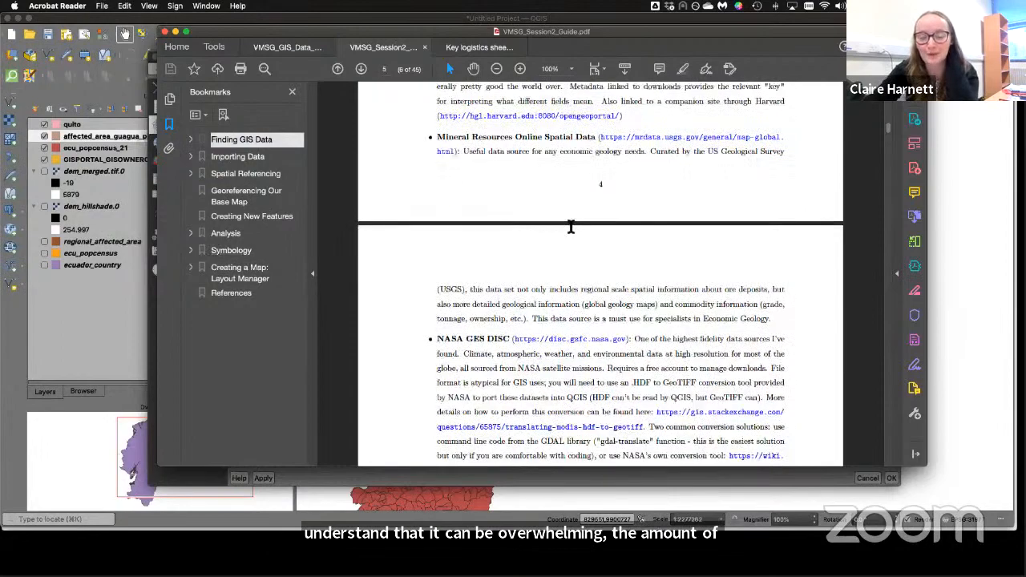
pyautogui.scroll(-5, 571, 228)
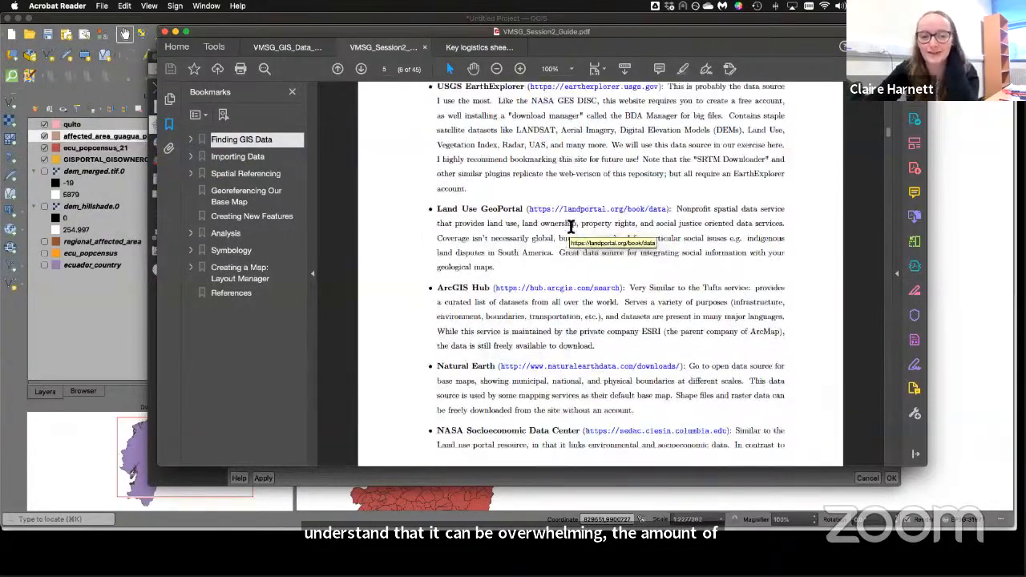
pyautogui.scroll(17, 576, 232)
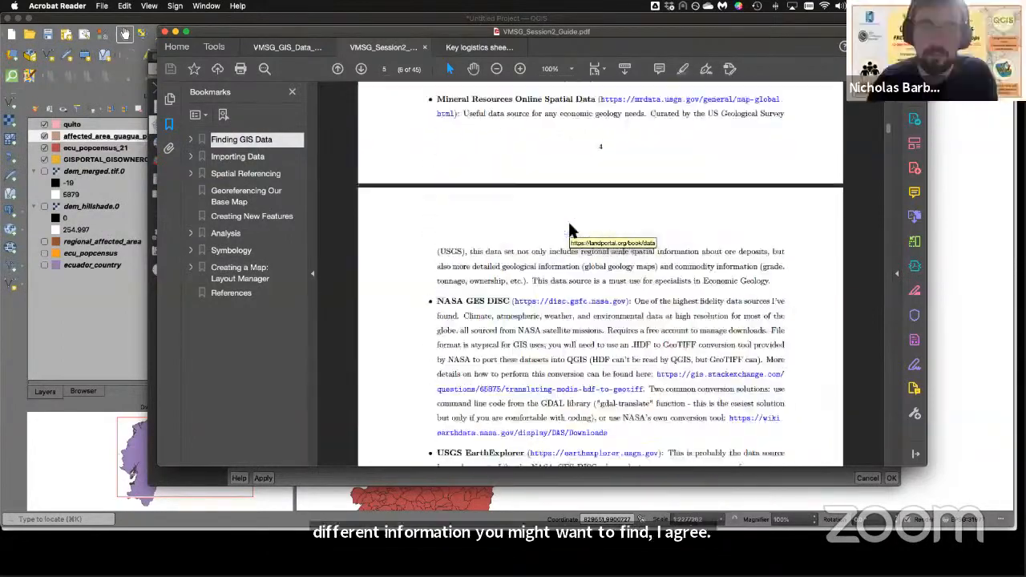
pyautogui.scroll(2, 571, 227)
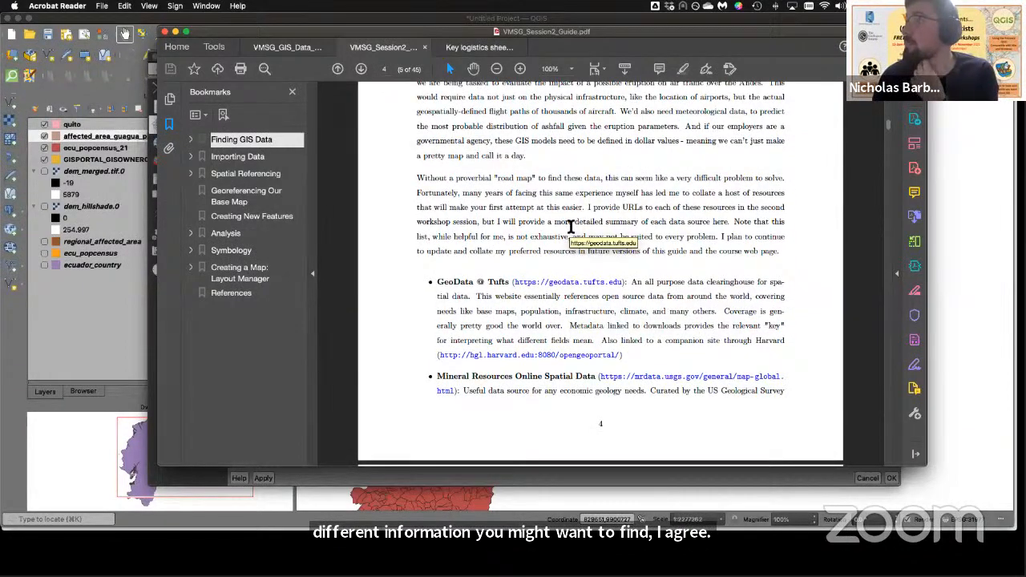
pyautogui.scroll(1, 571, 227)
pyautogui.scroll(3, 571, 227)
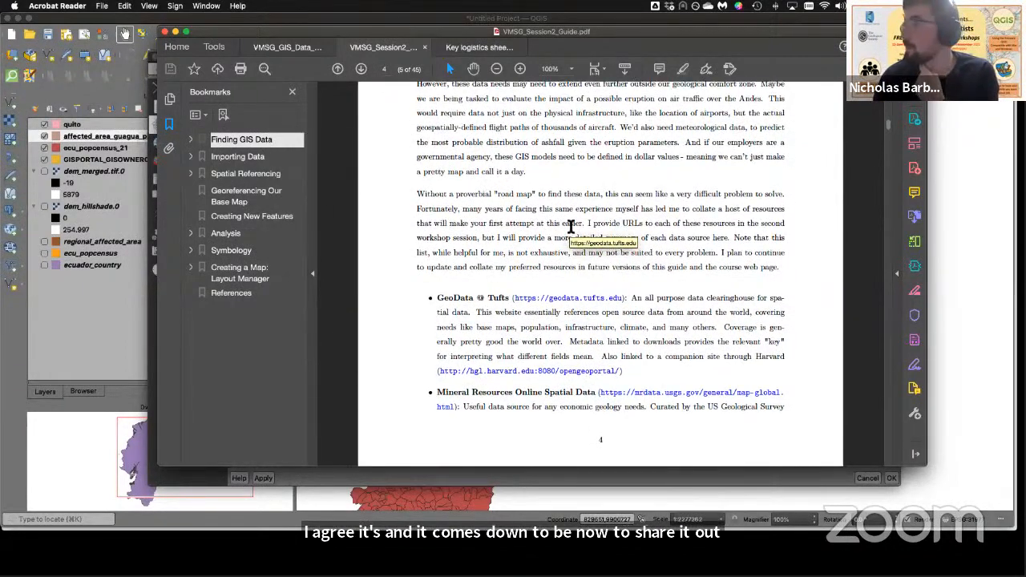
pyautogui.scroll(-4, 571, 227)
pyautogui.scroll(-2, 570, 227)
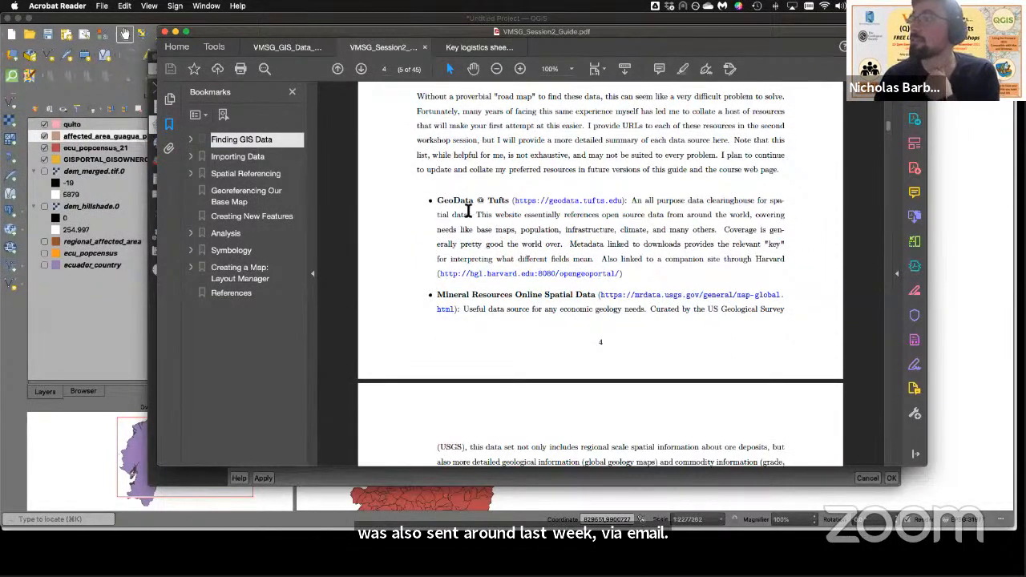
pyautogui.scroll(-3, 474, 211)
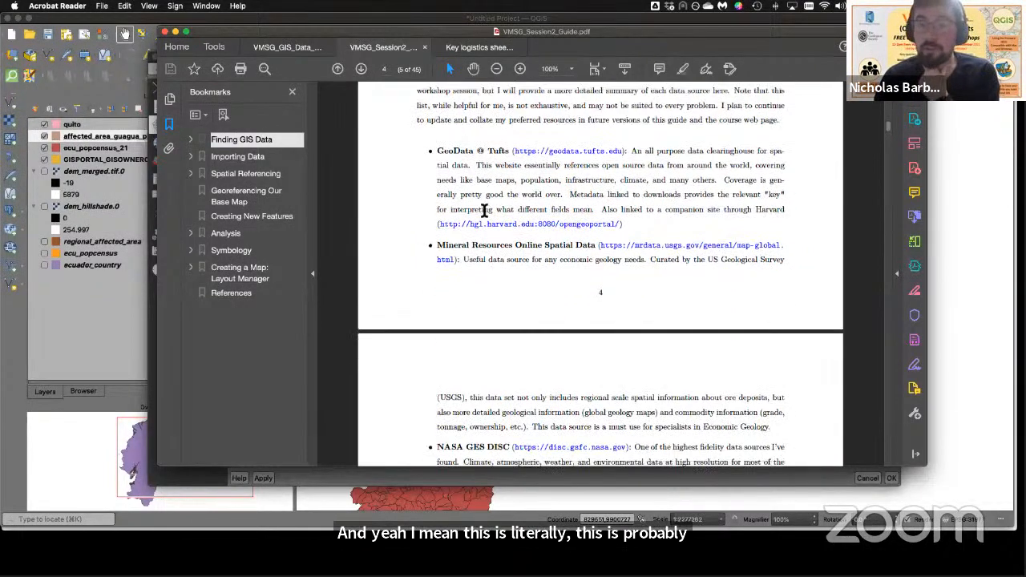
pyautogui.scroll(-6, 481, 213)
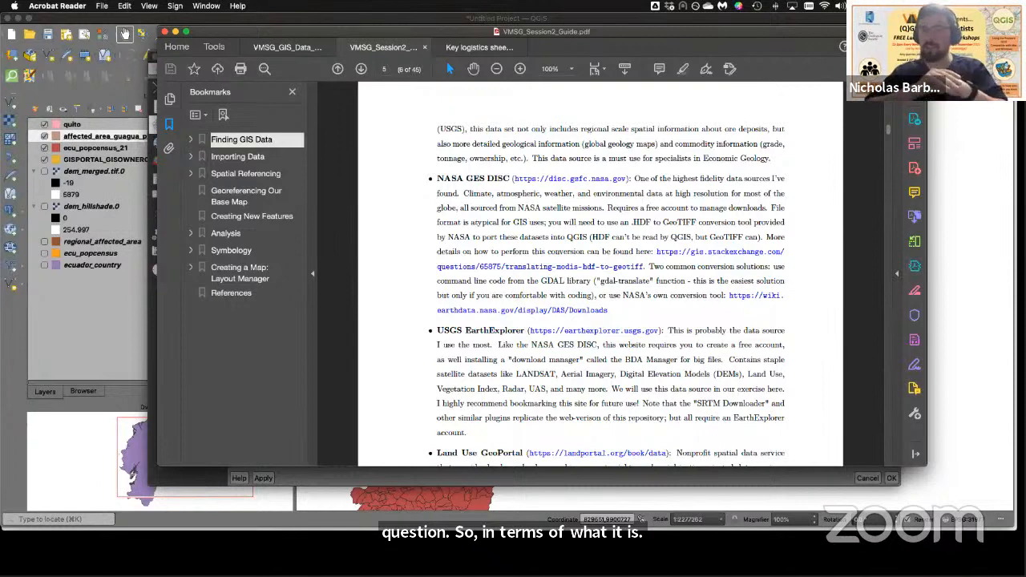
# Step: Switch back to QGIS and close the project properties without changing the coordinate reference system
pyautogui.click(259, 21)
pyautogui.click(155, 57)
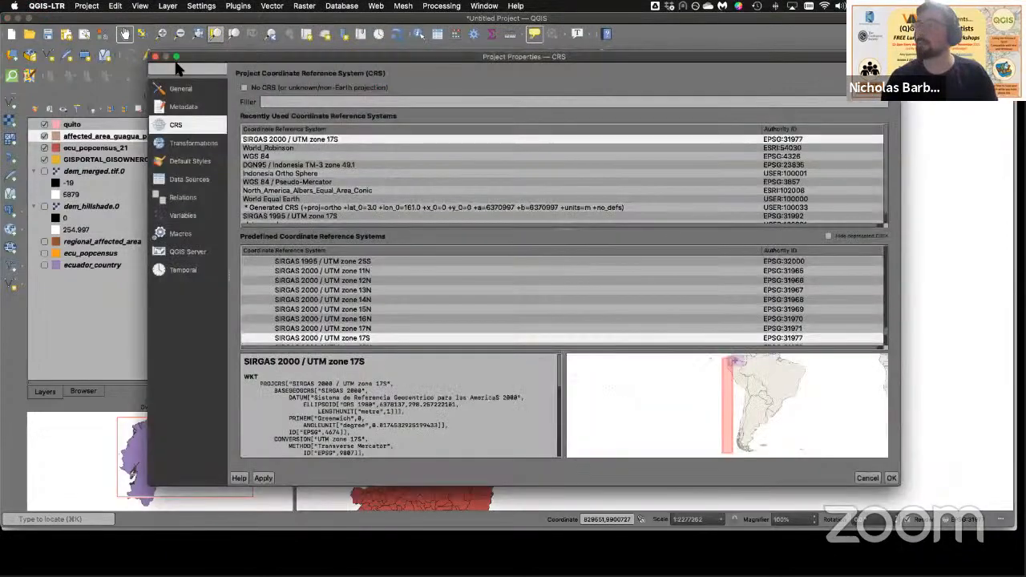
pyautogui.click(155, 57)
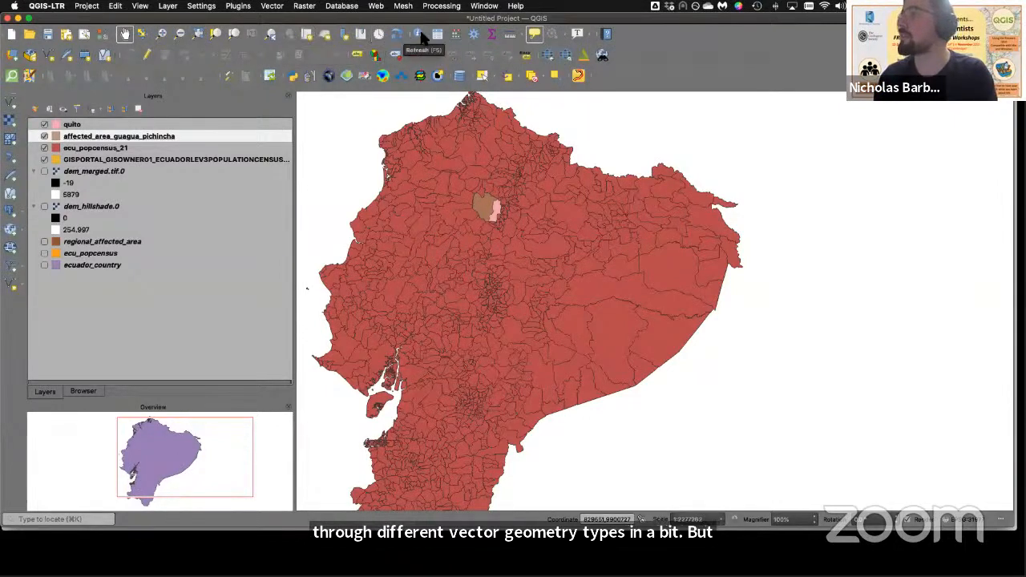
# Step: Identify a census polygon of ecu_popcensus_21 in northeastern Ecuador and look through its full list of attributes
pyautogui.click(421, 34)
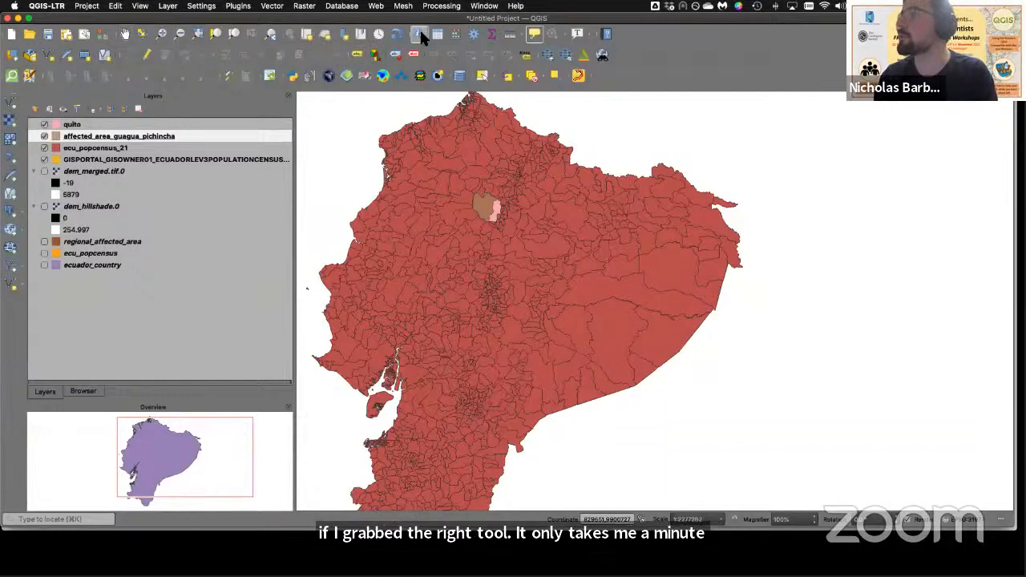
pyautogui.click(574, 219)
pyautogui.click(603, 227)
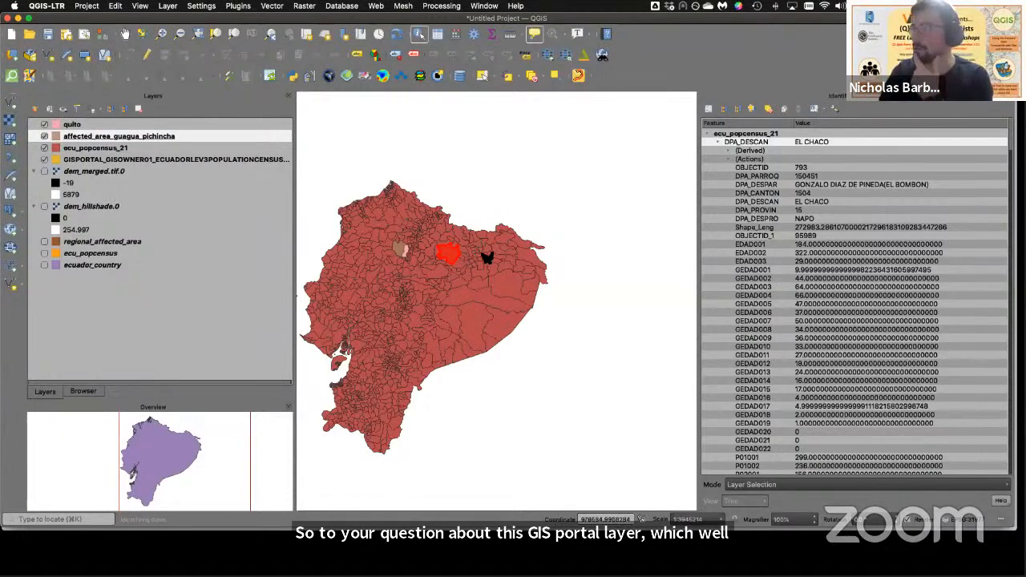
pyautogui.scroll(3, 445, 267)
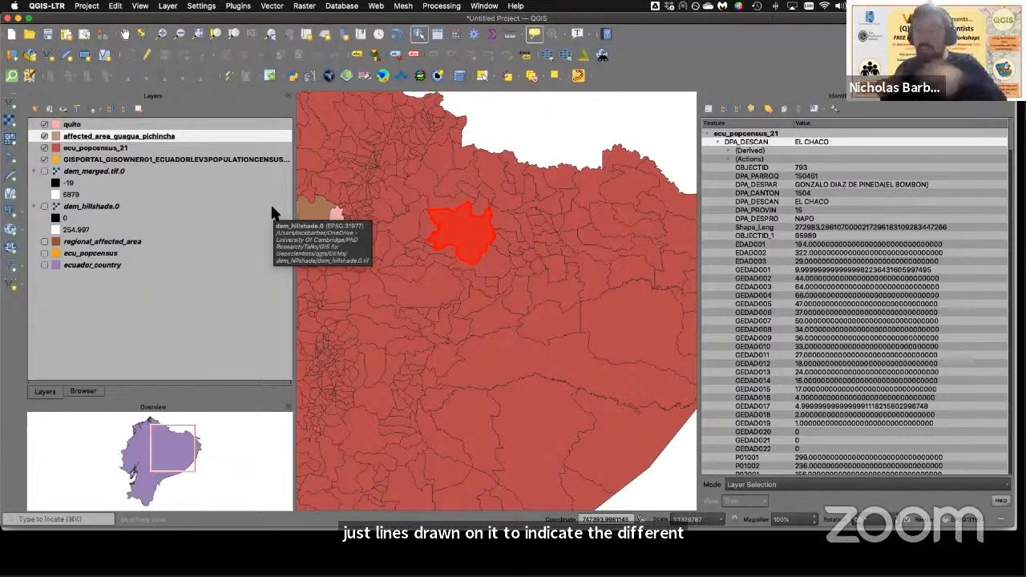
pyautogui.scroll(-10, 853, 307)
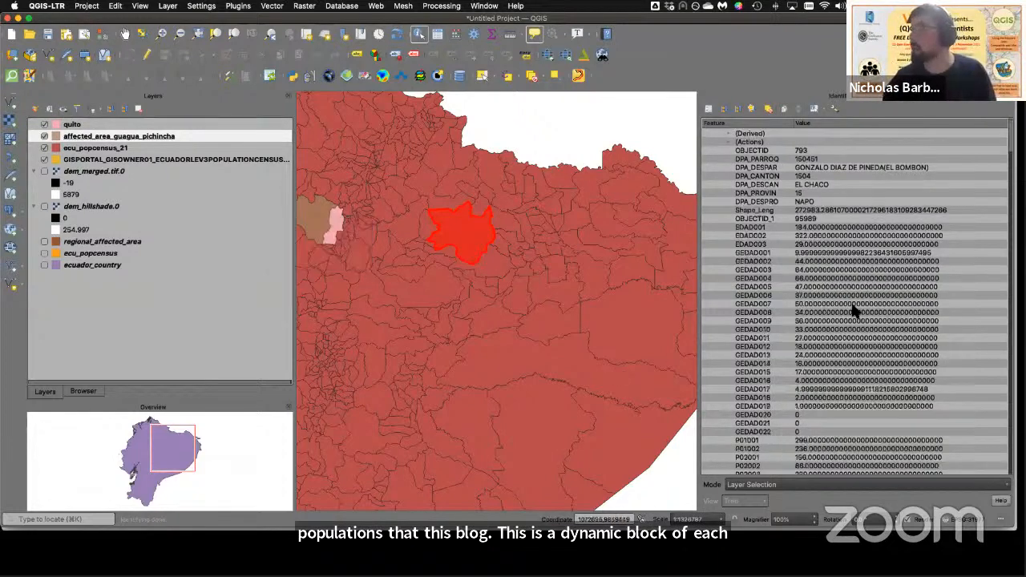
pyautogui.scroll(-20, 854, 311)
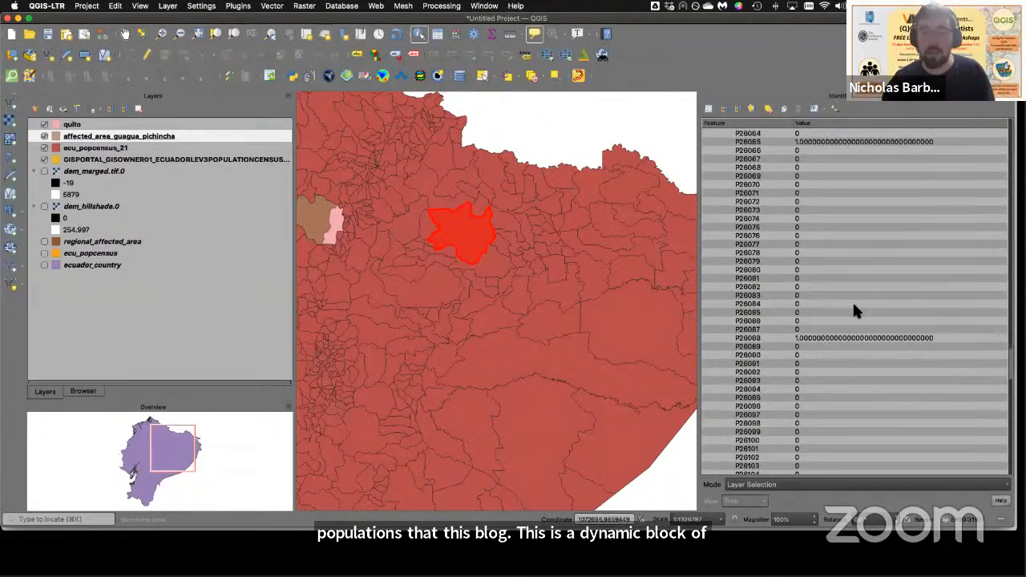
pyautogui.scroll(-15, 854, 311)
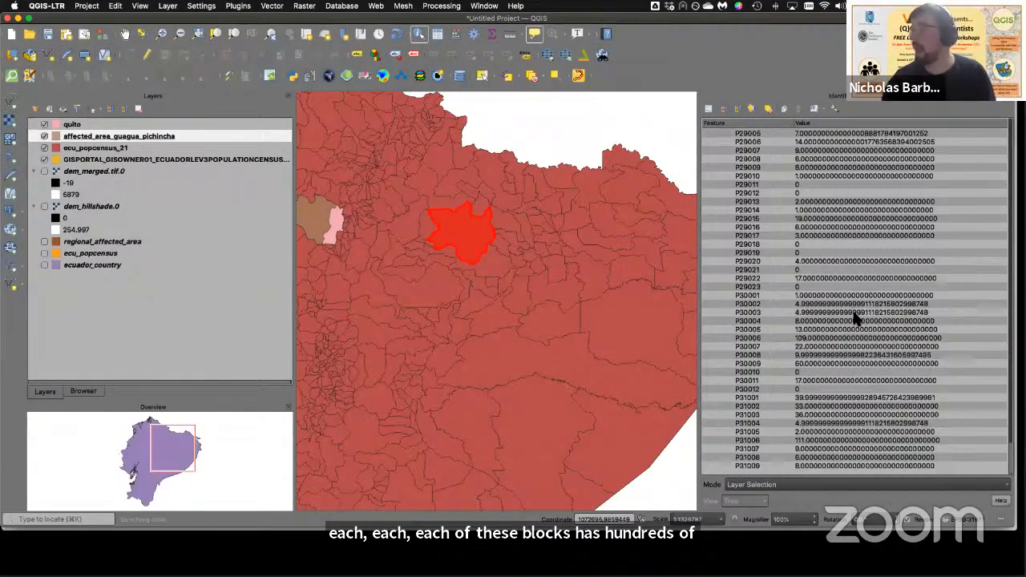
pyautogui.scroll(15, 817, 307)
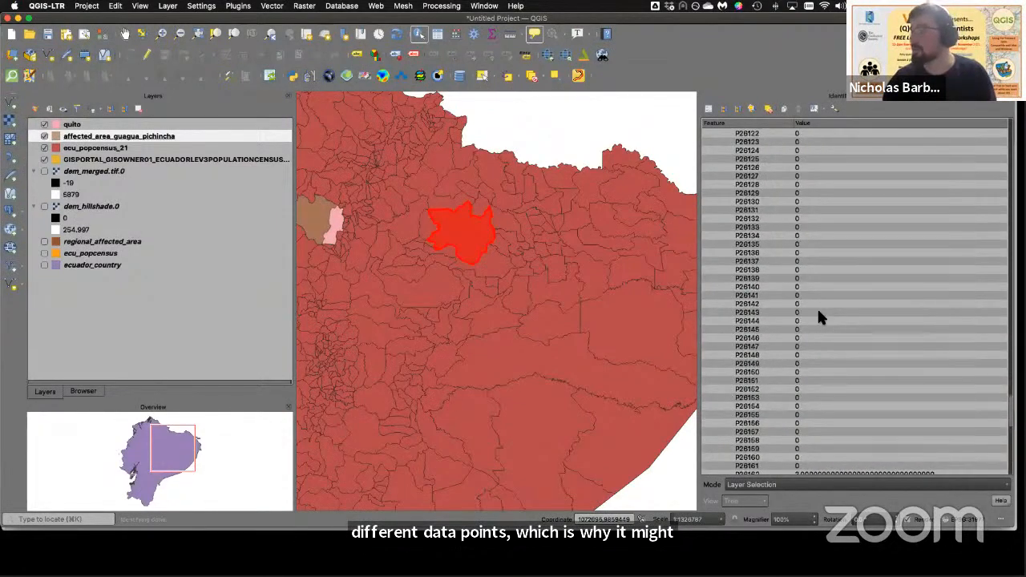
pyautogui.scroll(20, 819, 314)
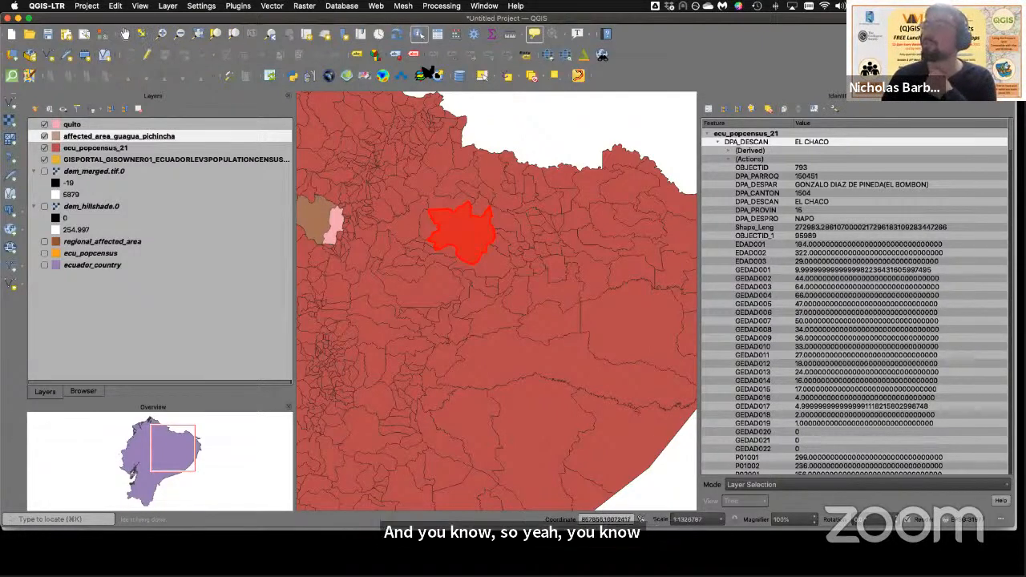
# Step: Query several places around the census polygons with Identify Features while affected_area_guagua_pichincha is the active layer
pyautogui.click(433, 185)
pyautogui.click(402, 292)
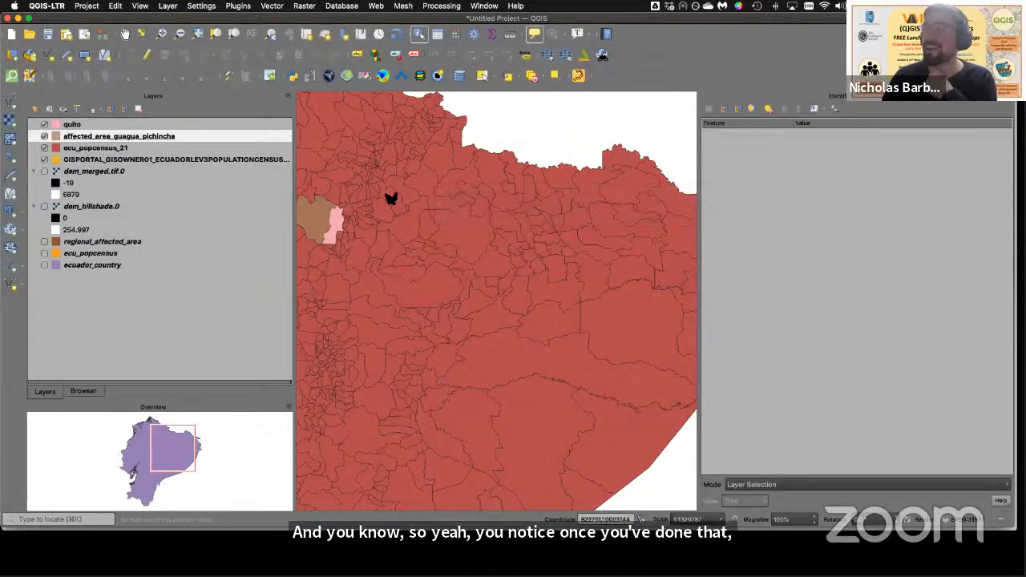
pyautogui.click(389, 198)
pyautogui.click(424, 319)
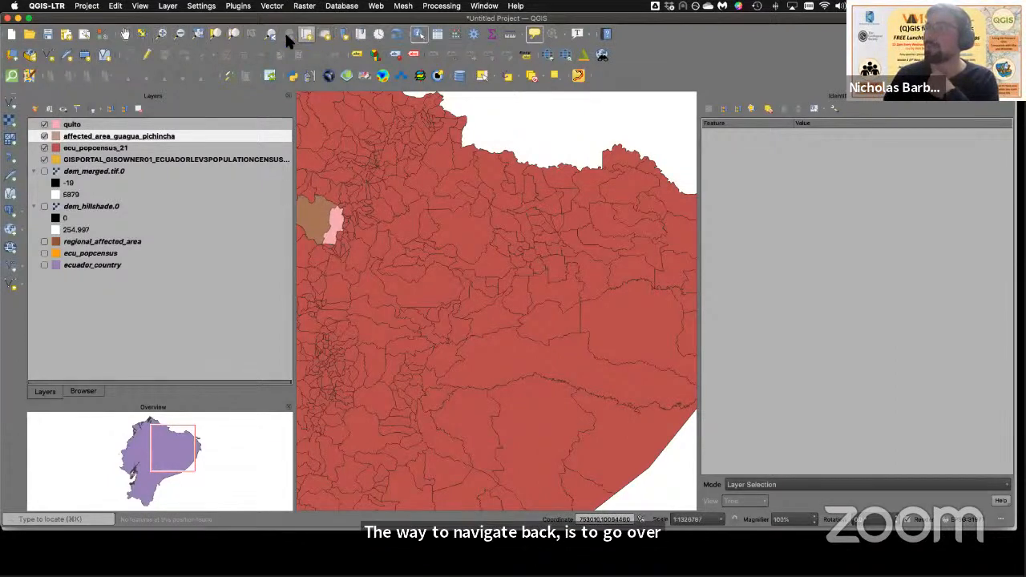
# Step: Leave Identify Features for the Pan Map tool and bring the whole of mainland Ecuador into view
pyautogui.click(124, 36)
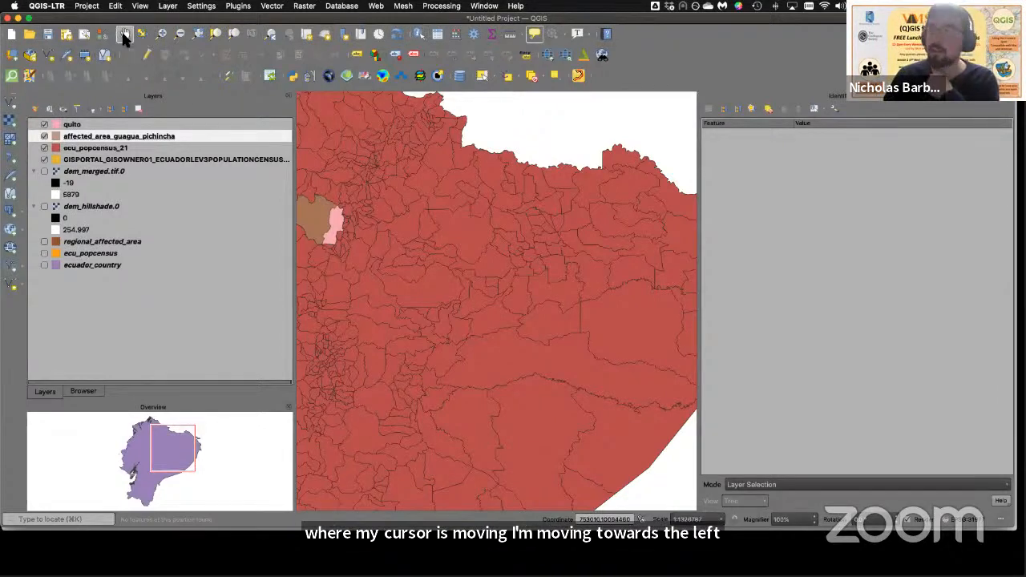
pyautogui.moveTo(340, 193); pyautogui.dragTo(424, 199)
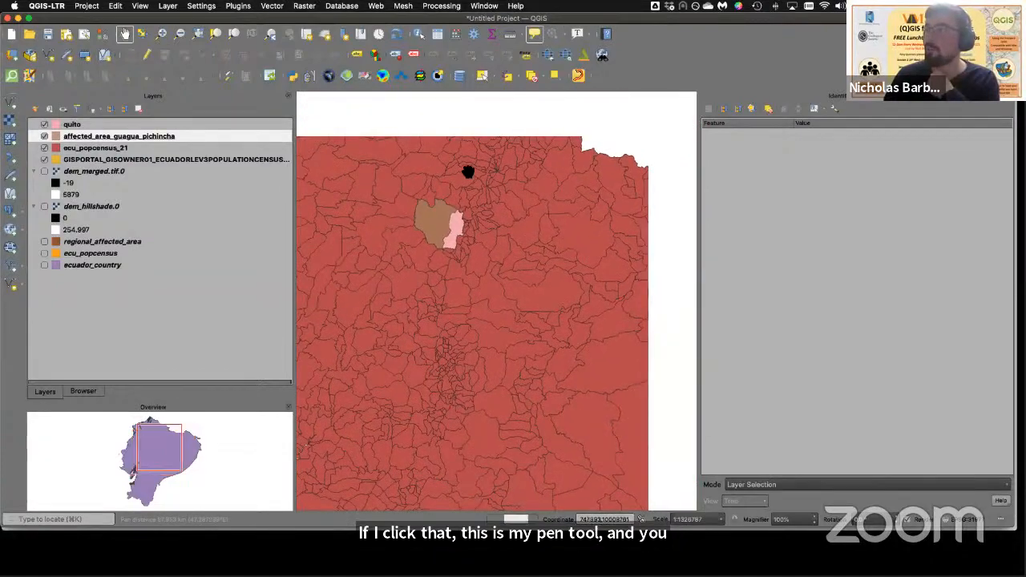
pyautogui.moveTo(474, 168); pyautogui.dragTo(444, 265)
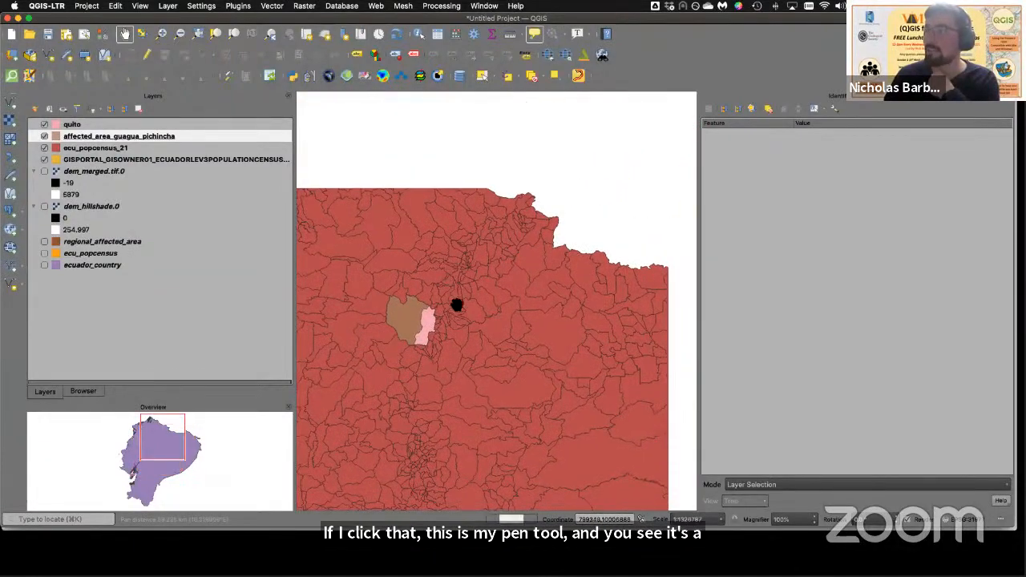
pyautogui.scroll(-3, 454, 300)
pyautogui.moveTo(456, 329); pyautogui.dragTo(472, 235)
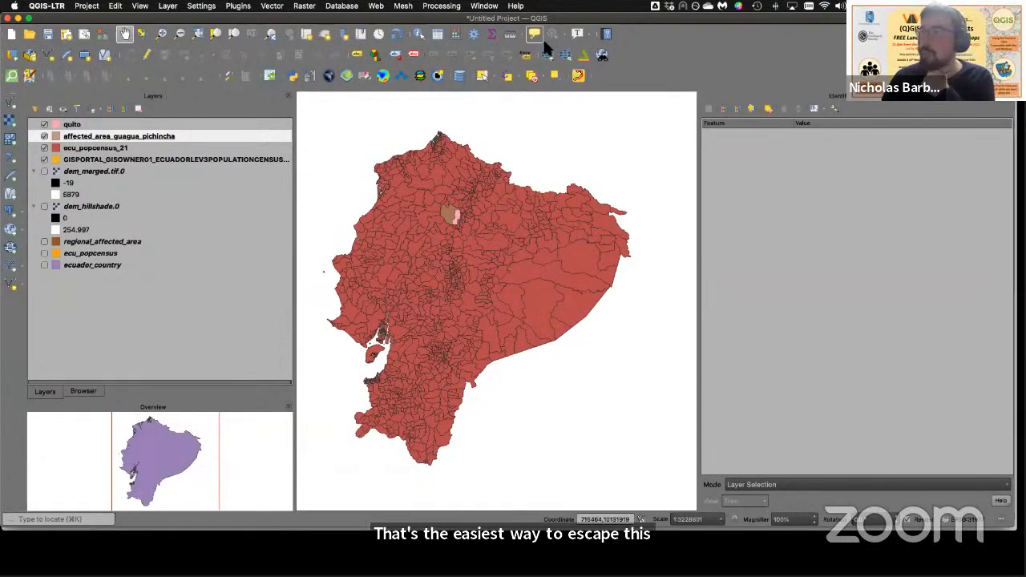
# Step: Switch to Identify Features and back to Pan Map, recentre Ecuador and close the Identify Results panel
pyautogui.click(419, 34)
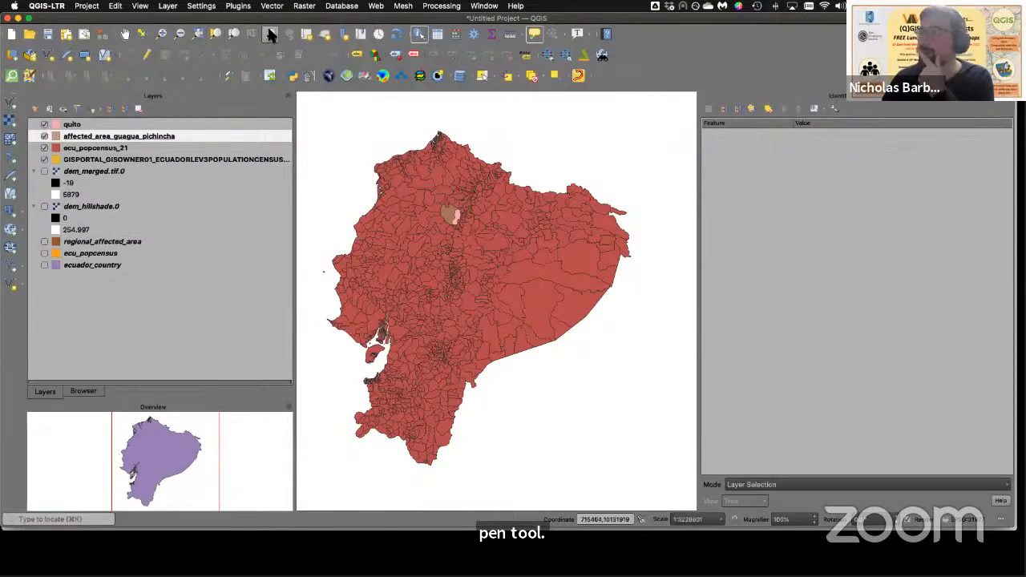
pyautogui.click(125, 35)
pyautogui.moveTo(449, 216); pyautogui.dragTo(474, 200)
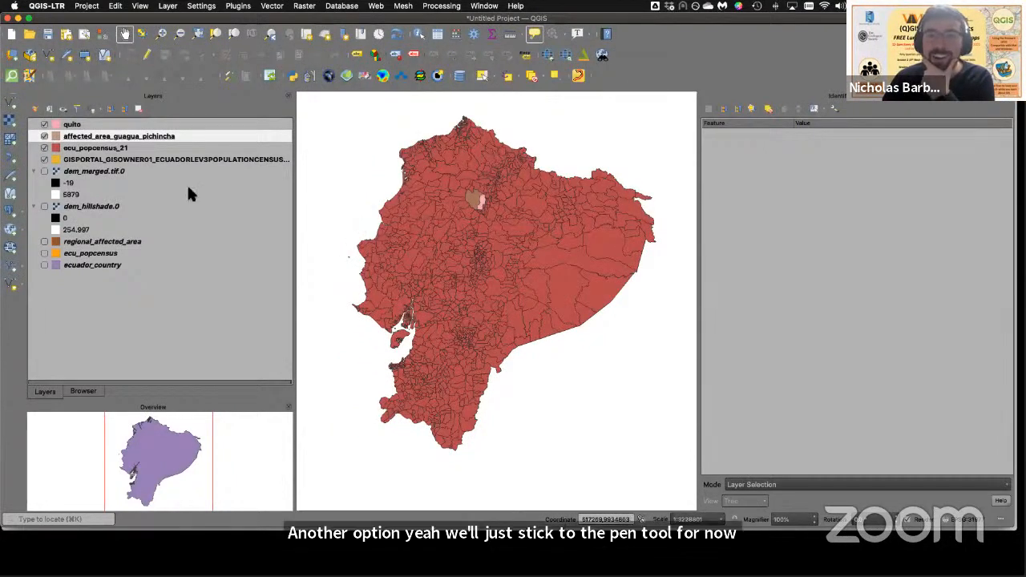
pyautogui.moveTo(562, 160); pyautogui.dragTo(561, 175)
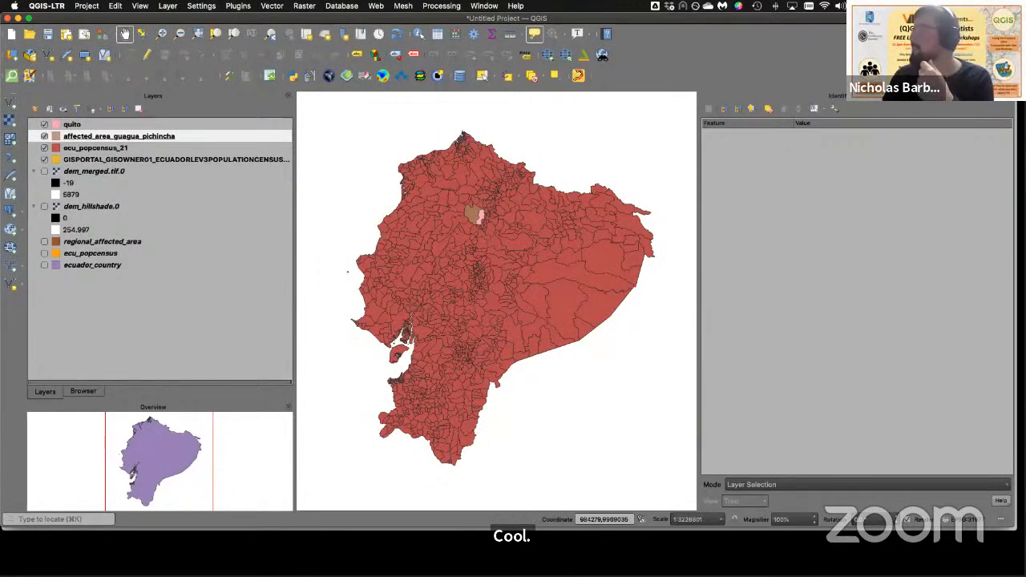
pyautogui.click(1010, 95)
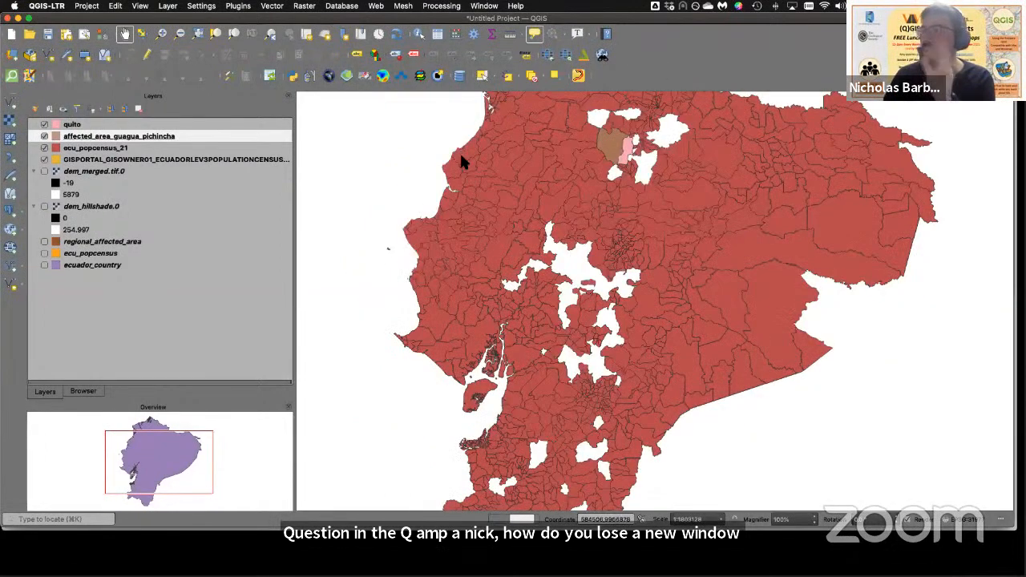
# Step: Look up the Overview entry among the available panels and leave it enabled
pyautogui.click(139, 6)
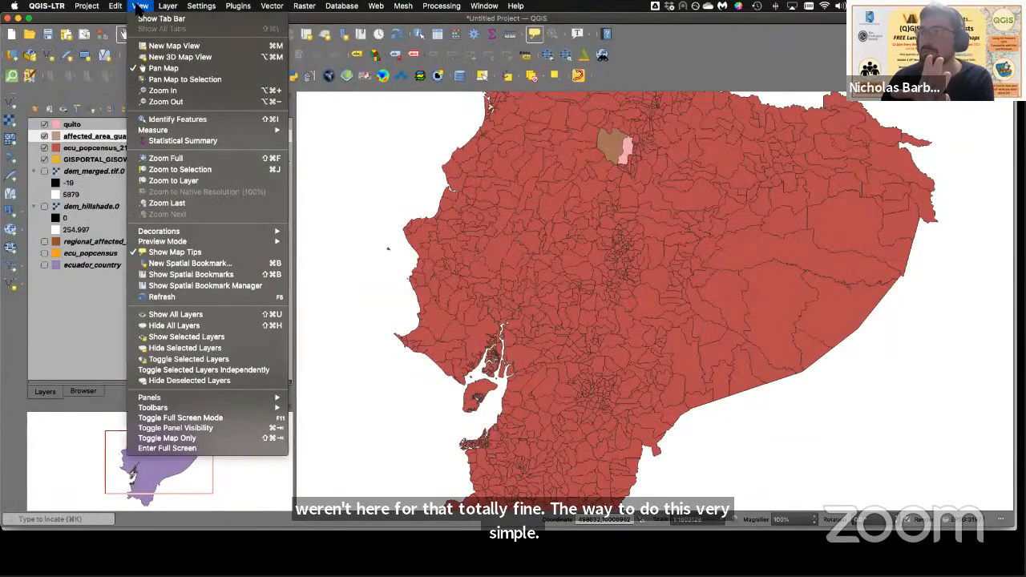
pyautogui.moveTo(145, 399)
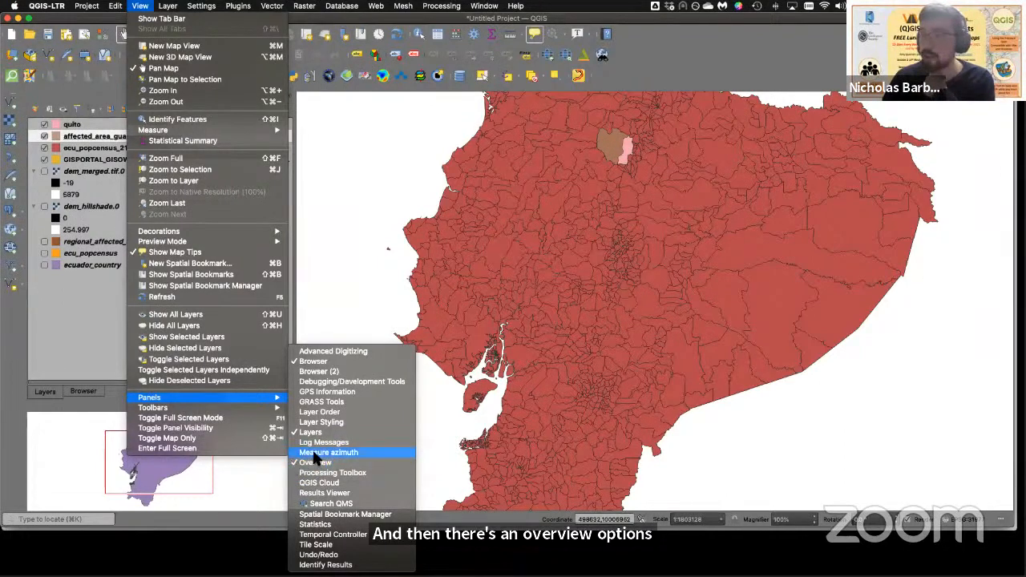
pyautogui.click(45, 417)
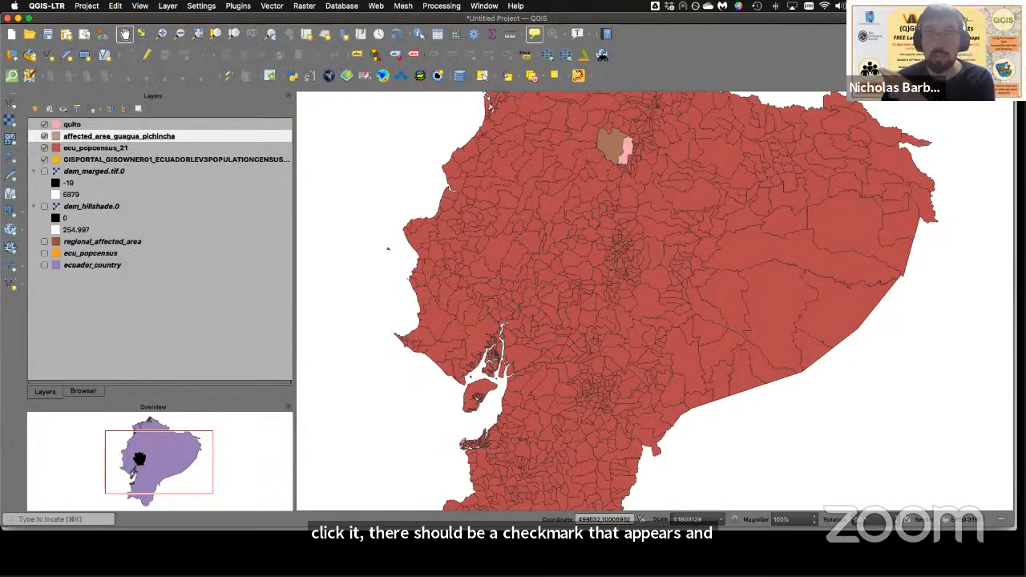
# Step: Turn off Show in Overview for the ecuador_country layer and turn it back on
pyautogui.click(99, 266)
pyautogui.rightClick(99, 267)
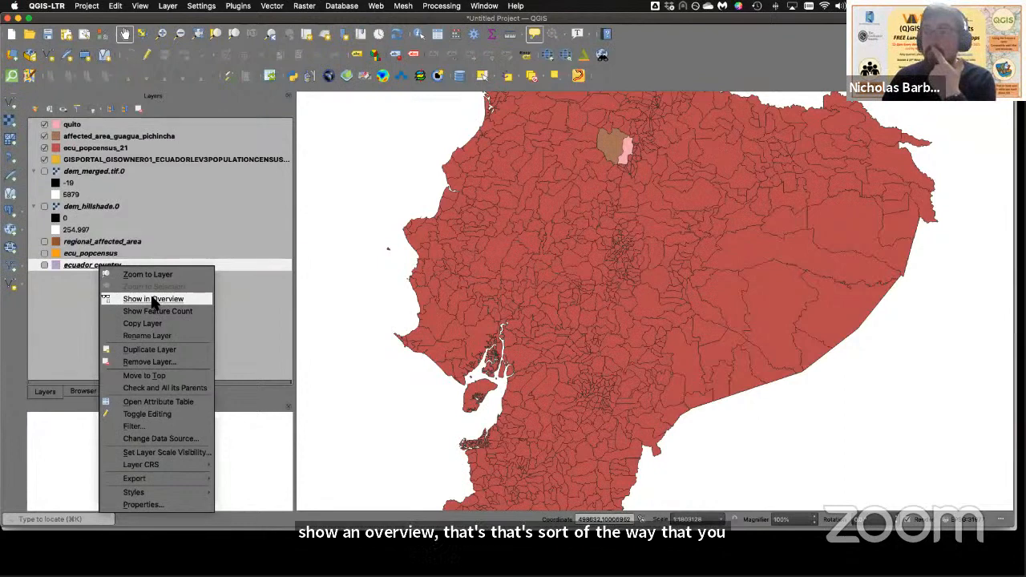
pyautogui.click(153, 299)
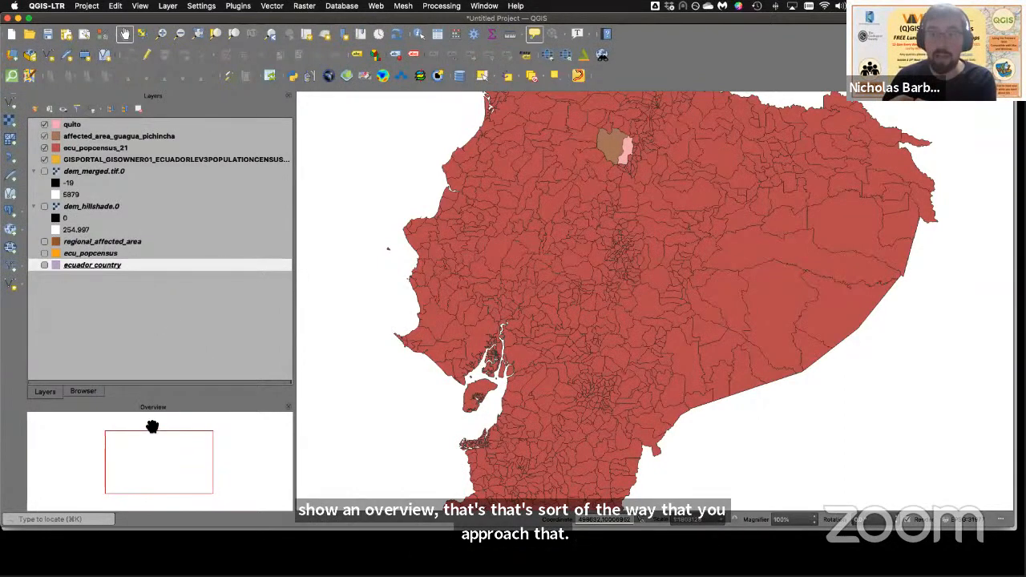
pyautogui.rightClick(83, 266)
pyautogui.click(134, 297)
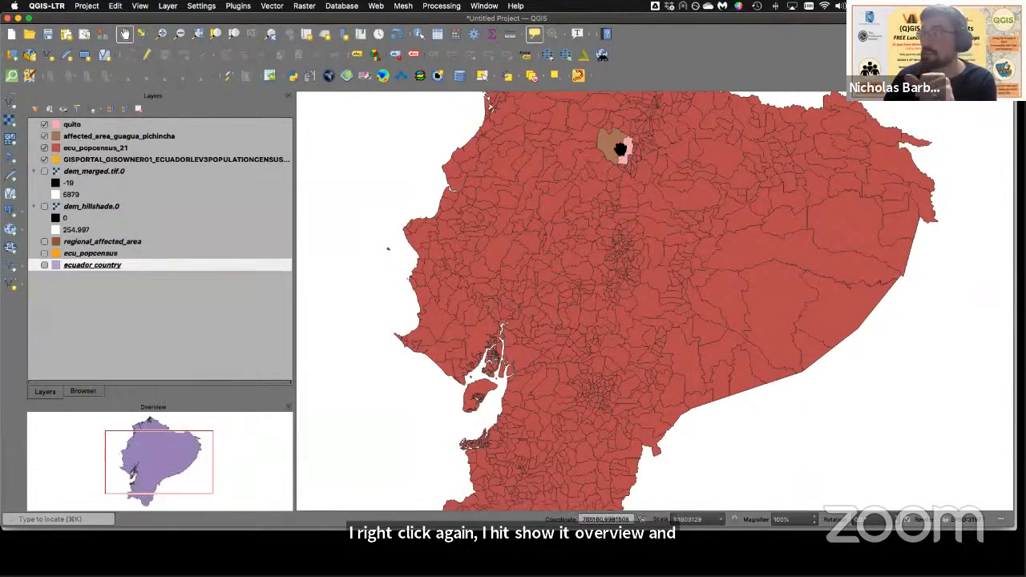
# Step: Zoom the main map in on the quito and affected_area_guagua_pichincha polygons
pyautogui.scroll(4, 620, 149)
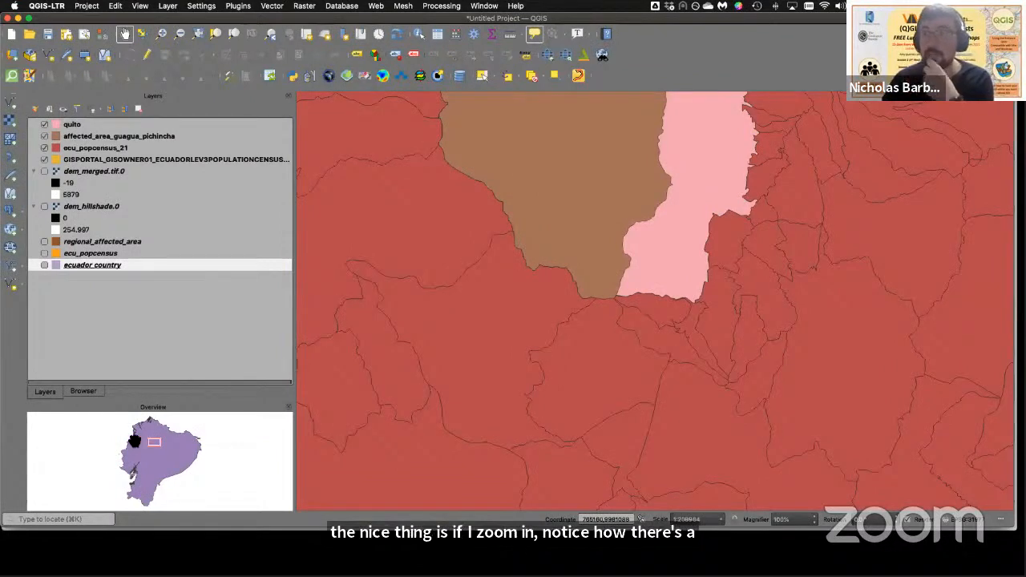
pyautogui.moveTo(539, 333); pyautogui.dragTo(526, 348)
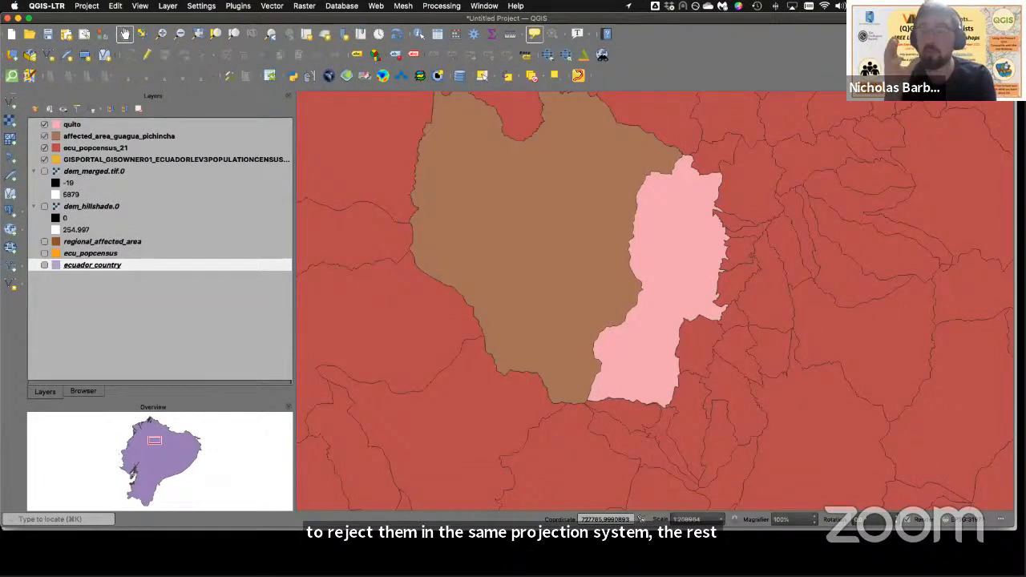
# Step: In the project's file browser, collapse the LIVE_DEMO folder and expand GIS_Base_Layers
pyautogui.click(84, 392)
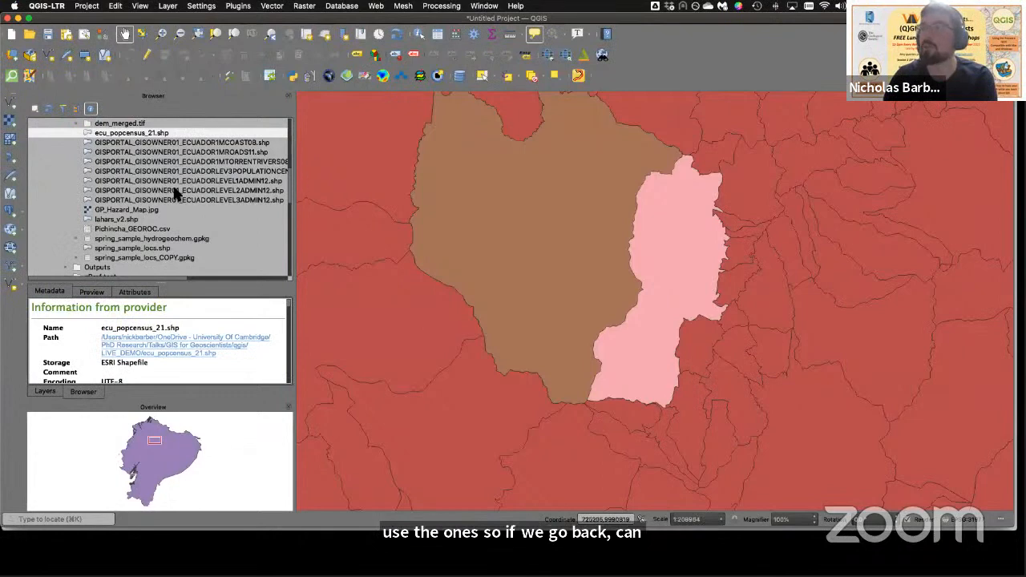
pyautogui.scroll(3, 174, 192)
pyautogui.click(67, 162)
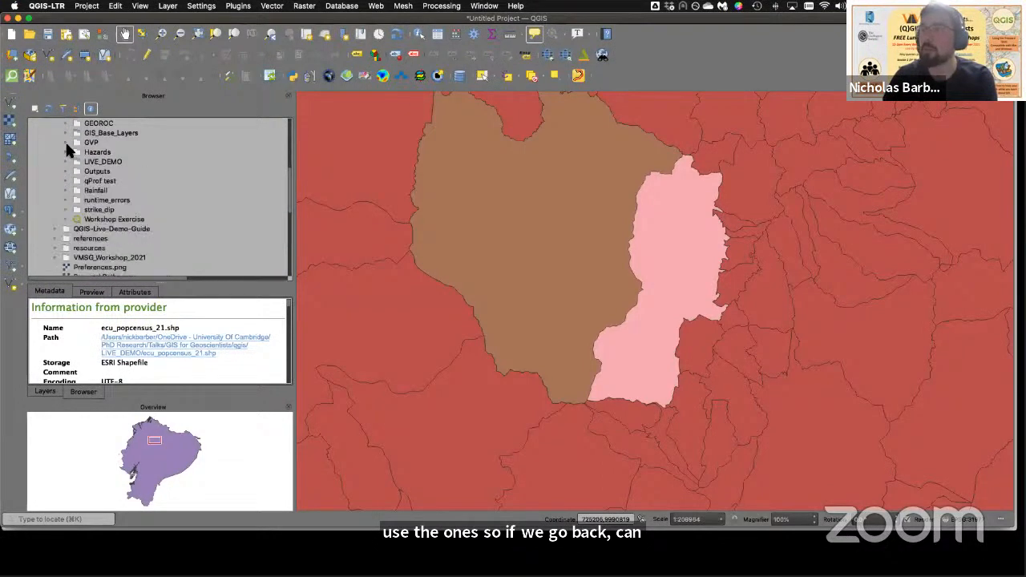
pyautogui.click(67, 133)
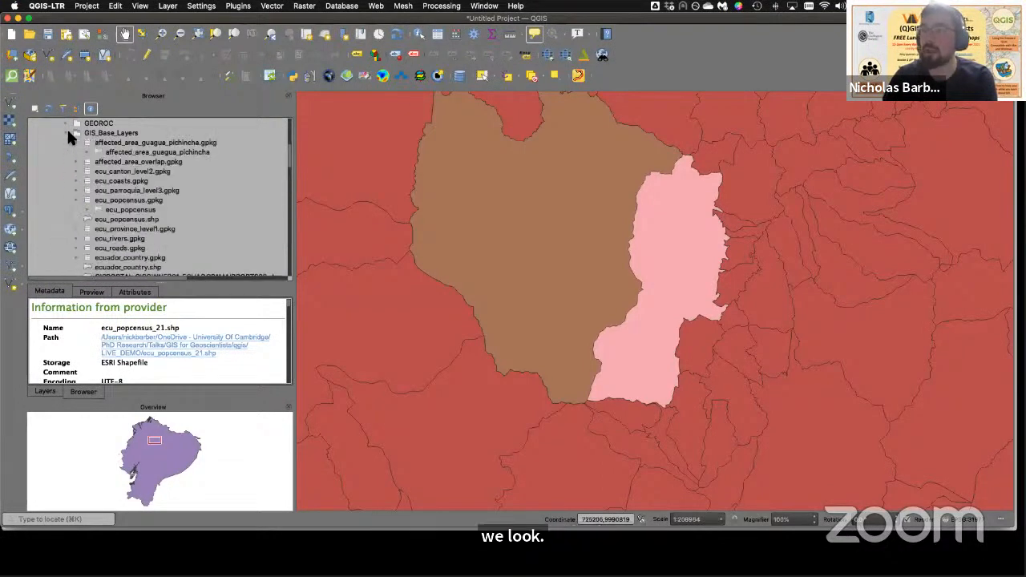
# Step: Examine how the files in GIS_Base_Layers are named, comparing the lowercase ecu_ layers with the original GISPORTAL_GISOWNER01 shapefiles
pyautogui.click(120, 143)
pyautogui.scroll(-2, 136, 225)
pyautogui.click(114, 231)
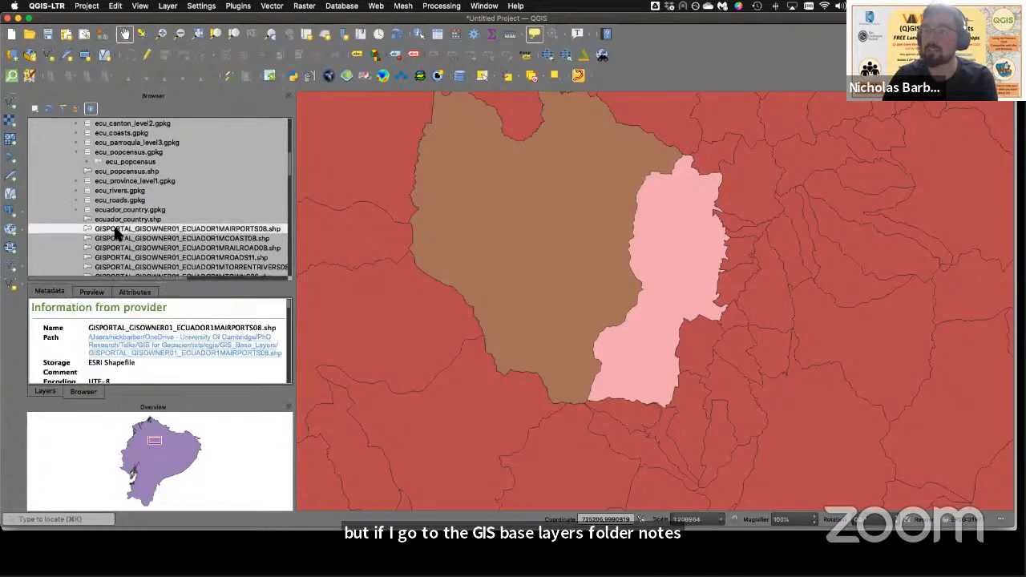
pyautogui.click(112, 182)
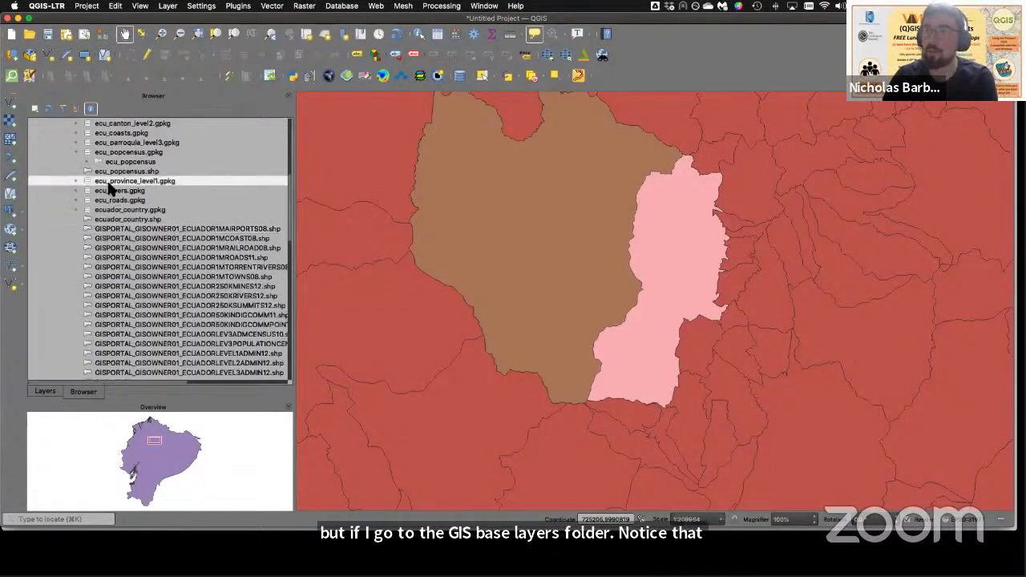
pyautogui.scroll(3, 104, 186)
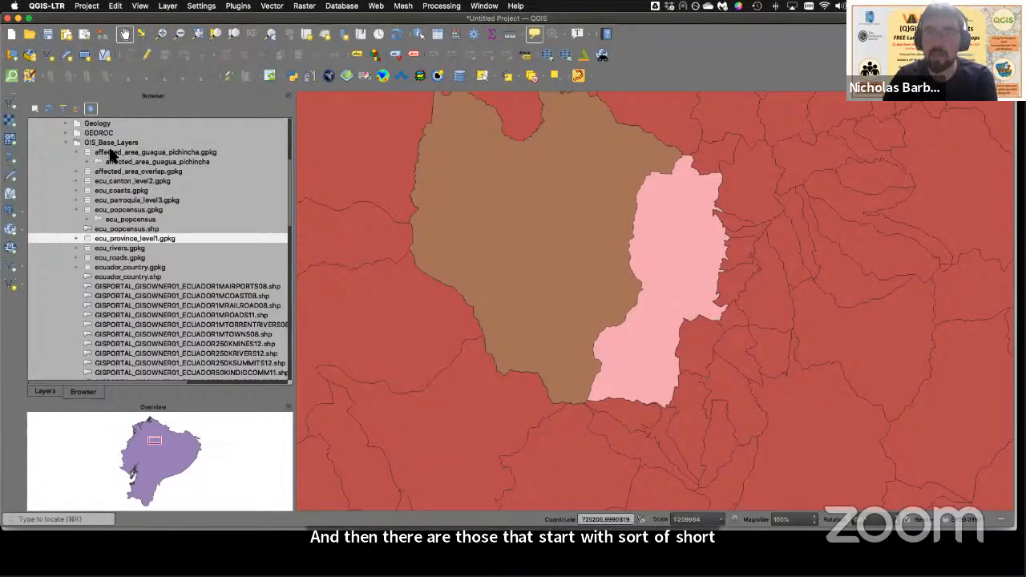
pyautogui.click(112, 152)
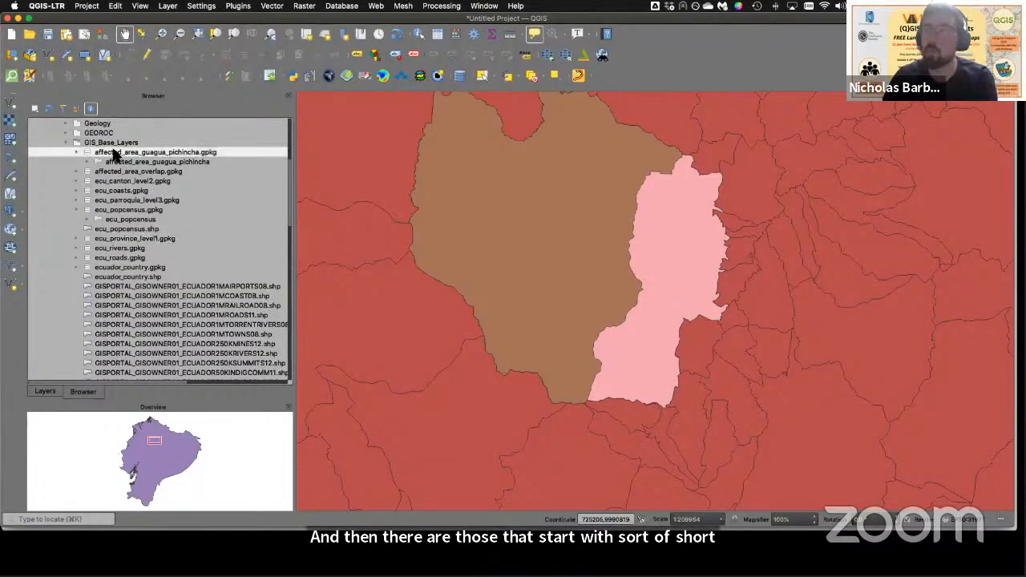
pyautogui.scroll(-2, 125, 299)
pyautogui.click(125, 298)
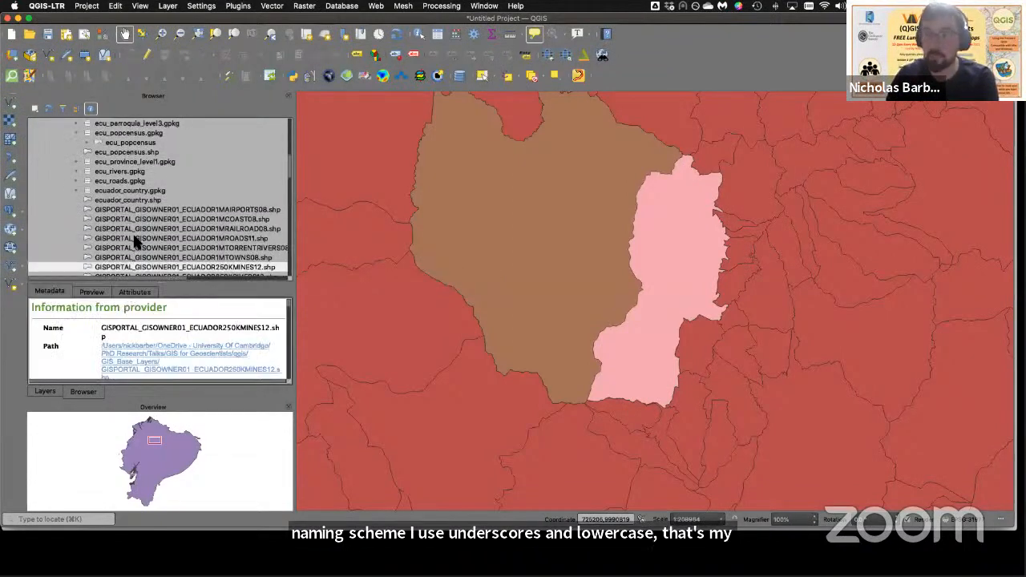
pyautogui.scroll(-3, 133, 249)
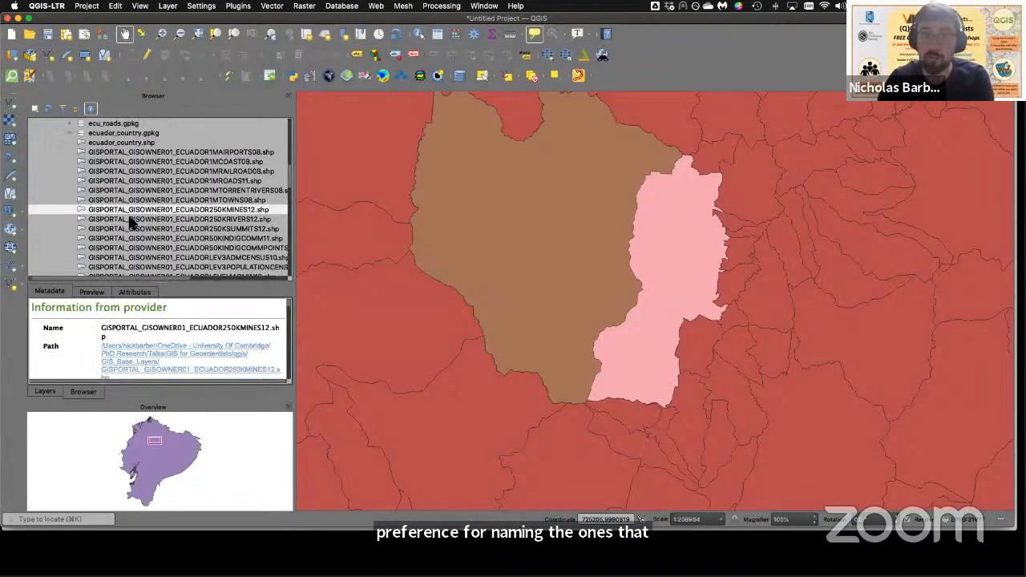
# Step: Select the GISPORTAL_GISOWNER01_ECUADORLEVEL3ADMIN12 shapefile in GIS_Base_Layers to view its metadata
pyautogui.scroll(-3, 130, 224)
pyautogui.click(124, 200)
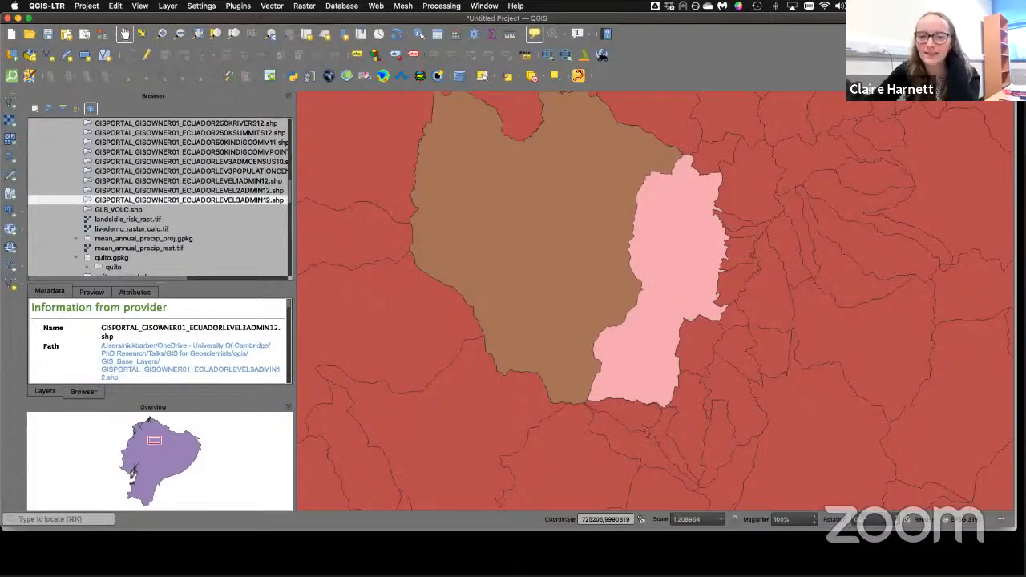
# Step: Open the project's CRS properties and compare the extent previews of SIRGAS 2000 / UTM zone 17S, World_Robinson, WGS 84 and DGN95 / Indonesia TM-3 zone 49.1
pyautogui.click(967, 519)
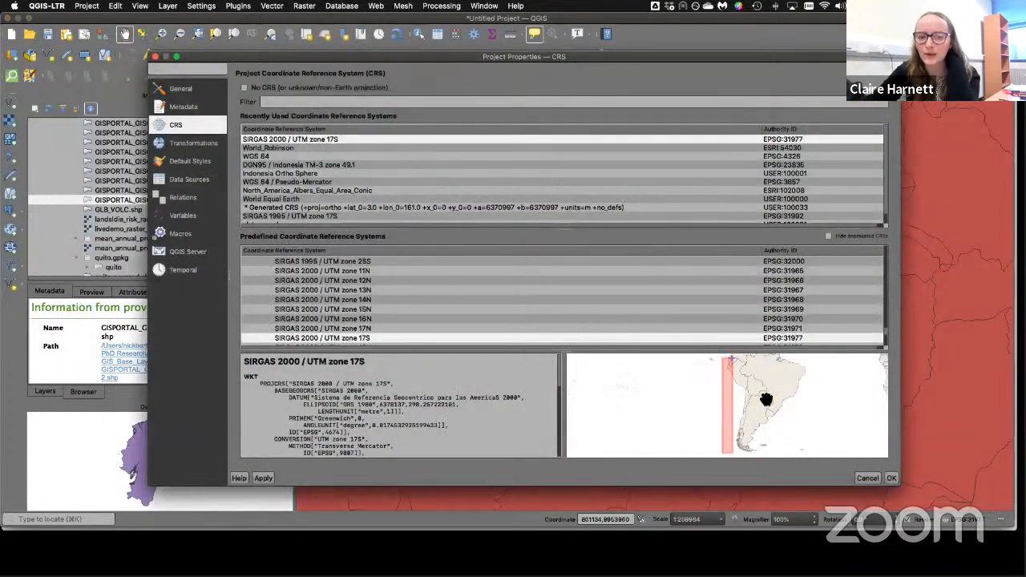
pyautogui.click(275, 148)
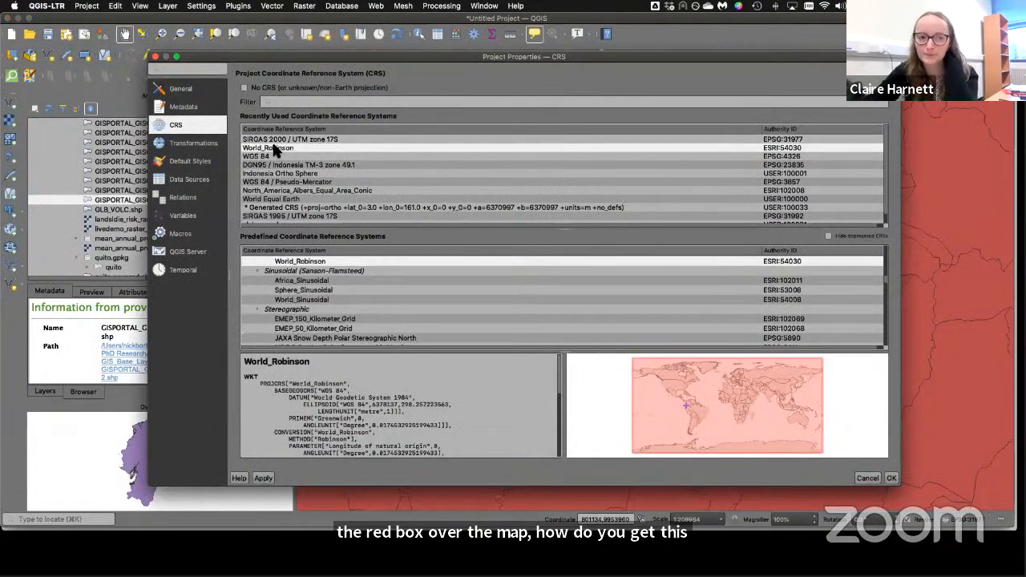
pyautogui.click(275, 139)
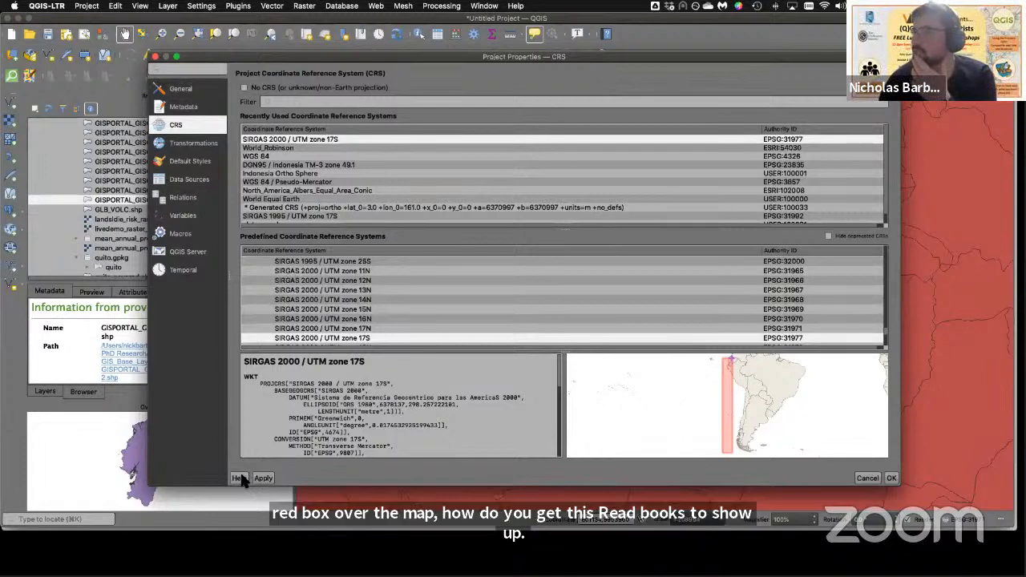
pyautogui.click(268, 156)
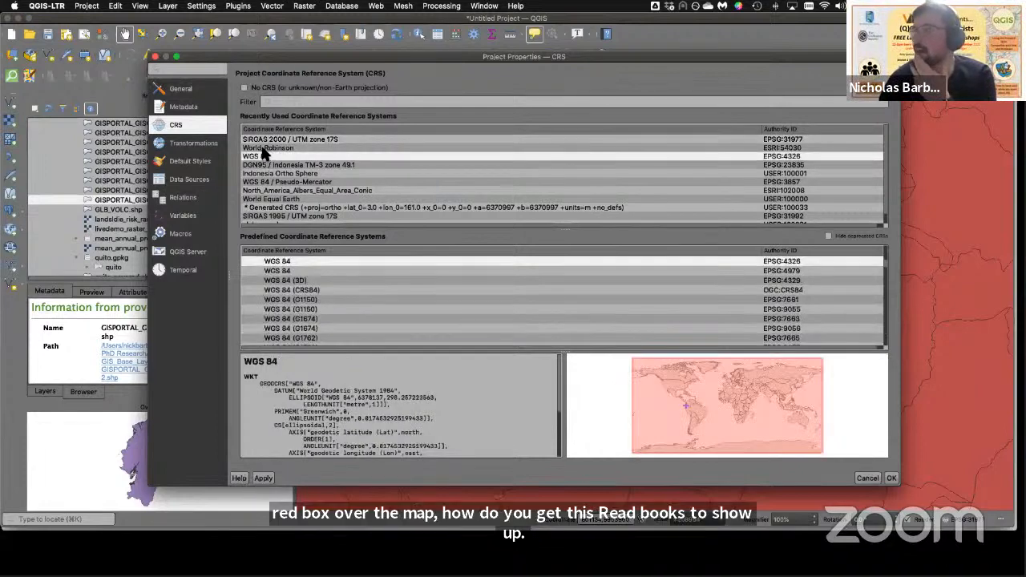
pyautogui.click(270, 147)
pyautogui.click(271, 140)
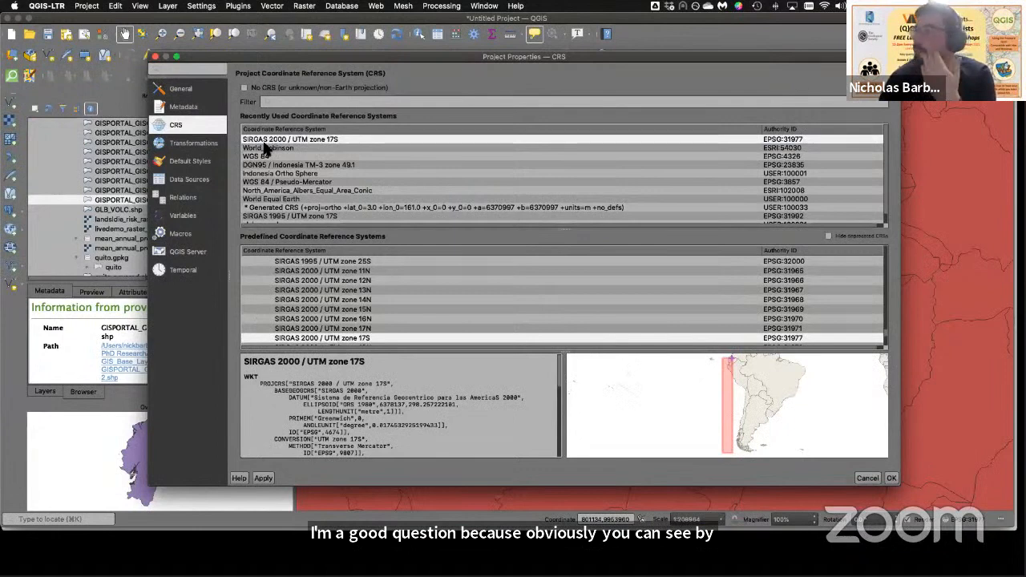
pyautogui.click(269, 148)
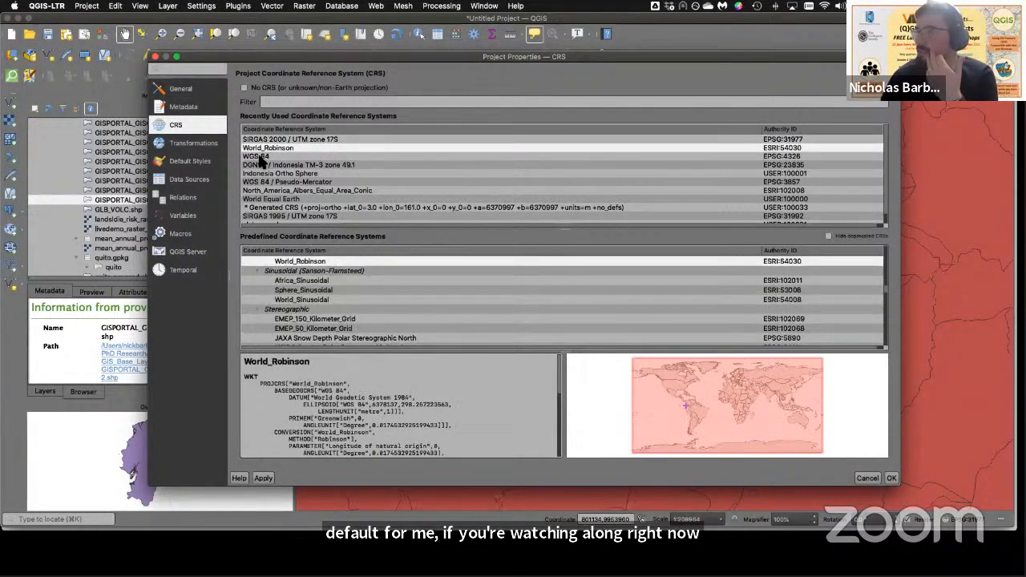
pyautogui.click(263, 157)
pyautogui.click(268, 164)
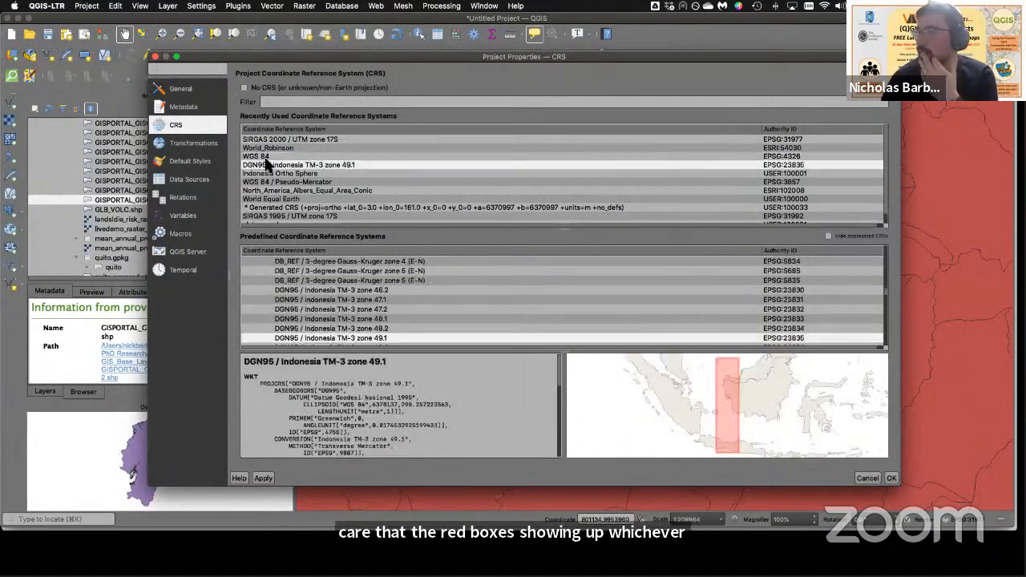
pyautogui.click(277, 141)
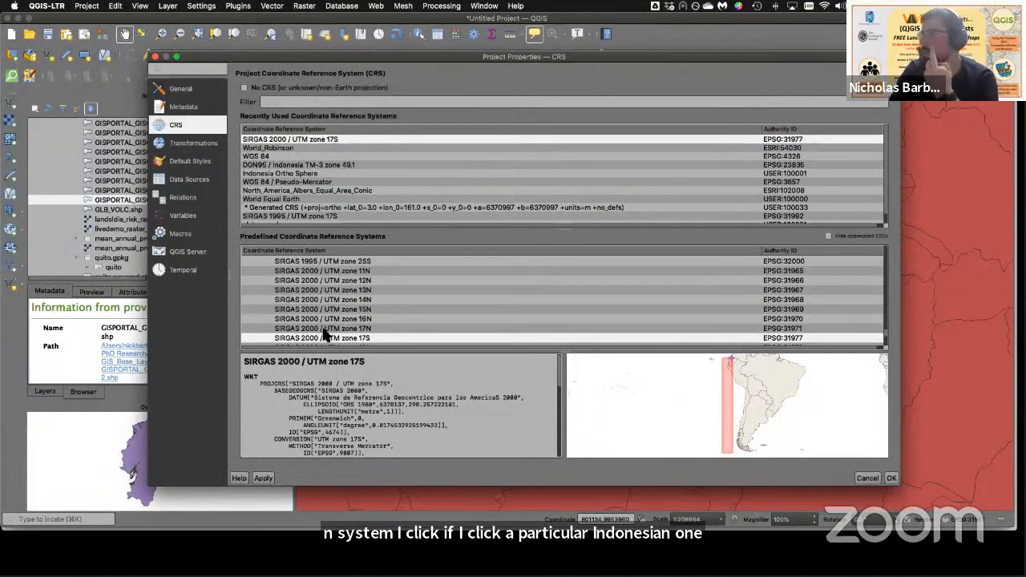
# Step: Open the help for the project CRS settings in the browser and look for how the CRS extent preview works
pyautogui.click(240, 478)
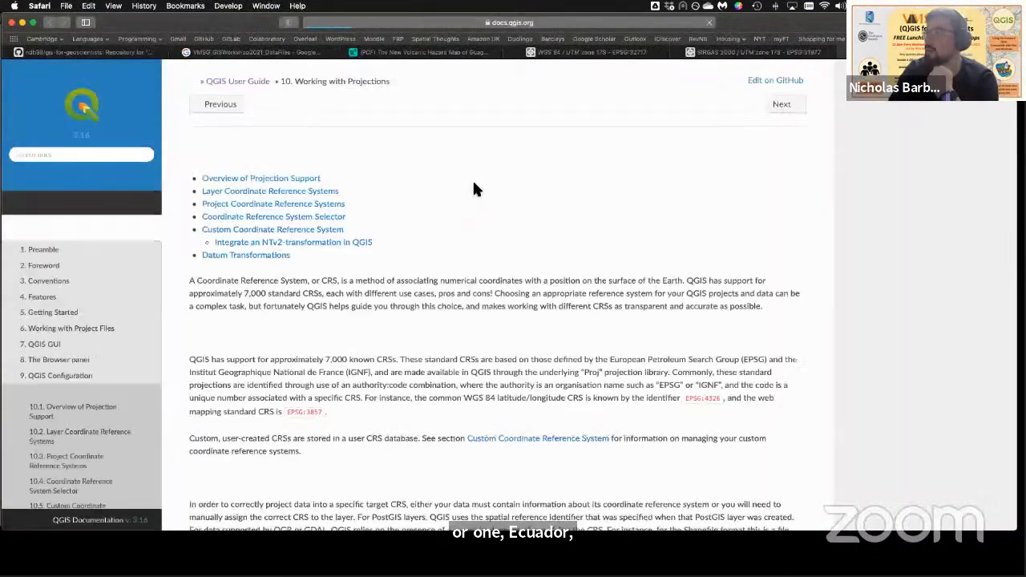
pyautogui.scroll(-15, 456, 208)
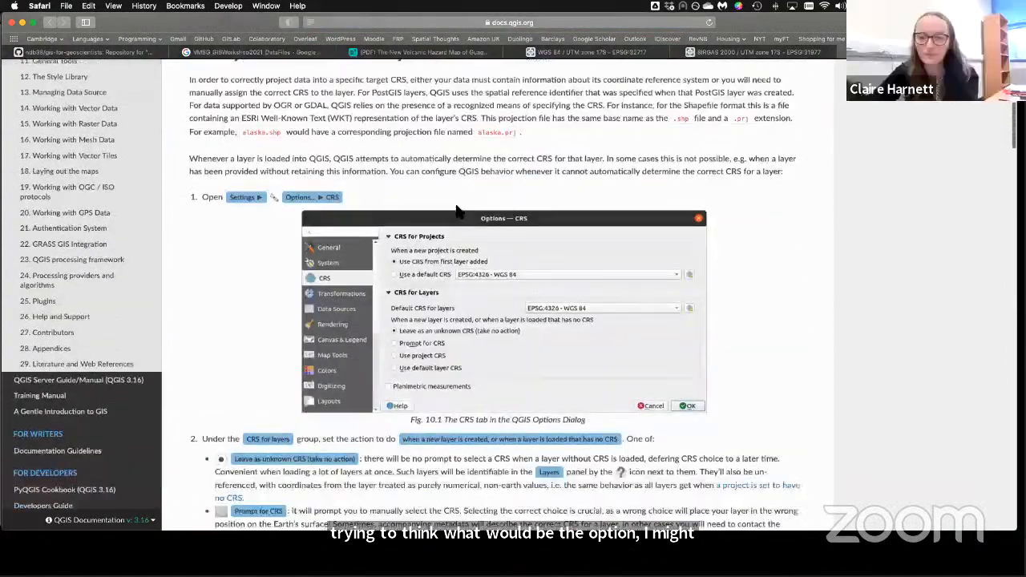
pyautogui.scroll(-10, 456, 207)
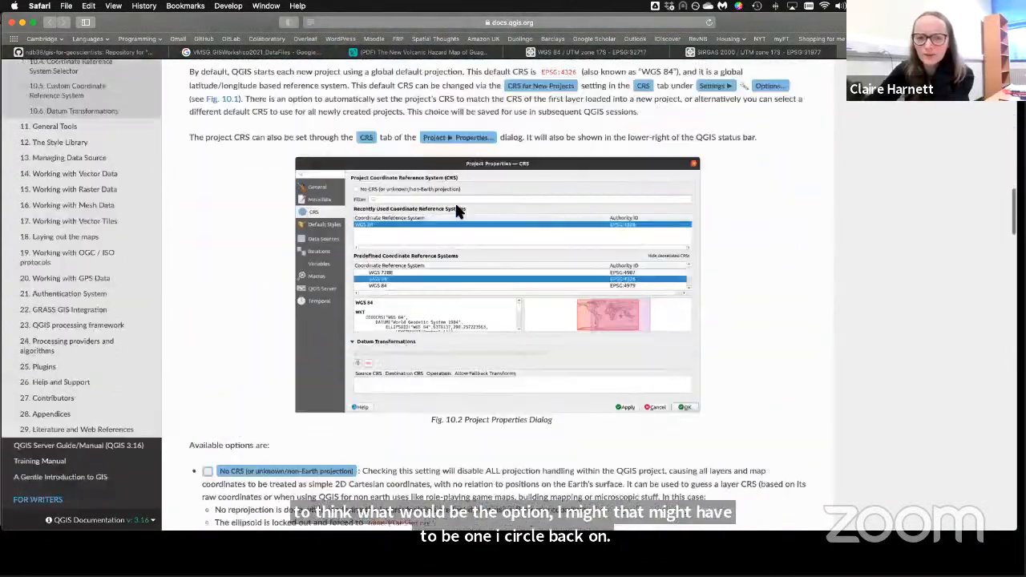
pyautogui.scroll(-3, 426, 211)
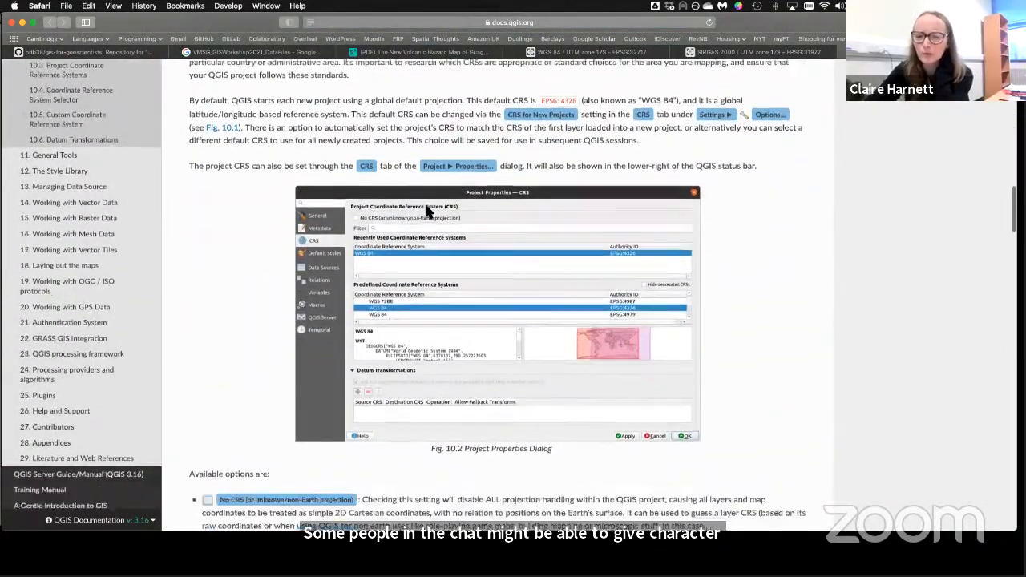
pyautogui.scroll(-10, 426, 211)
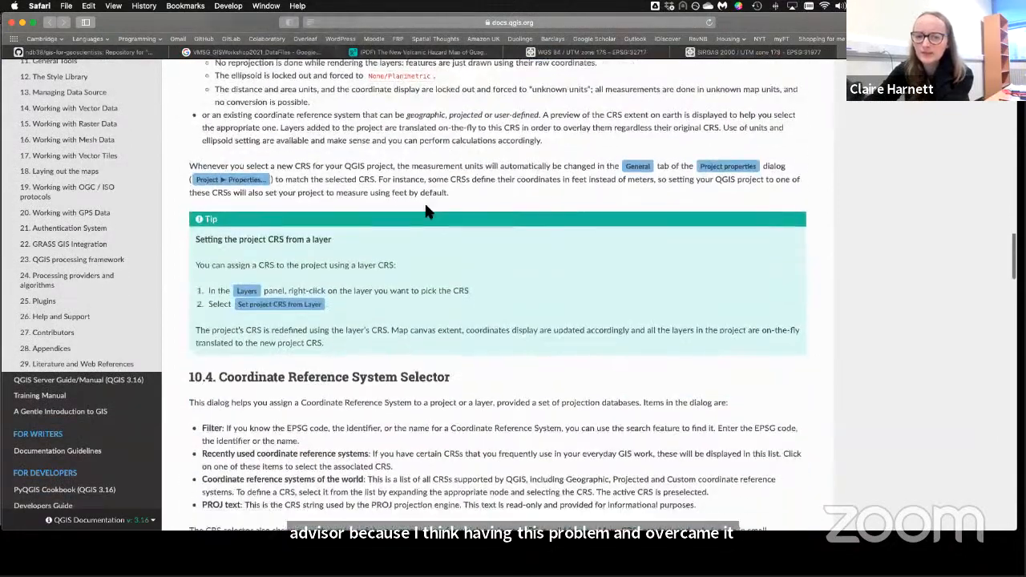
pyautogui.scroll(-3, 426, 210)
pyautogui.click(537, 24)
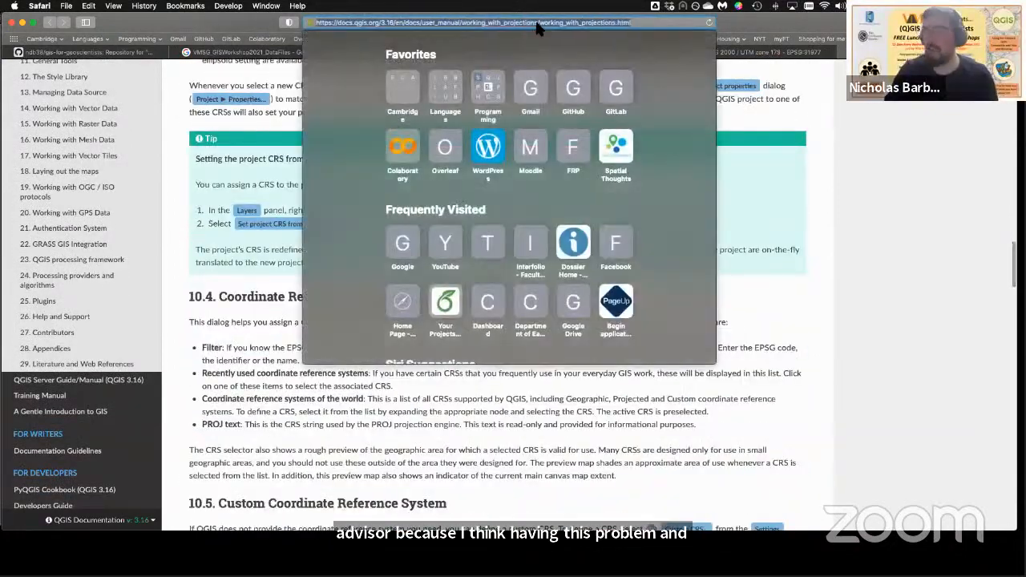
pyautogui.click(826, 186)
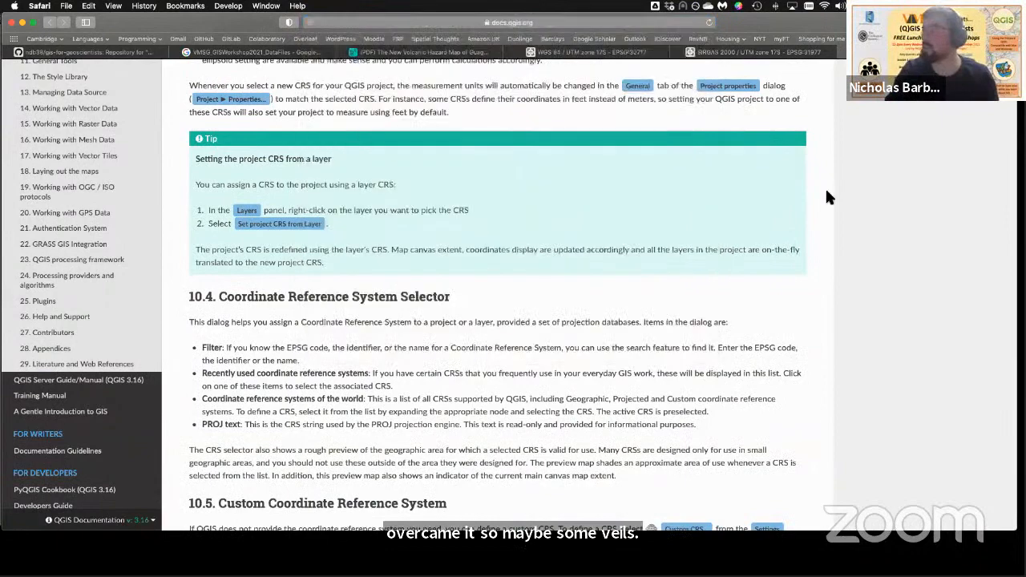
# Step: Switch back to QGIS and close the Project Properties without applying a different CRS
pyautogui.hotkey('ctrl', 'Up')
pyautogui.click(738, 268)
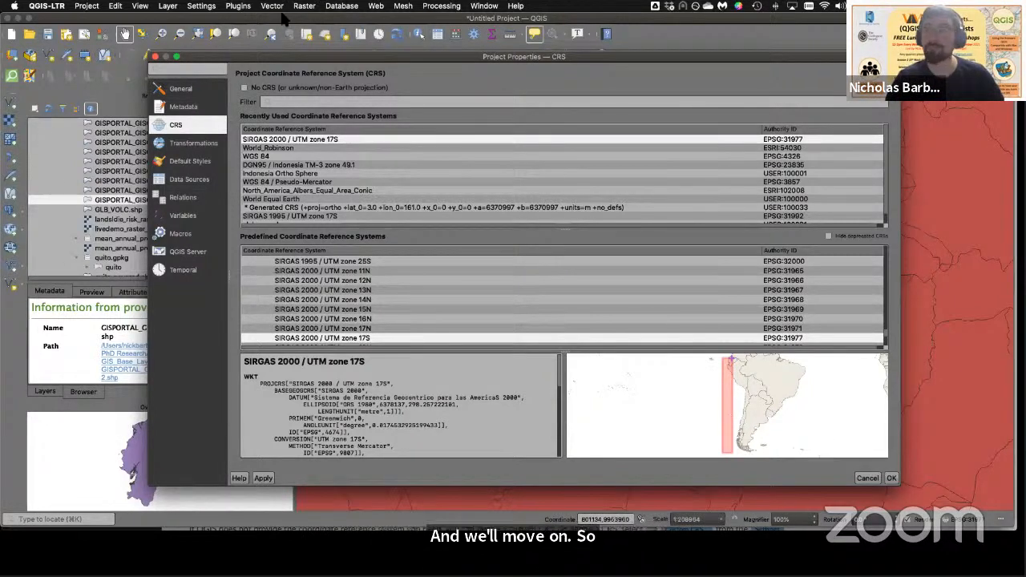
pyautogui.click(156, 56)
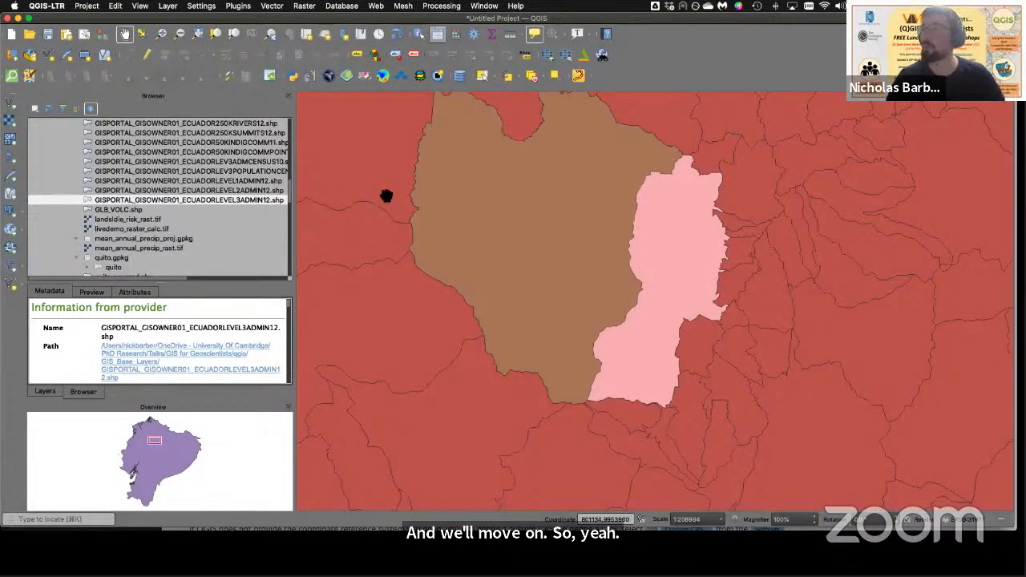
# Step: Hide the quito, affected_area_guagua_pichincha, ecu_popcensus_21 and GISPORTAL population census layers, leaving the map zoomed out to the country
pyautogui.scroll(-1, 394, 197)
pyautogui.moveTo(394, 196); pyautogui.dragTo(421, 287)
pyautogui.click(45, 392)
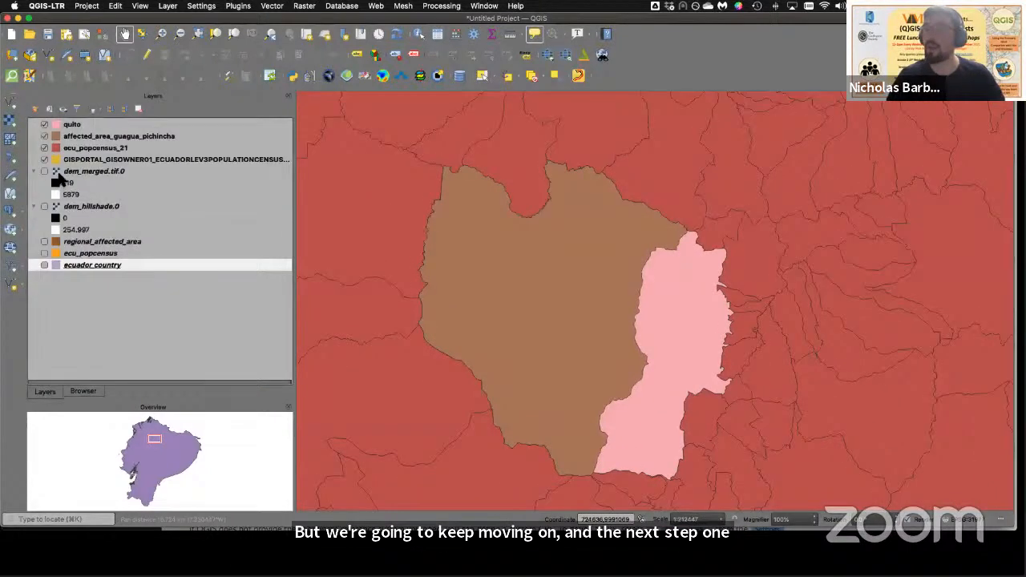
pyautogui.click(44, 125)
pyautogui.click(44, 137)
pyautogui.click(44, 147)
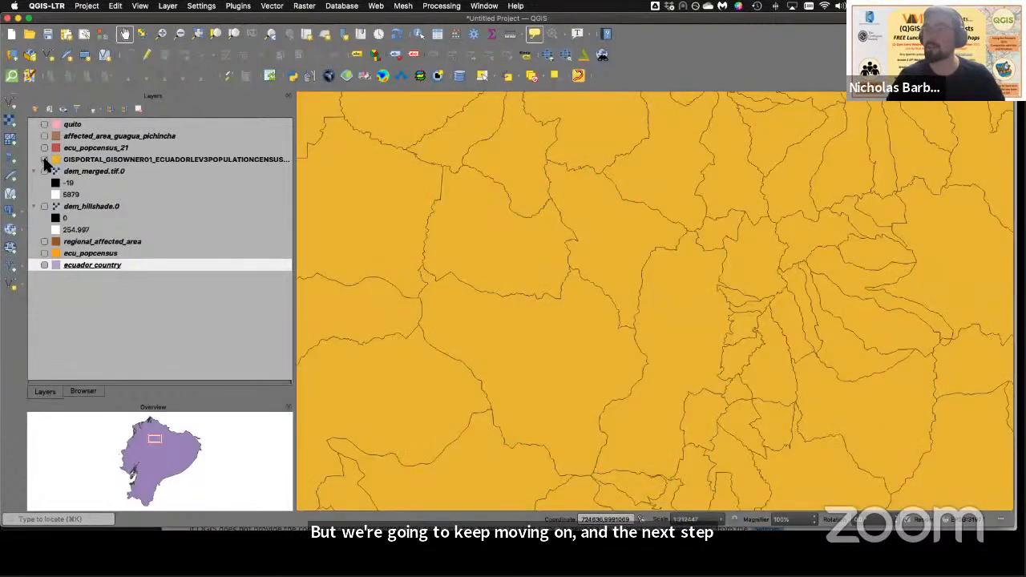
pyautogui.click(45, 160)
pyautogui.scroll(-5, 623, 224)
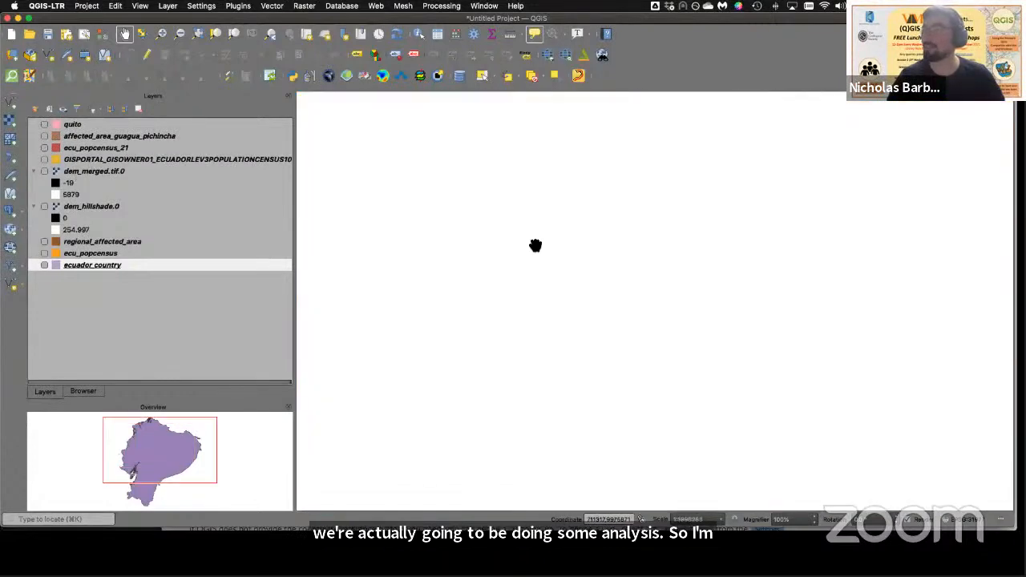
# Step: Switch to the PowerPoint presentation and go back to the Georeferencing title slide
pyautogui.hotkey('ctrl', 'Up')
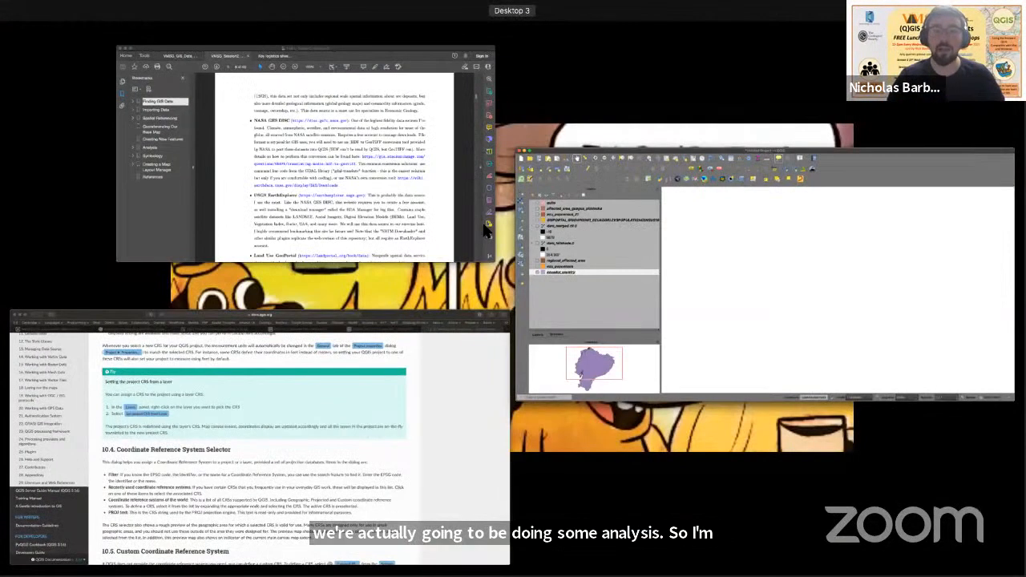
pyautogui.hotkey('ctrl', 'Up')
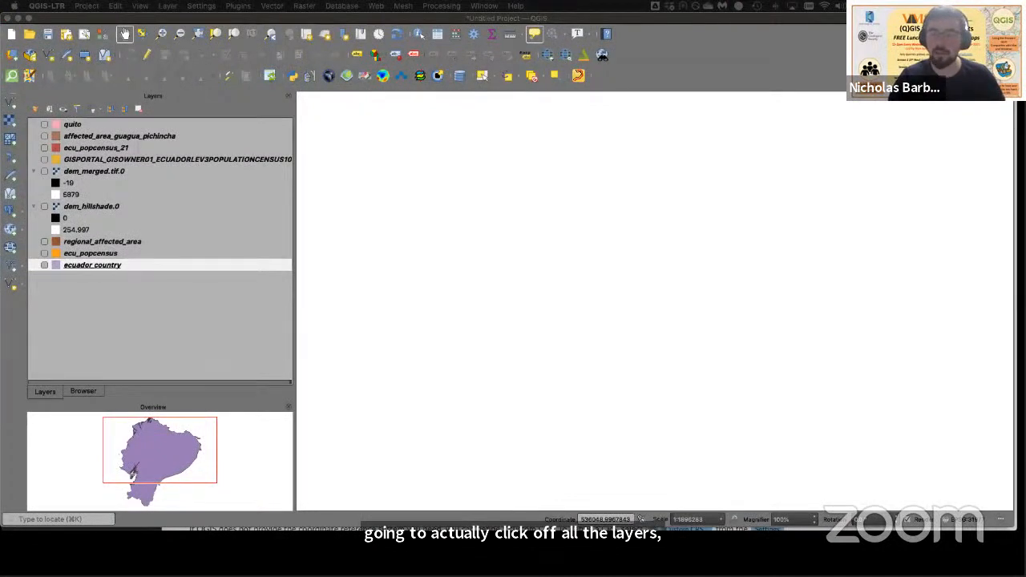
pyautogui.hotkey('ctrl', 'Right')
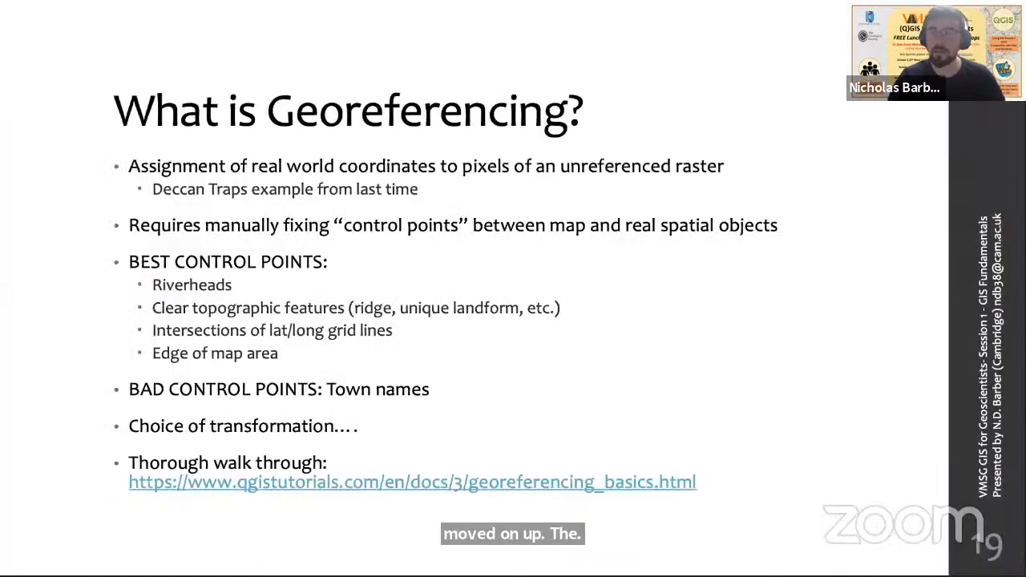
pyautogui.press('Left')
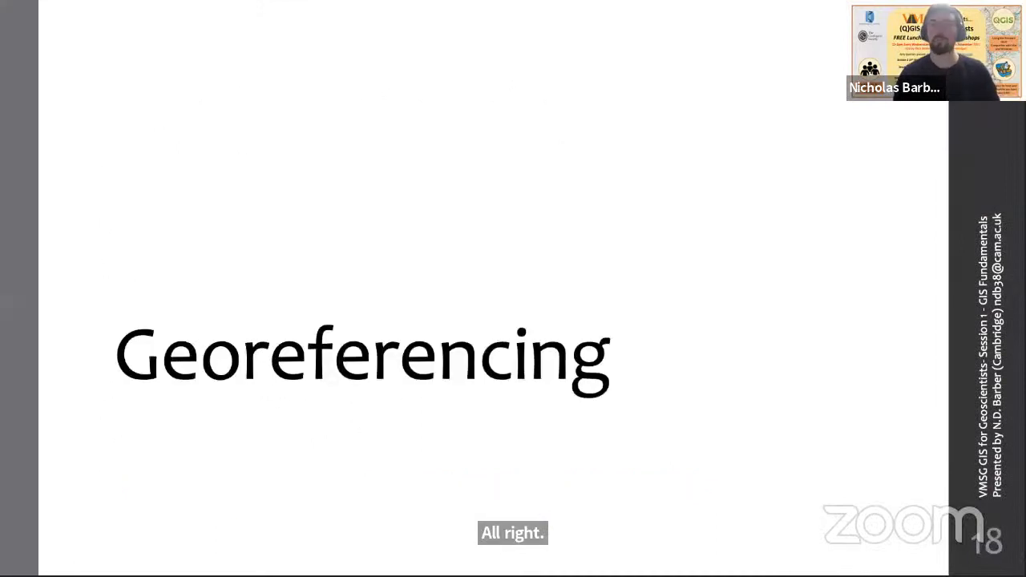
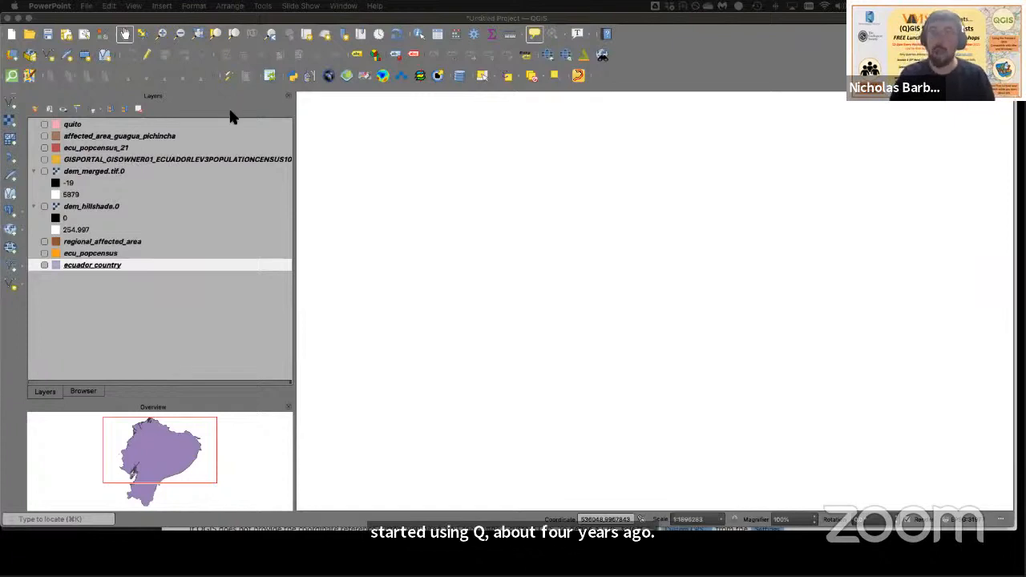
# Step: Switch to VMSG_GIS_Data_Checklist.pdf in Acrobat Reader and find and highlight the GP_Hazard_Map.jpg entry with its description
pyautogui.click(247, 19)
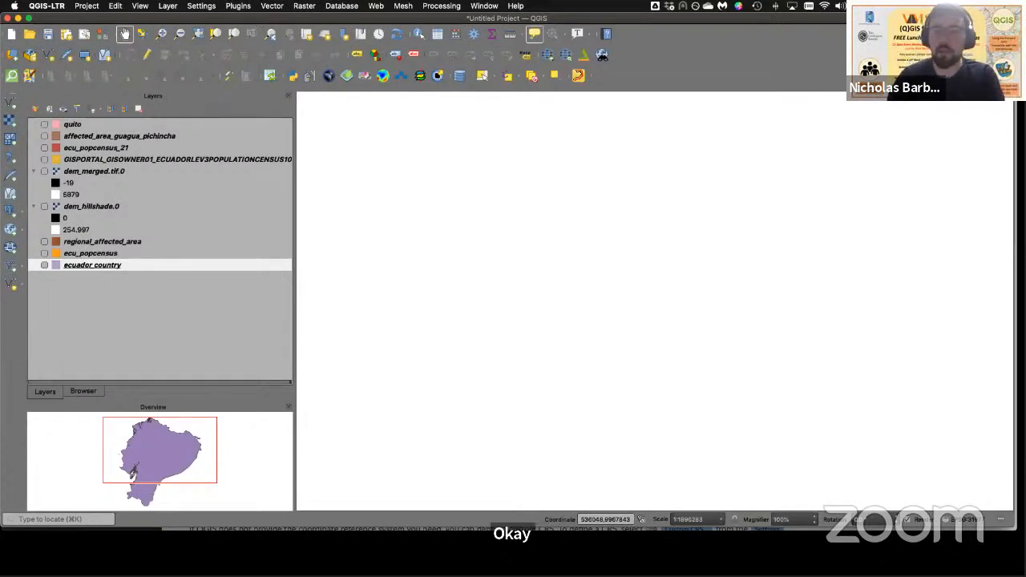
pyautogui.press('super+Tab')
pyautogui.hotkey('ctrl', 'shift', 'Tab')
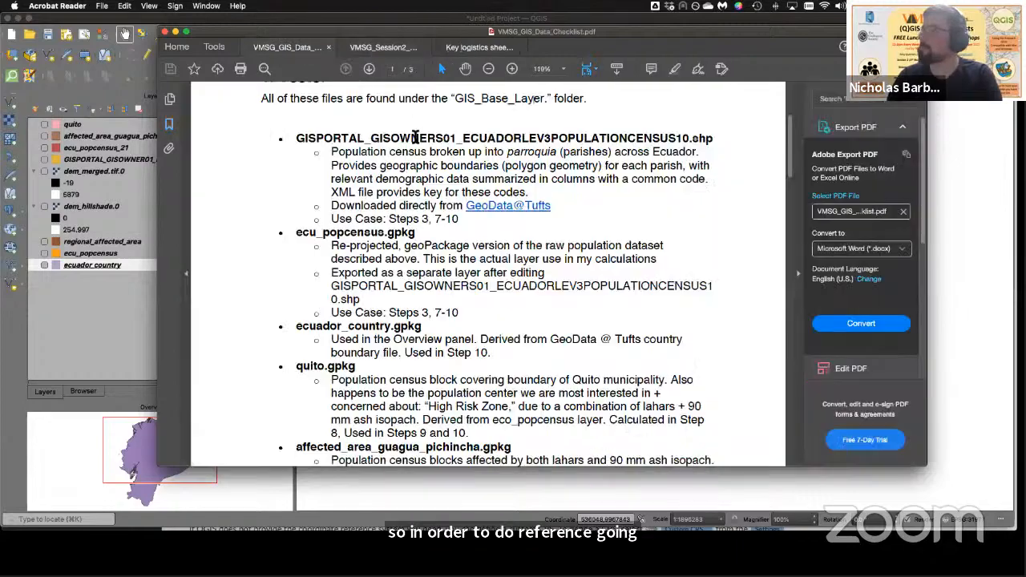
pyautogui.scroll(-15, 415, 137)
pyautogui.scroll(-10, 415, 136)
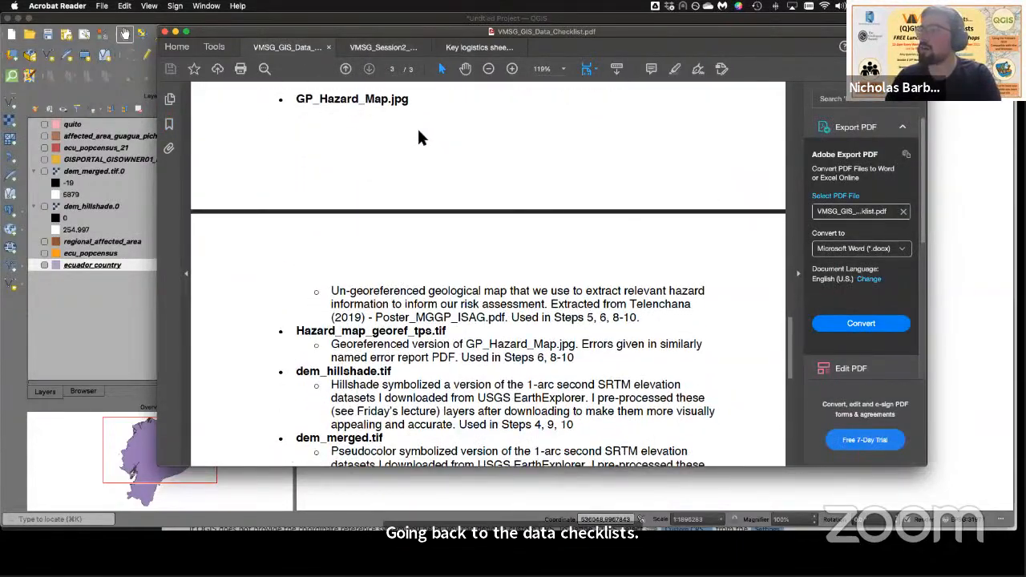
pyautogui.scroll(1, 417, 137)
pyautogui.moveTo(306, 116); pyautogui.dragTo(644, 337)
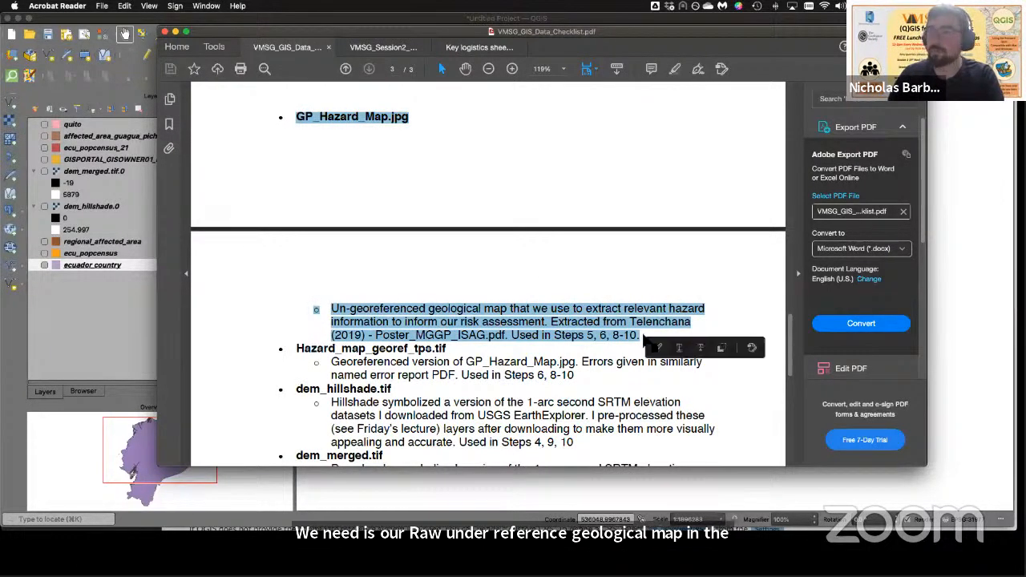
# Step: Point out the un-georeferenced map wording and the jpg extension of GP_Hazard_Map.jpg by selecting the text
pyautogui.scroll(1, 562, 324)
pyautogui.click(348, 315)
pyautogui.moveTo(332, 312); pyautogui.dragTo(486, 313)
pyautogui.moveTo(297, 119); pyautogui.dragTo(411, 123)
pyautogui.click(397, 123)
pyautogui.doubleClick(395, 121)
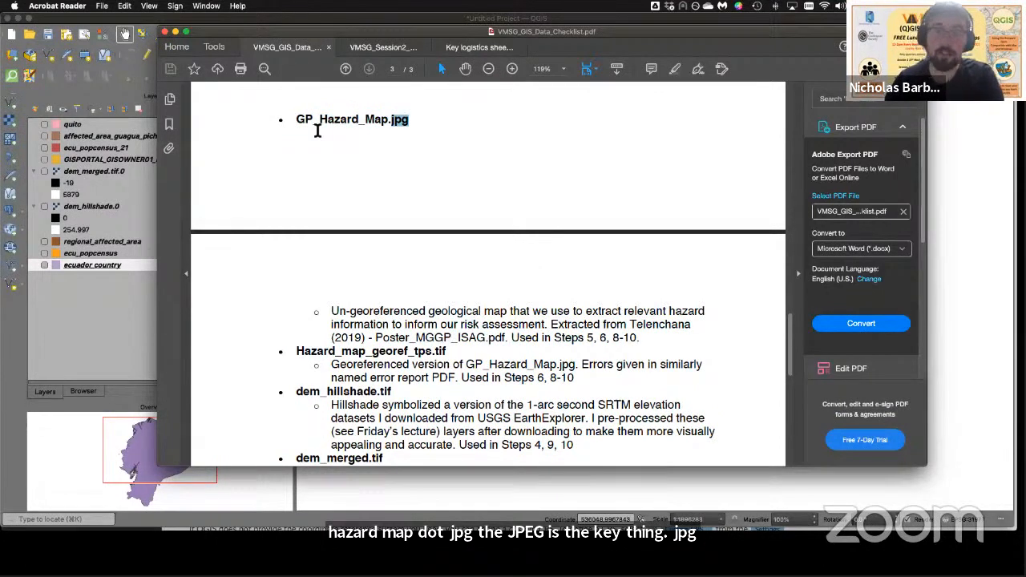
# Step: Find the Hazard_map_georef_tps.tif entry in the checklist and highlight its name and description
pyautogui.click(427, 325)
pyautogui.scroll(-2, 428, 323)
pyautogui.scroll(-2, 425, 324)
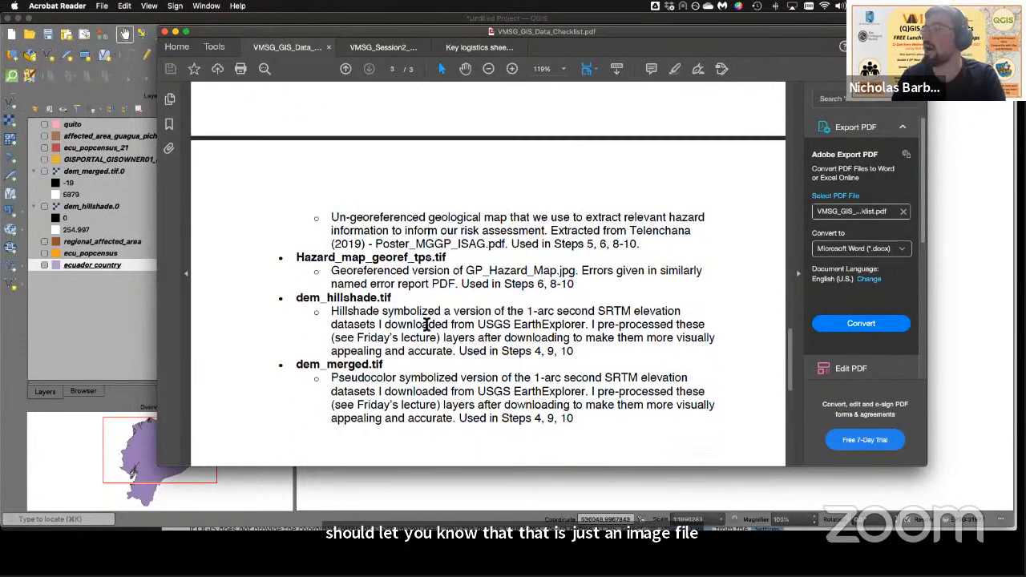
pyautogui.moveTo(296, 242); pyautogui.dragTo(372, 242)
pyautogui.moveTo(516, 255); pyautogui.dragTo(566, 268)
pyautogui.click(369, 260)
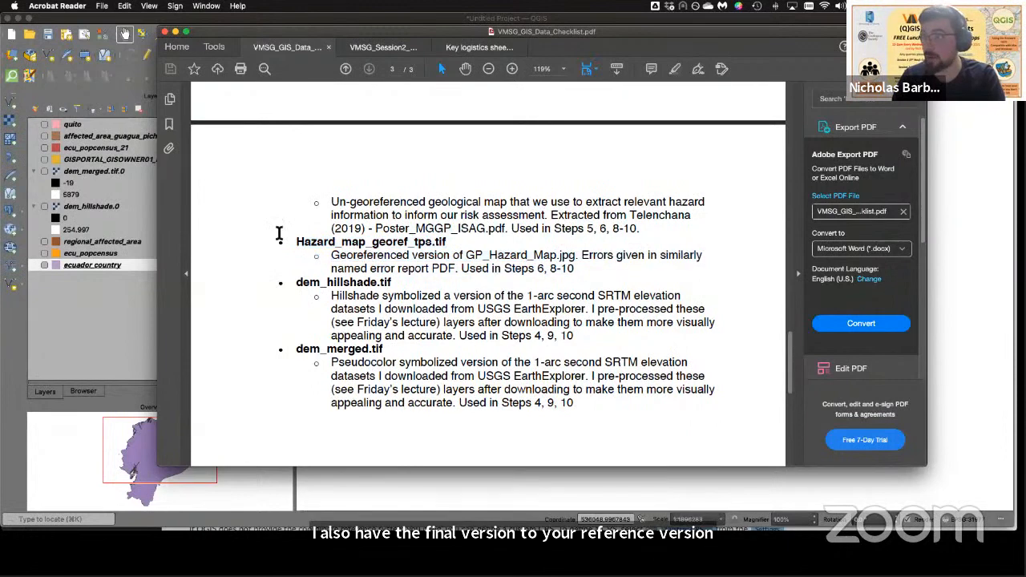
pyautogui.moveTo(296, 241); pyautogui.dragTo(583, 274)
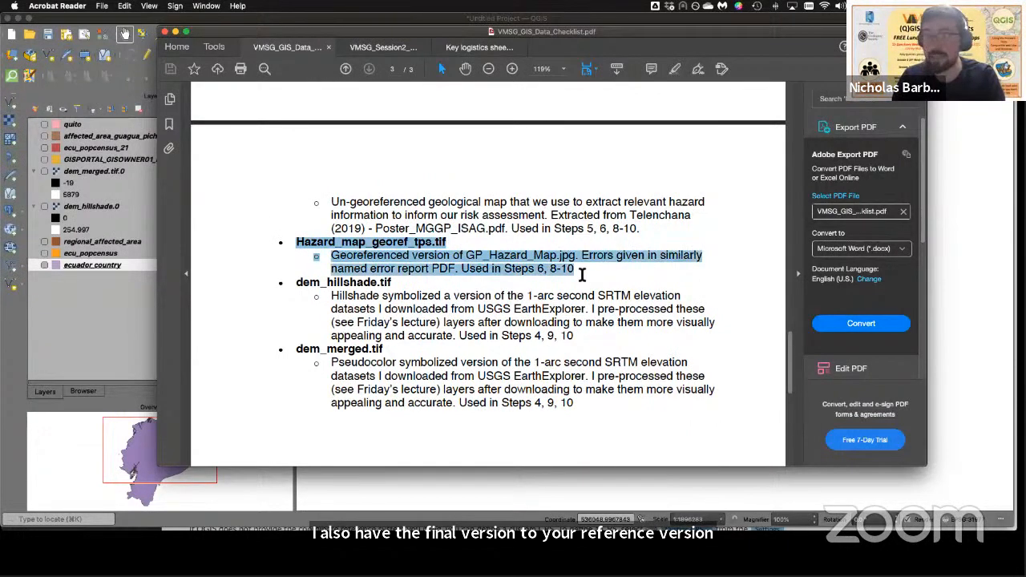
pyautogui.click(440, 269)
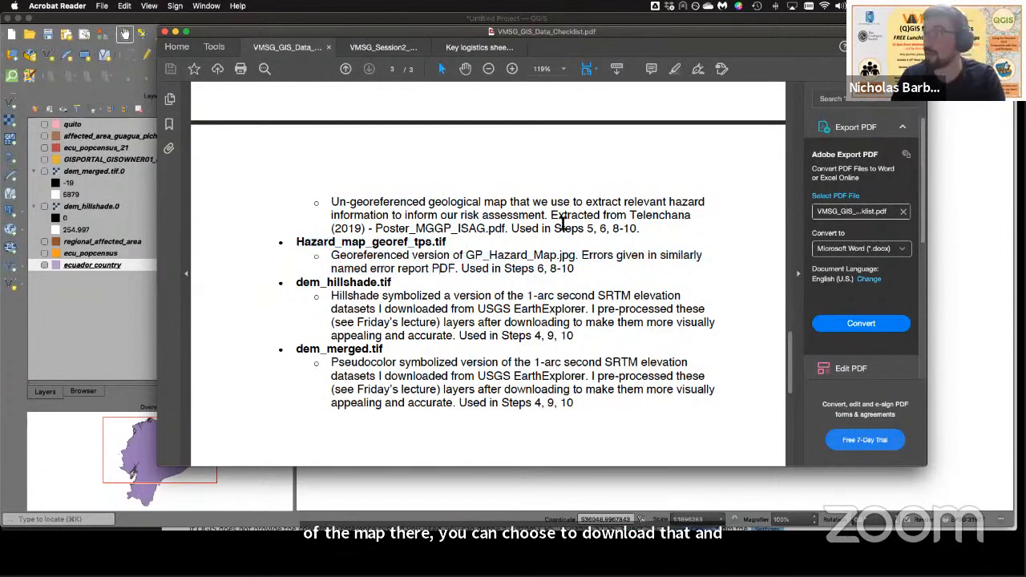
# Step: Go back to the GP_Hazard_Map.jpg entry in the checklist and highlight its name and description
pyautogui.scroll(2, 561, 229)
pyautogui.scroll(1, 561, 229)
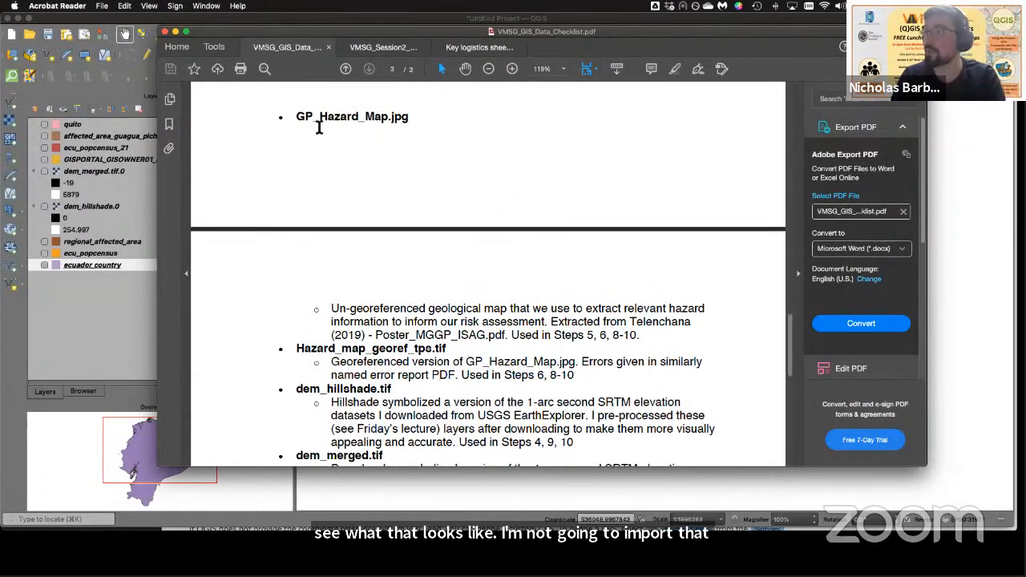
pyautogui.moveTo(296, 116); pyautogui.dragTo(647, 339)
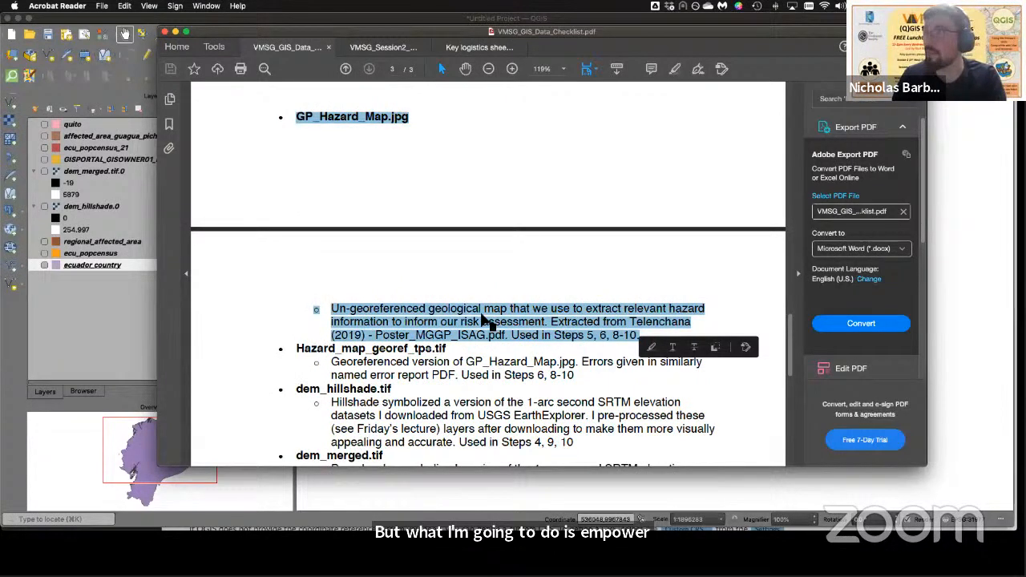
pyautogui.scroll(1, 453, 250)
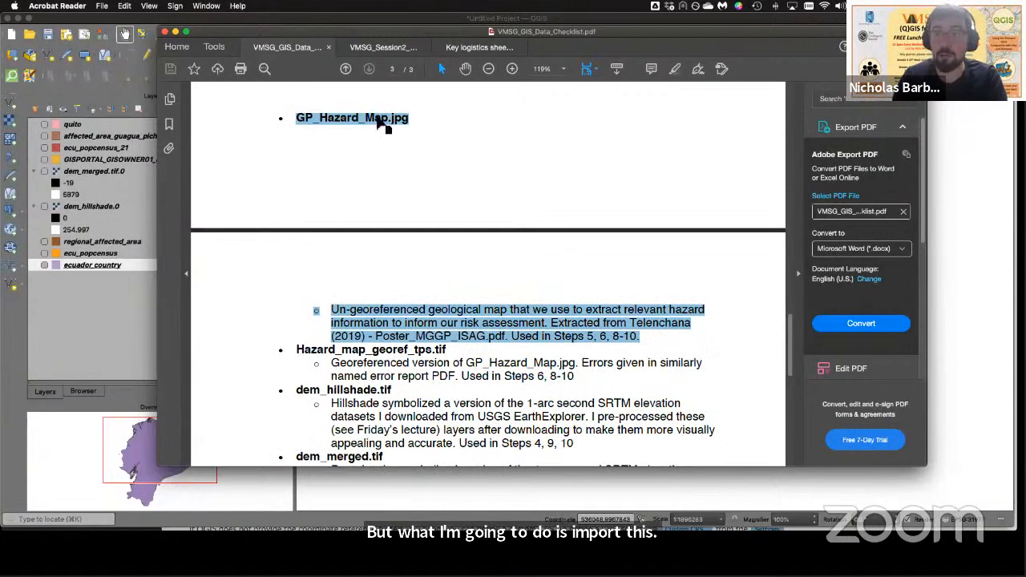
# Step: Switch to QGIS, show the dem_merged.tif.0 and dem_hillshade.0 layers, and move dem_hillshade.0 above dem_merged.tif.0
pyautogui.click(97, 310)
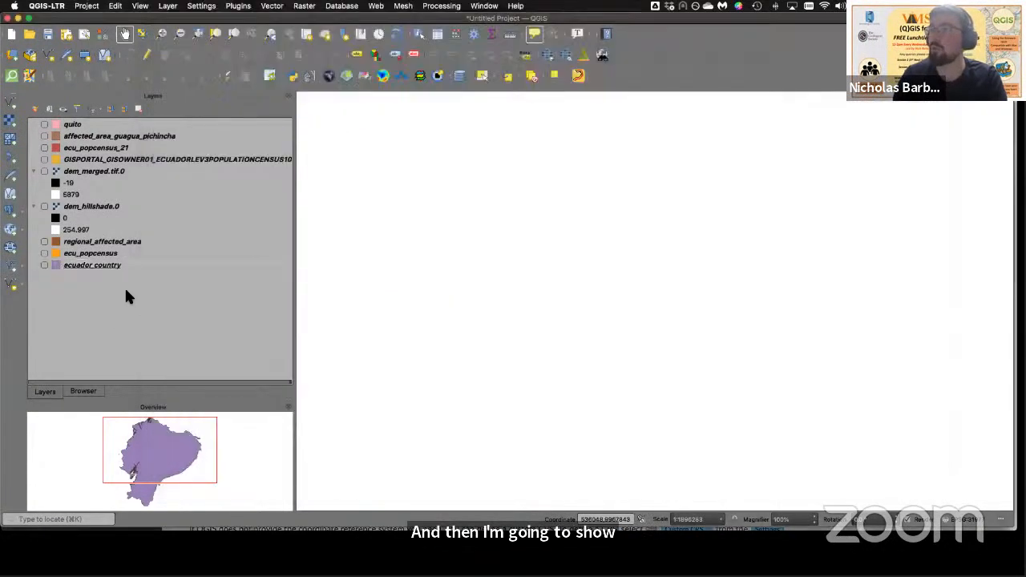
pyautogui.click(99, 171)
pyautogui.click(44, 172)
pyautogui.click(45, 206)
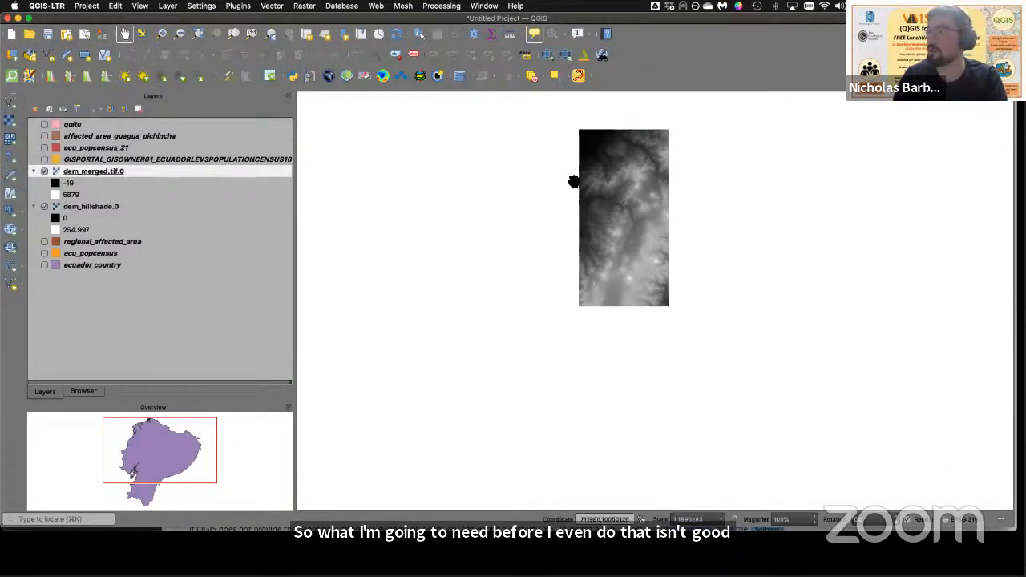
pyautogui.moveTo(66, 207); pyautogui.dragTo(94, 175)
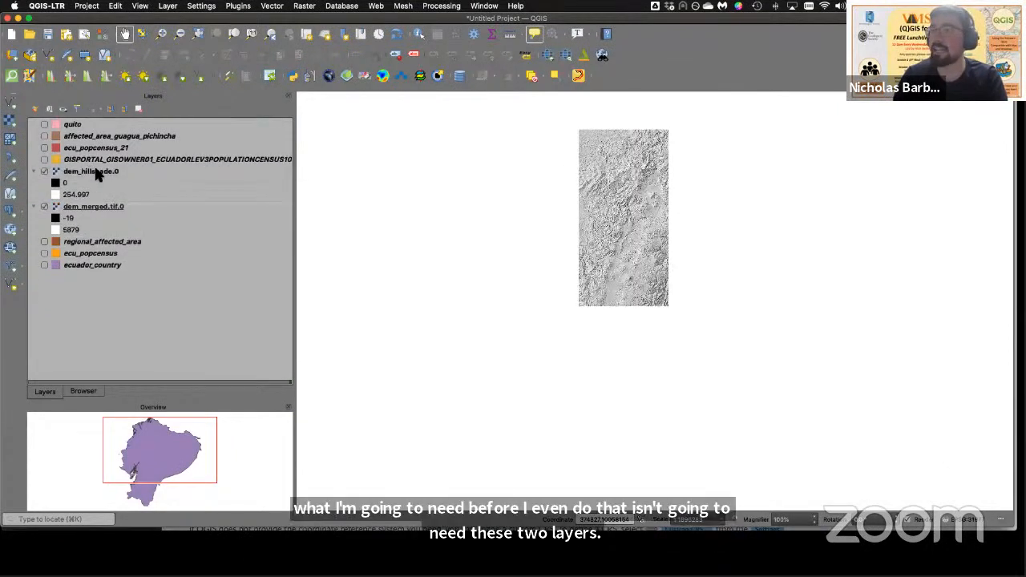
# Step: Locate the Guagua Pichincha area on the hillshade by briefly showing the affected_area_guagua_pichincha layer, and zoom in on the volcano
pyautogui.moveTo(652, 197); pyautogui.dragTo(610, 215)
pyautogui.scroll(3, 594, 212)
pyautogui.scroll(1, 593, 212)
pyautogui.click(45, 136)
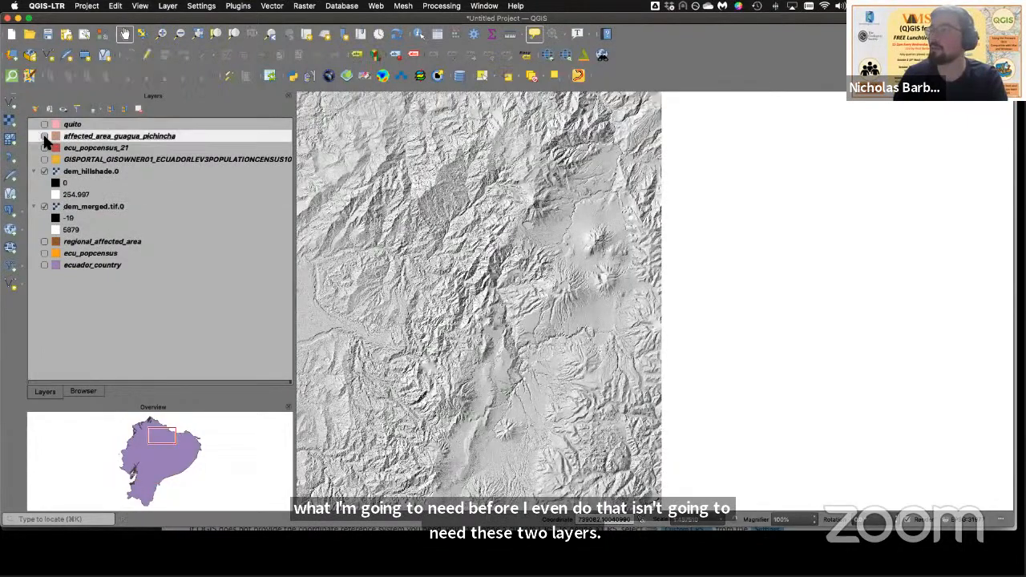
pyautogui.moveTo(407, 394); pyautogui.dragTo(460, 247)
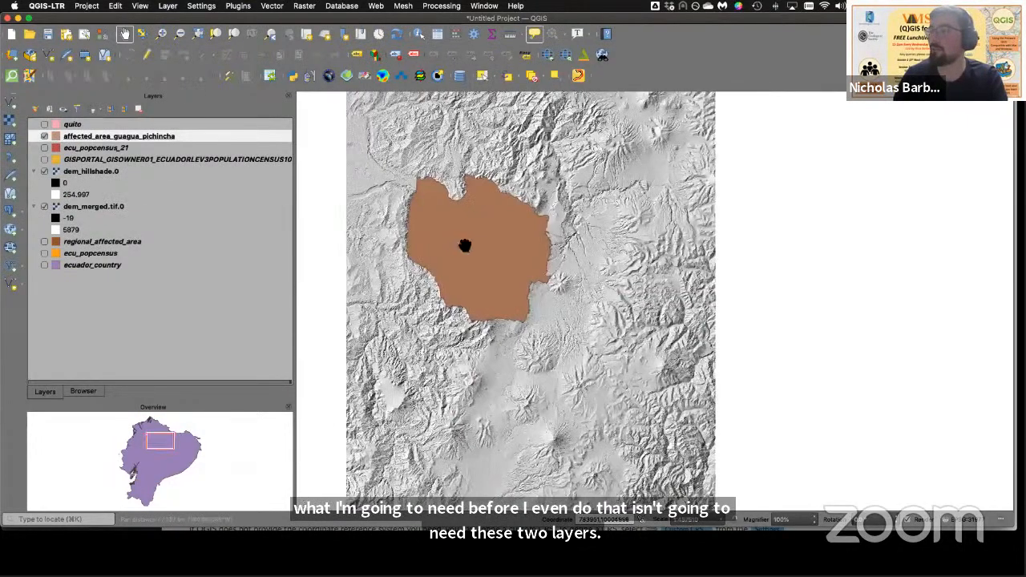
pyautogui.scroll(2, 497, 259)
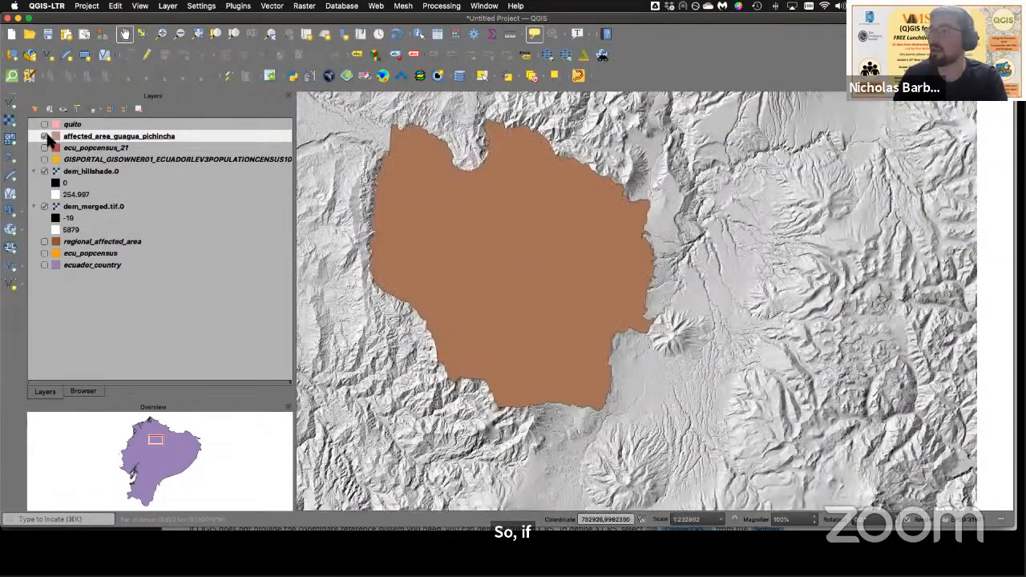
pyautogui.click(45, 137)
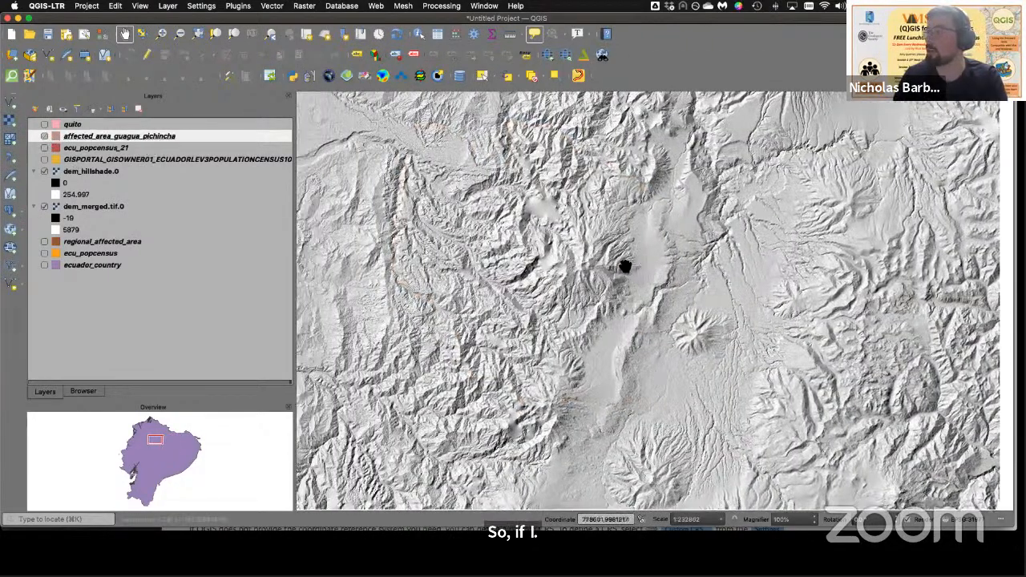
pyautogui.scroll(3, 625, 267)
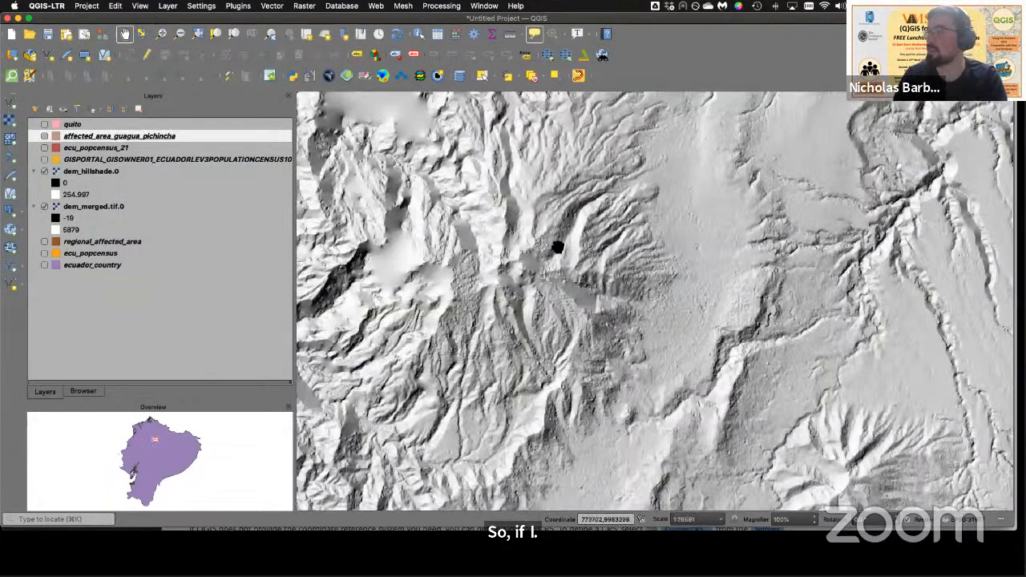
pyautogui.scroll(-2, 558, 247)
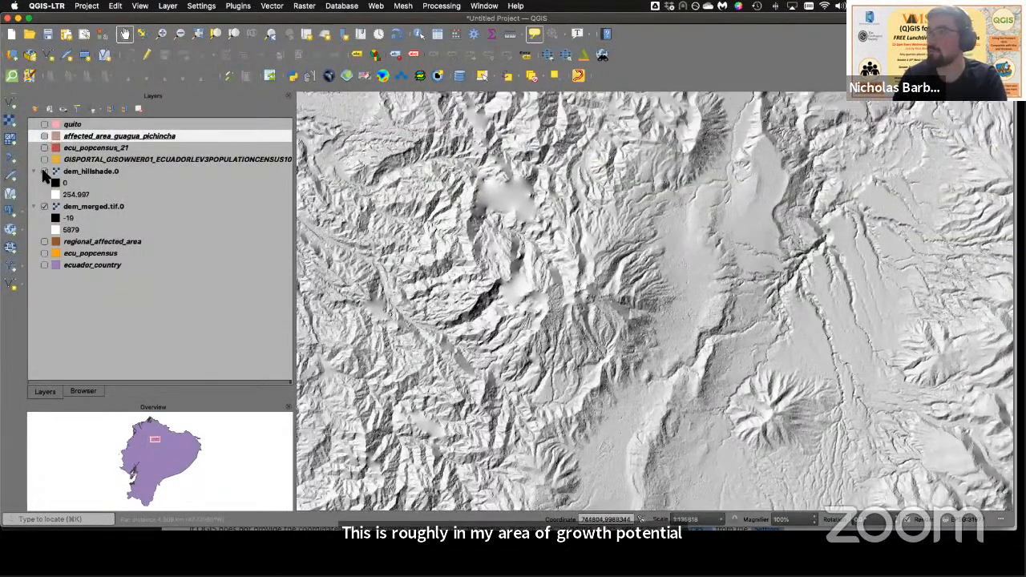
# Step: Hide dem_hillshade.0 to view the underlying elevation raster, and show the hillshade again
pyautogui.click(45, 171)
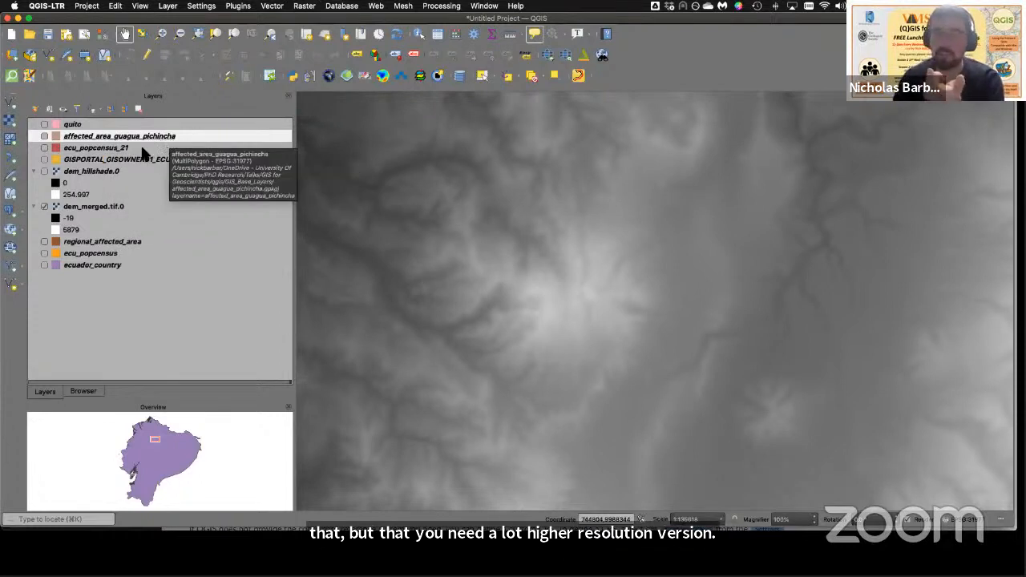
pyautogui.click(99, 173)
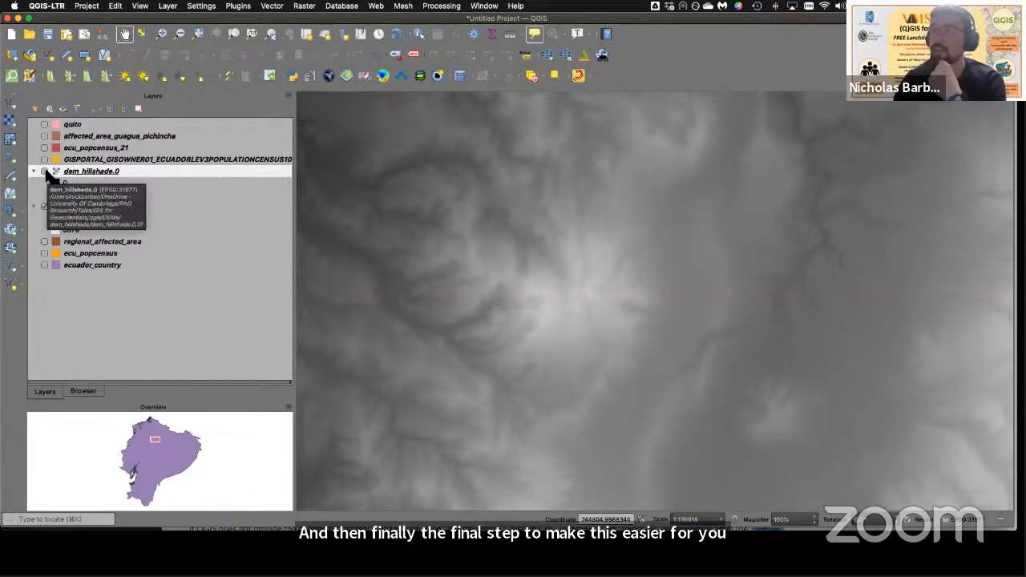
pyautogui.click(94, 206)
pyautogui.click(72, 172)
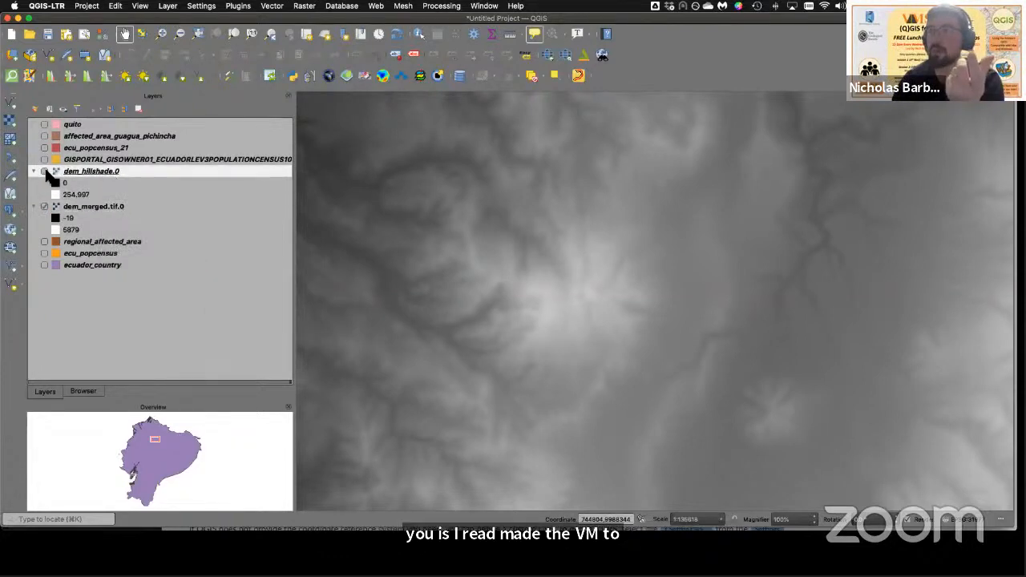
pyautogui.click(45, 171)
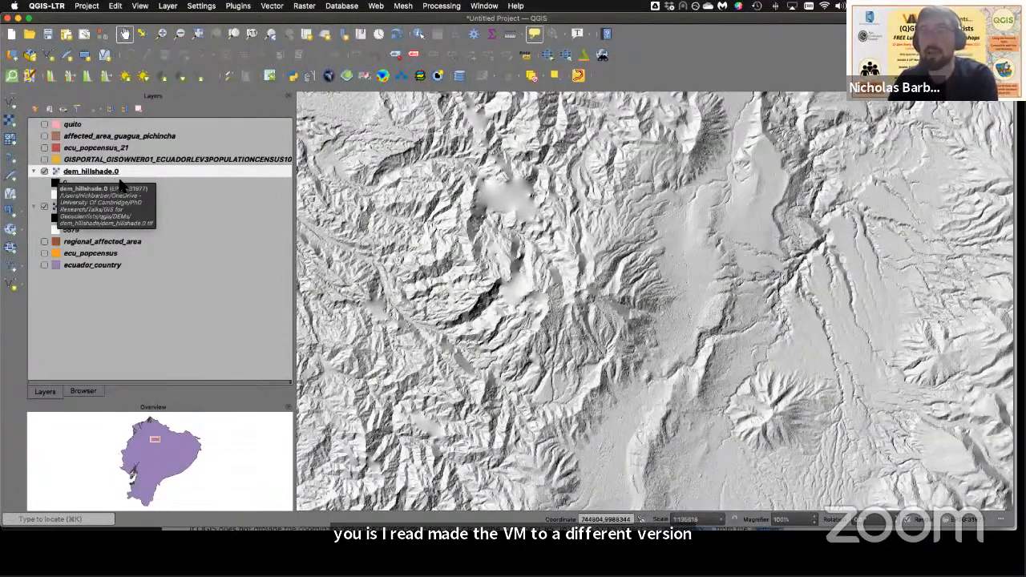
# Step: Find the Hillshade tool among the raster analysis tools without opening it
pyautogui.click(297, 8)
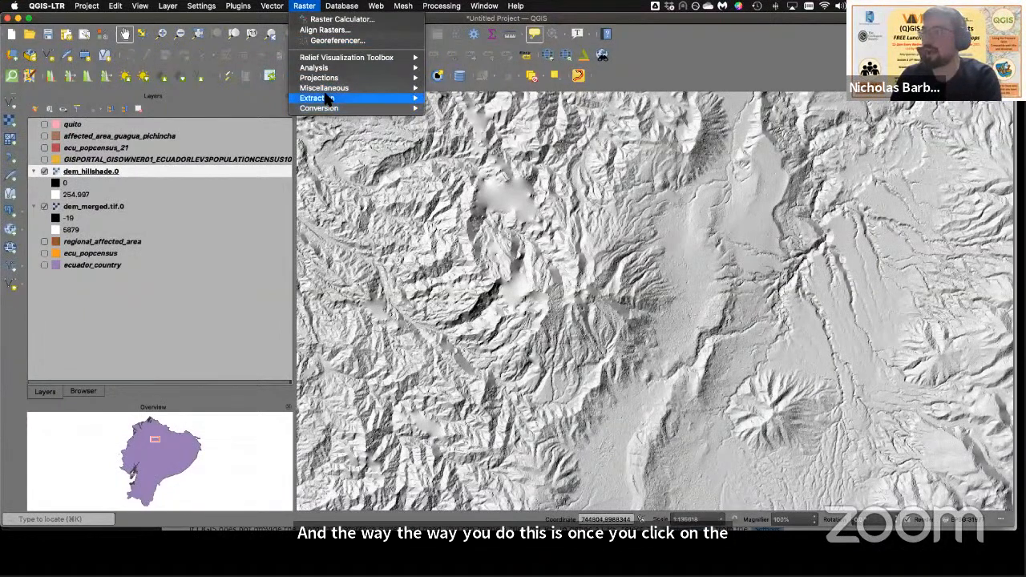
pyautogui.moveTo(328, 90)
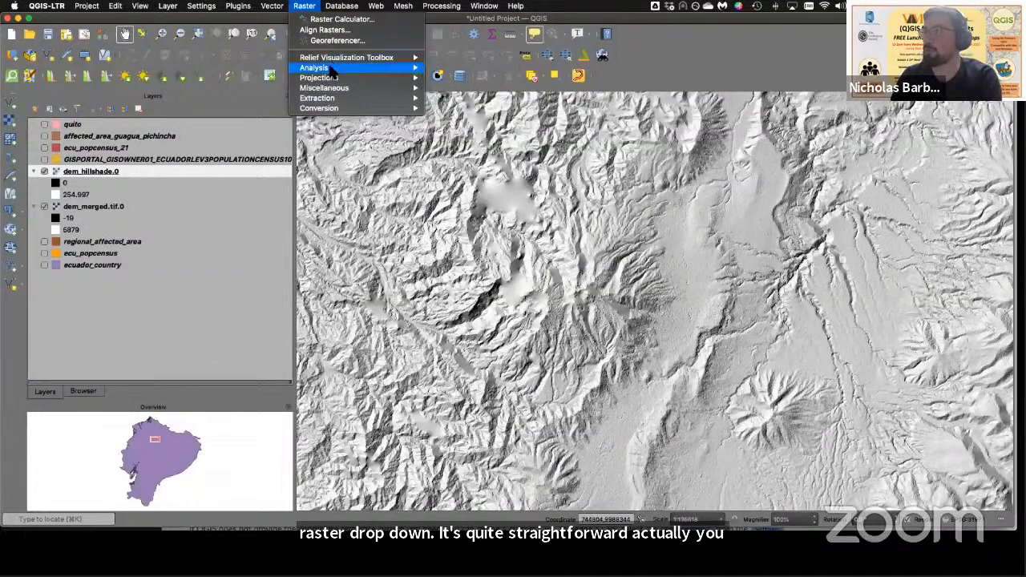
pyautogui.moveTo(331, 71)
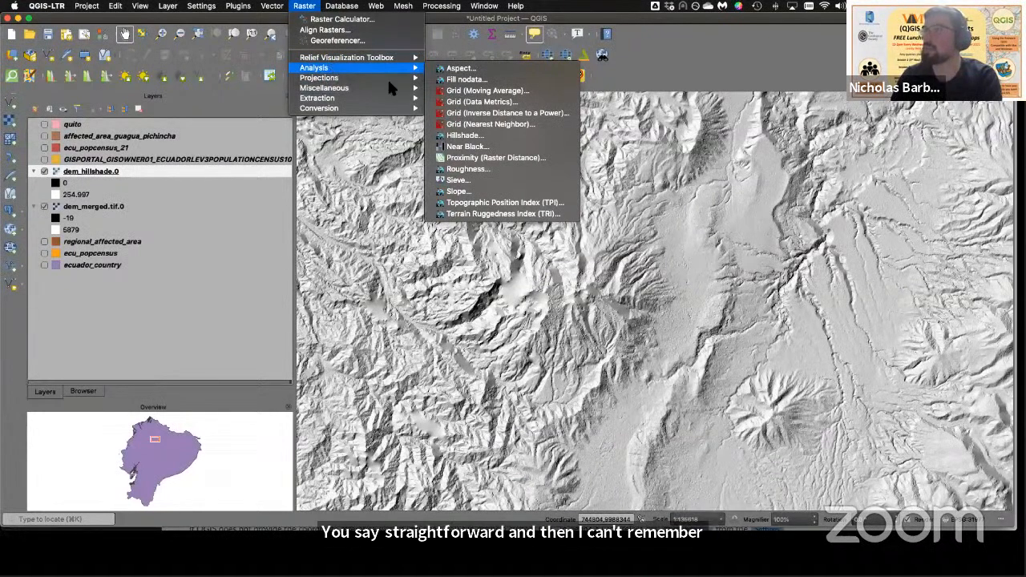
pyautogui.moveTo(385, 68)
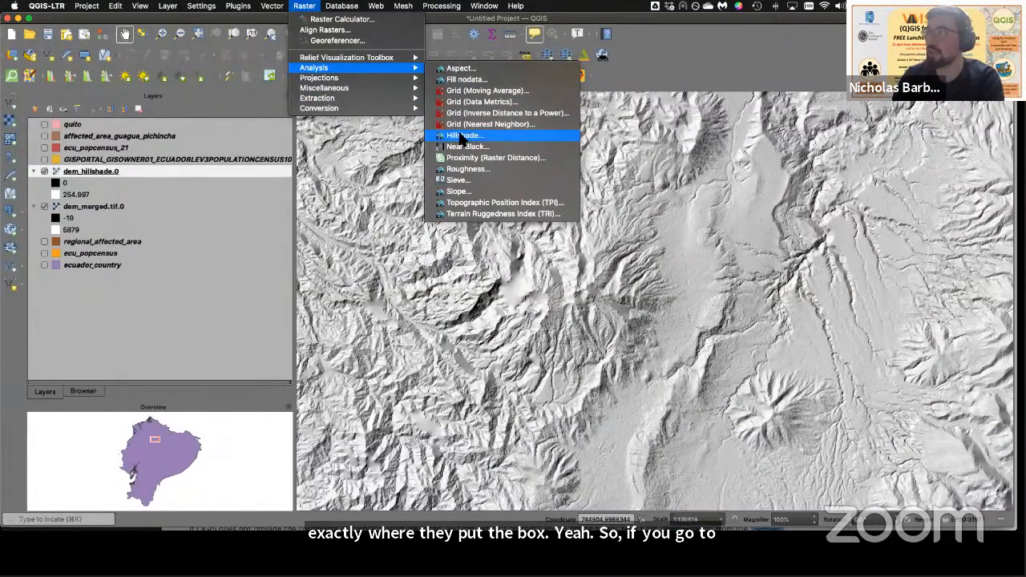
pyautogui.click(708, 43)
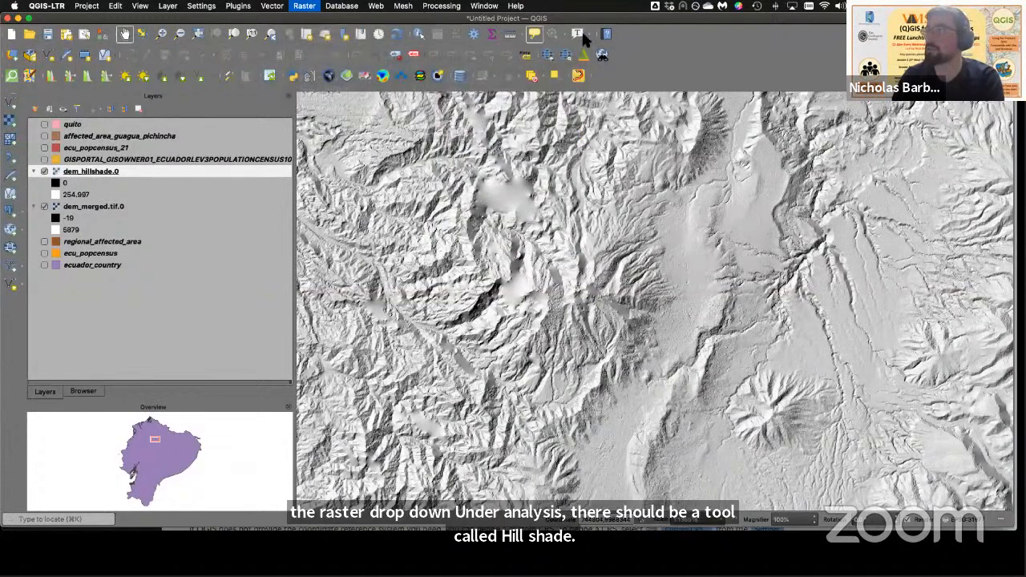
# Step: Search the processing toolbox for hillshade and open the Hillshade tool from Raster terrain analysis
pyautogui.click(474, 32)
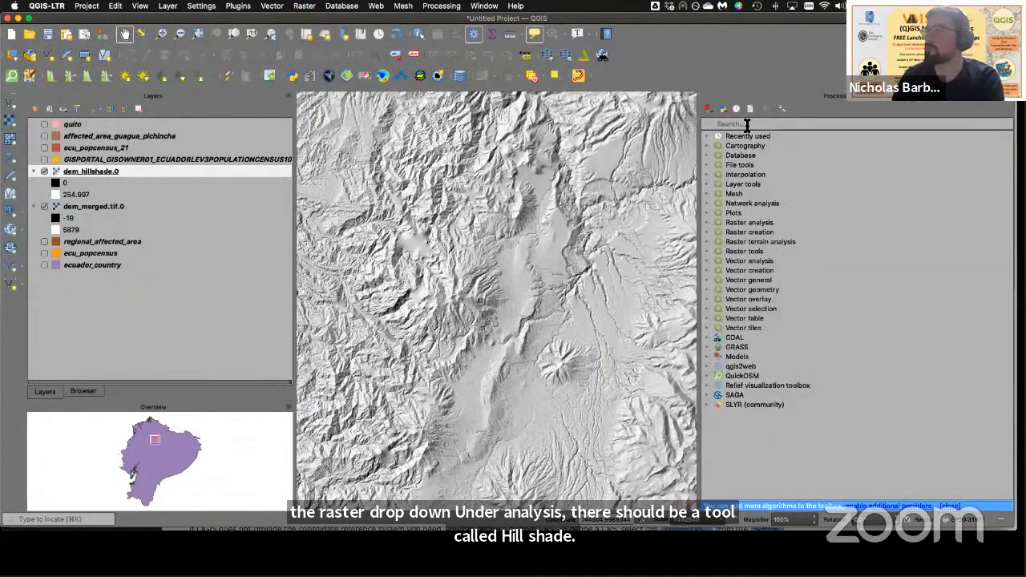
pyautogui.click(745, 124)
pyautogui.write('hill')
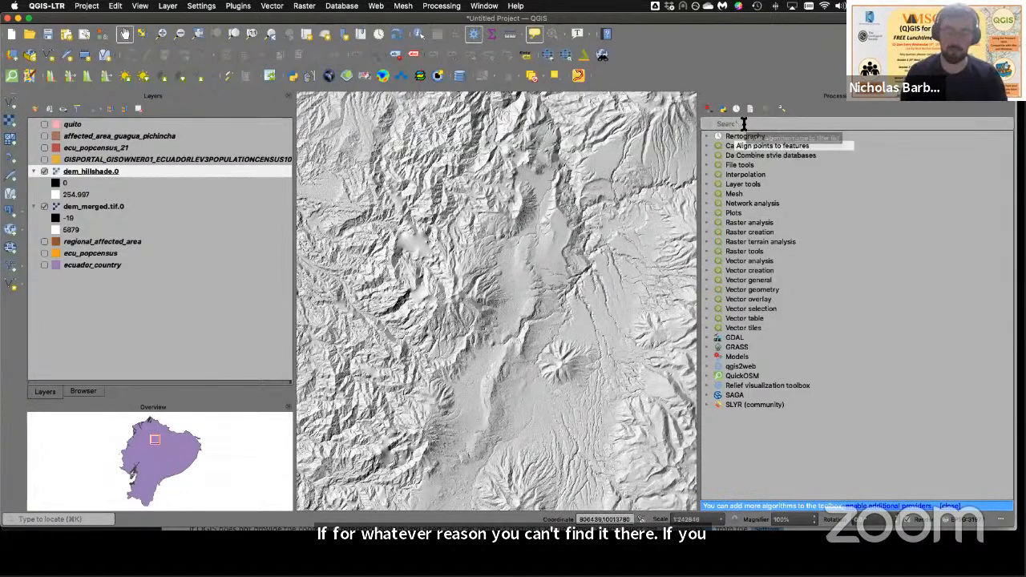
pyautogui.write('shade')
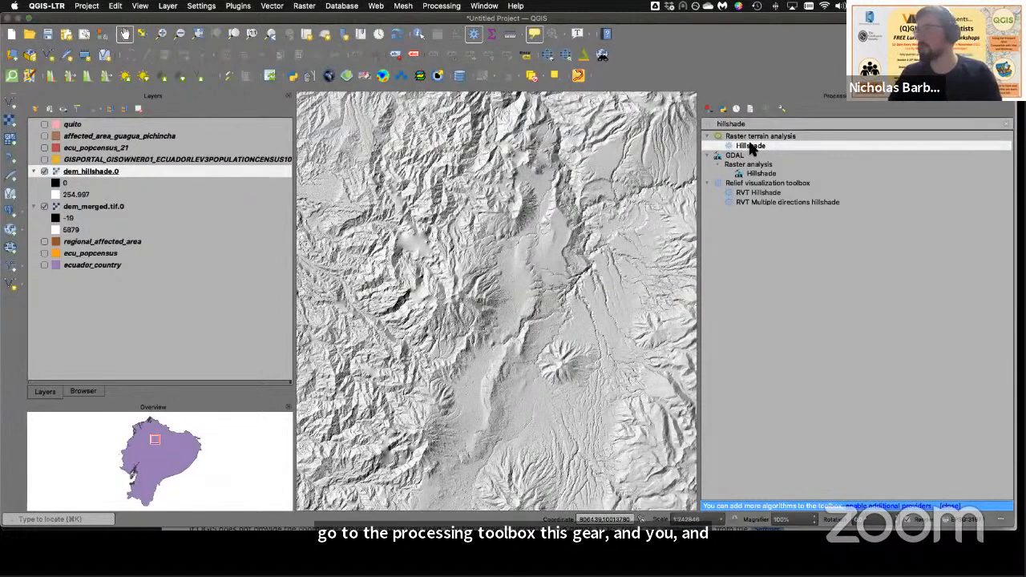
pyautogui.doubleClick(751, 146)
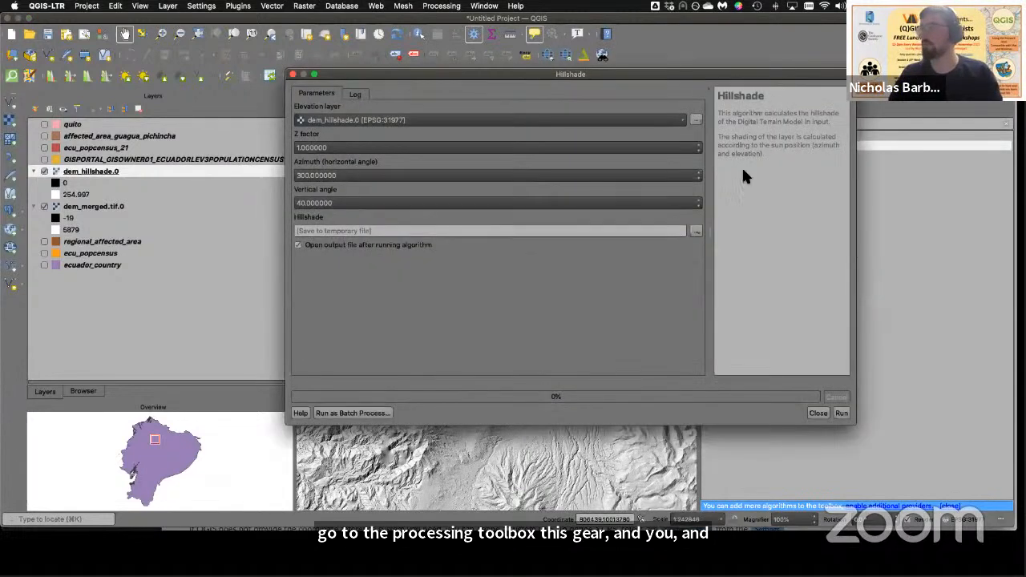
# Step: Set the Hillshade elevation layer to dem_merged.tif.0, and close the tool and the processing toolbox without running it
pyautogui.click(554, 122)
pyautogui.click(486, 131)
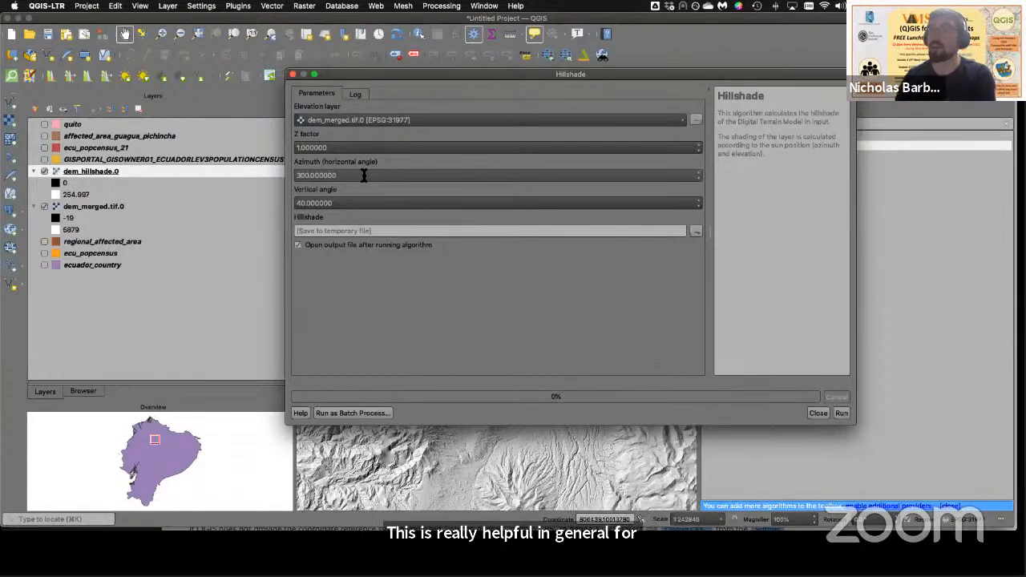
pyautogui.click(293, 74)
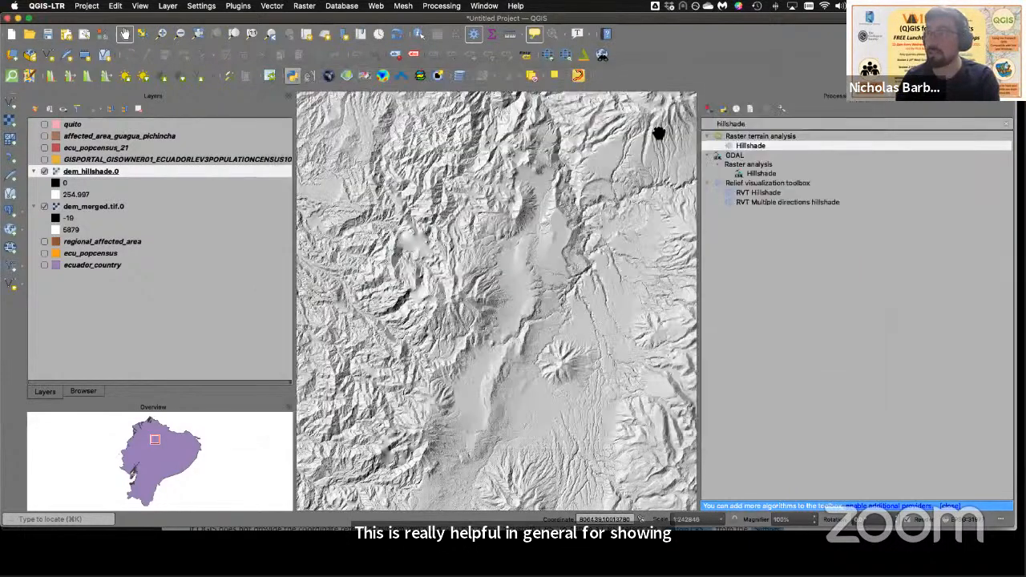
pyautogui.click(1008, 96)
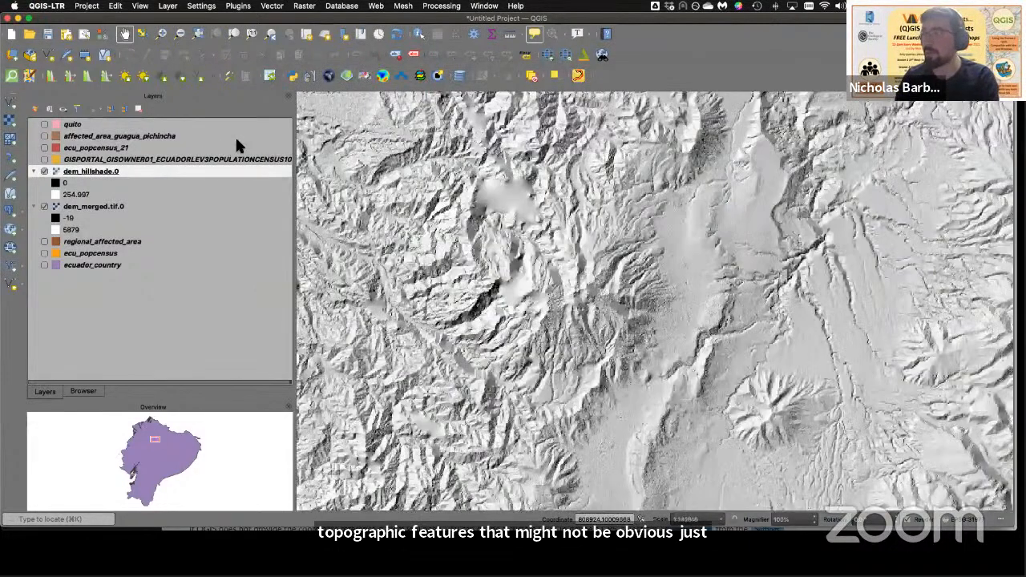
# Step: Hide dem_hillshade.0 so that only the dem_merged.tif.0 elevation raster is drawn around the volcano
pyautogui.click(44, 171)
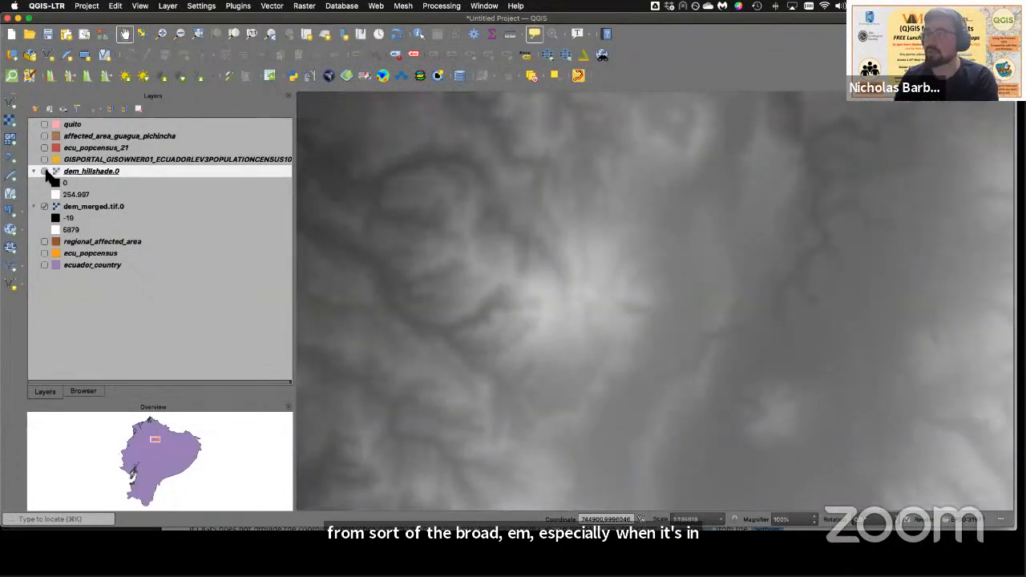
pyautogui.moveTo(536, 284); pyautogui.dragTo(599, 290)
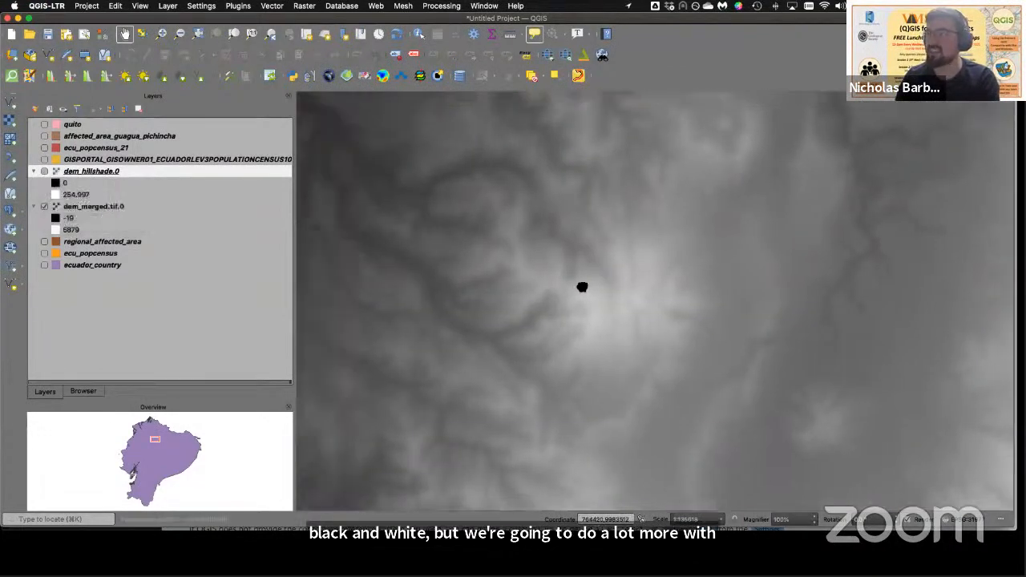
# Step: Turn on the dem_hillshade.0 layer over the merged elevation raster
pyautogui.click(44, 172)
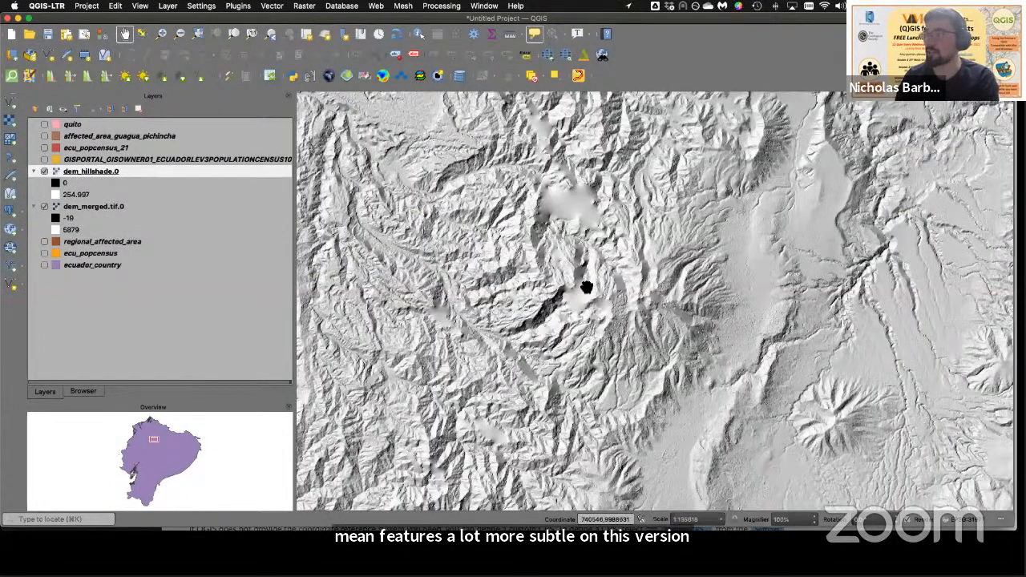
pyautogui.moveTo(591, 226); pyautogui.dragTo(587, 229)
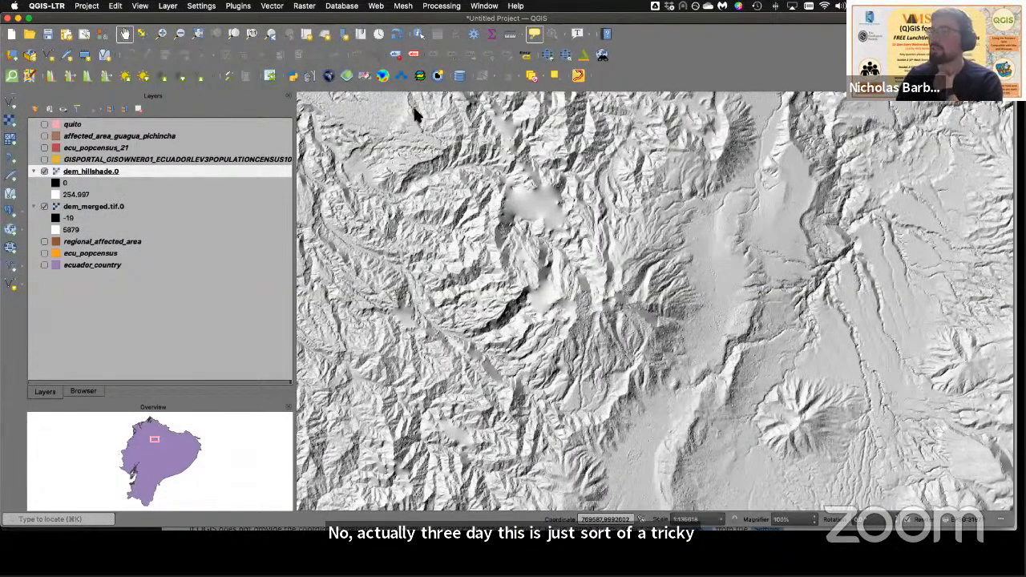
# Step: Open the Georeferencer and position its window over the map
pyautogui.click(304, 7)
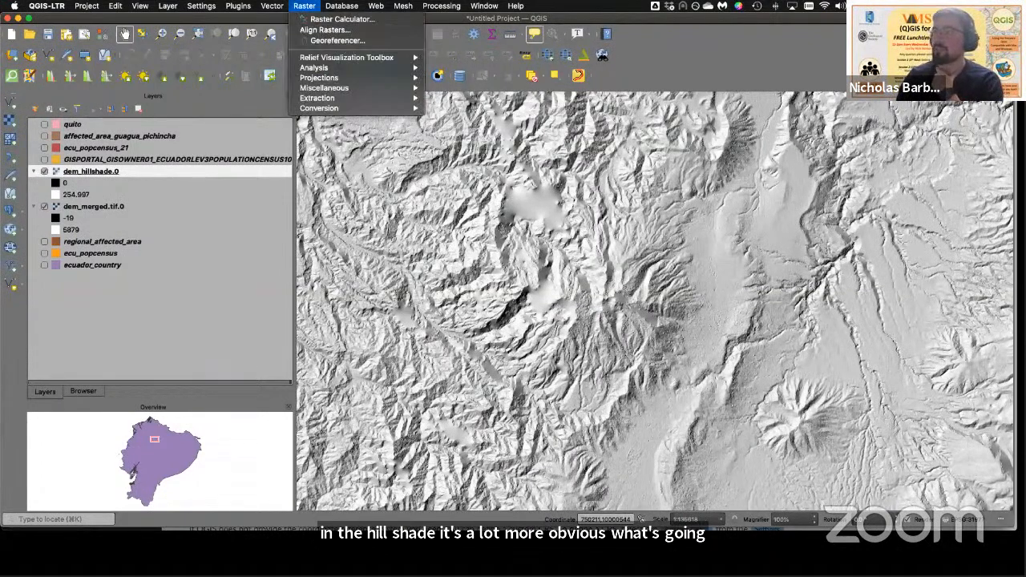
pyautogui.click(329, 41)
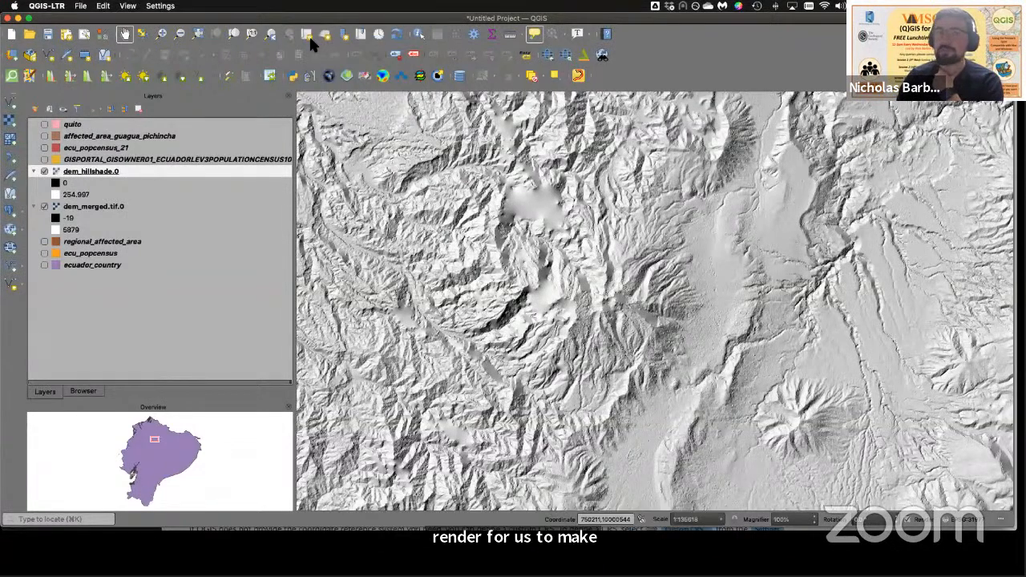
pyautogui.moveTo(685, 81); pyautogui.dragTo(694, 28)
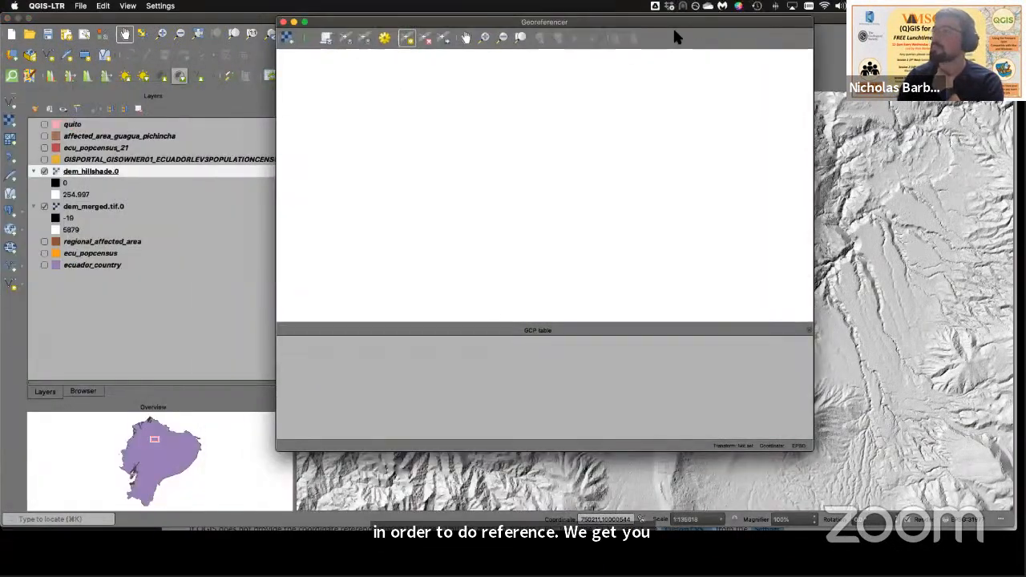
pyautogui.moveTo(616, 24); pyautogui.dragTo(618, 51)
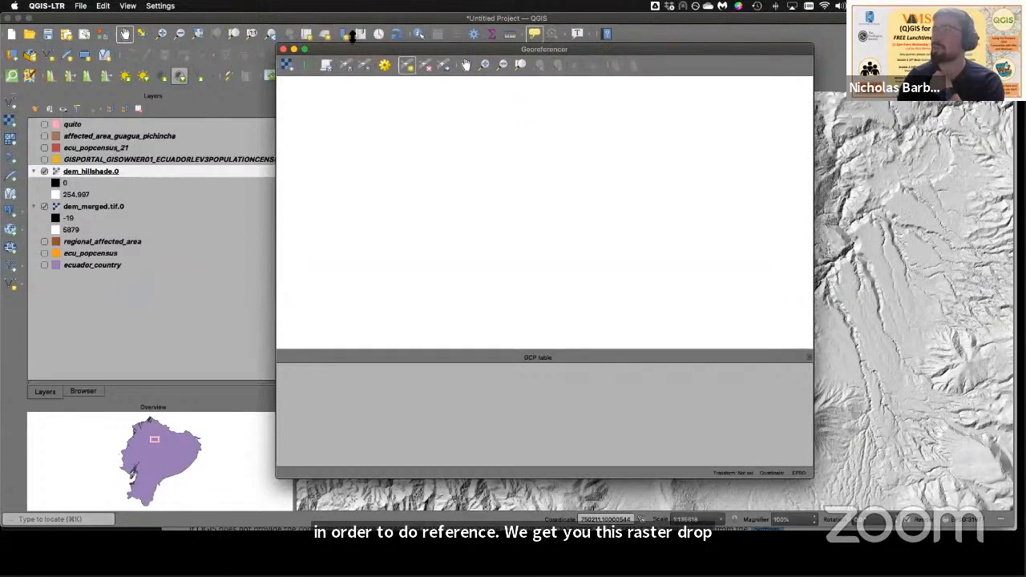
# Step: Load the raster GP_Hazard_Map.jpg from the Geology folder inside the qgis folder into the Georeferencer
pyautogui.click(289, 66)
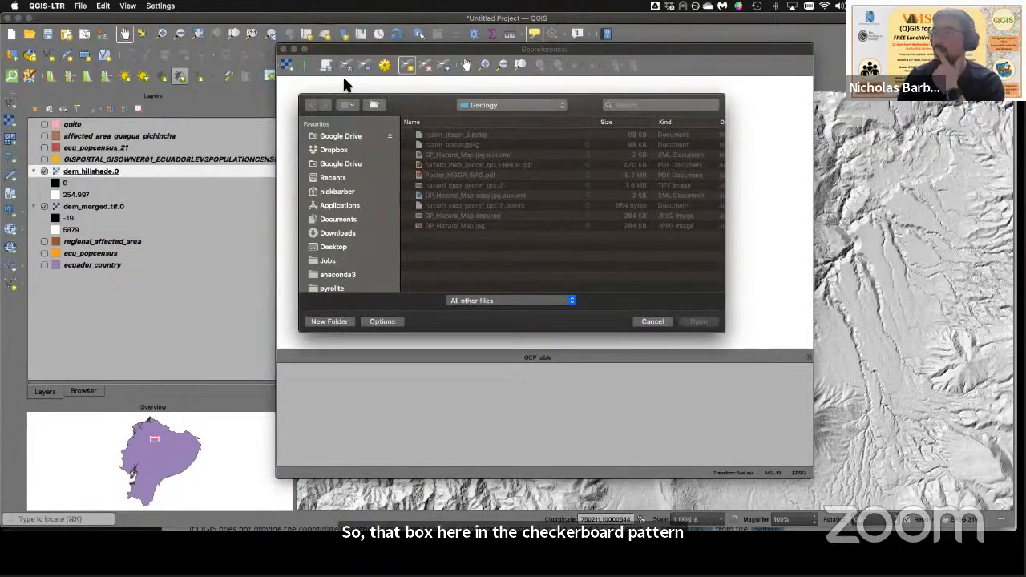
pyautogui.click(538, 112)
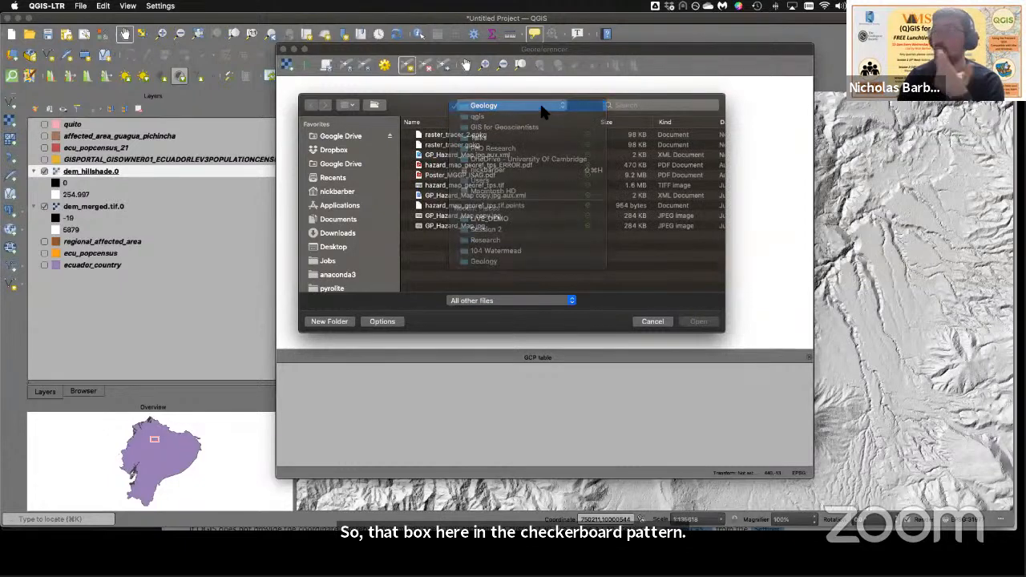
pyautogui.click(502, 117)
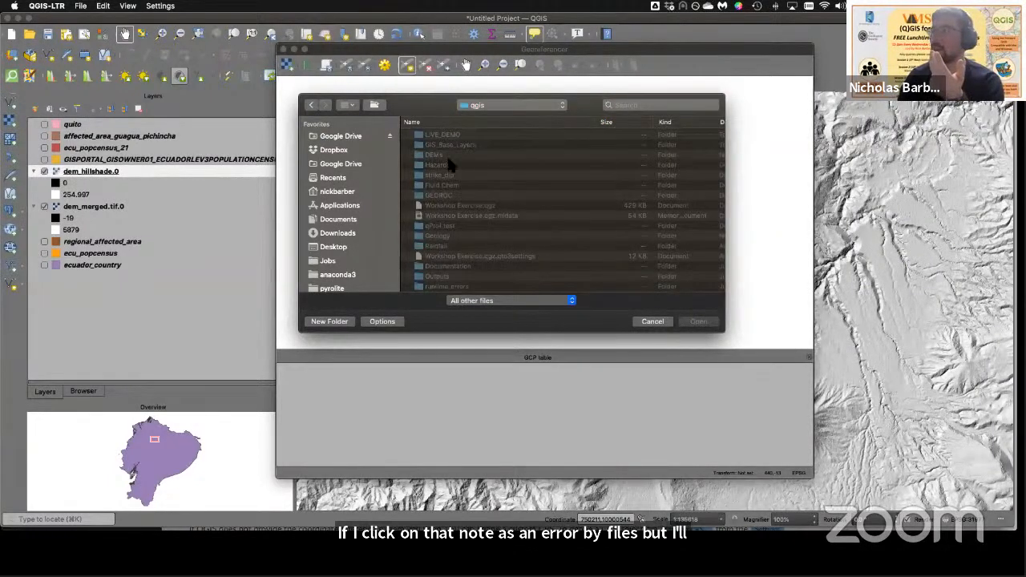
pyautogui.scroll(-1, 455, 153)
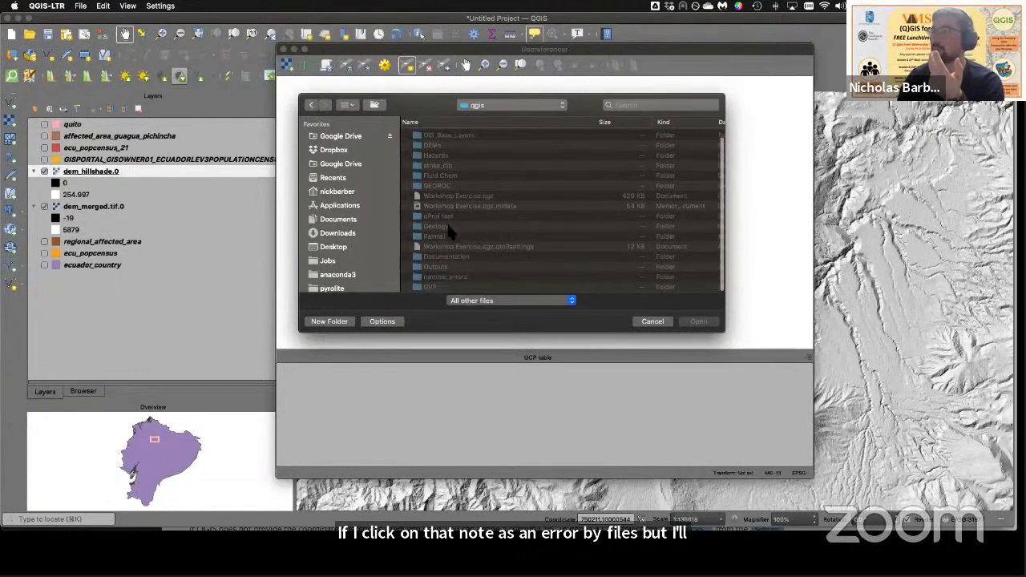
pyautogui.doubleClick(449, 228)
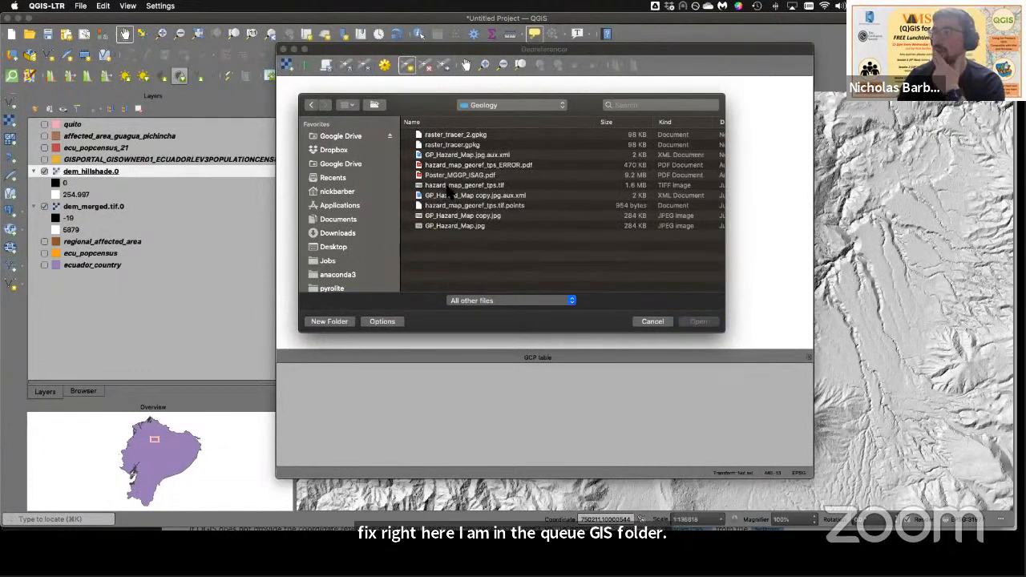
pyautogui.click(462, 227)
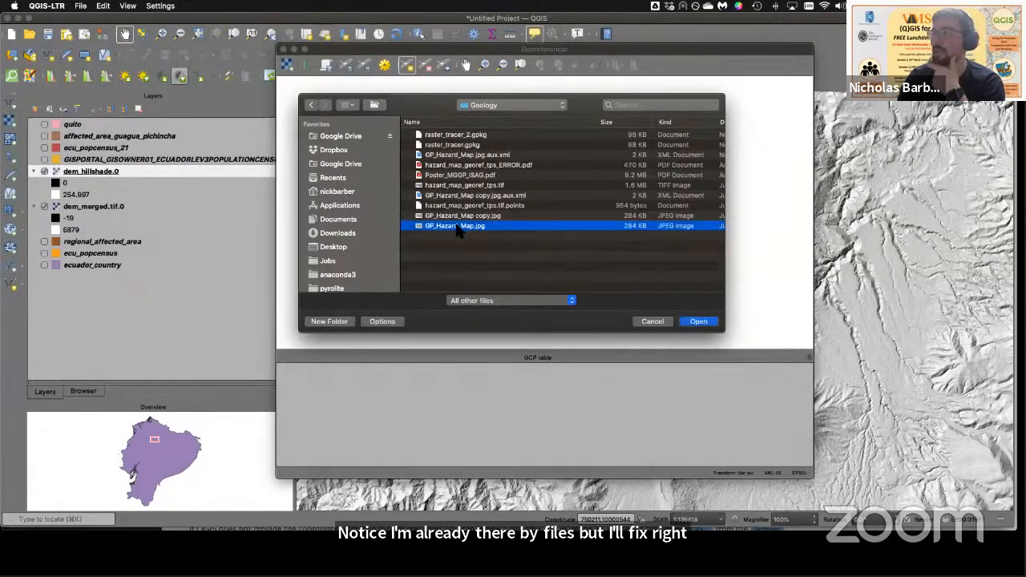
pyautogui.click(698, 322)
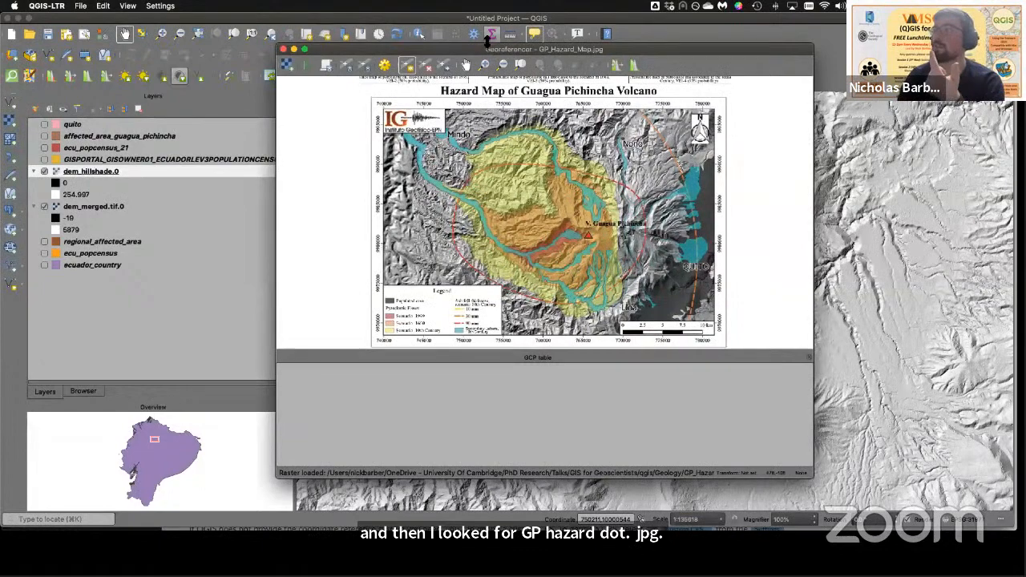
pyautogui.moveTo(503, 51); pyautogui.dragTo(546, 56)
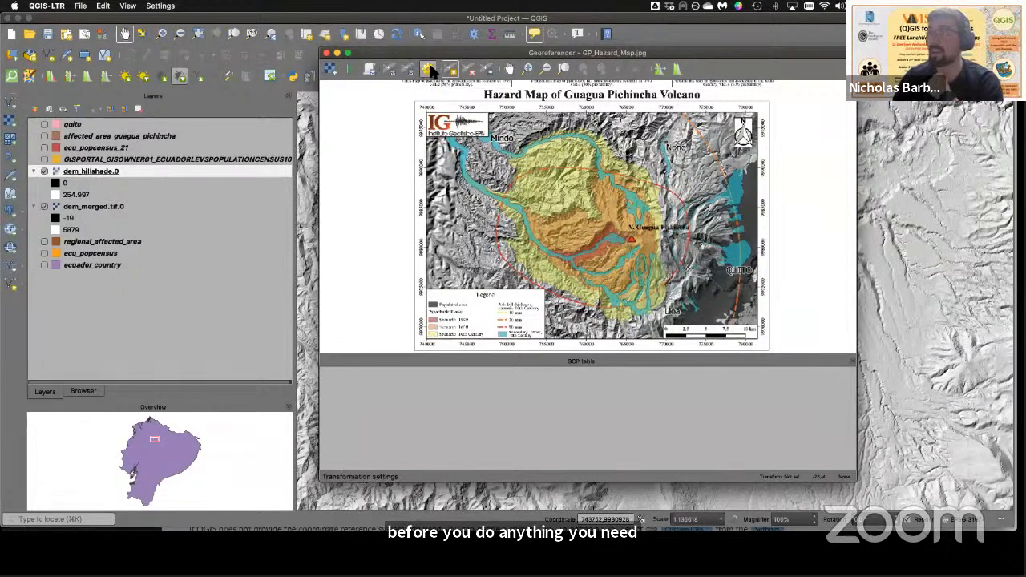
# Step: Return to the main window, check the raster tools for the Georeferencer, and search the Processing Toolbox for "georefer"
pyautogui.click(298, 22)
pyautogui.click(304, 6)
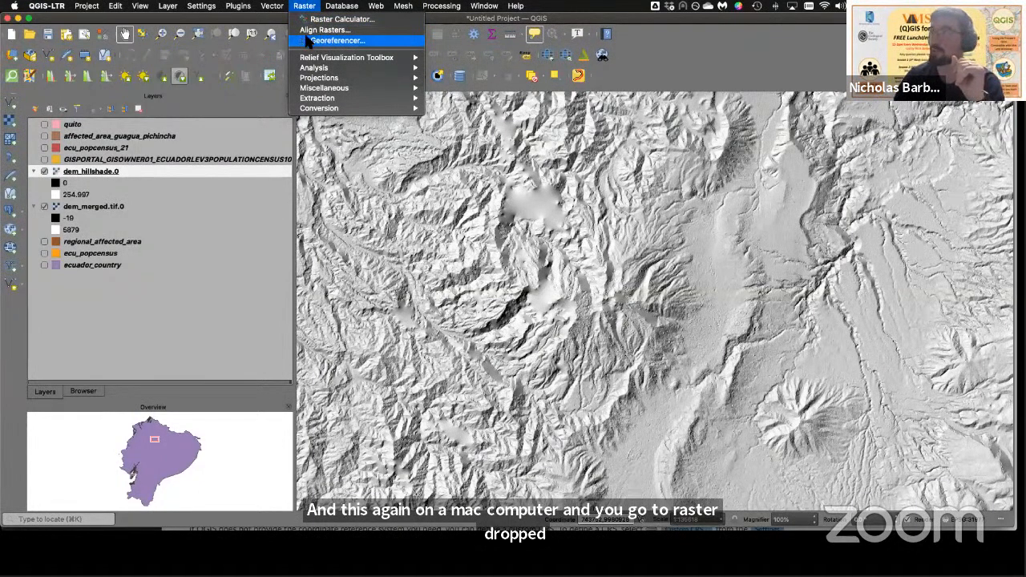
pyautogui.click(648, 49)
pyautogui.click(474, 33)
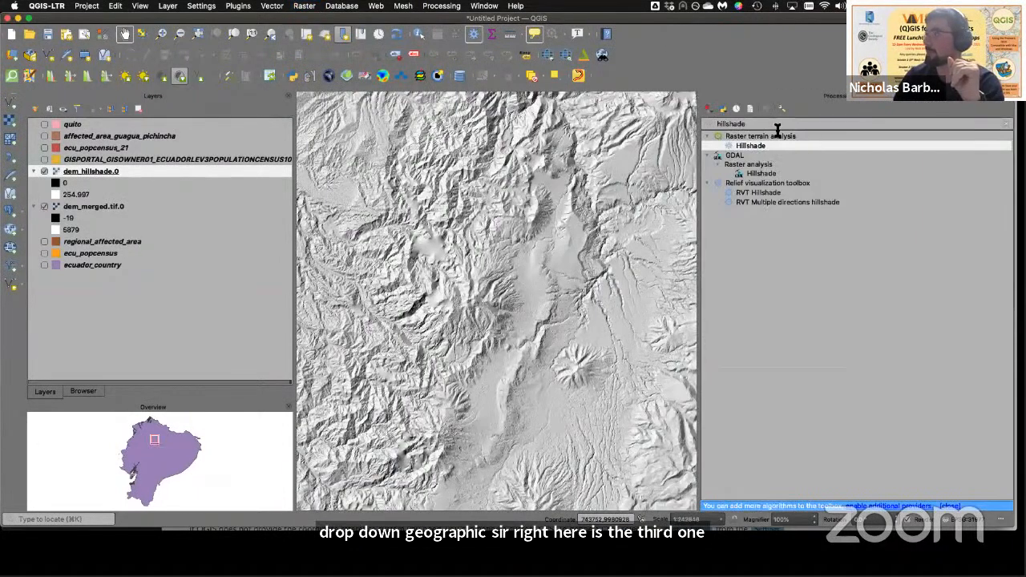
pyautogui.press('super+a')
pyautogui.write('geo')
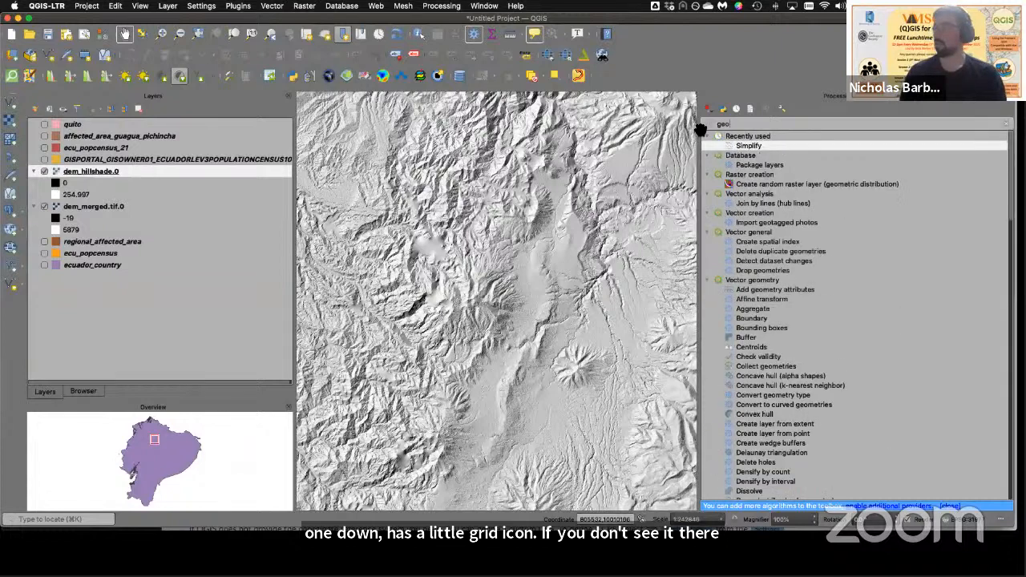
pyautogui.write('refer')
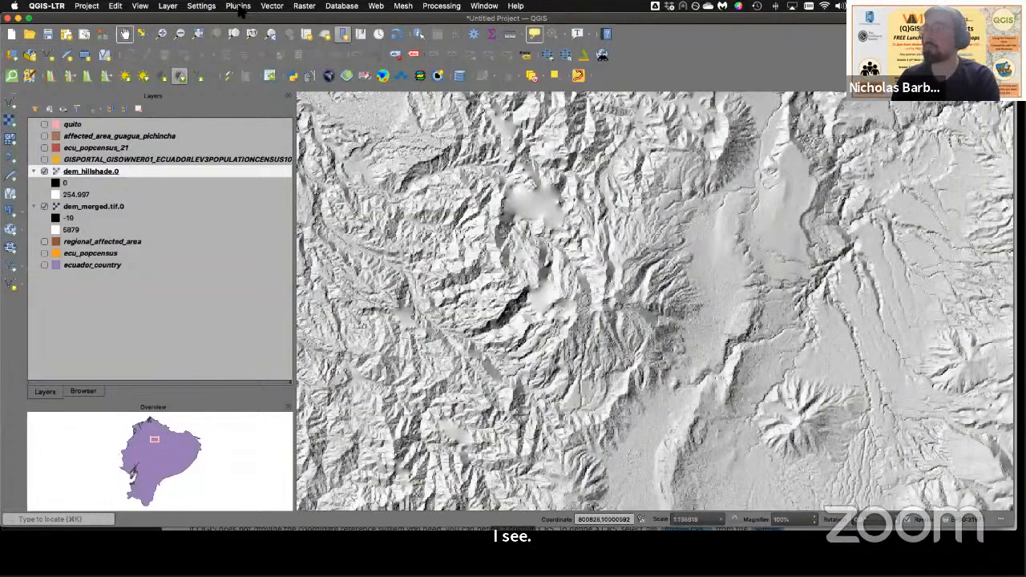
# Step: Look through the list of installed plugins for a Georeferencer plugin, and close the plugin manager
pyautogui.click(240, 7)
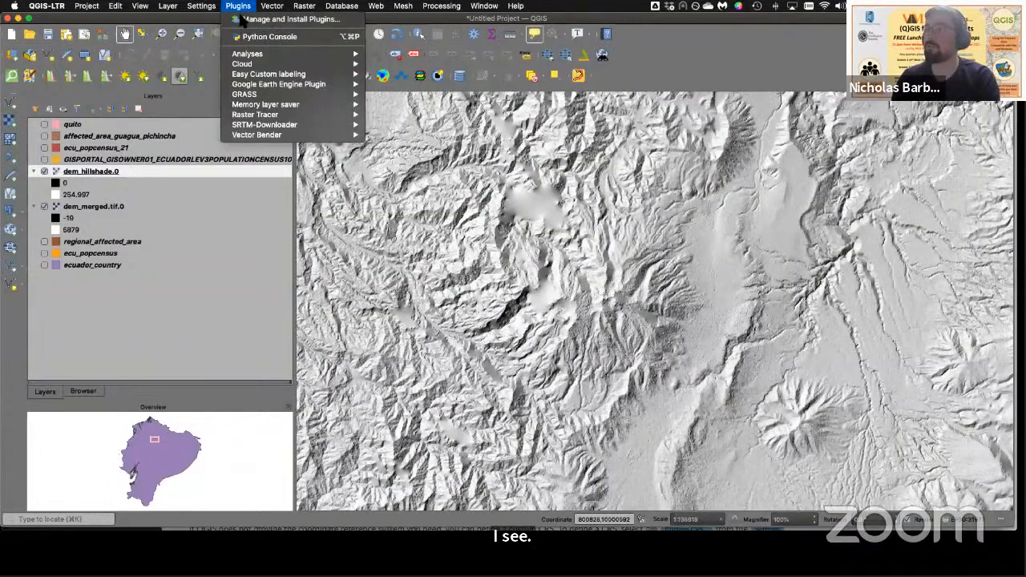
pyautogui.click(245, 20)
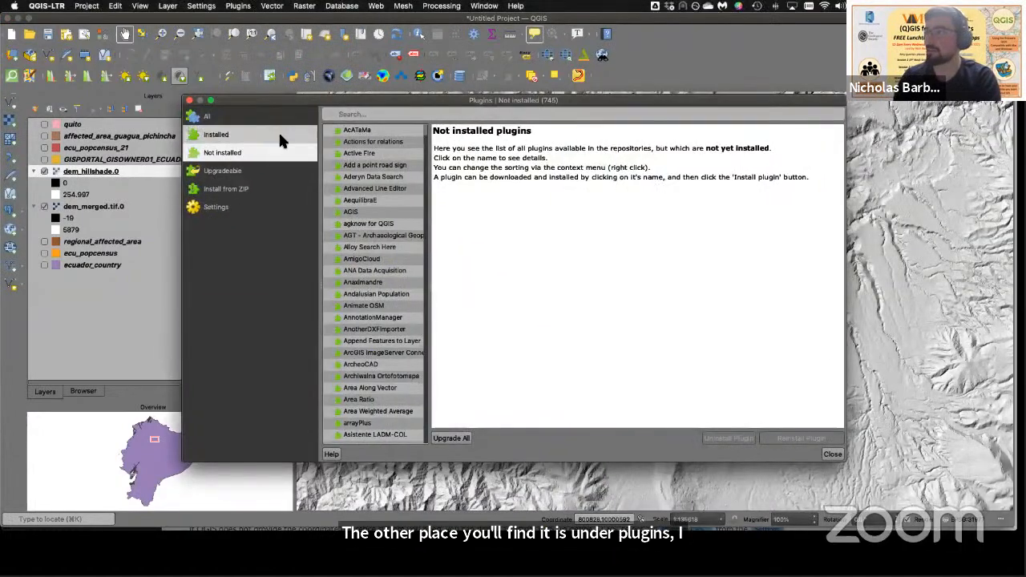
pyautogui.click(278, 132)
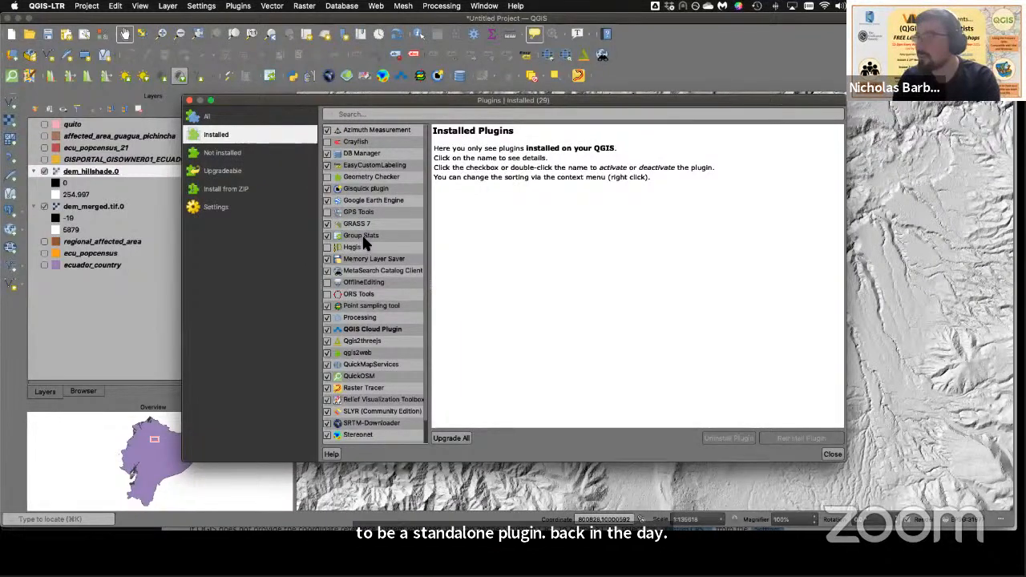
pyautogui.click(371, 176)
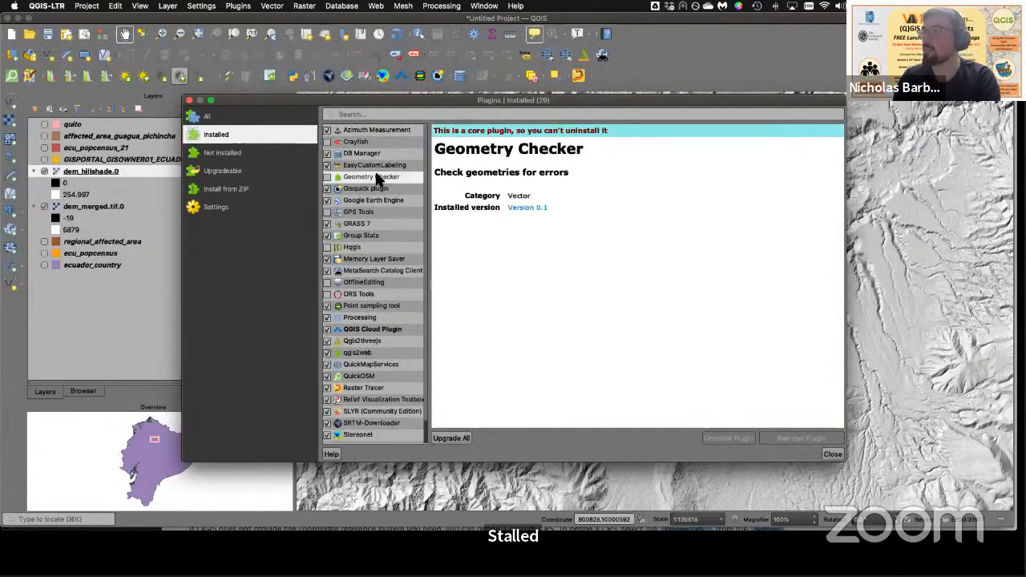
pyautogui.scroll(-2, 385, 220)
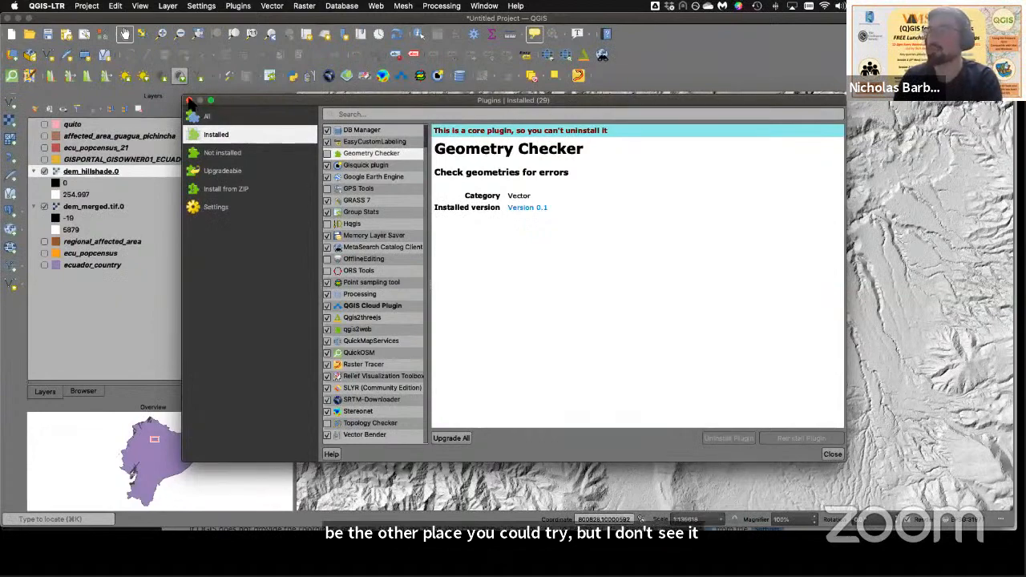
pyautogui.press('Escape')
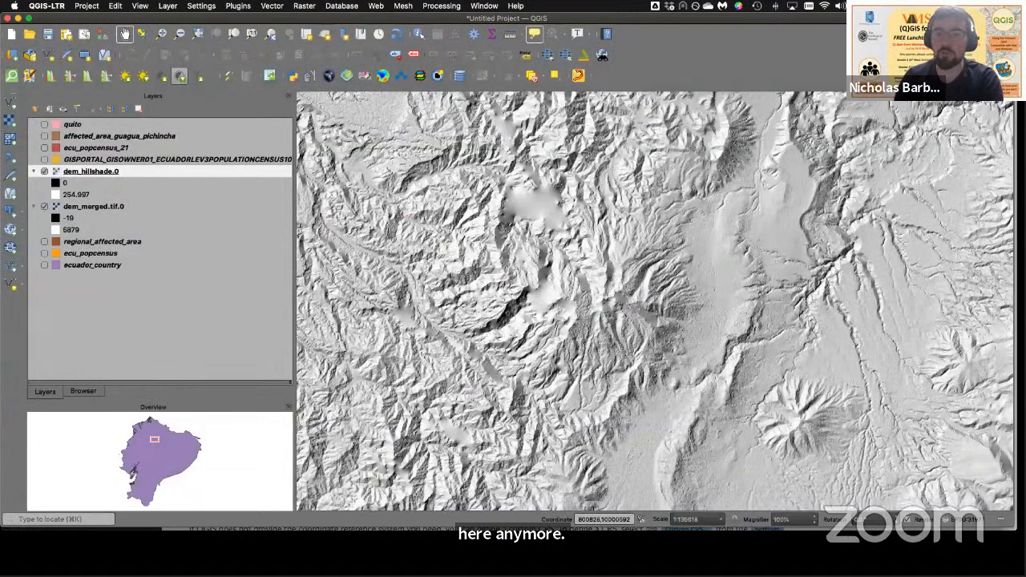
# Step: Bring the Georeferencer window holding GP_Hazard_Map.jpg back to the front
pyautogui.click(313, 6)
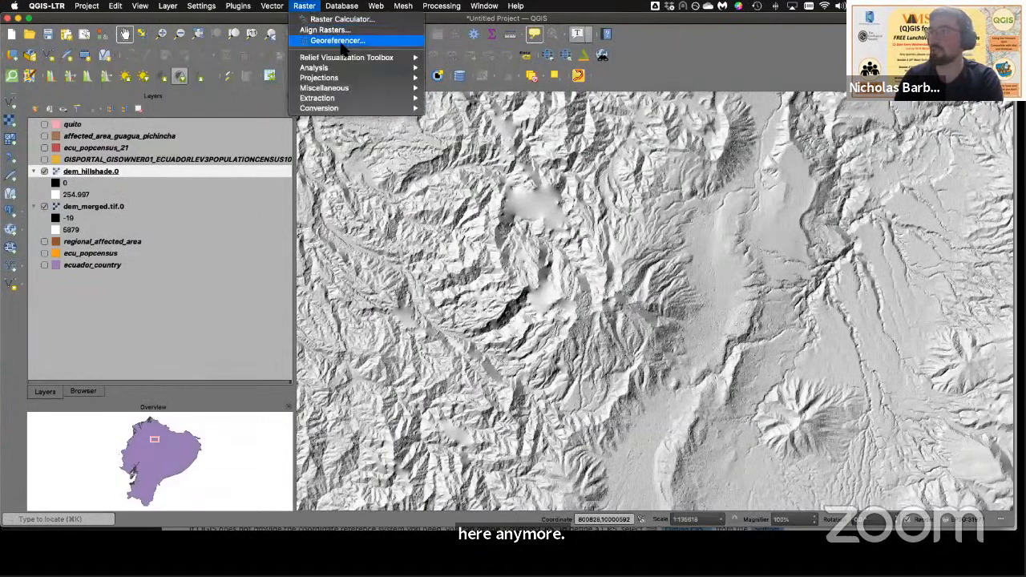
pyautogui.click(305, 7)
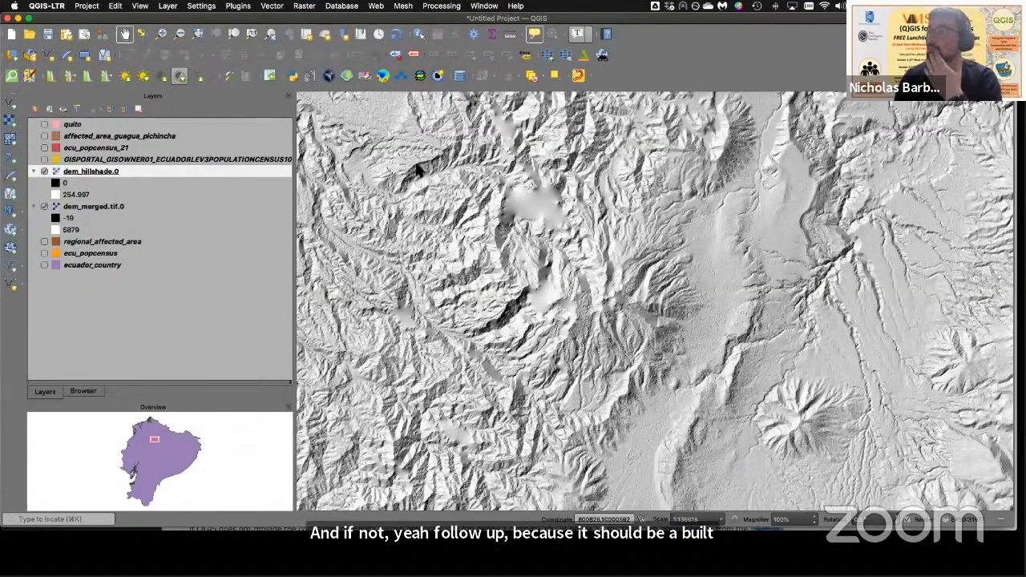
pyautogui.hotkey('ctrl', 'Up')
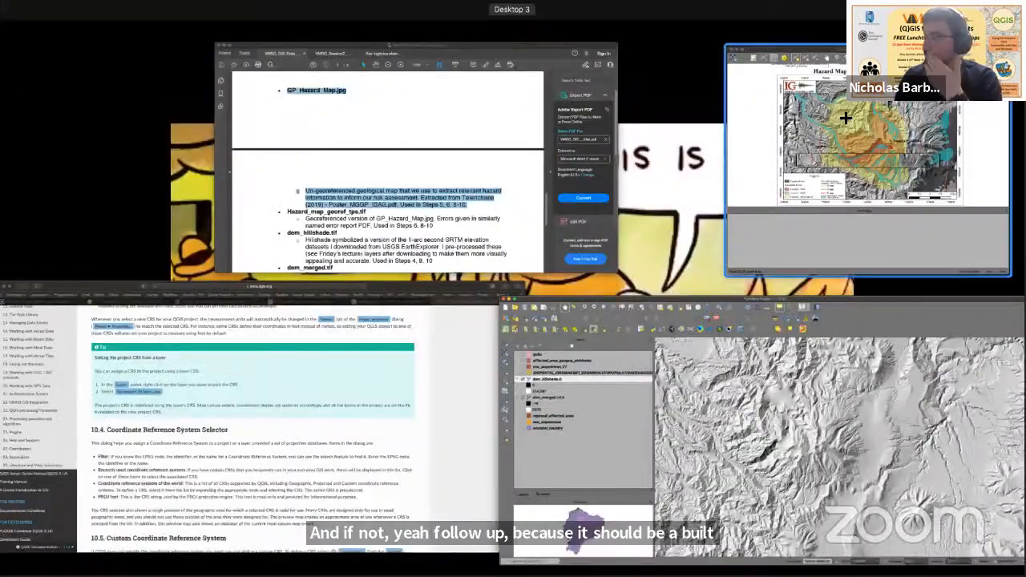
pyautogui.click(858, 113)
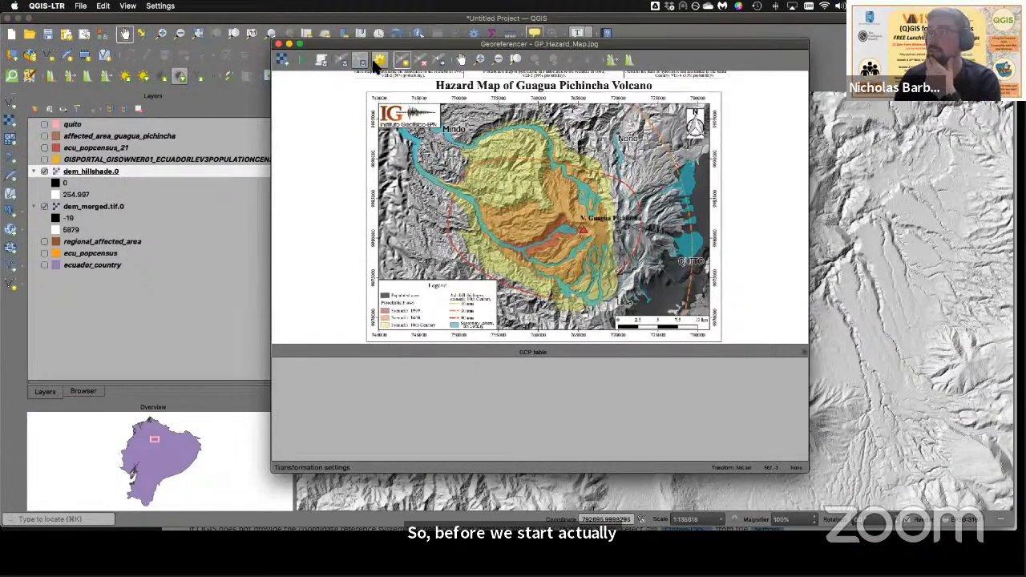
# Step: Open the transformation settings beside the hazard map and set the transformation type to Thin Plate Spline
pyautogui.click(380, 60)
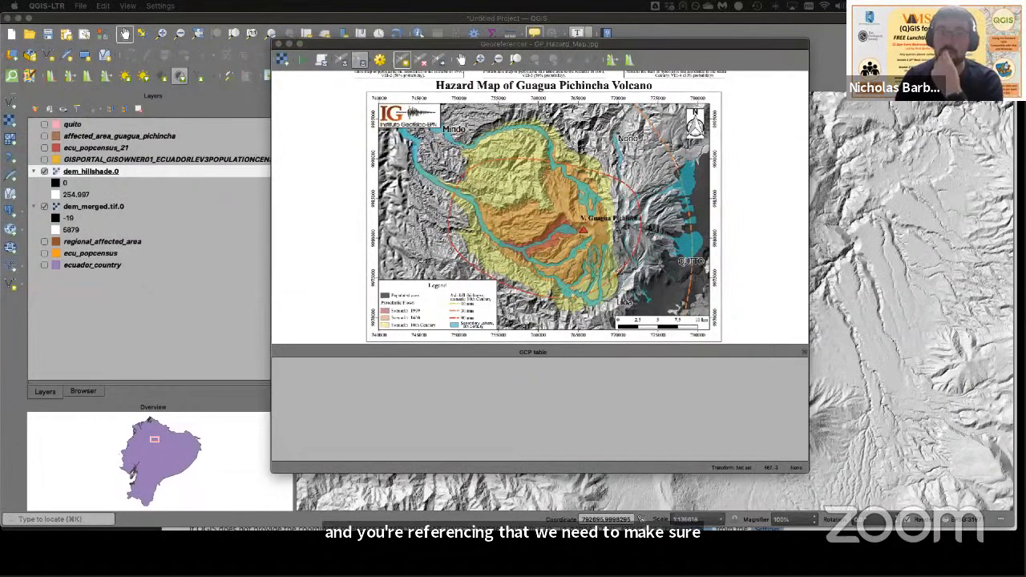
pyautogui.moveTo(325, 58); pyautogui.dragTo(218, 58)
pyautogui.click(249, 91)
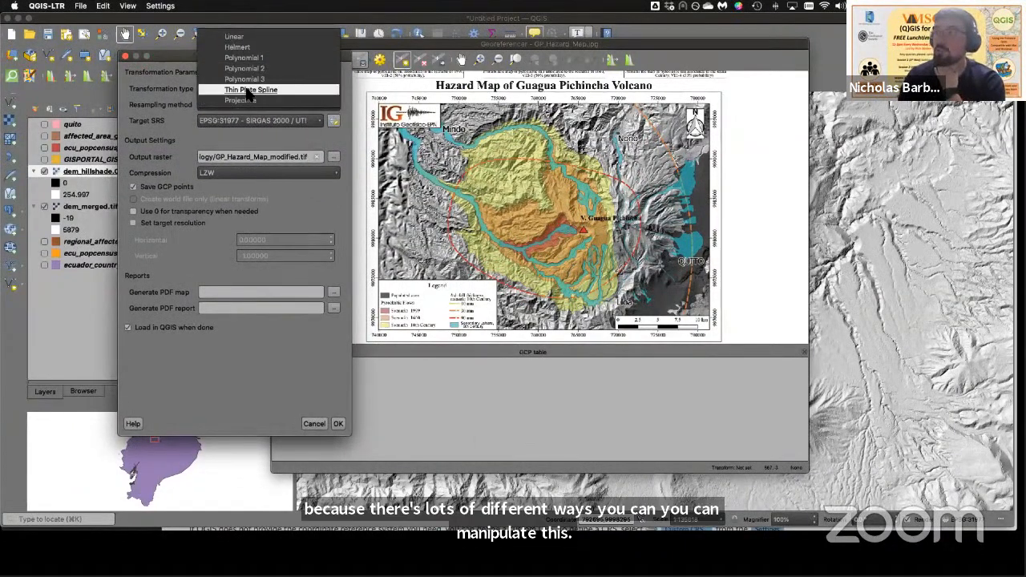
pyautogui.click(249, 90)
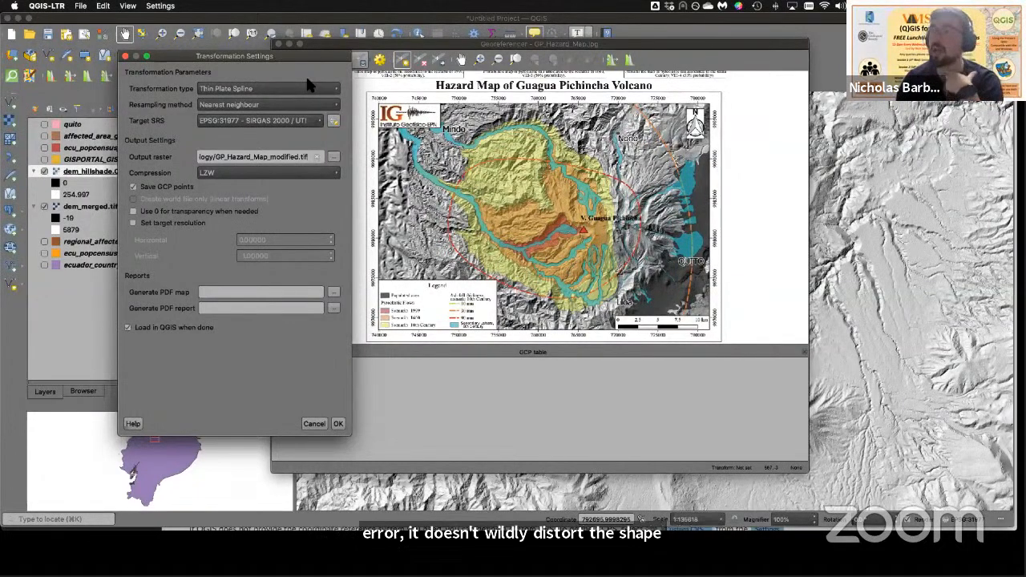
pyautogui.click(287, 88)
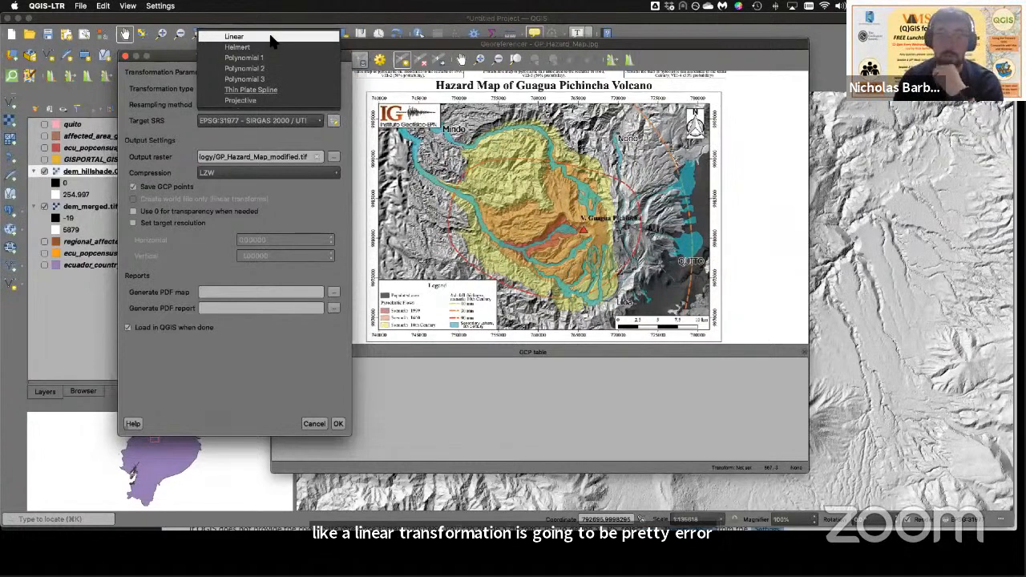
pyautogui.click(270, 90)
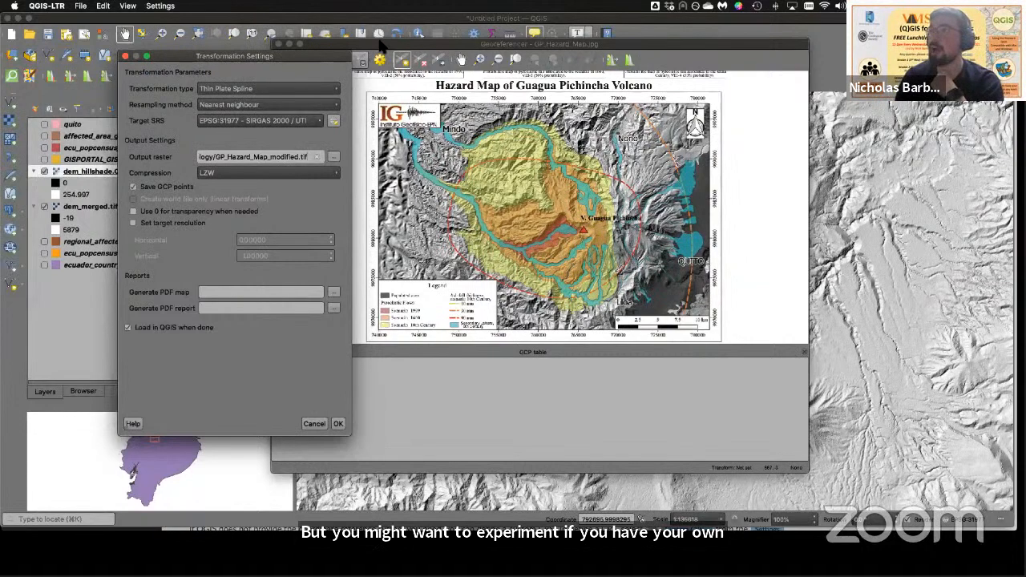
pyautogui.moveTo(431, 46); pyautogui.dragTo(495, 46)
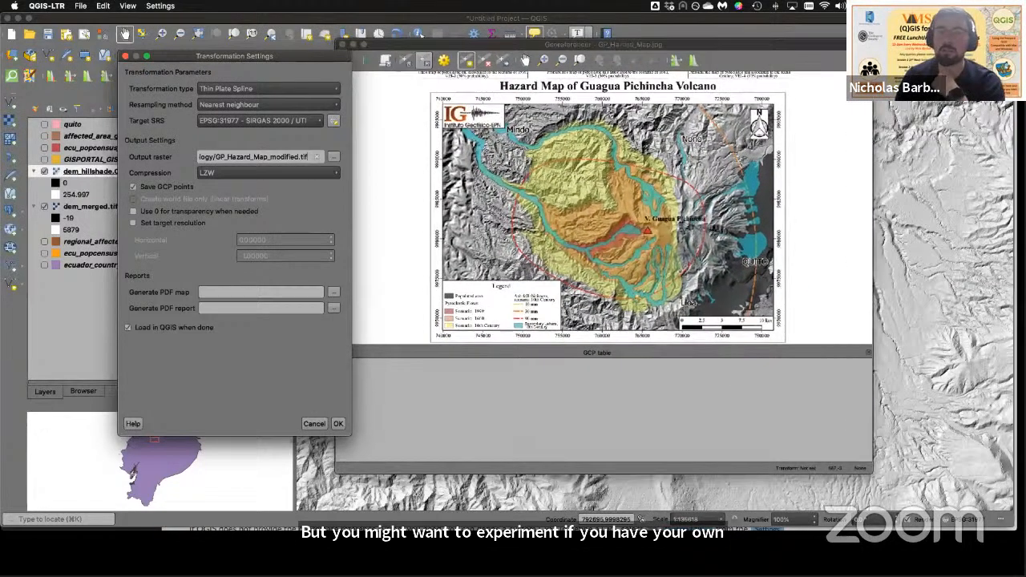
pyautogui.moveTo(418, 44); pyautogui.dragTo(463, 41)
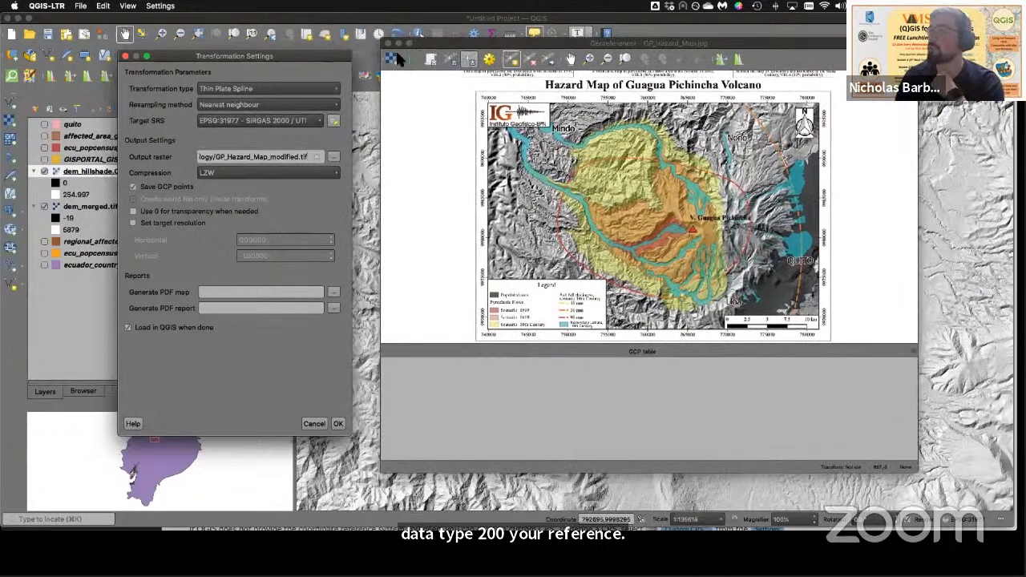
# Step: Bring the Georeferencer window with the hazard map back in front of the main map window
pyautogui.click(263, 32)
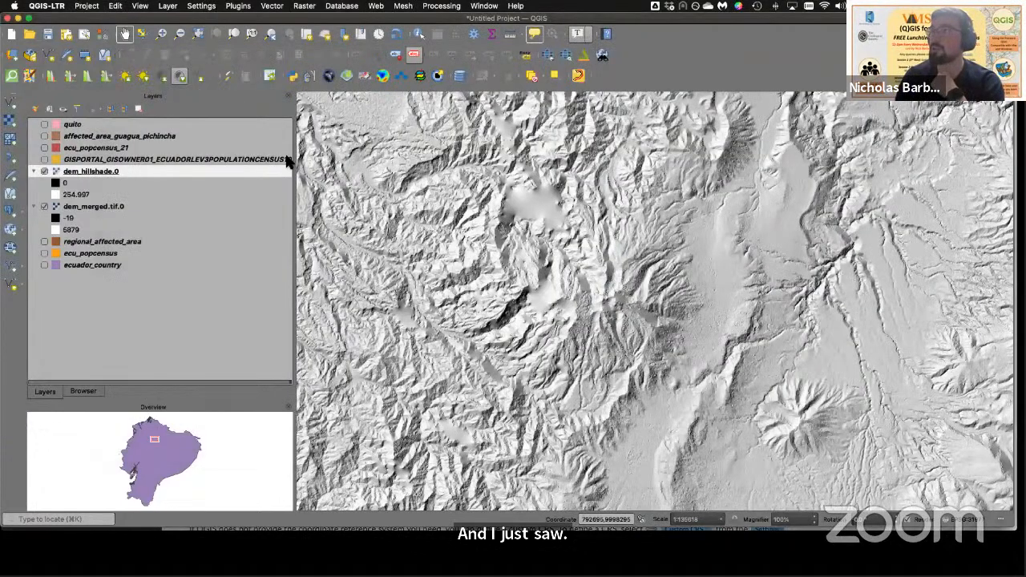
pyautogui.hotkey('ctrl', 'Up')
pyautogui.click(393, 64)
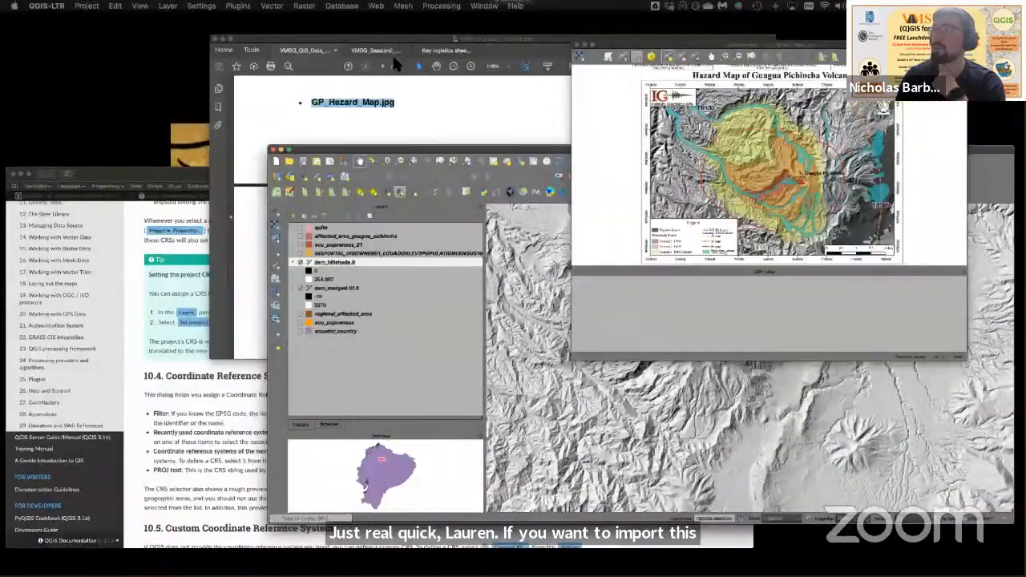
pyautogui.click(393, 60)
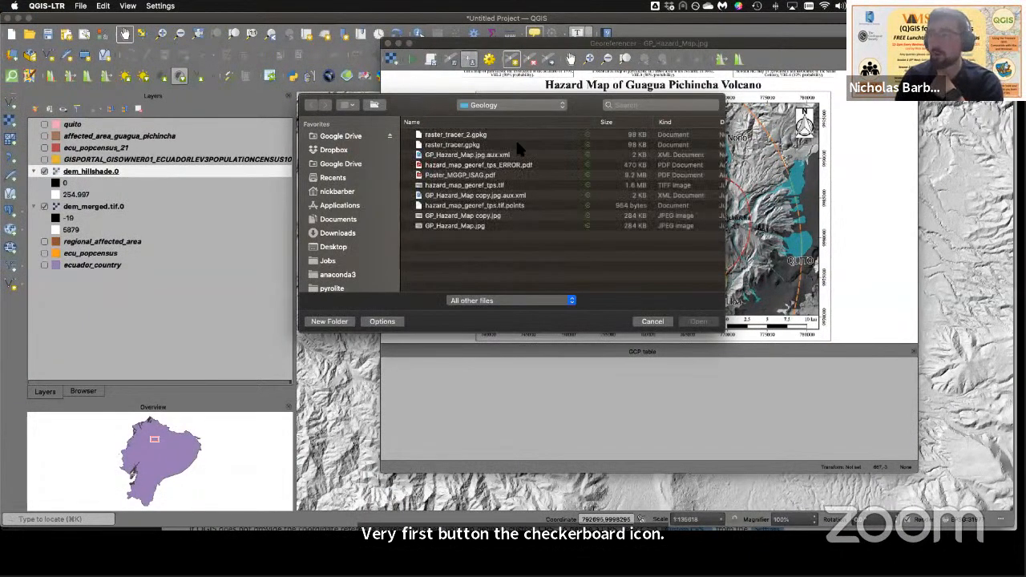
pyautogui.click(446, 228)
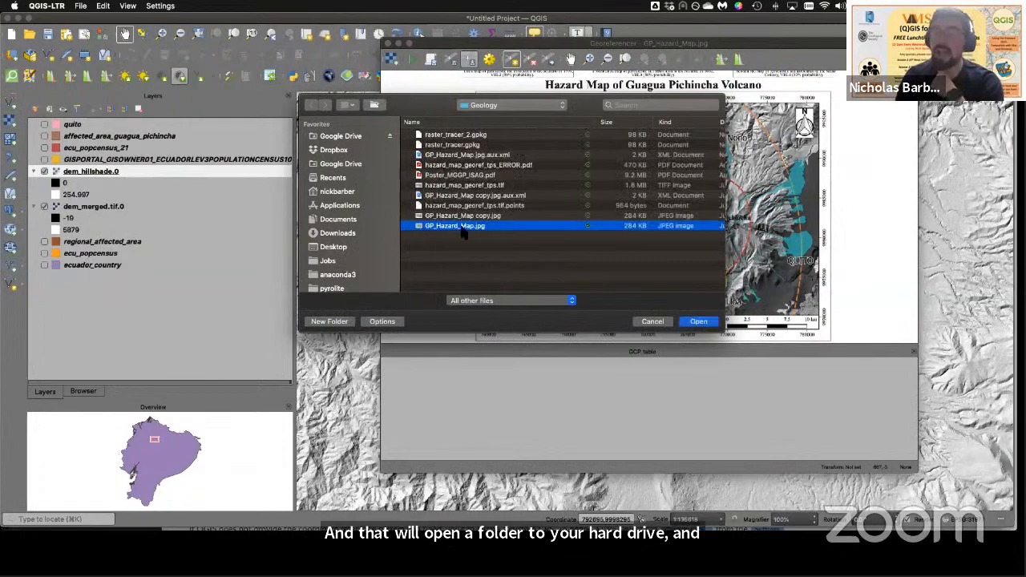
pyautogui.click(651, 322)
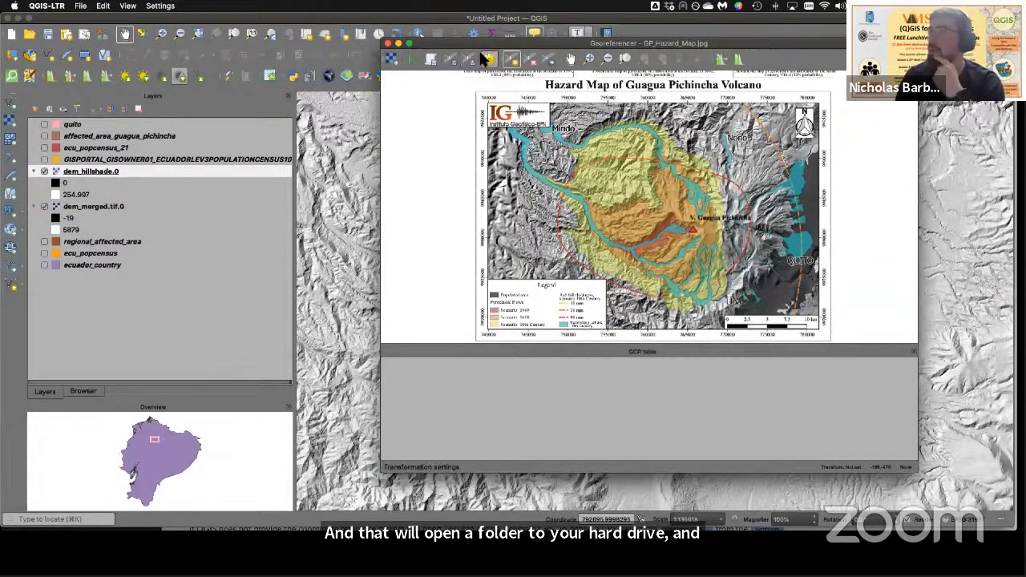
# Step: Open the transformation settings for the hazard map and choose Nearest neighbour as the resampling method
pyautogui.click(486, 60)
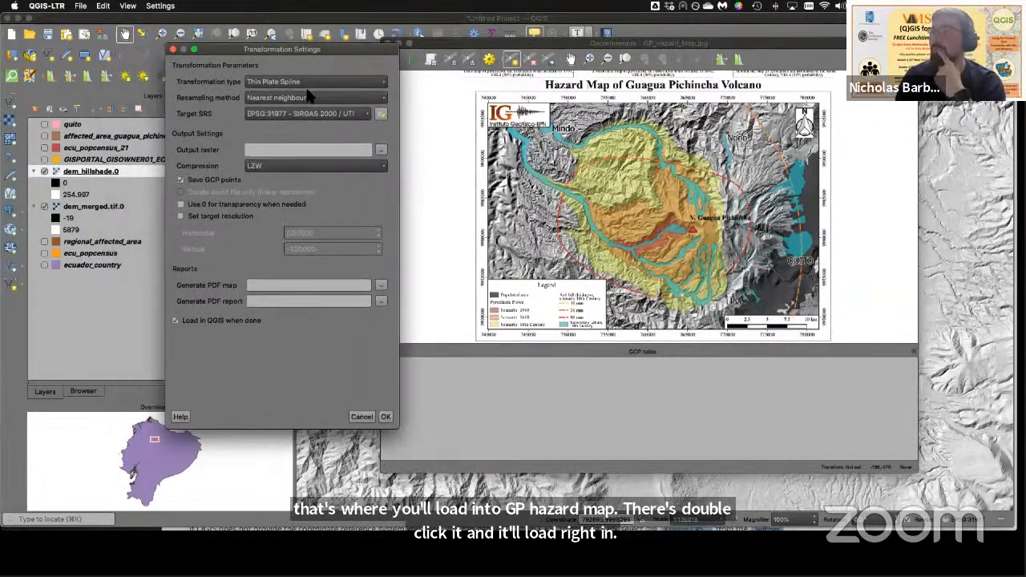
pyautogui.click(311, 96)
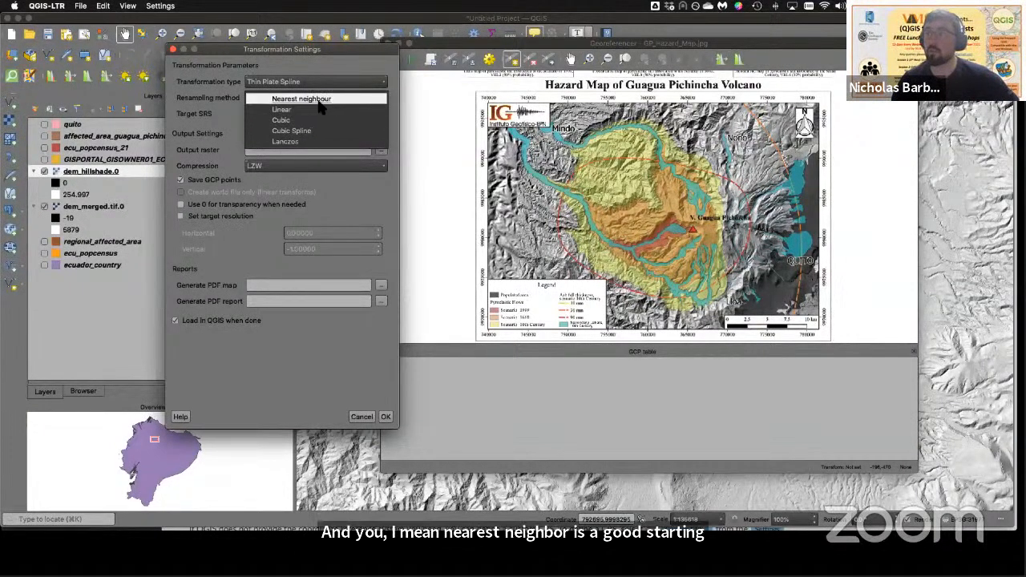
pyautogui.click(318, 102)
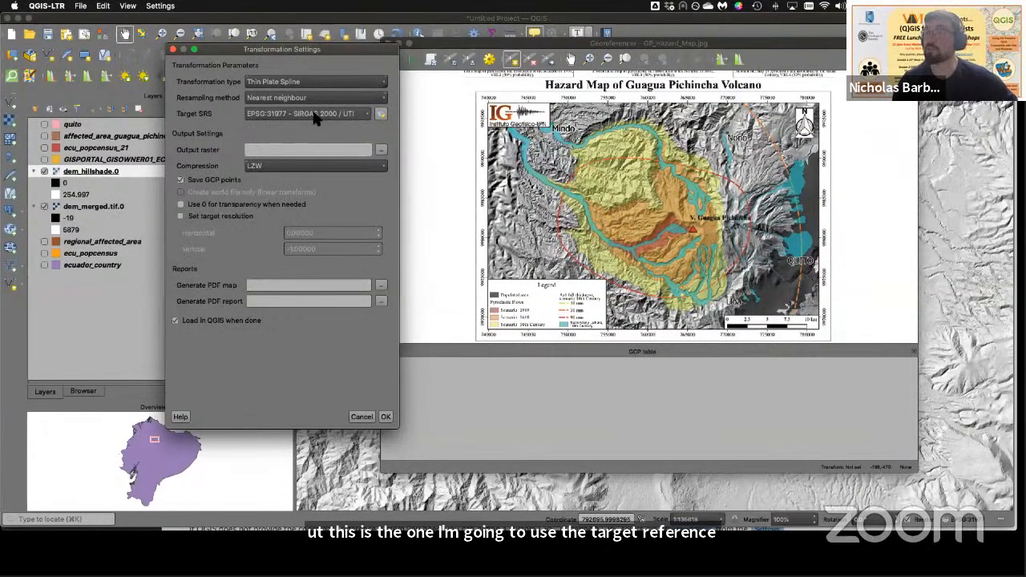
# Step: Check the target SRS, SIRGAS 2000 / UTM zone 17S (EPSG:31977), in the coordinate reference system selector and close the selector
pyautogui.click(364, 115)
pyautogui.click(363, 114)
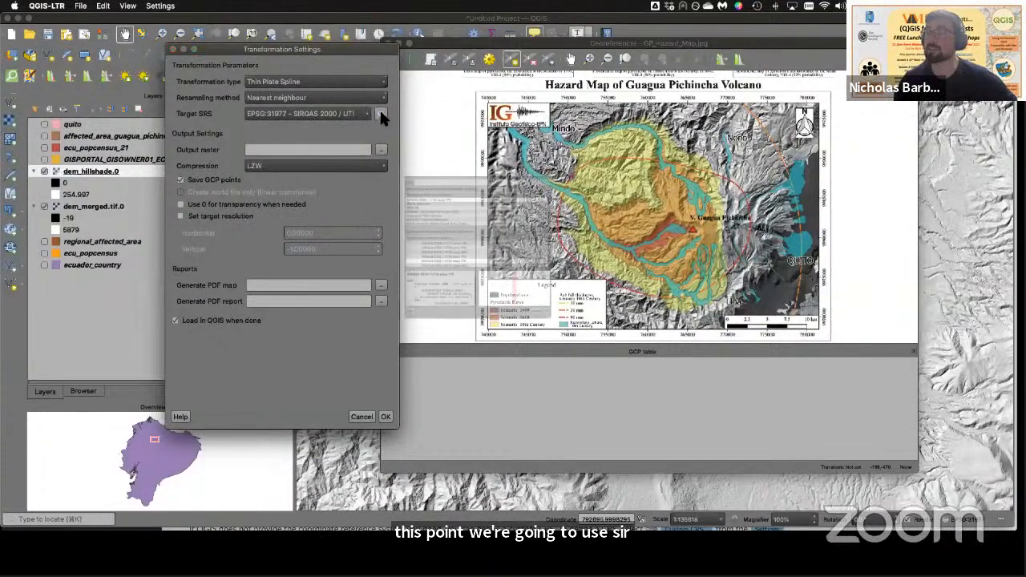
pyautogui.click(382, 116)
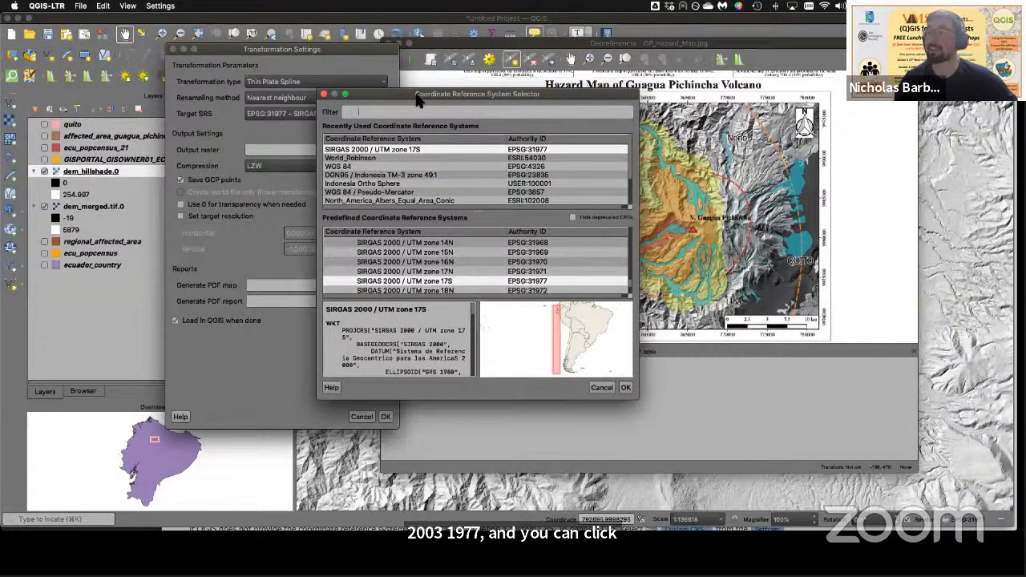
pyautogui.click(574, 218)
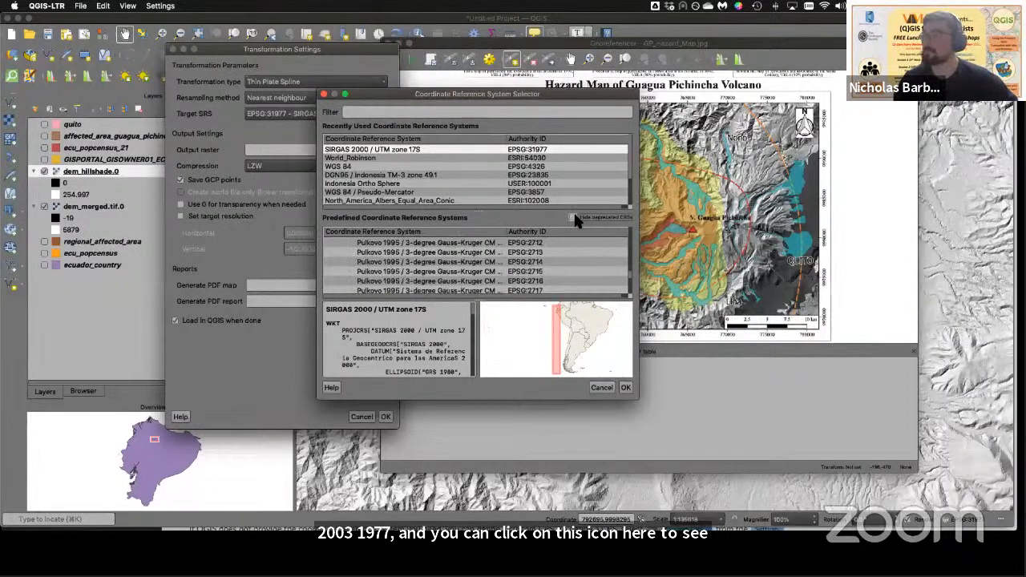
pyautogui.click(574, 216)
pyautogui.click(323, 94)
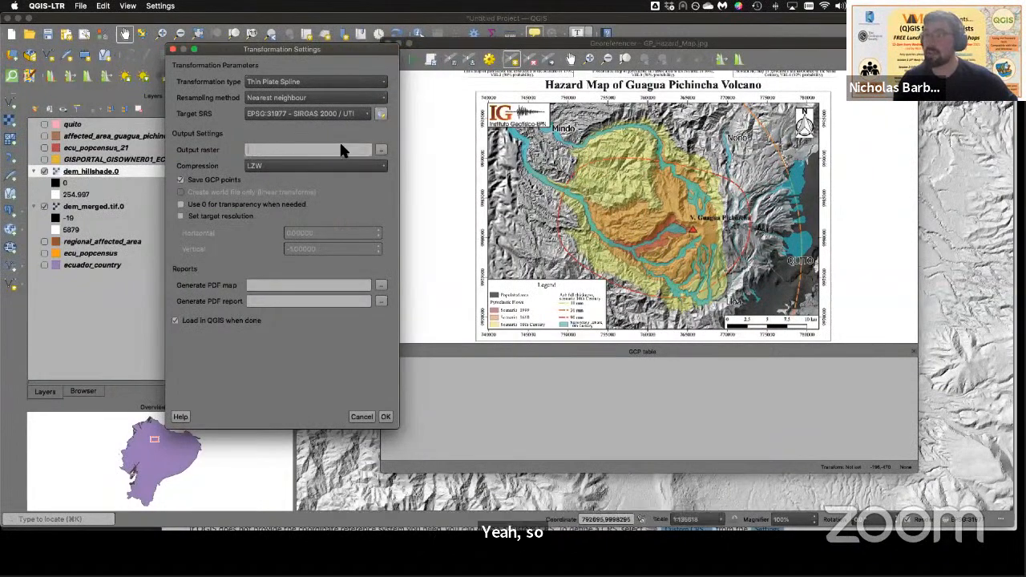
# Step: Set the output raster to a file named georef_vmsg in the LIVE_DEMO folder under GIS for Geoscientists/qgis
pyautogui.click(382, 152)
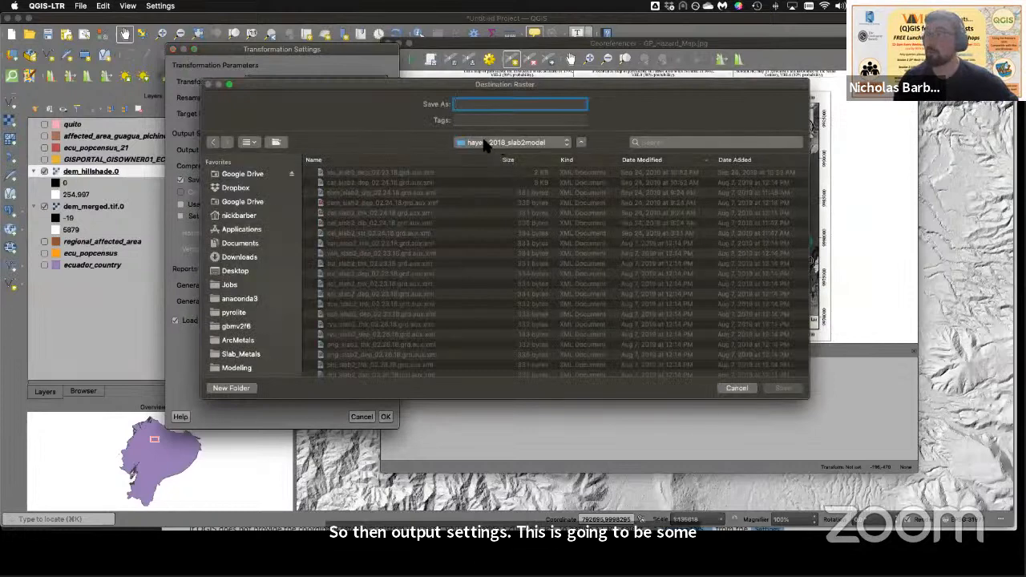
pyautogui.scroll(-10, 248, 236)
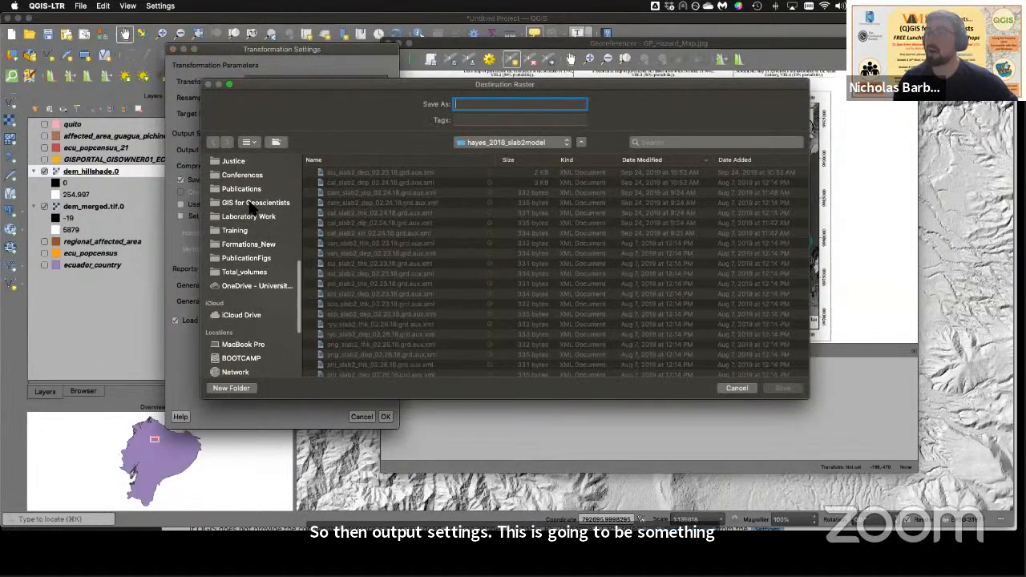
pyautogui.click(253, 203)
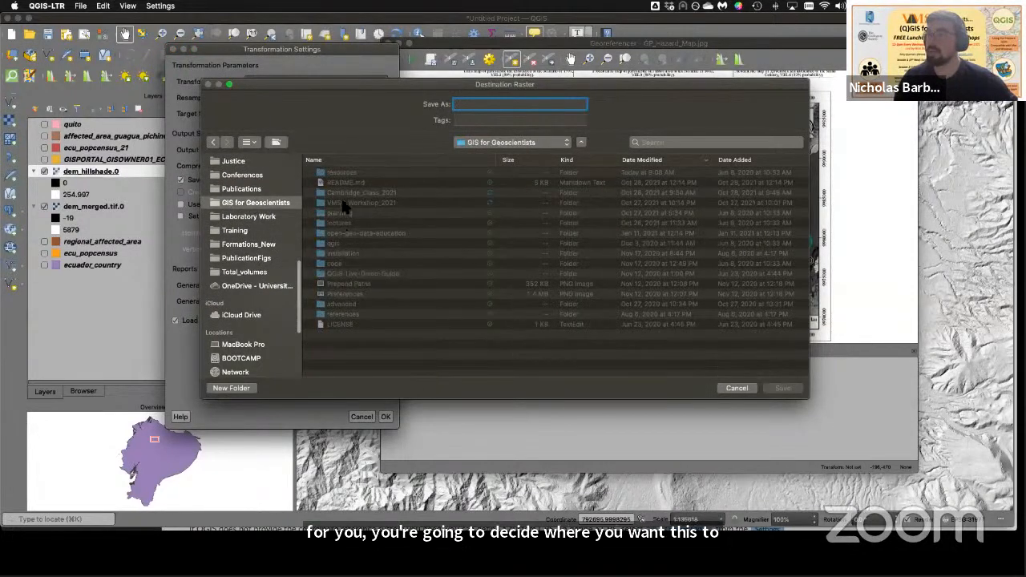
pyautogui.doubleClick(335, 245)
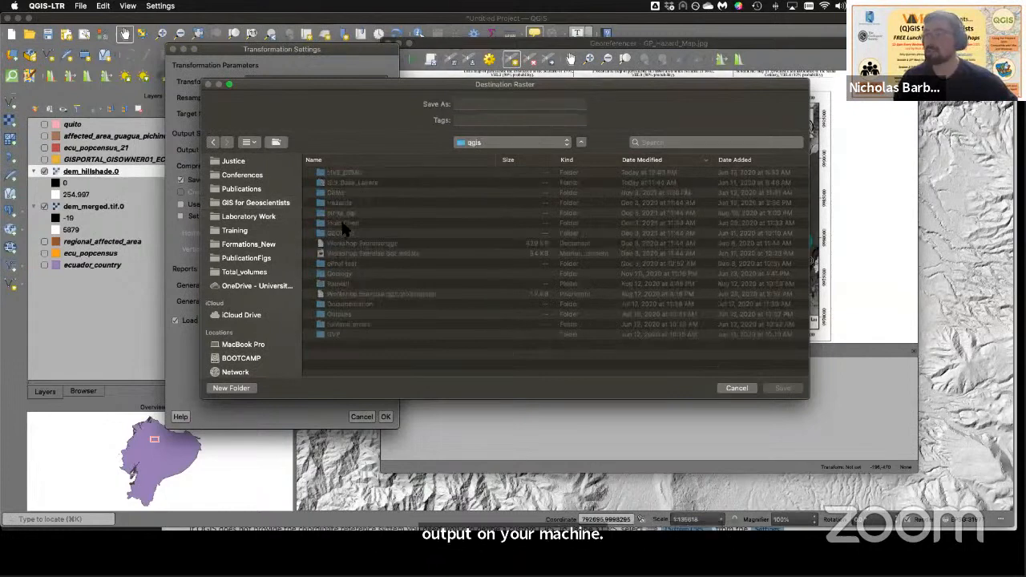
pyautogui.doubleClick(344, 175)
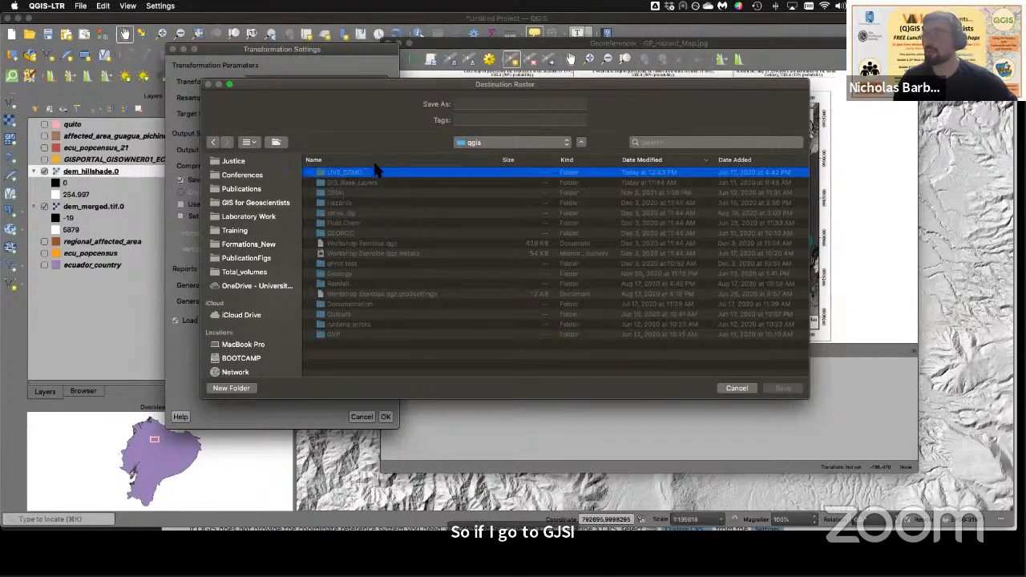
pyautogui.click(487, 102)
pyautogui.write('georef_vmsg')
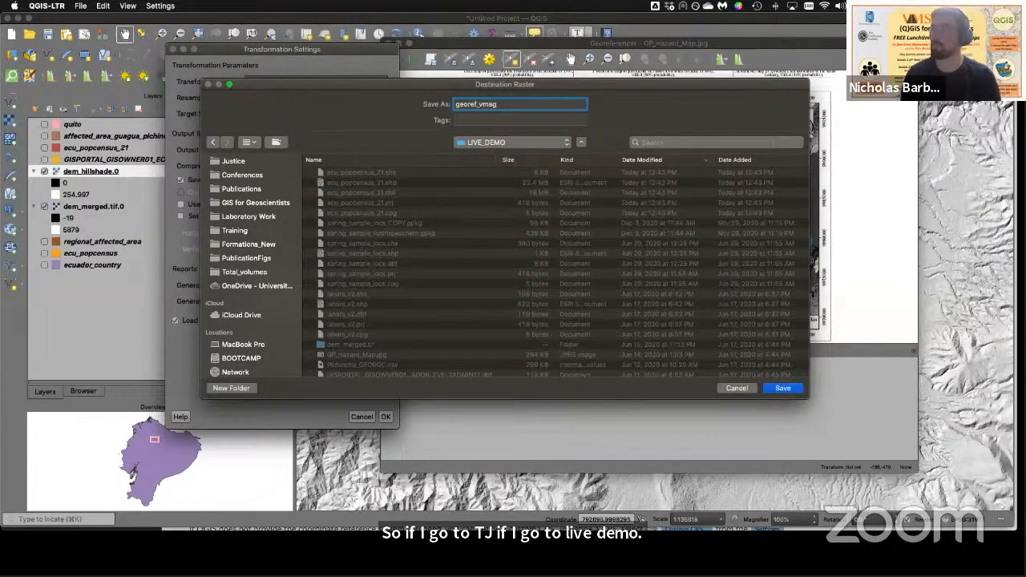
pyautogui.press('Return')
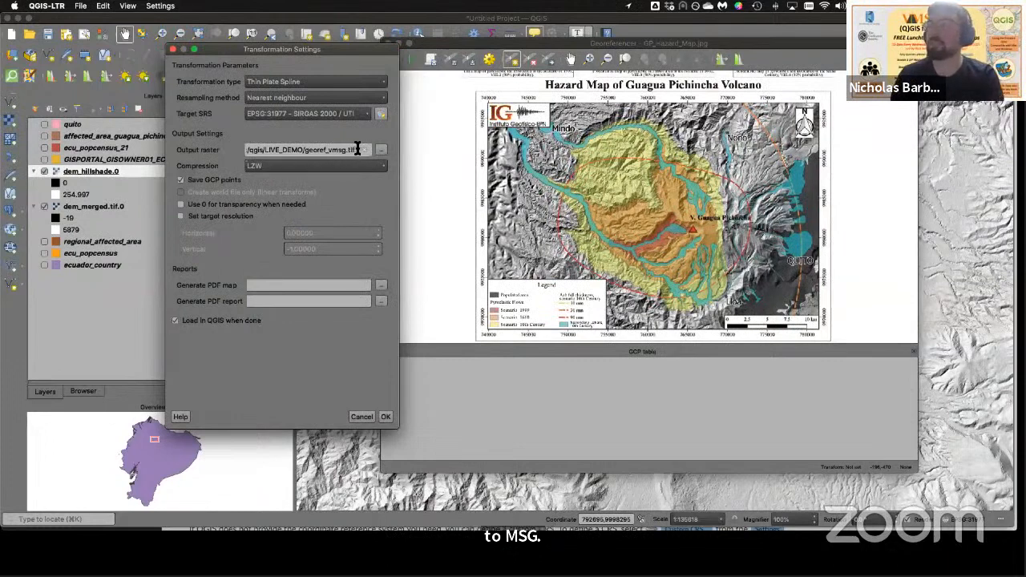
# Step: Choose LZW as the compression for the output raster
pyautogui.click(313, 166)
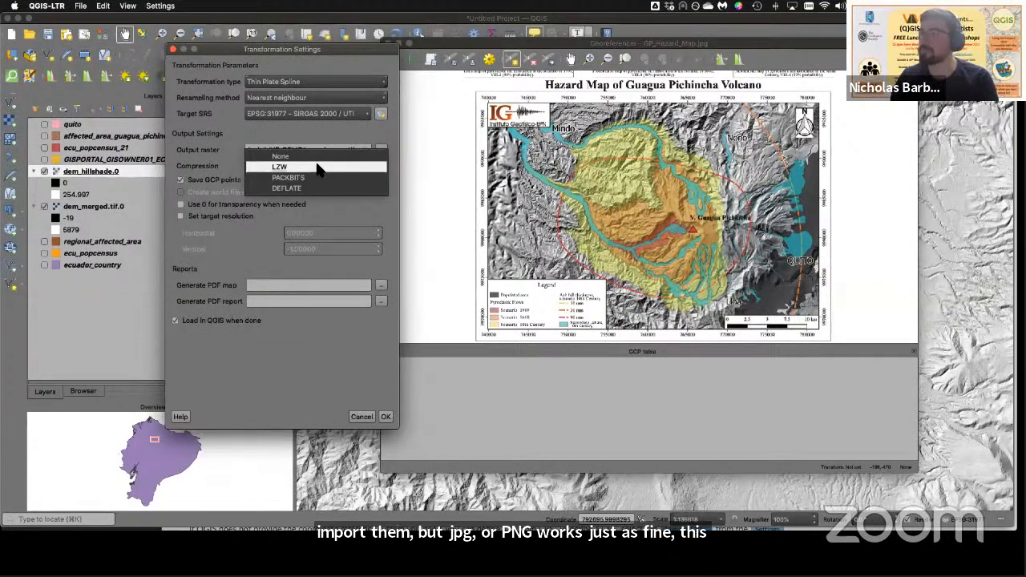
pyautogui.click(324, 166)
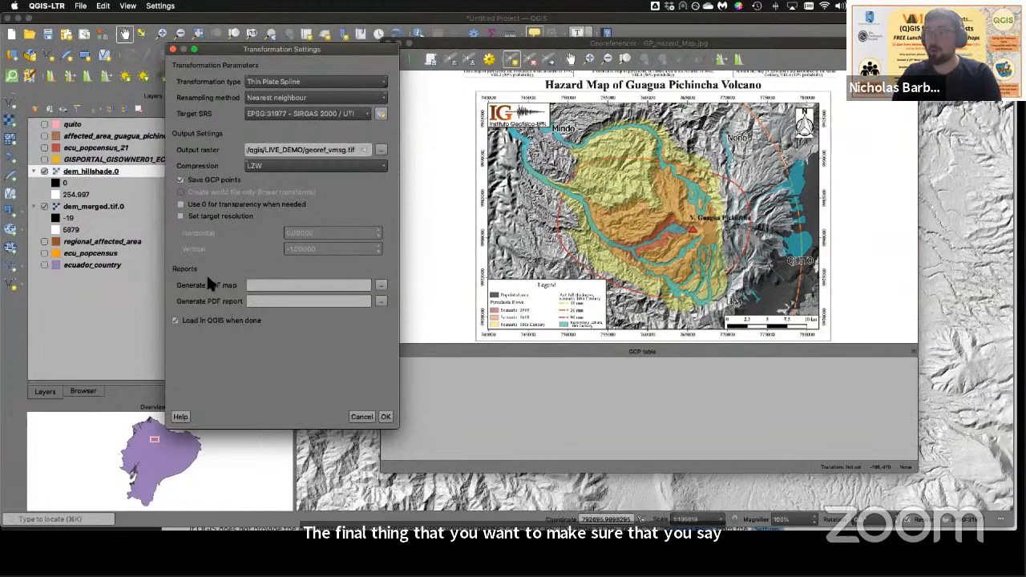
pyautogui.click(248, 285)
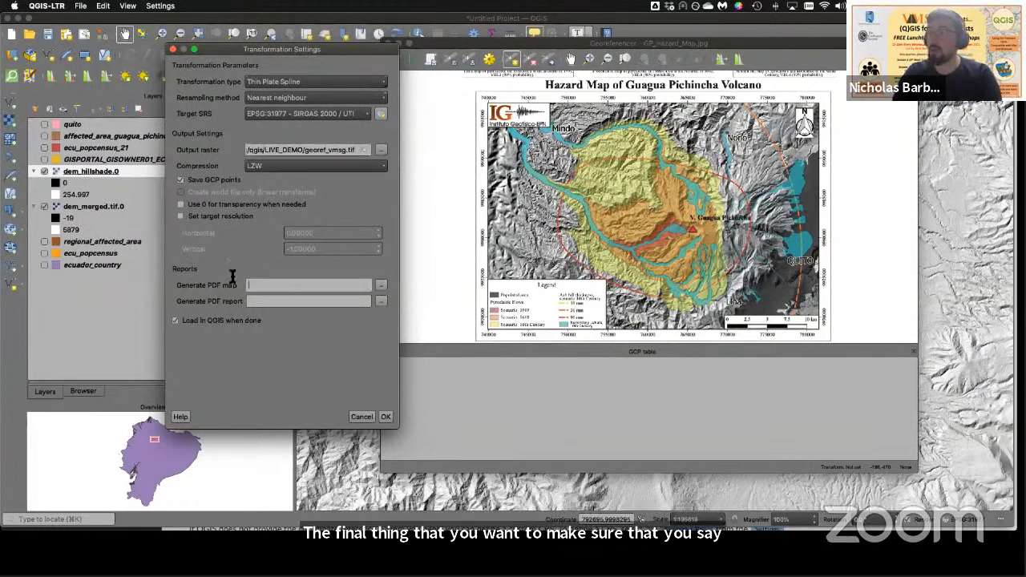
# Step: Set the PDF report to a file named georef_vmsg_error in the qgis/LIVE_DEMO folder and accept the transformation settings
pyautogui.click(303, 302)
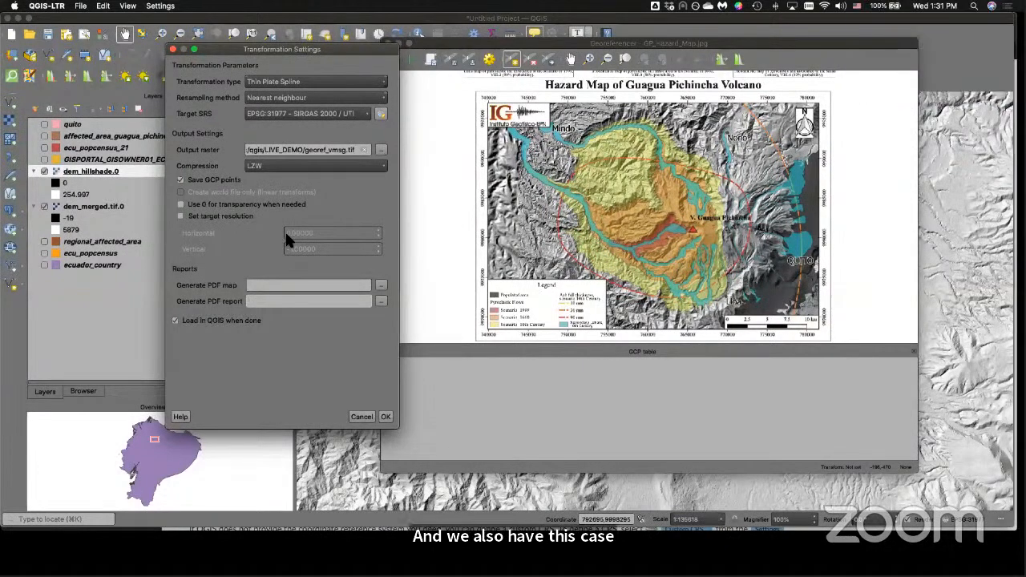
pyautogui.click(378, 299)
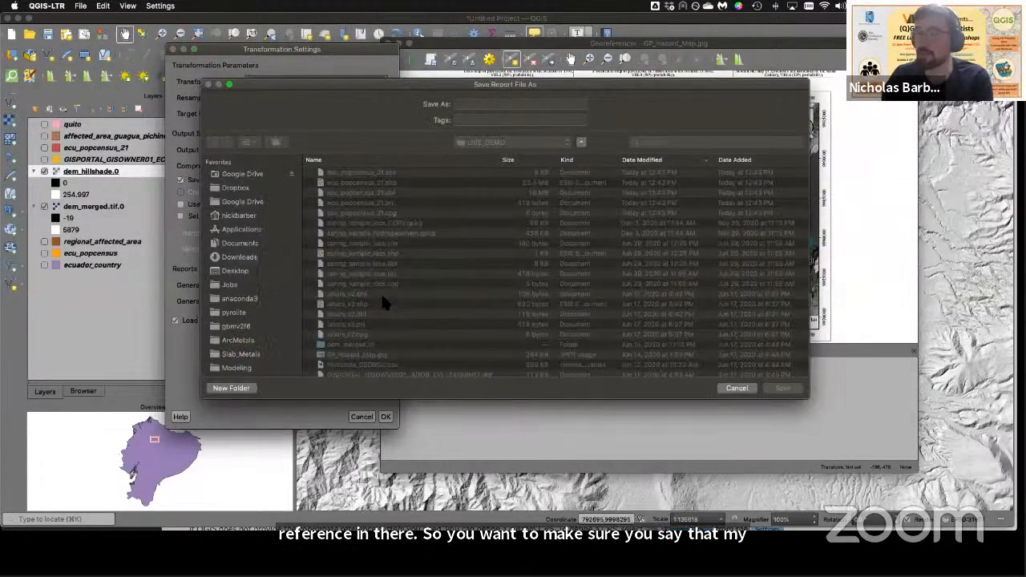
pyautogui.click(498, 144)
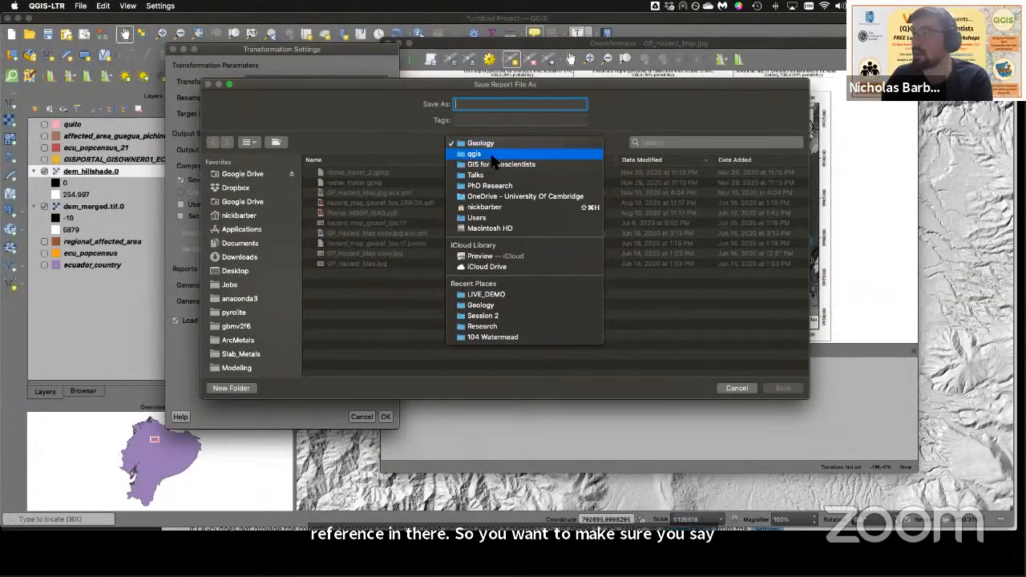
pyautogui.click(493, 154)
pyautogui.click(352, 174)
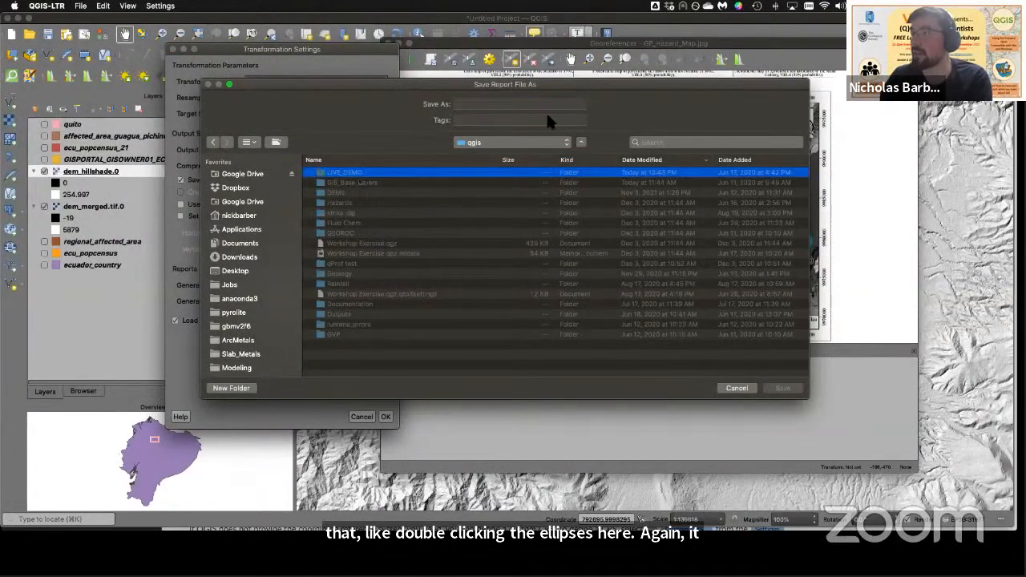
pyautogui.click(504, 103)
pyautogui.write('georef_vmag_en')
pyautogui.write('ror')
pyautogui.press('Return')
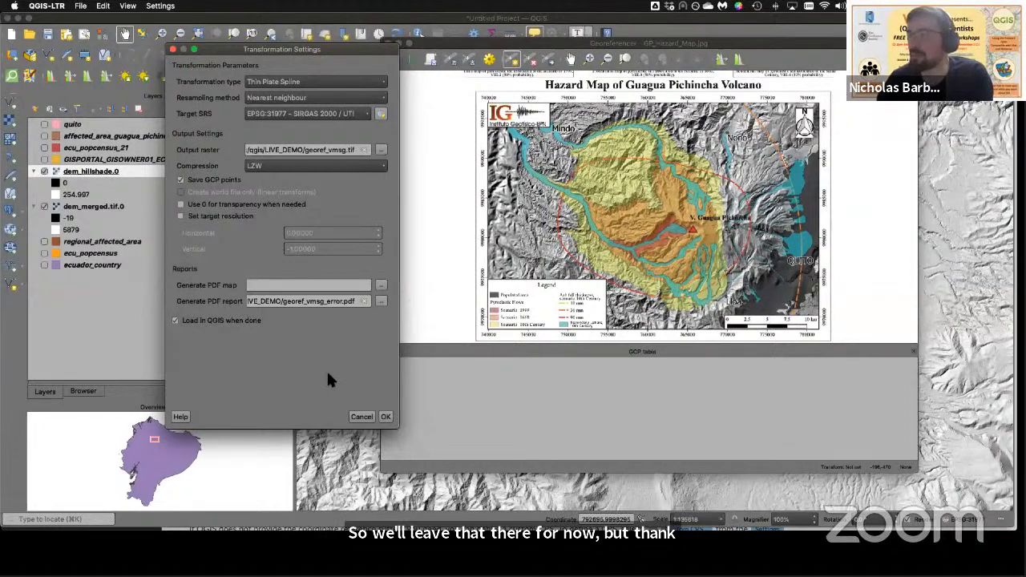
pyautogui.click(386, 419)
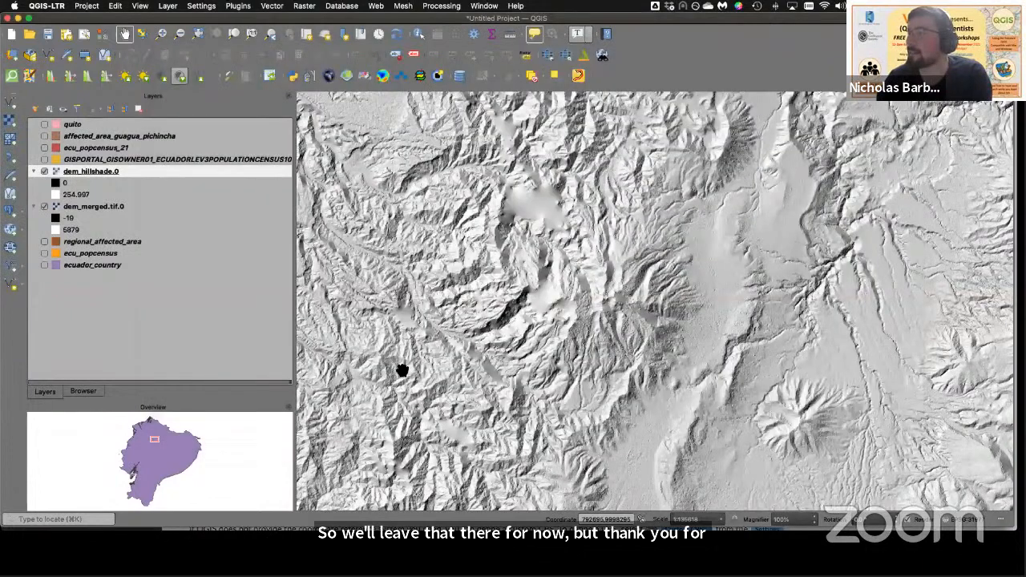
# Step: Bring the Georeferencer window showing GP_Hazard_Map.jpg back to the front
pyautogui.hotkey('ctrl', 'Up')
pyautogui.click(775, 140)
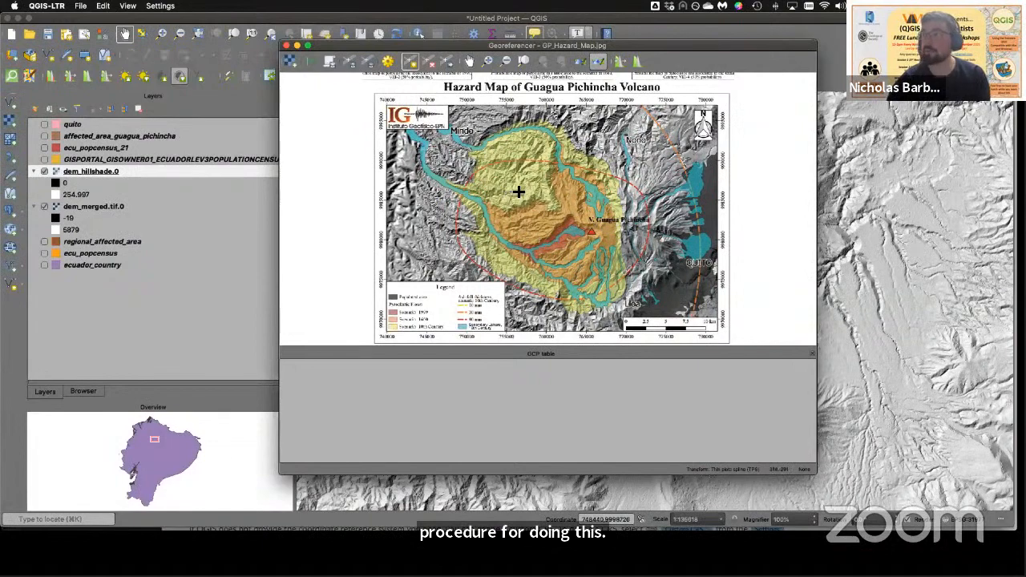
pyautogui.hotkey('ctrl', 'Up')
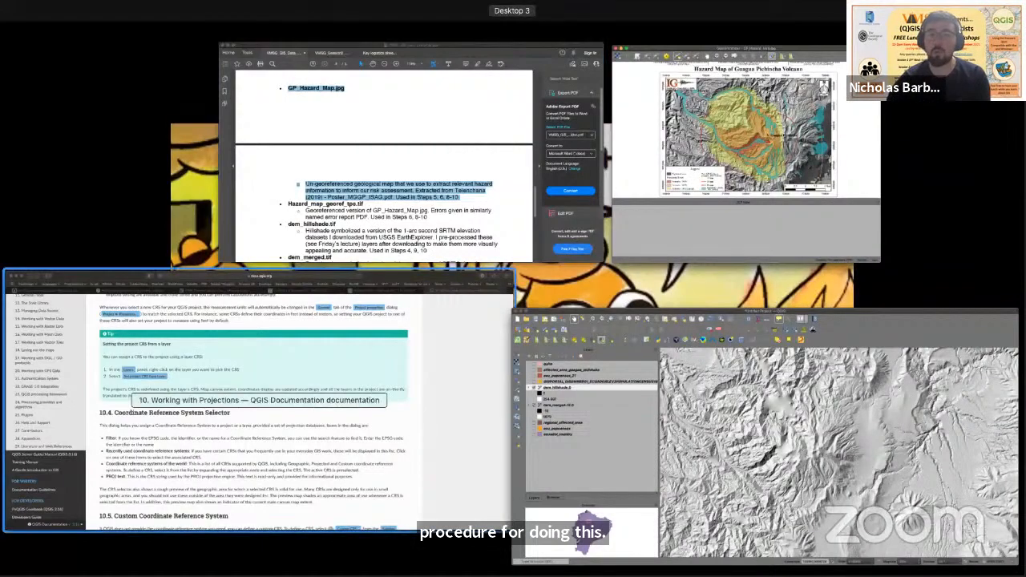
pyautogui.hotkey('ctrl', 'Up')
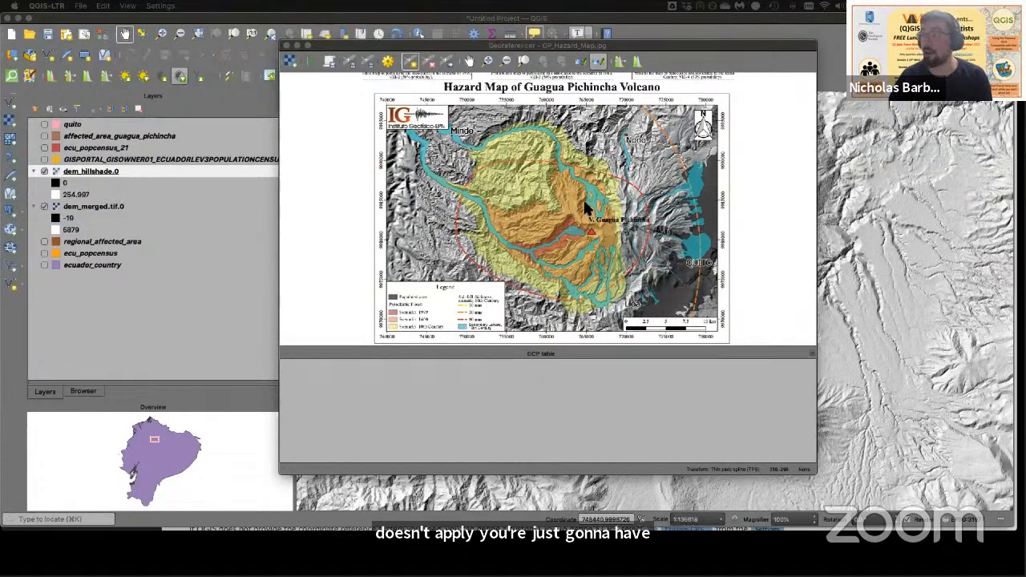
# Step: Examine the hazard map's terrain between the V. Guagua Pichincha label and Quito for a distinctive control point location
pyautogui.click(437, 191)
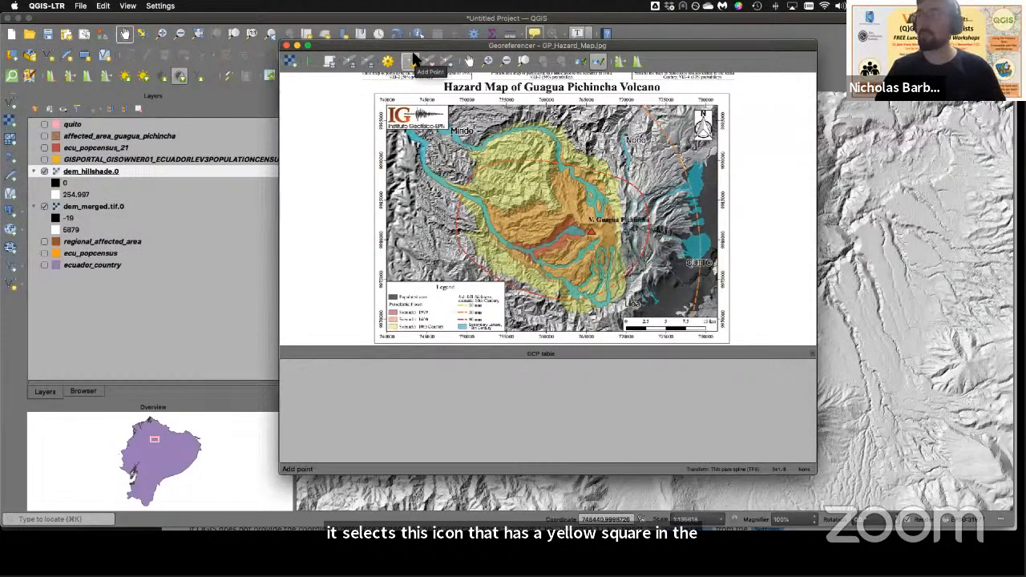
pyautogui.click(412, 61)
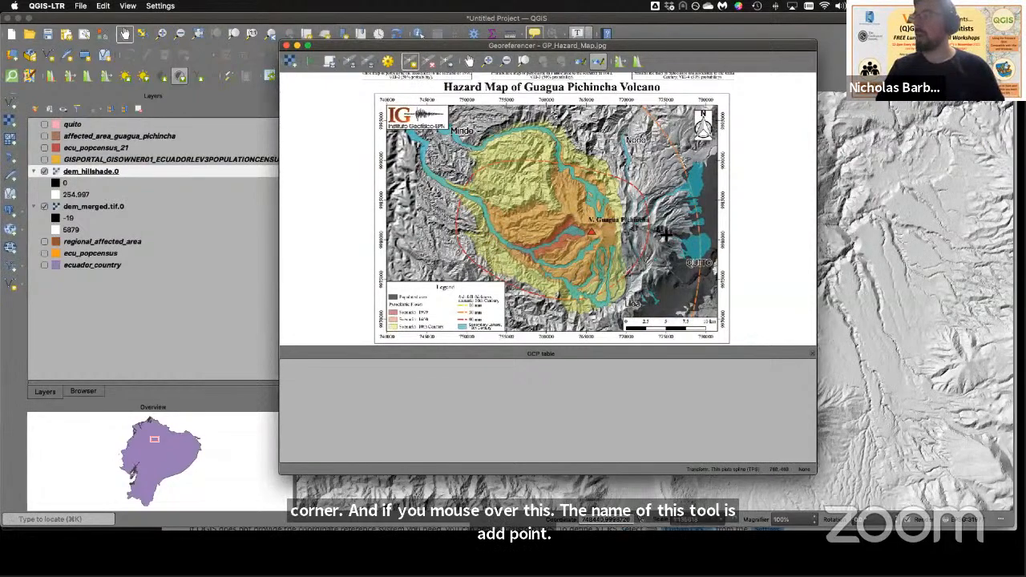
pyautogui.scroll(6, 665, 233)
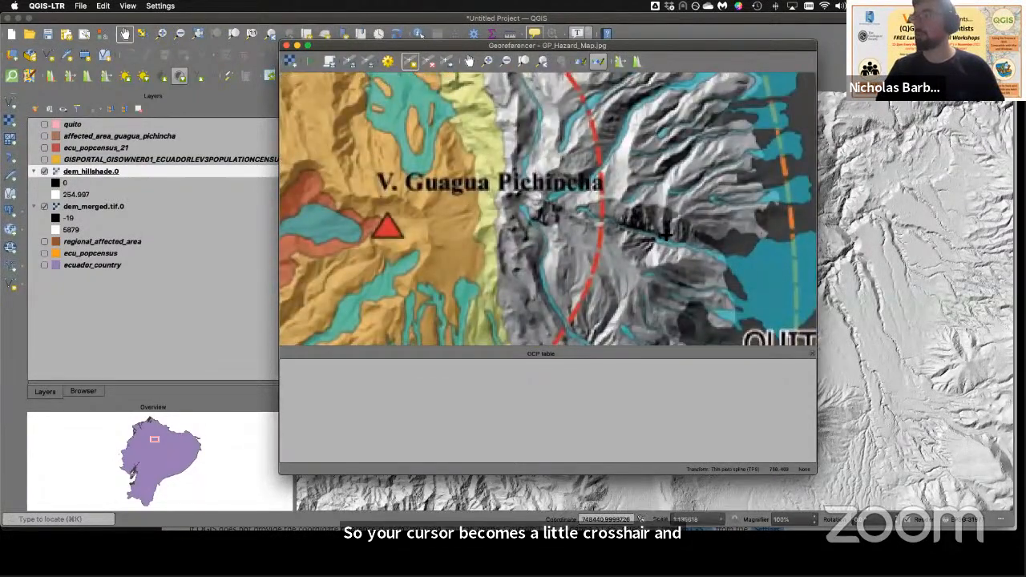
pyautogui.scroll(3, 666, 234)
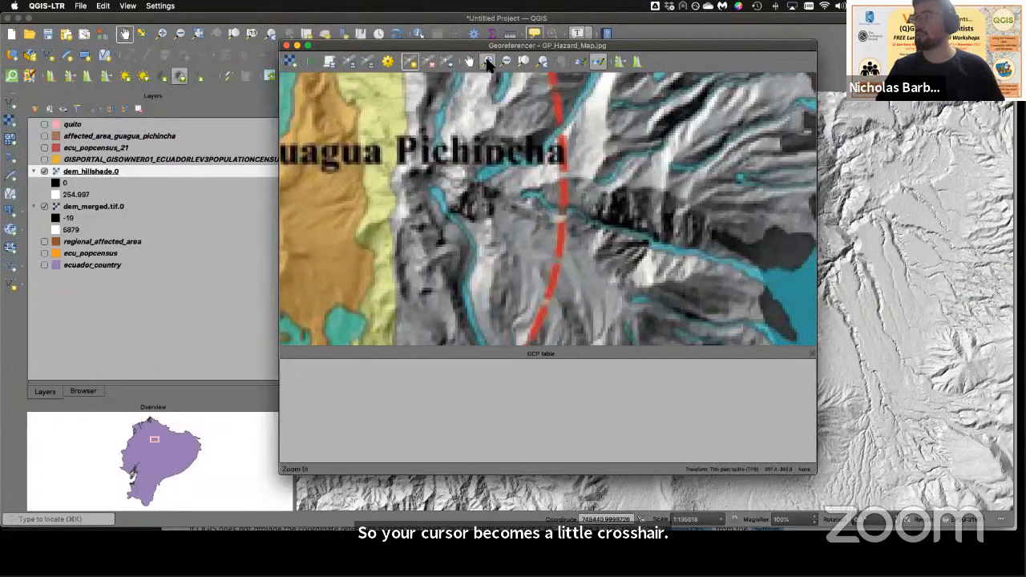
pyautogui.click(487, 63)
pyautogui.moveTo(566, 189); pyautogui.dragTo(726, 303)
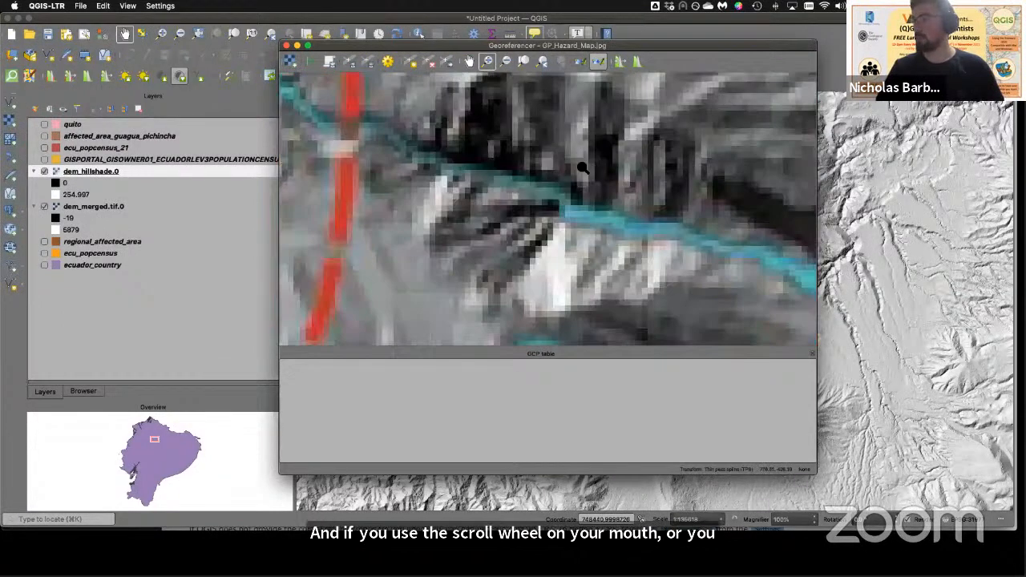
pyautogui.click(505, 62)
pyautogui.click(602, 211)
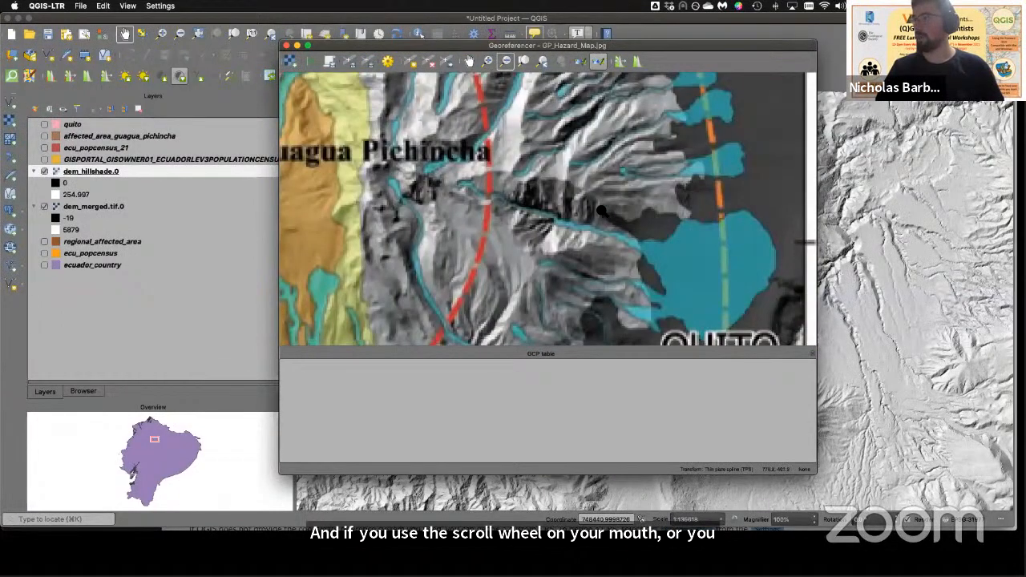
# Step: Add the first control point on the hazard map where the blue channel changes shade, between the red dashed circle and Quito
pyautogui.click(410, 62)
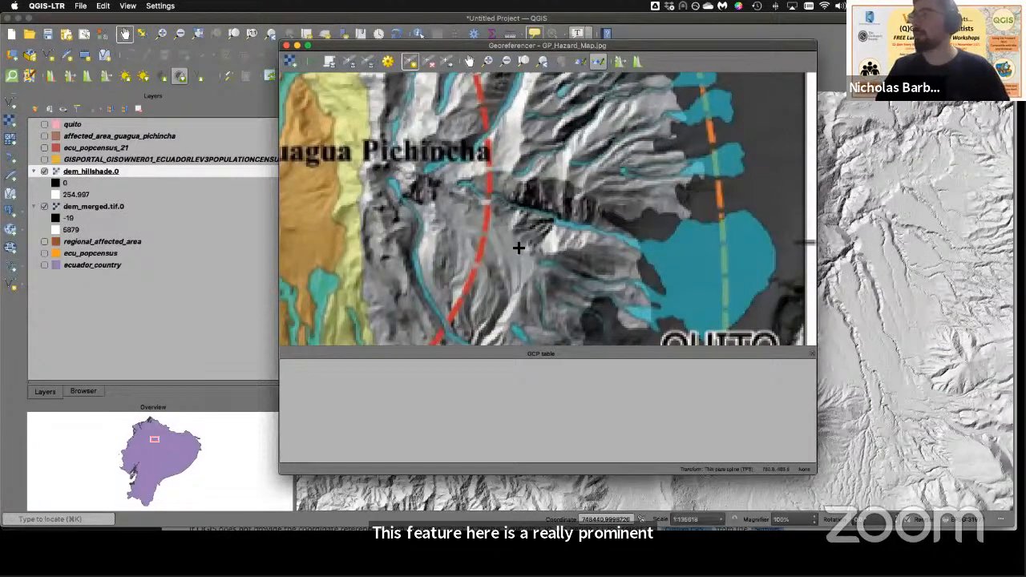
pyautogui.scroll(3, 565, 212)
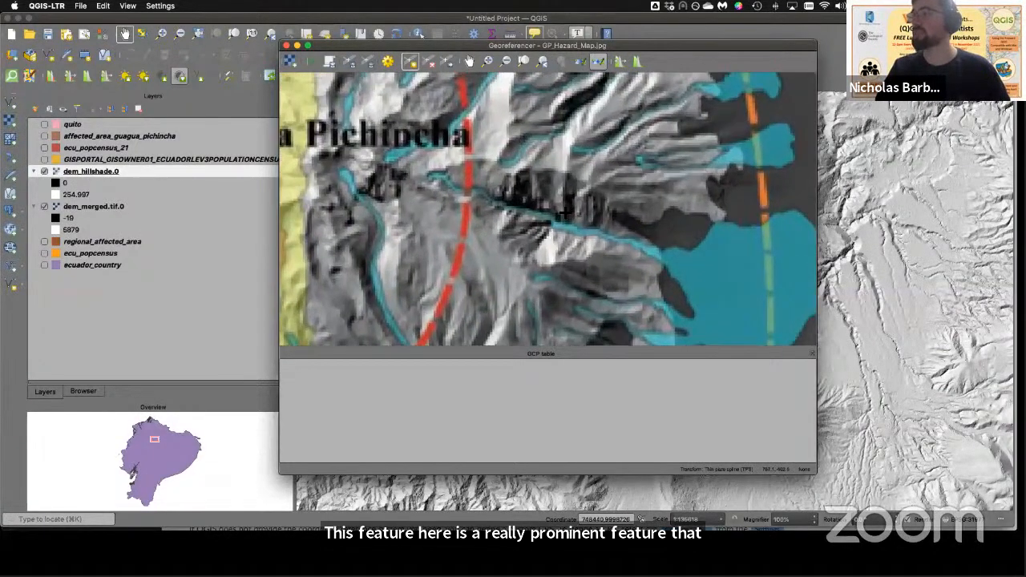
pyautogui.scroll(3, 563, 210)
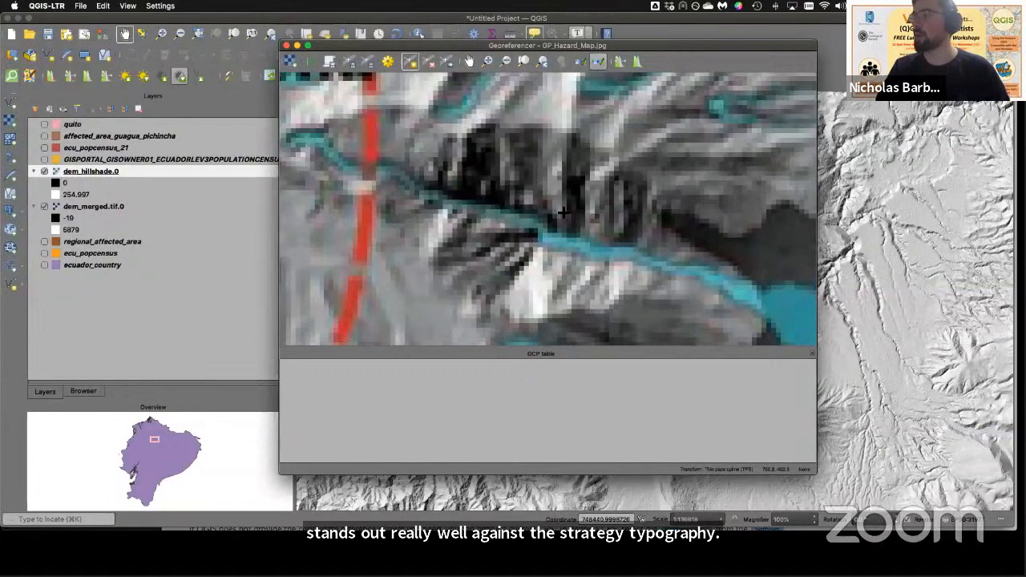
pyautogui.scroll(-4, 564, 211)
pyautogui.scroll(8, 559, 213)
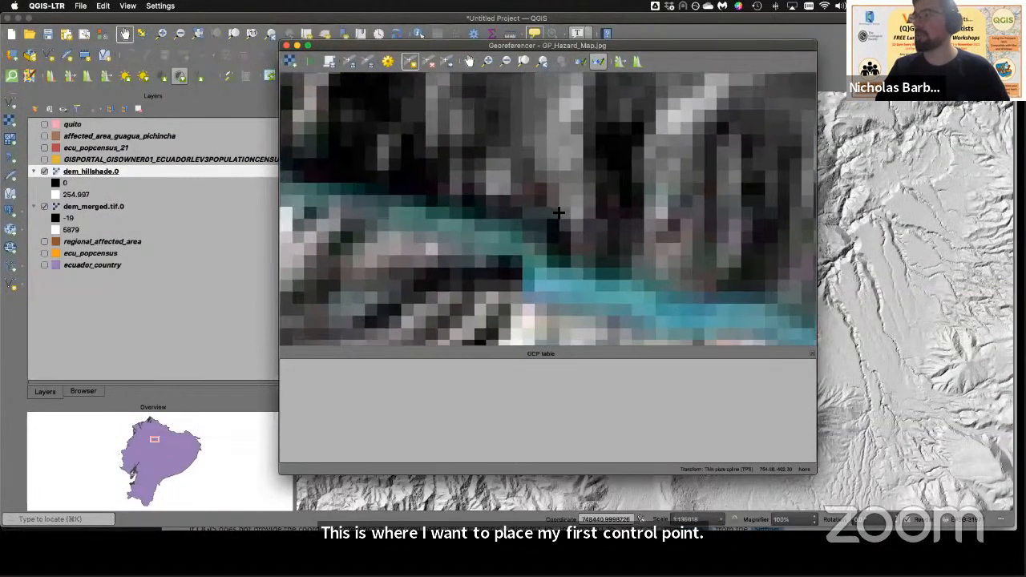
pyautogui.scroll(-5, 559, 213)
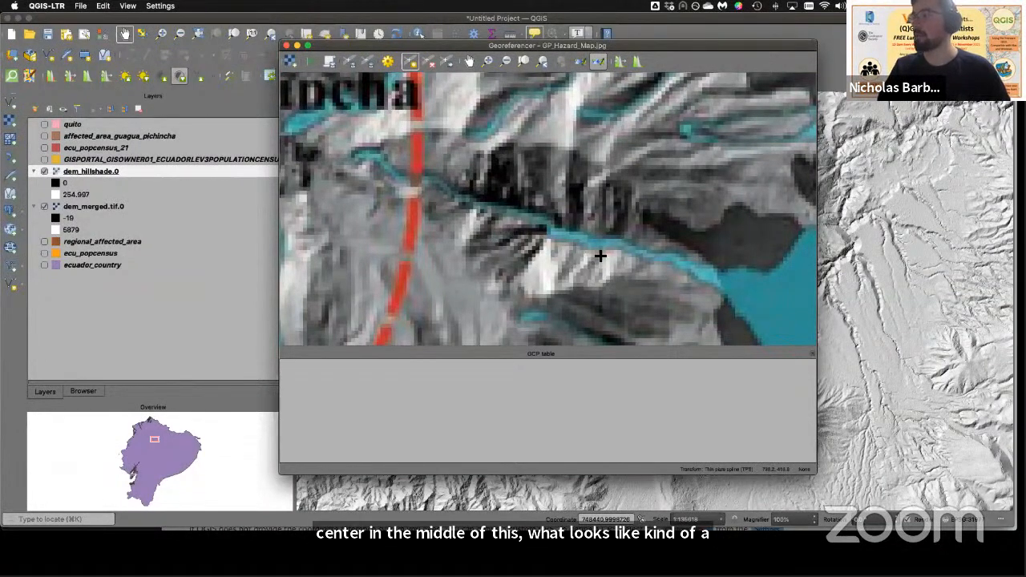
pyautogui.click(545, 223)
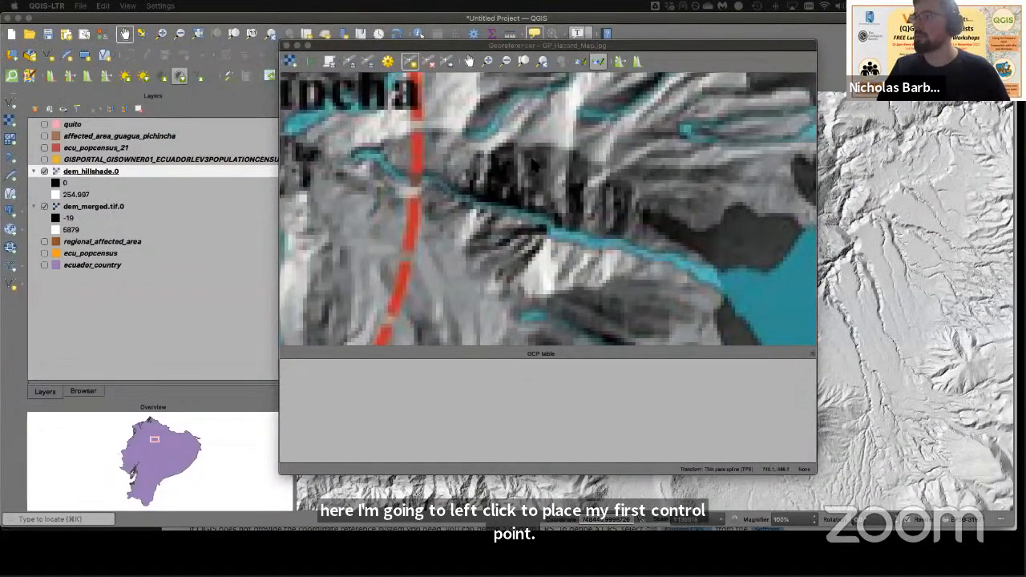
# Step: Try to fill in the control point's map coordinates by picking its location on the hillshade east of the volcano
pyautogui.hotkey('ctrl', 'Up')
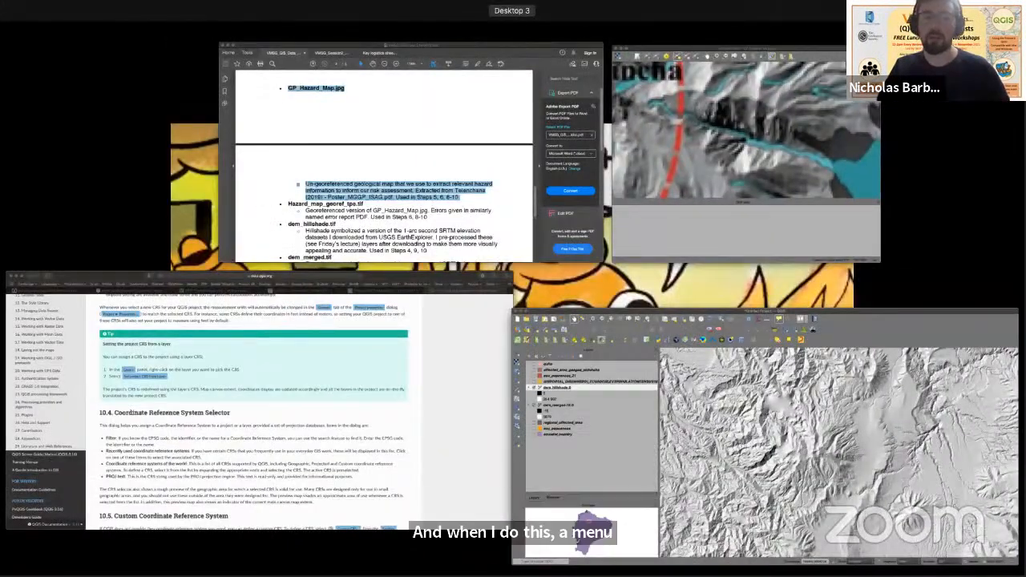
pyautogui.hotkey('ctrl', 'Up')
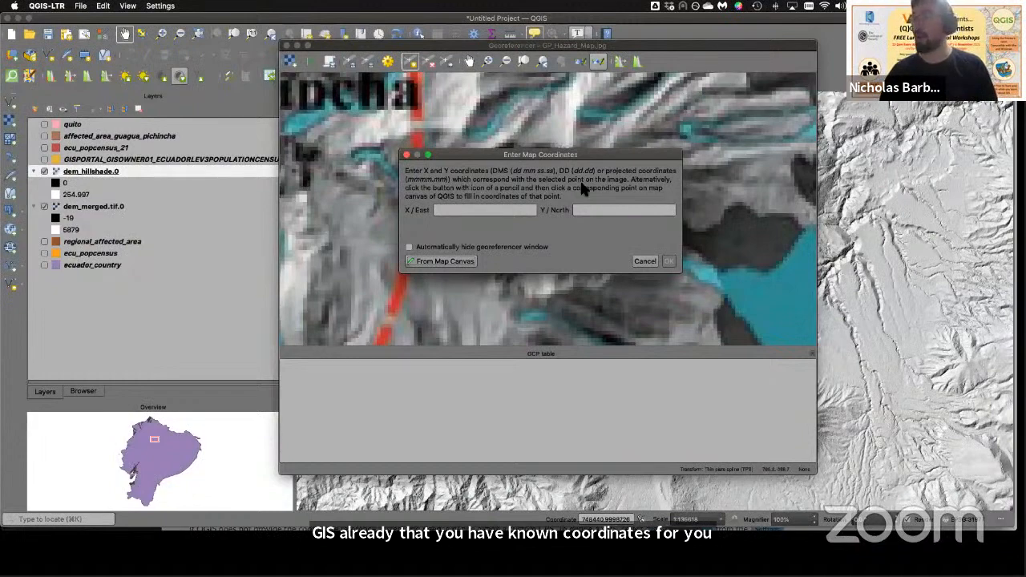
pyautogui.moveTo(556, 157); pyautogui.dragTo(608, 177)
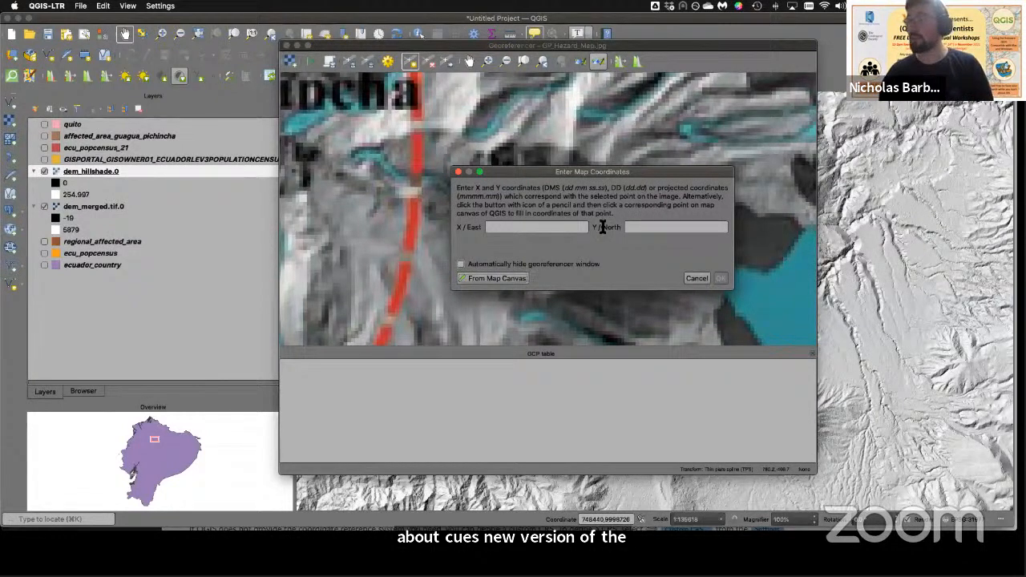
pyautogui.click(495, 281)
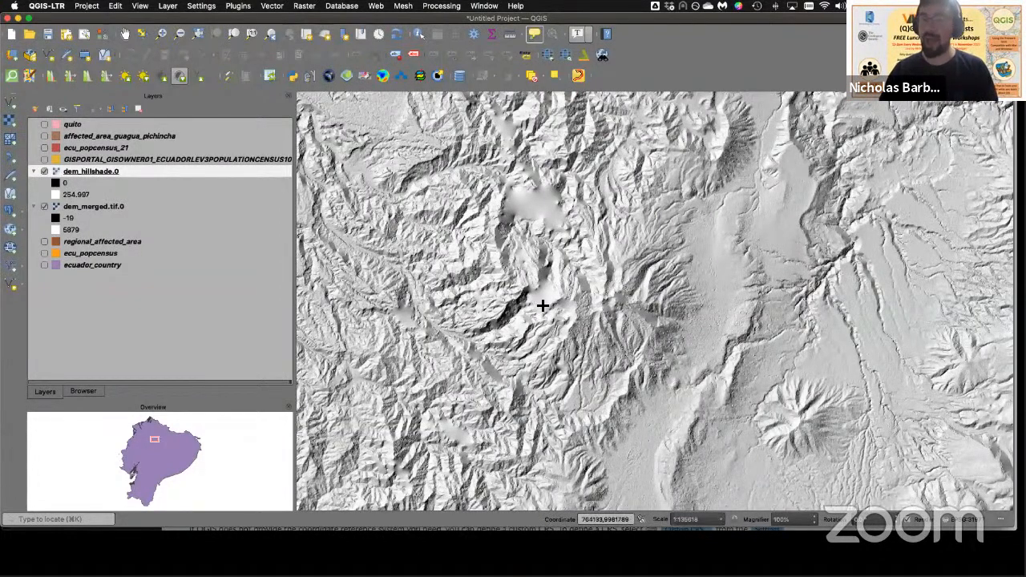
pyautogui.click(651, 297)
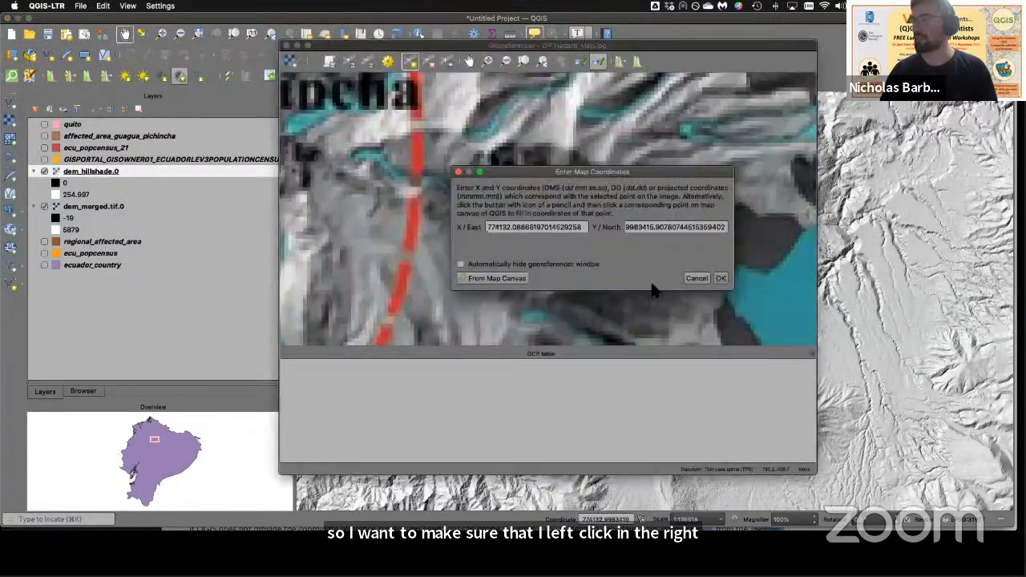
pyautogui.click(510, 278)
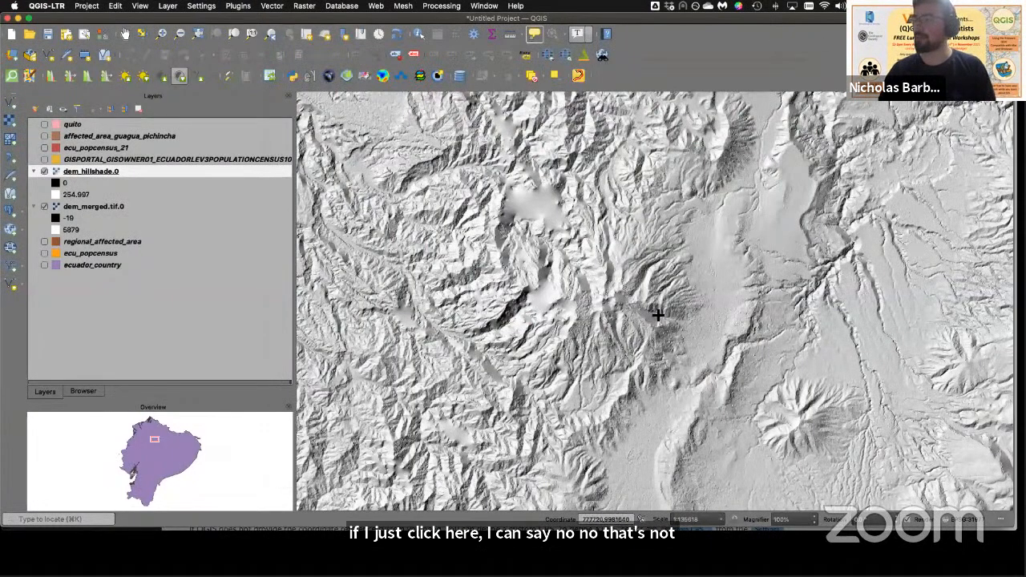
pyautogui.click(652, 295)
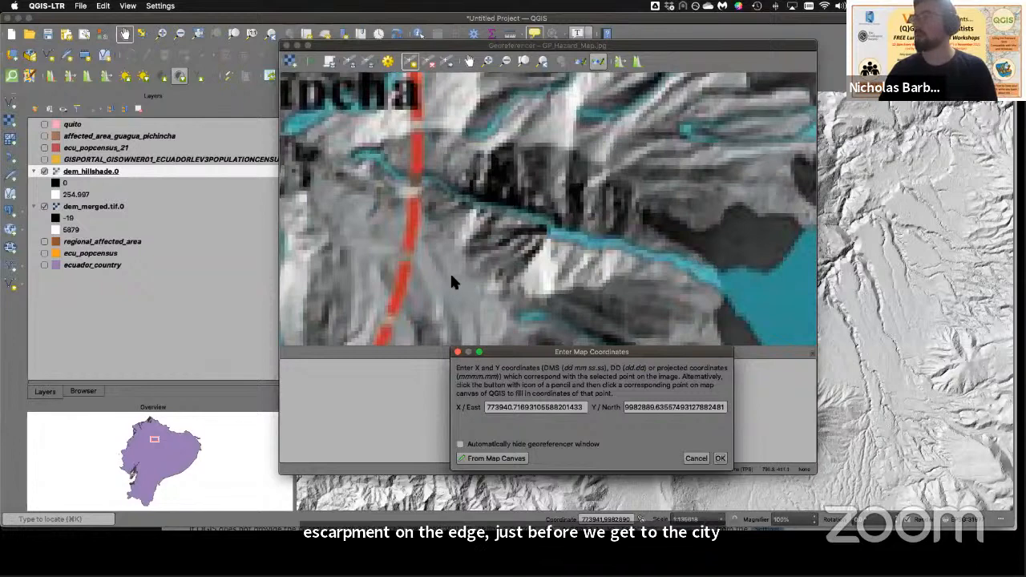
# Step: Restart picking the coordinates from the map canvas and compare the hillshade with the hazard map to locate the matching deep valley
pyautogui.scroll(-1, 515, 229)
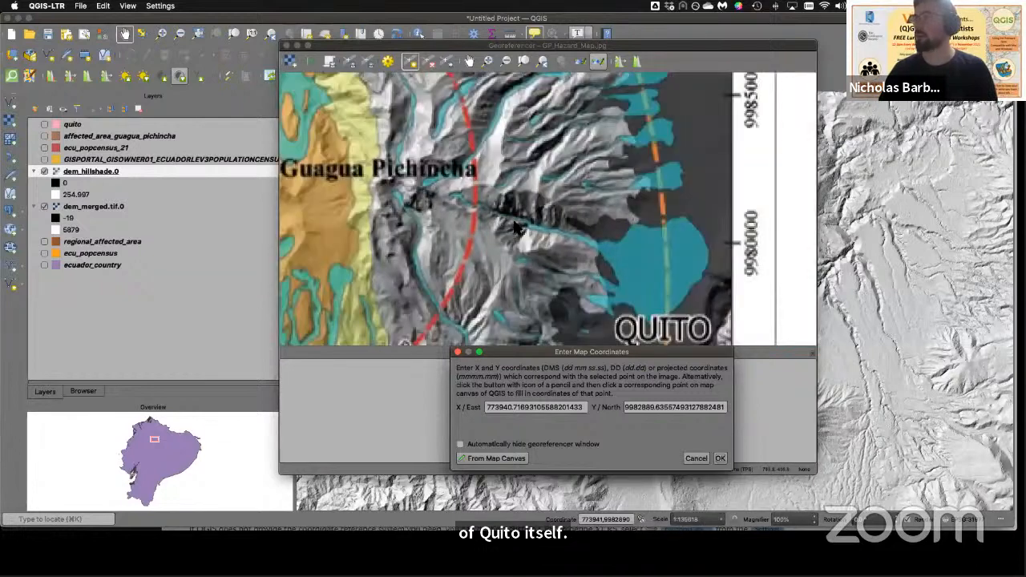
pyautogui.scroll(-2, 517, 228)
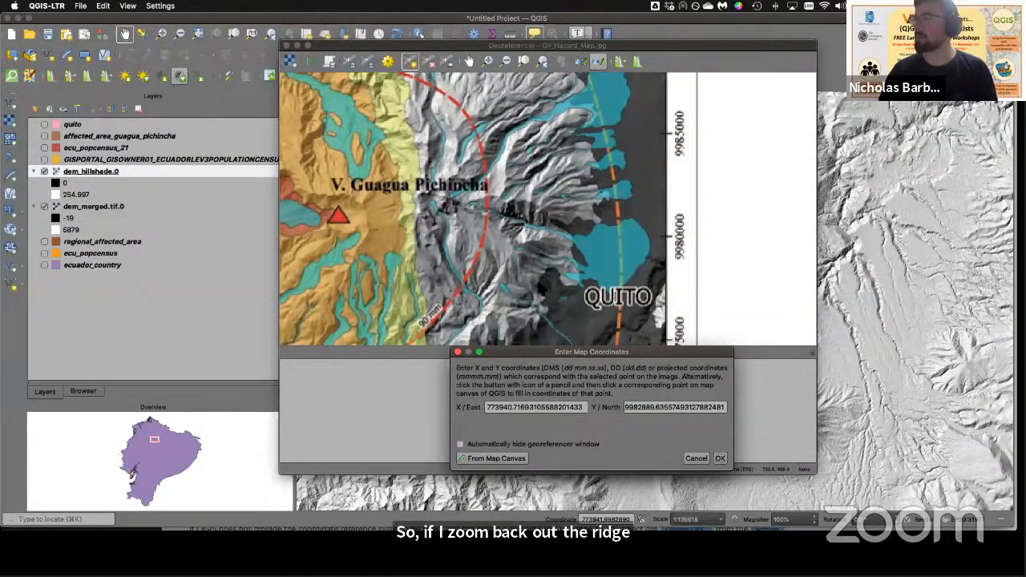
pyautogui.click(491, 459)
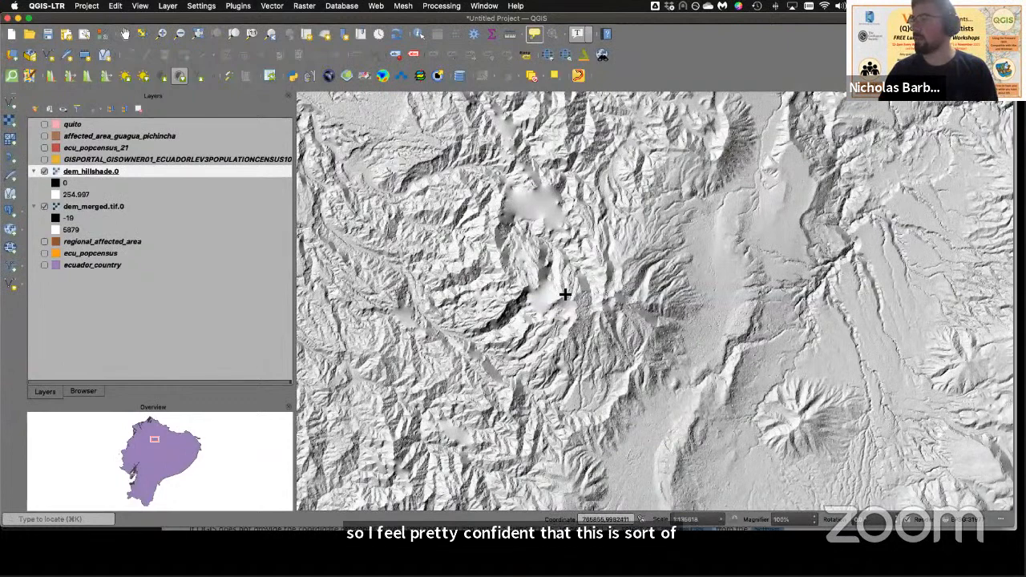
pyautogui.scroll(2, 554, 208)
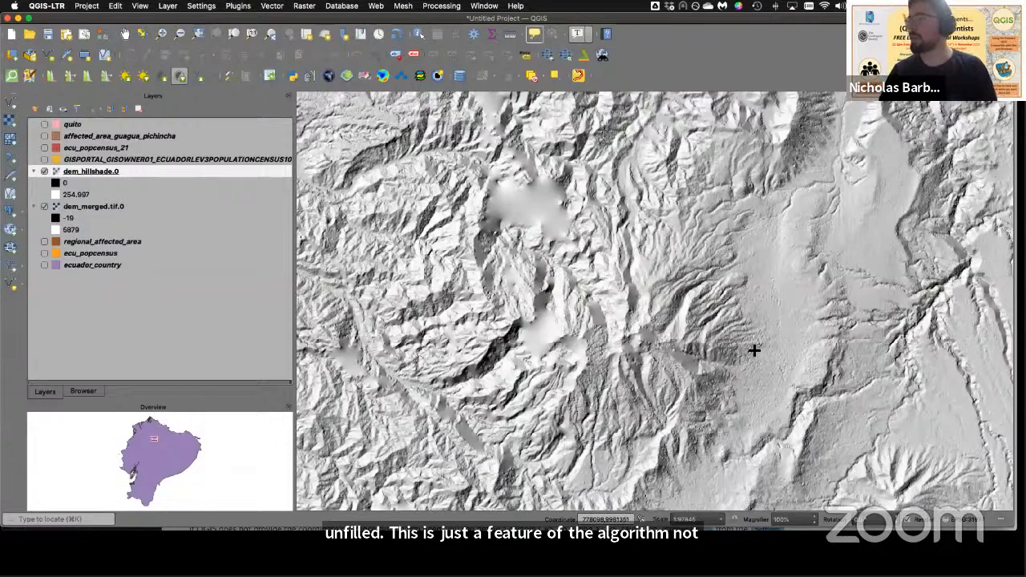
pyautogui.scroll(-1, 754, 351)
pyautogui.scroll(-2, 755, 351)
pyautogui.scroll(1, 754, 355)
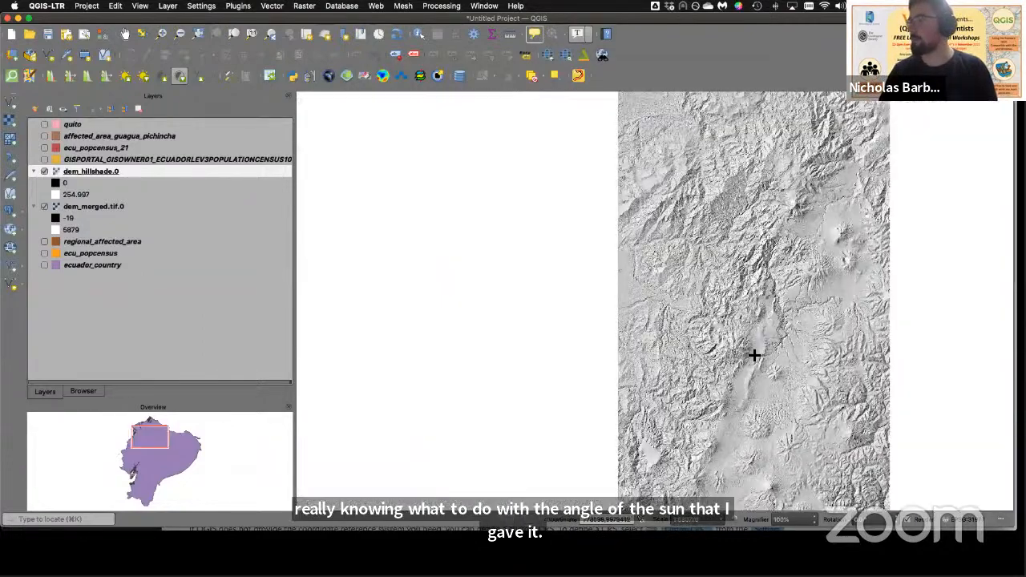
pyautogui.scroll(1, 755, 355)
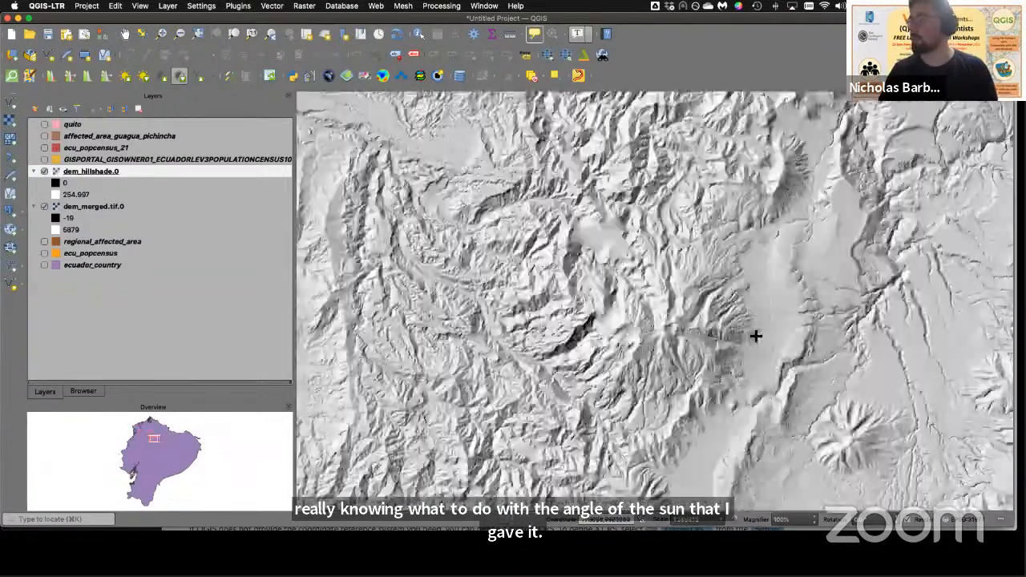
pyautogui.scroll(1, 760, 330)
pyautogui.scroll(1, 761, 329)
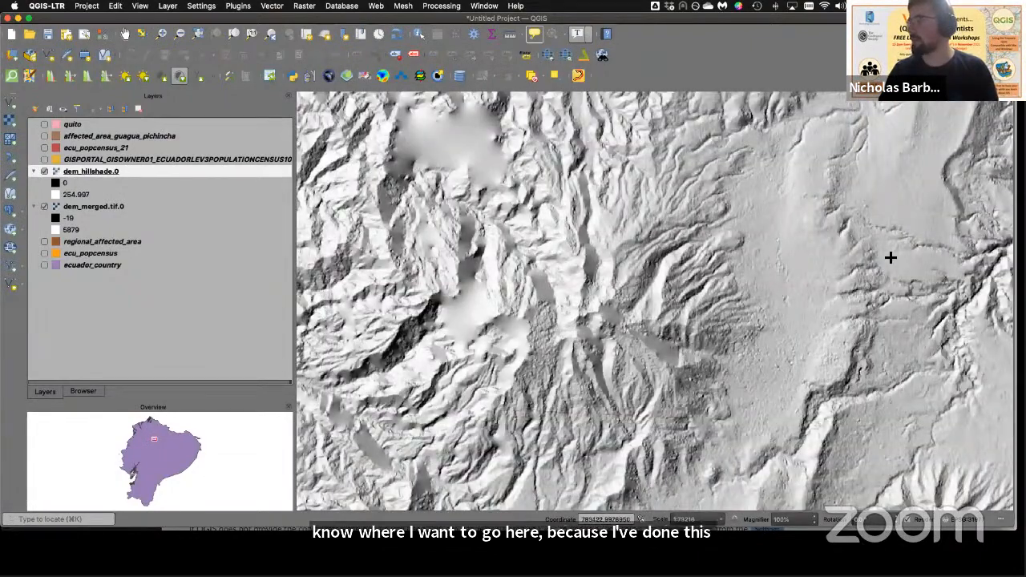
pyautogui.scroll(-1, 847, 313)
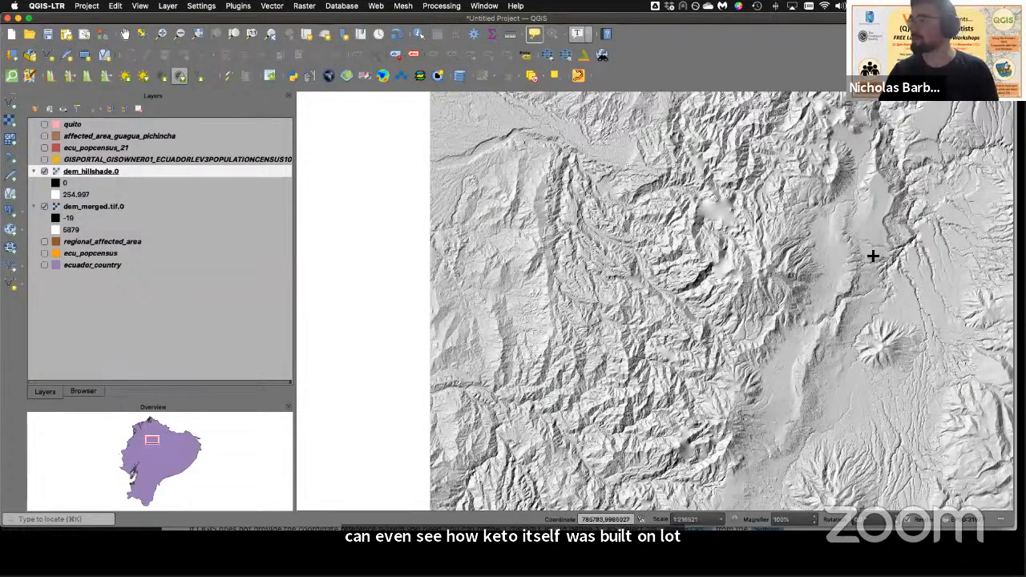
pyautogui.scroll(1, 871, 257)
pyautogui.scroll(1, 755, 263)
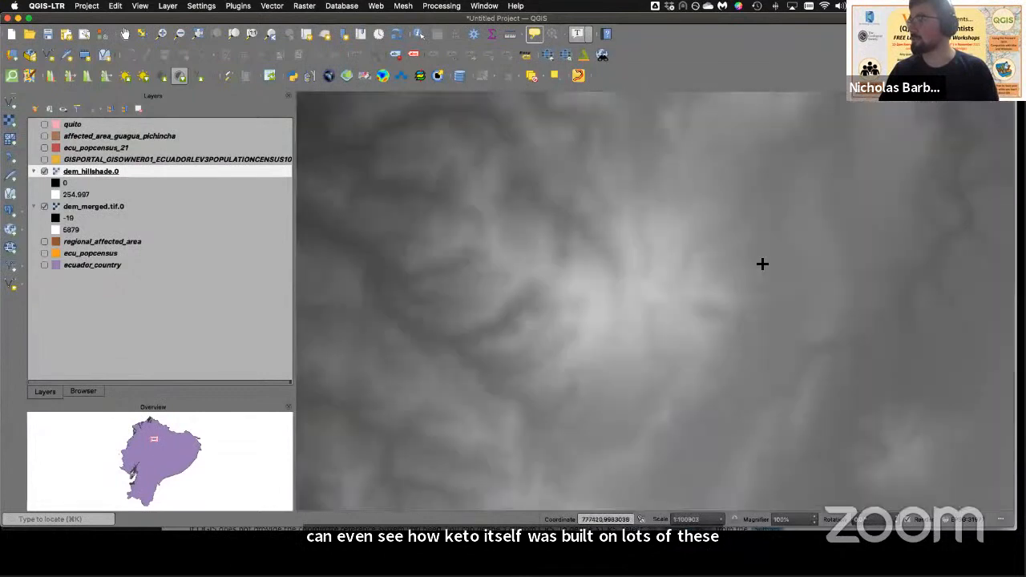
pyautogui.scroll(1, 764, 260)
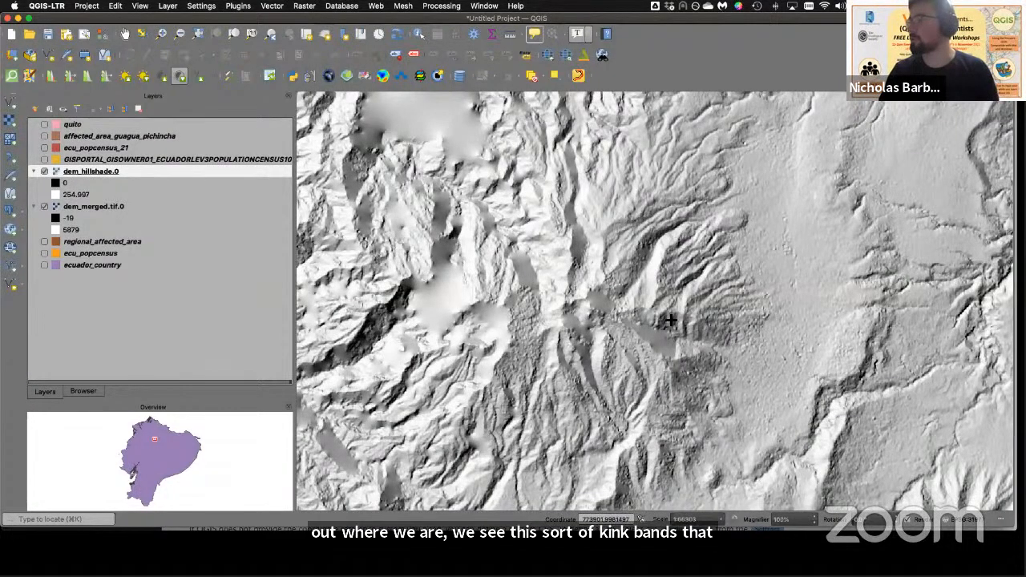
pyautogui.scroll(2, 666, 326)
pyautogui.scroll(-2, 664, 327)
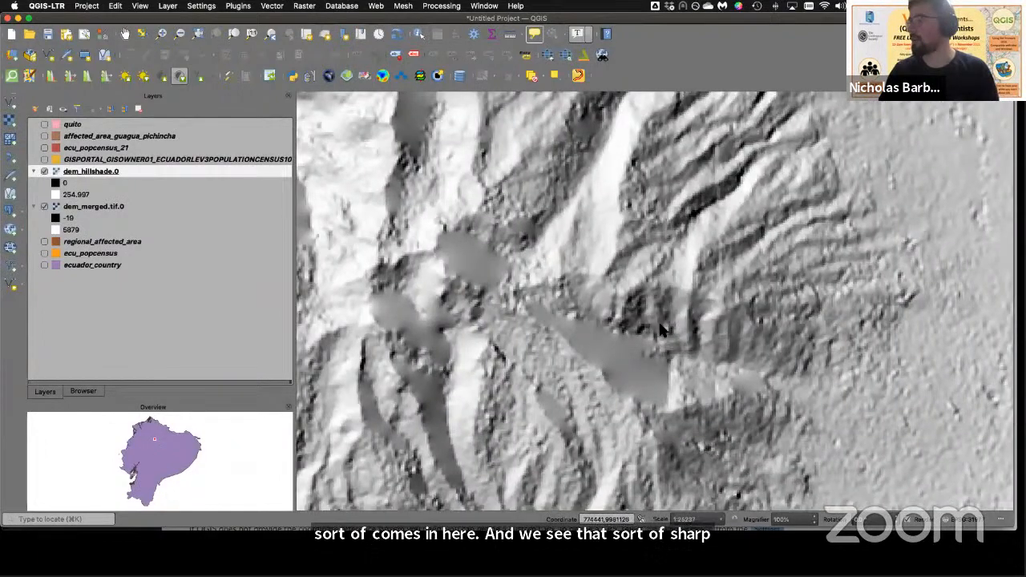
pyautogui.hotkey('ctrl', 'Up')
pyautogui.click(472, 160)
pyautogui.scroll(2, 505, 187)
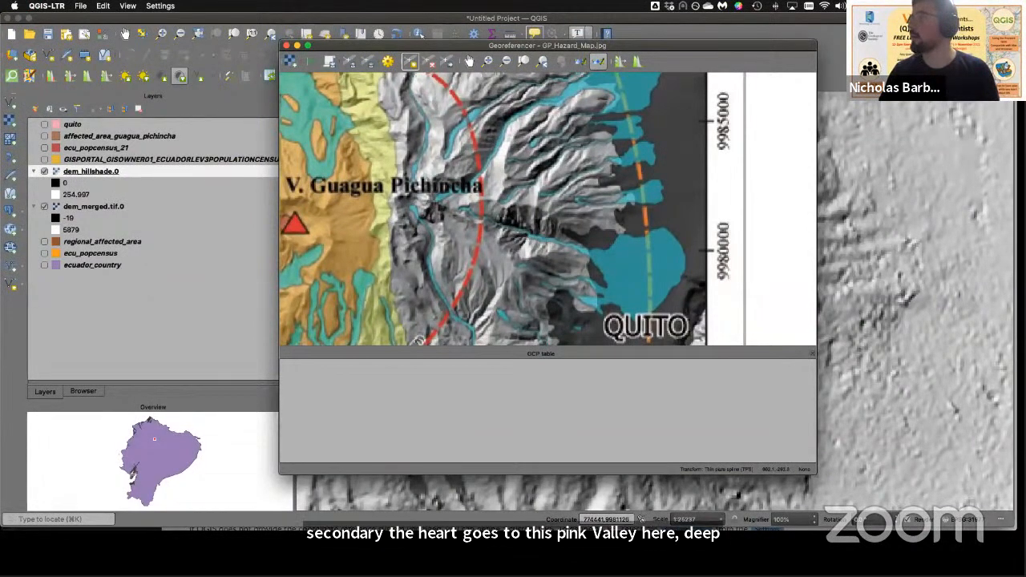
# Step: Pick the valley's eastern end on the hillshade, at about X 774407, Y 9980787, and accept it as the control point's map coordinates
pyautogui.press('super+grave')
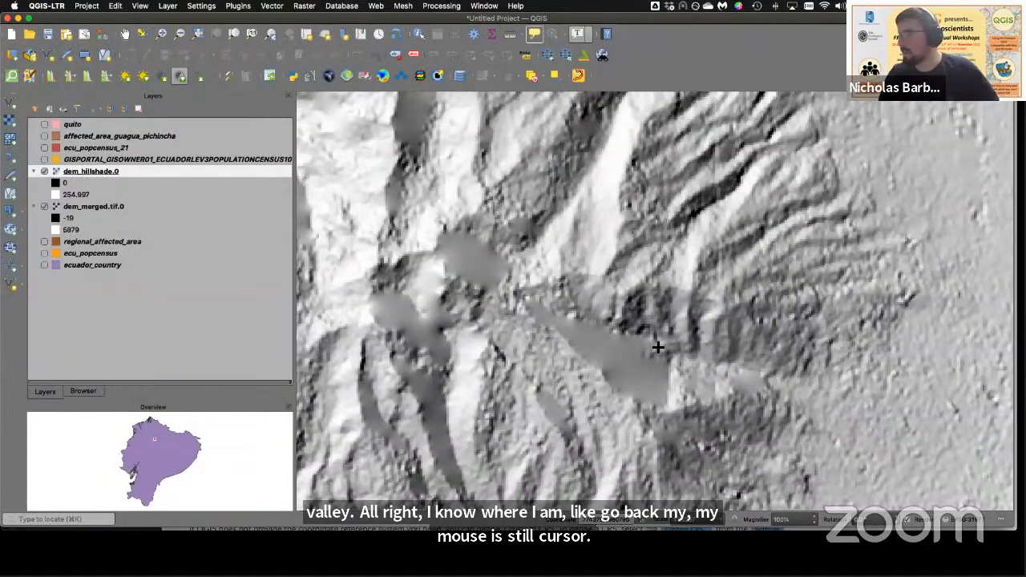
pyautogui.scroll(1, 667, 347)
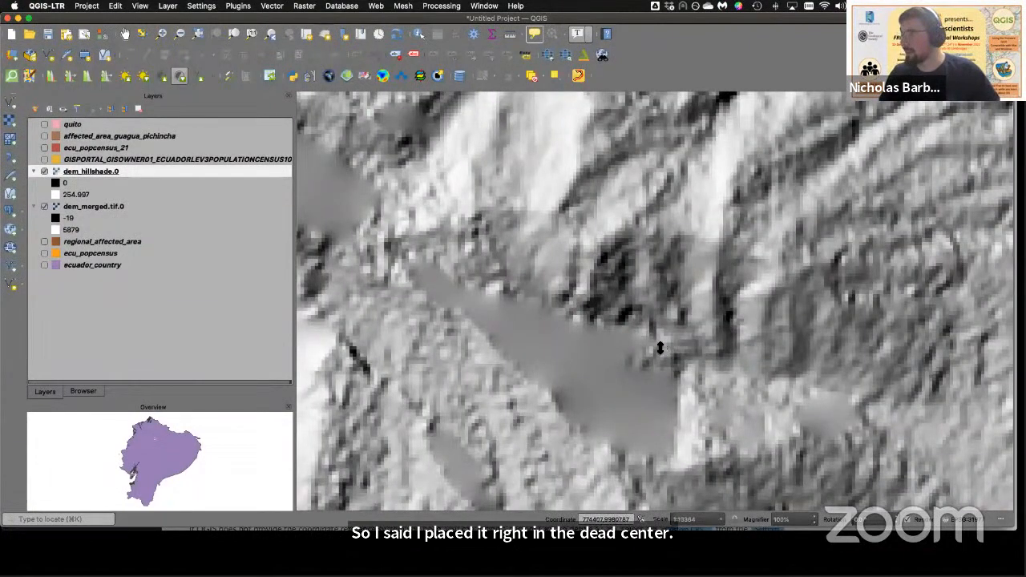
pyautogui.click(660, 347)
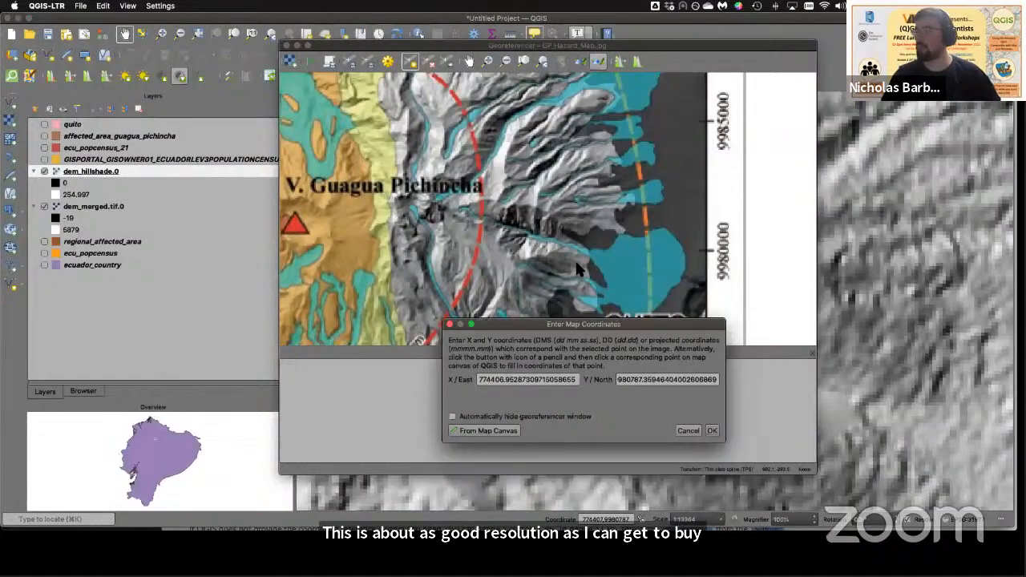
pyautogui.click(698, 363)
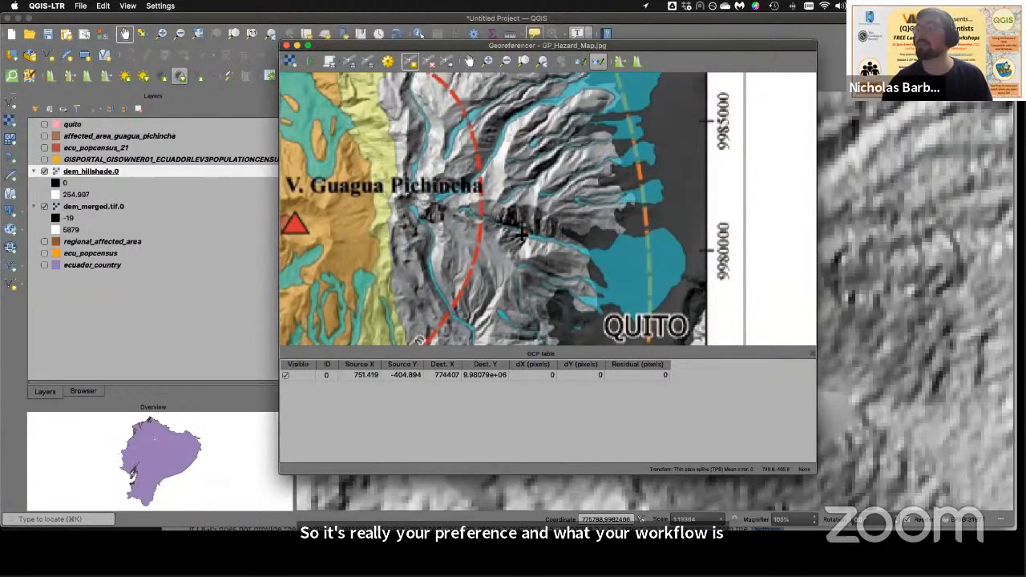
# Step: Examine the whole hazard map and the surrounding hillshade for areas where further control points can be spread out
pyautogui.scroll(-1, 464, 174)
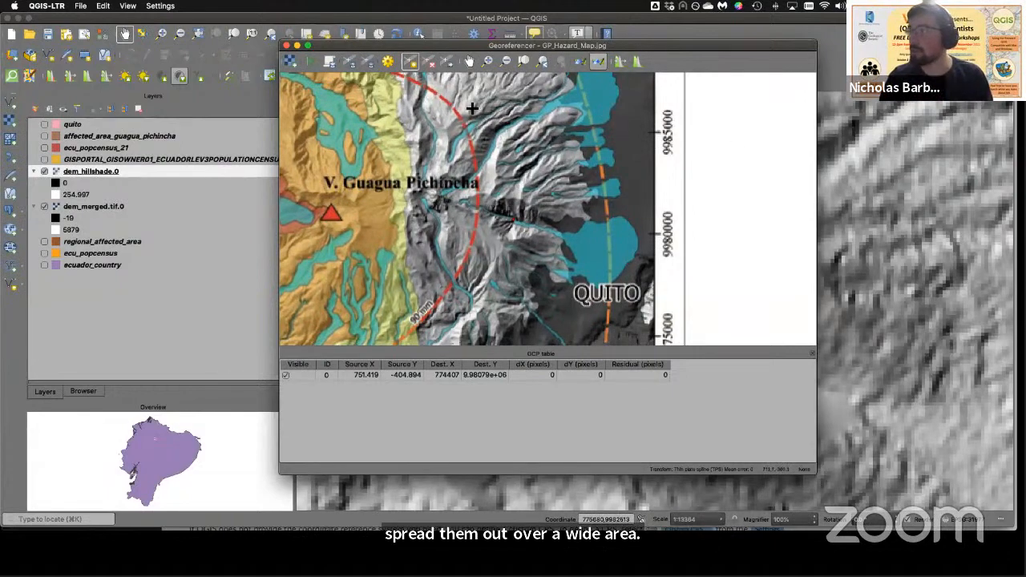
pyautogui.scroll(-2, 442, 292)
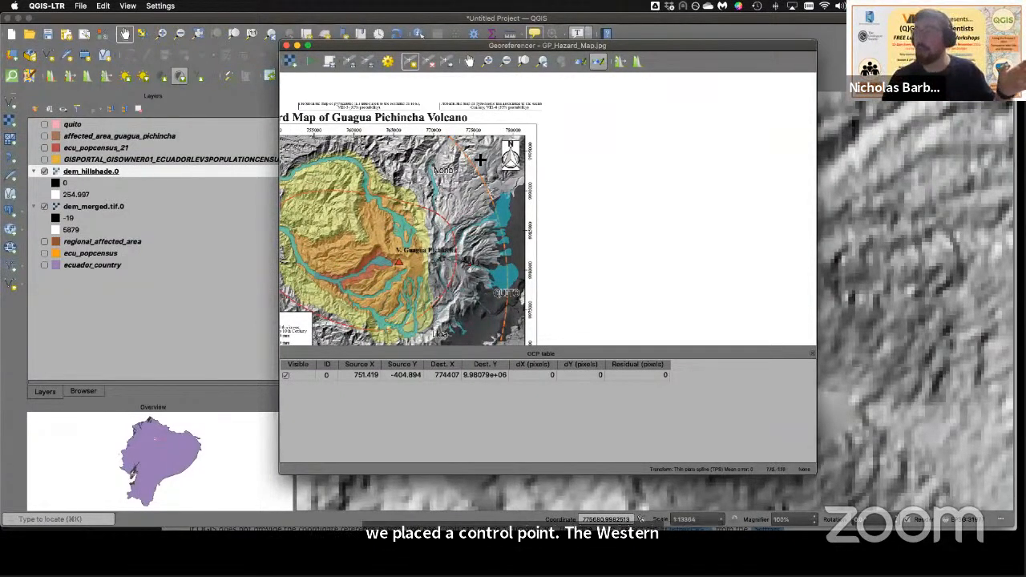
pyautogui.click(471, 63)
pyautogui.moveTo(374, 209); pyautogui.dragTo(499, 196)
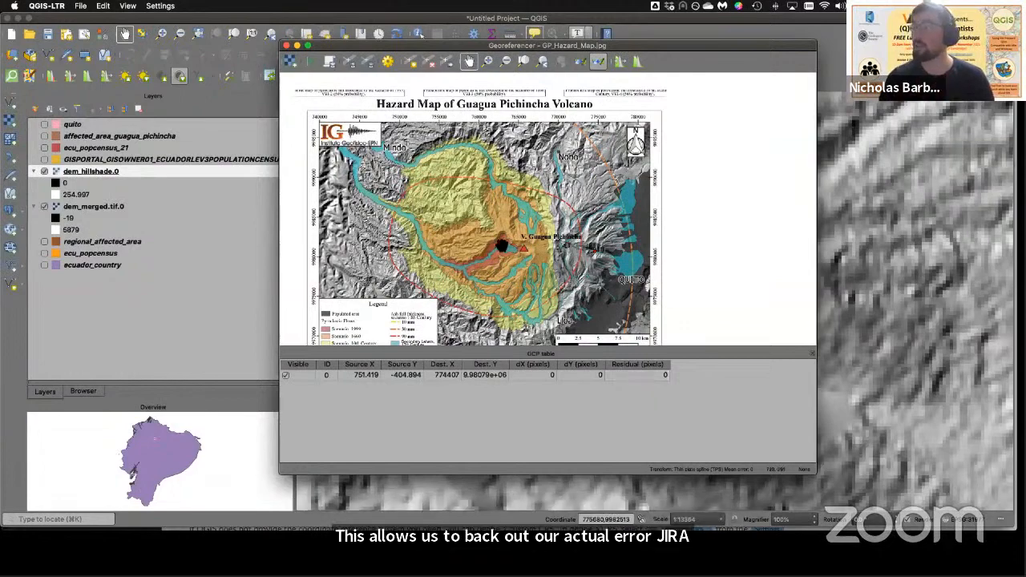
pyautogui.click(672, 30)
pyautogui.scroll(-5, 470, 181)
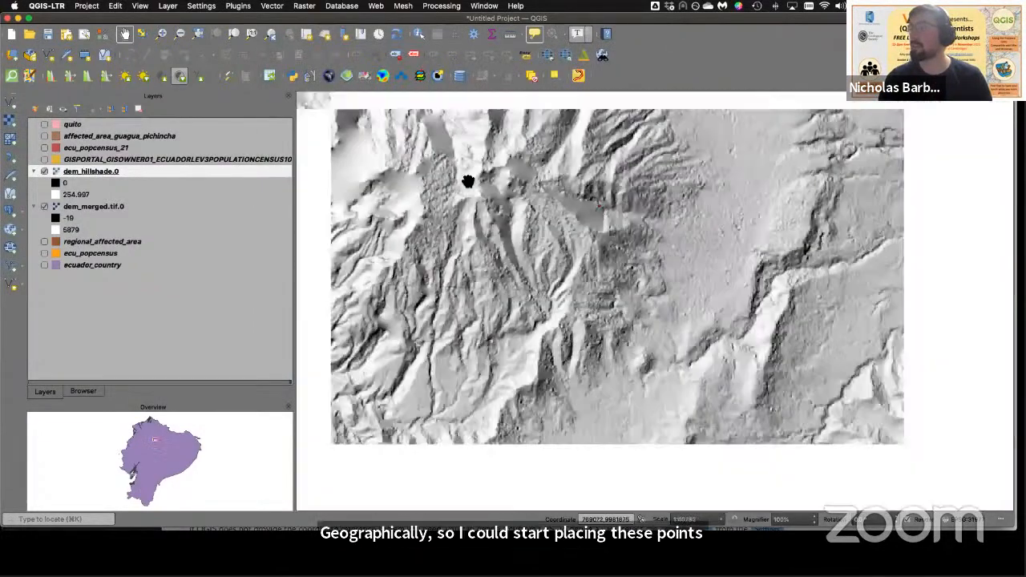
pyautogui.scroll(5, 456, 182)
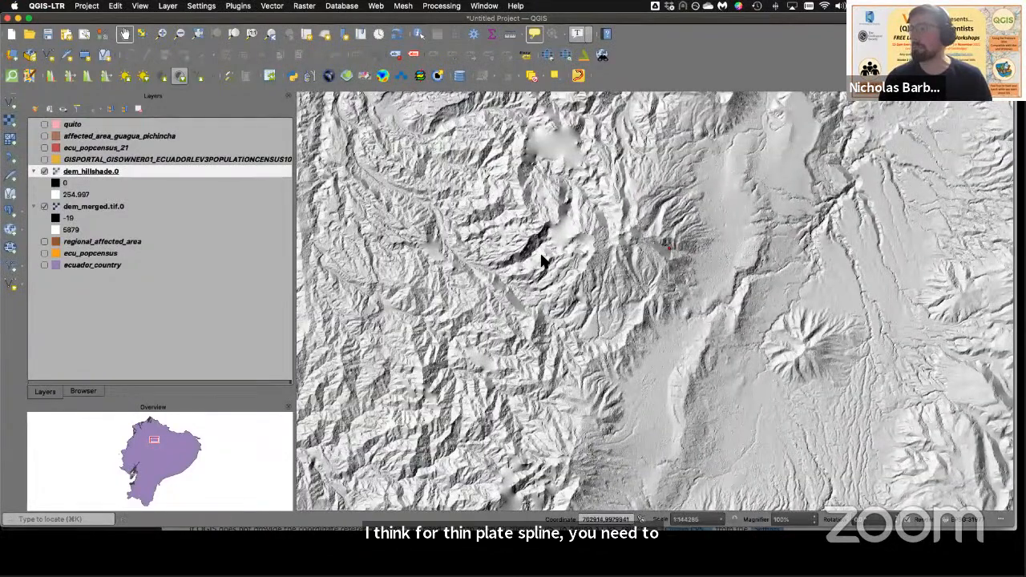
pyautogui.hotkey('ctrl', 'Up')
pyautogui.click(681, 174)
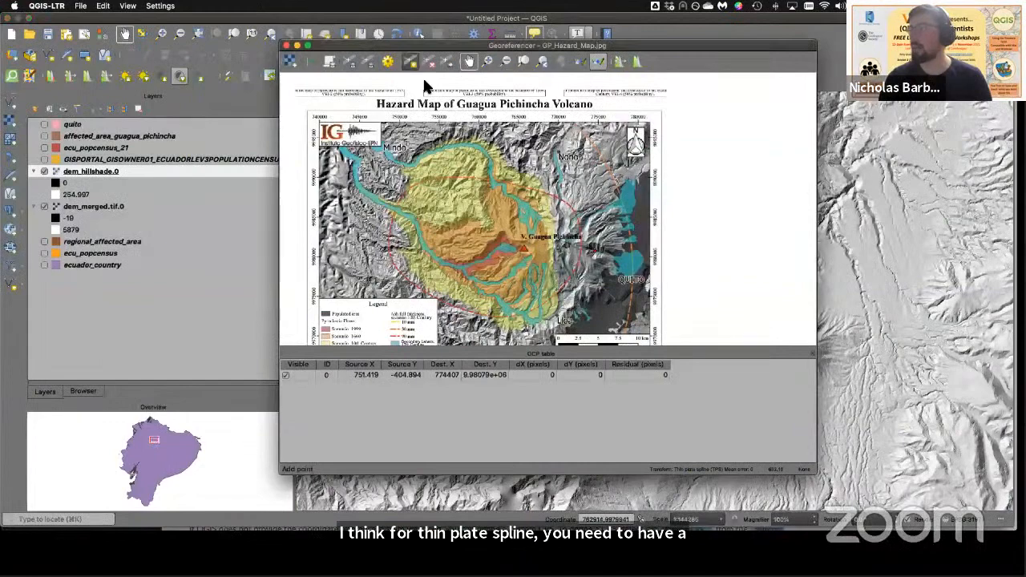
pyautogui.scroll(3, 495, 242)
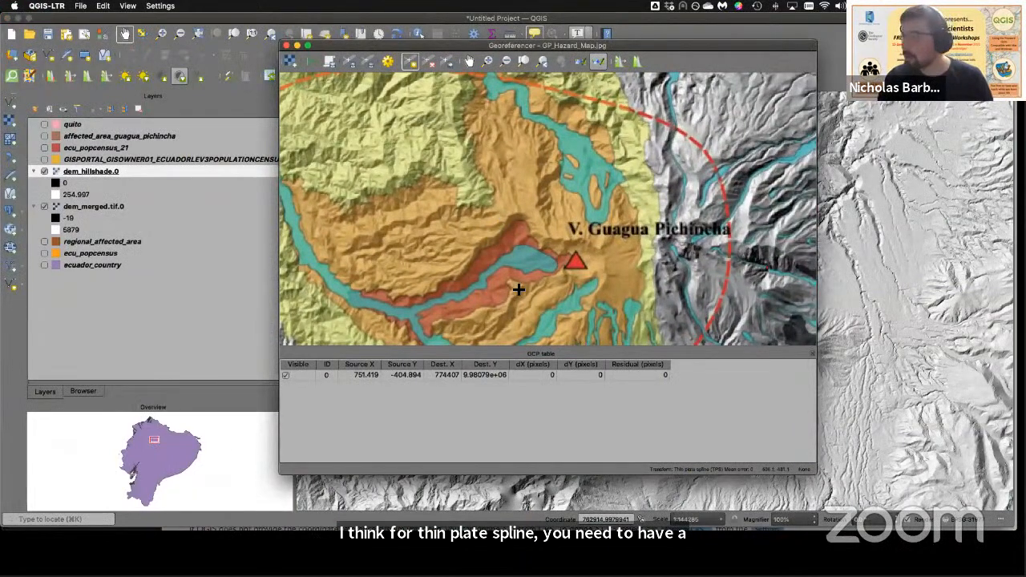
pyautogui.scroll(-2, 518, 277)
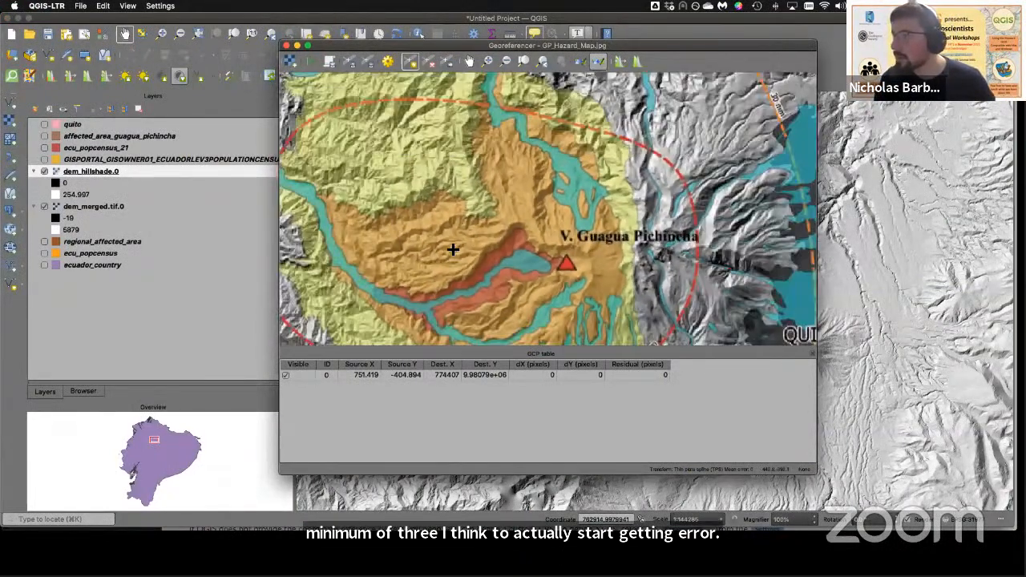
# Step: Compare the hillshade with the hazard map northwest of the volcano to locate the matching steep escarpment near Mindo
pyautogui.hotkey('ctrl', 'Up')
pyautogui.click(670, 346)
pyautogui.moveTo(476, 241); pyautogui.dragTo(523, 325)
pyautogui.moveTo(469, 191); pyautogui.dragTo(557, 282)
pyautogui.moveTo(584, 205); pyautogui.dragTo(577, 226)
pyautogui.moveTo(586, 278); pyautogui.dragTo(548, 261)
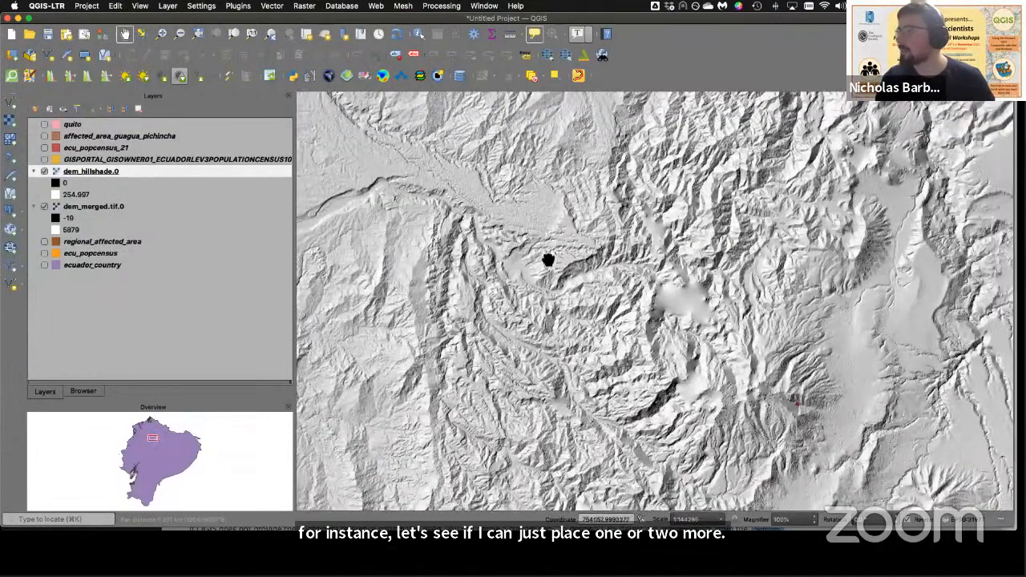
pyautogui.scroll(3, 559, 254)
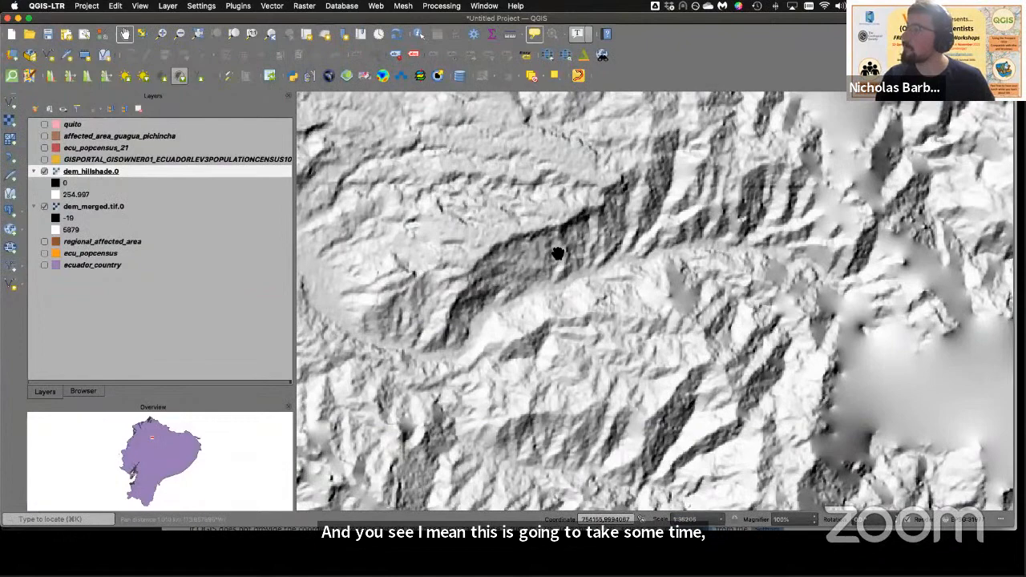
pyautogui.hotkey('ctrl', 'Up')
pyautogui.click(633, 199)
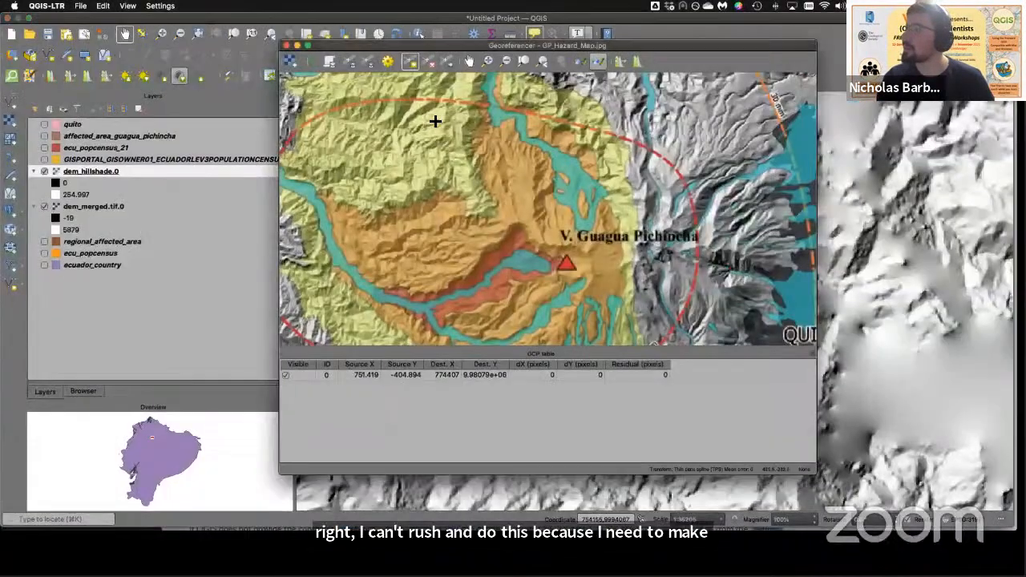
pyautogui.click(469, 61)
pyautogui.moveTo(465, 165); pyautogui.dragTo(522, 271)
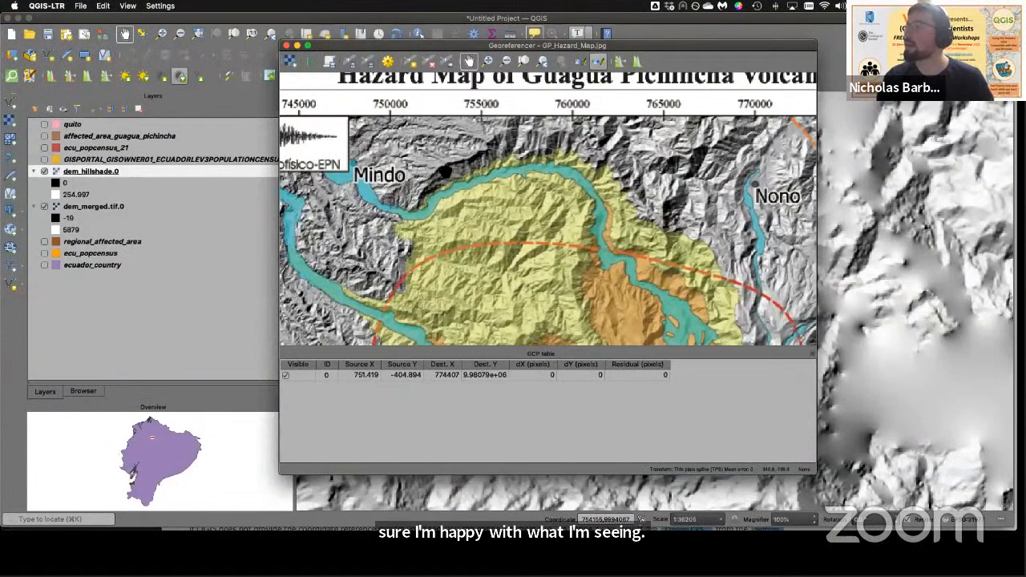
pyautogui.scroll(3, 446, 171)
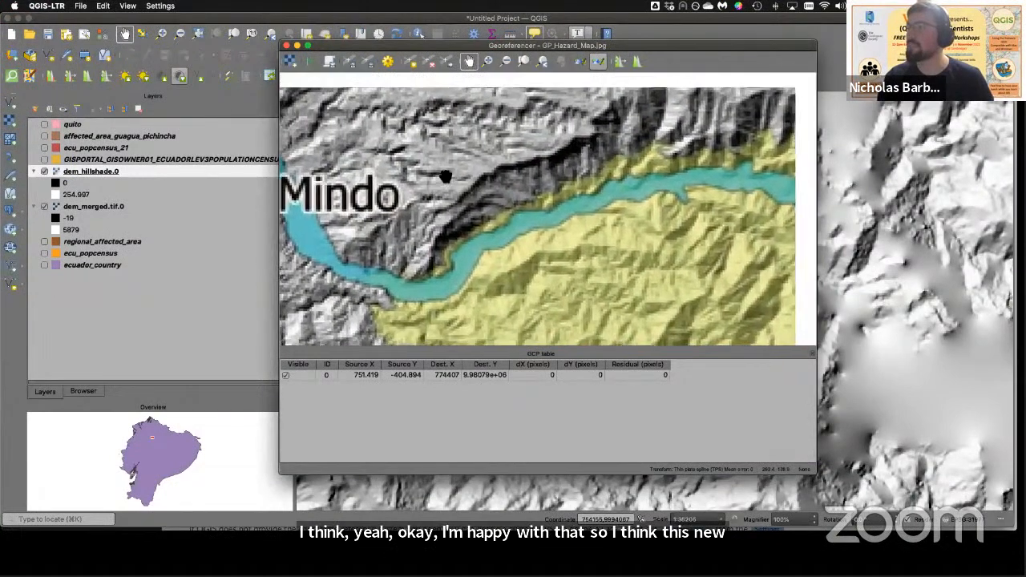
pyautogui.moveTo(474, 193); pyautogui.dragTo(456, 155)
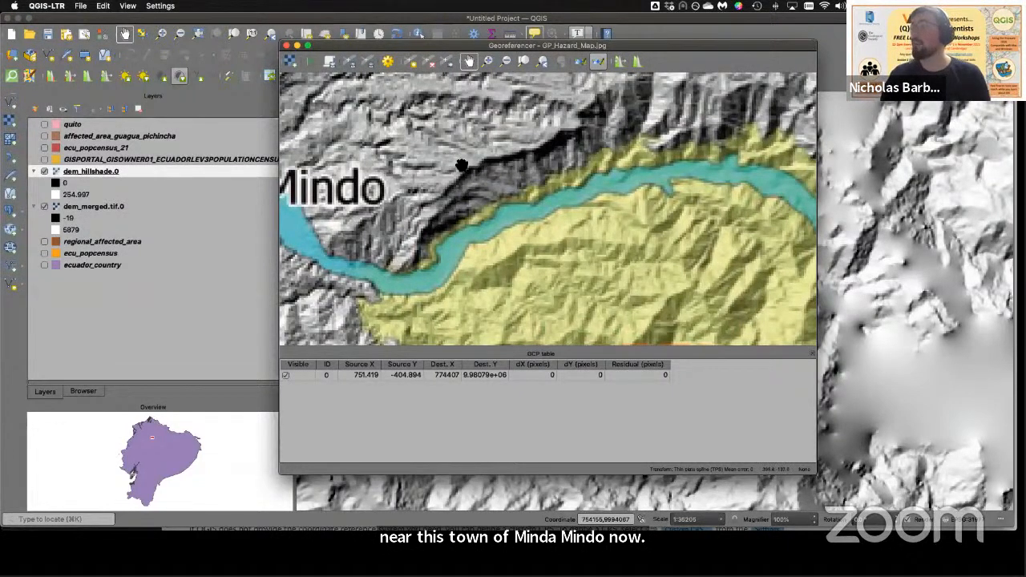
# Step: Add a control point on the hazard map at the notch in the dark escarpment edge just east of the Mindo label
pyautogui.click(410, 62)
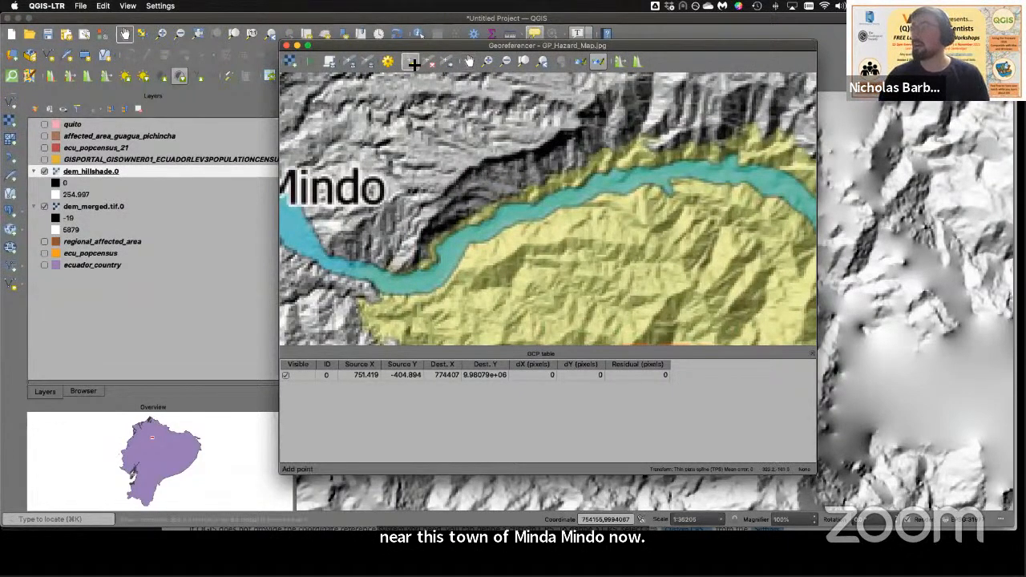
pyautogui.scroll(2, 473, 165)
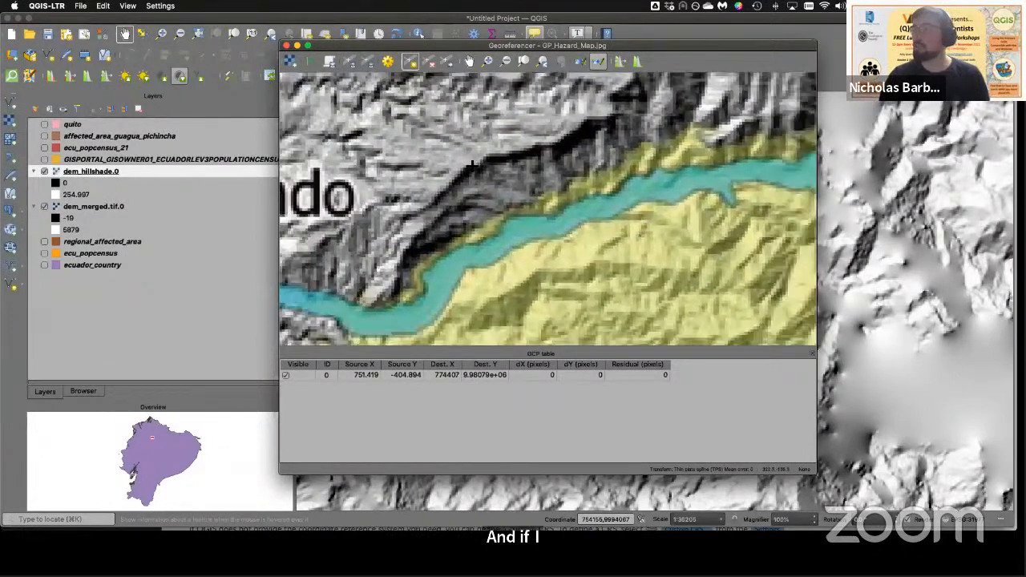
pyautogui.scroll(1, 480, 164)
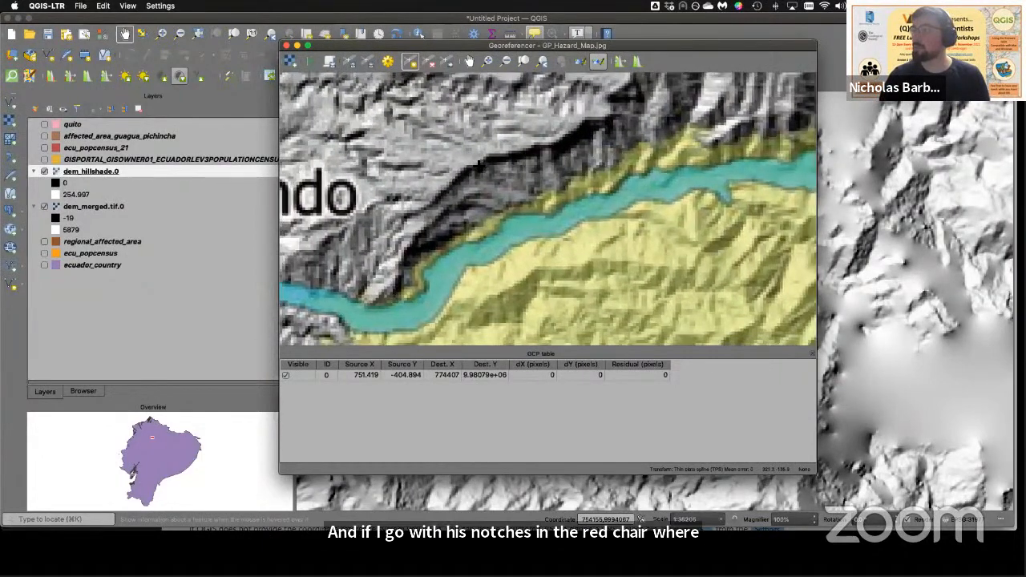
pyautogui.click(479, 164)
# Step: Pick the same escarpment notch on the hillshade, at about X 753010, Y 9994299, and accept it as the point's map coordinates
pyautogui.click(471, 367)
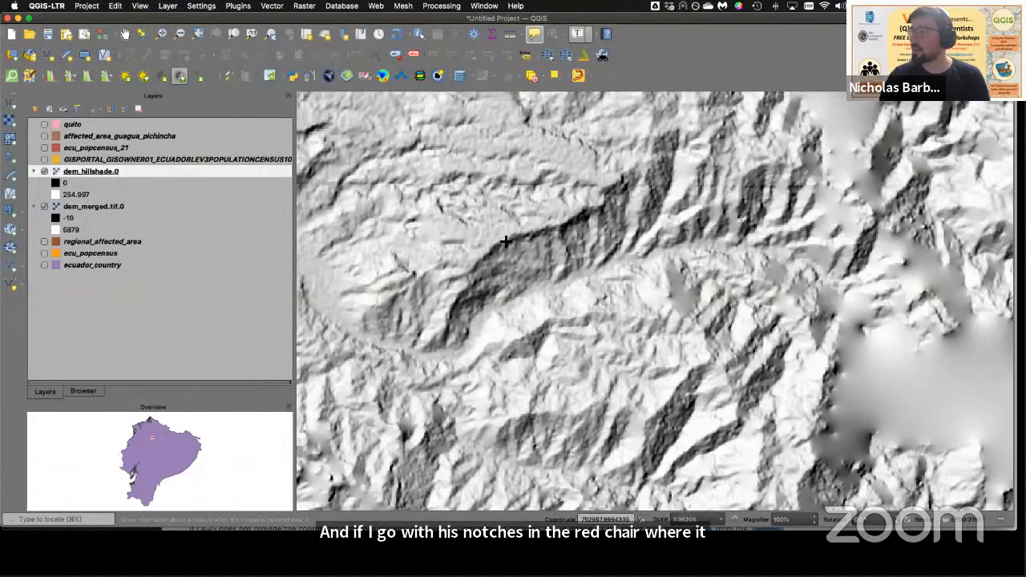
pyautogui.scroll(2, 506, 241)
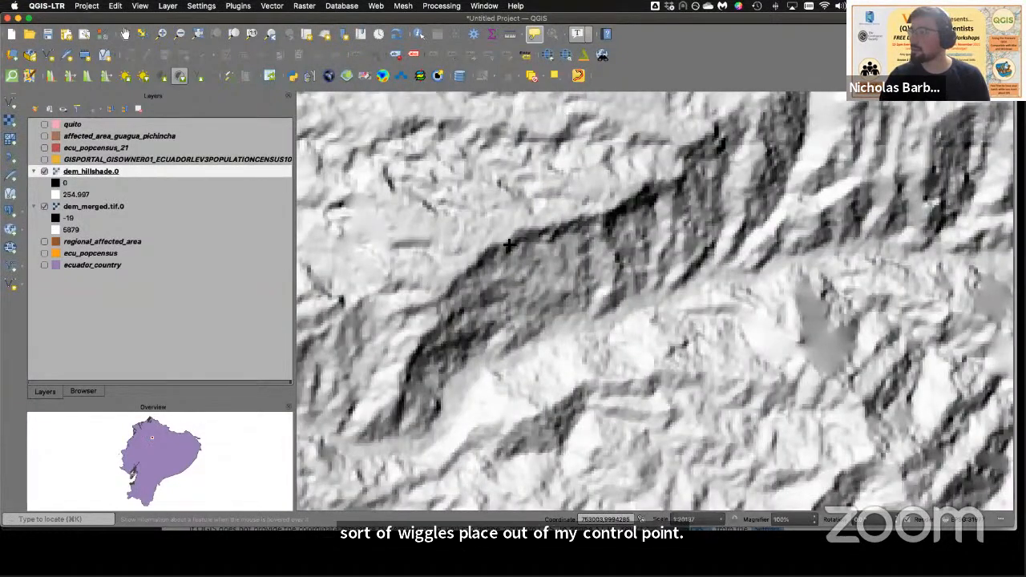
pyautogui.click(507, 247)
pyautogui.click(702, 368)
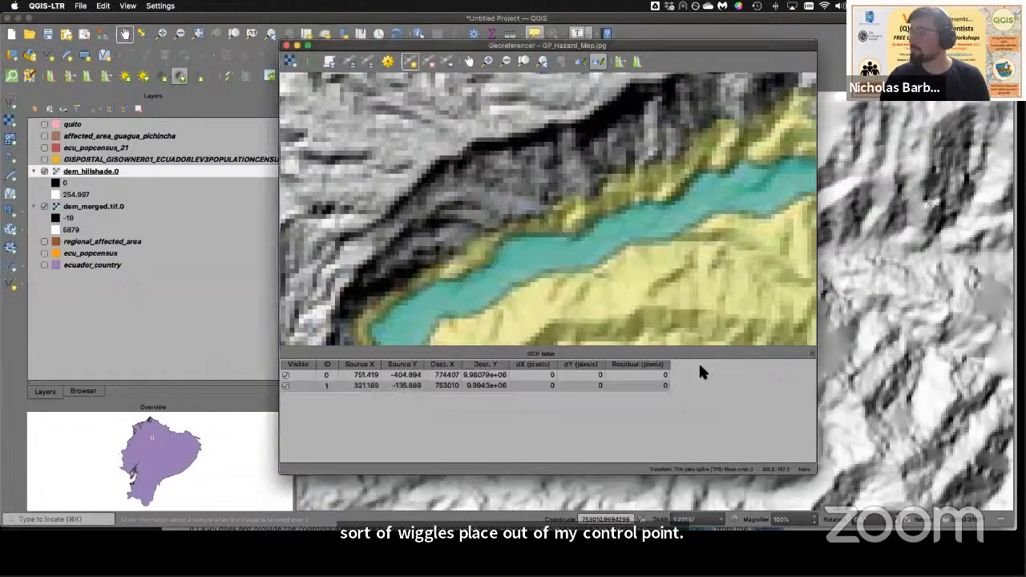
# Step: Survey the western side of the hazard map and the hillshade for terrain suited to another control point
pyautogui.scroll(-5, 573, 204)
pyautogui.scroll(-5, 574, 204)
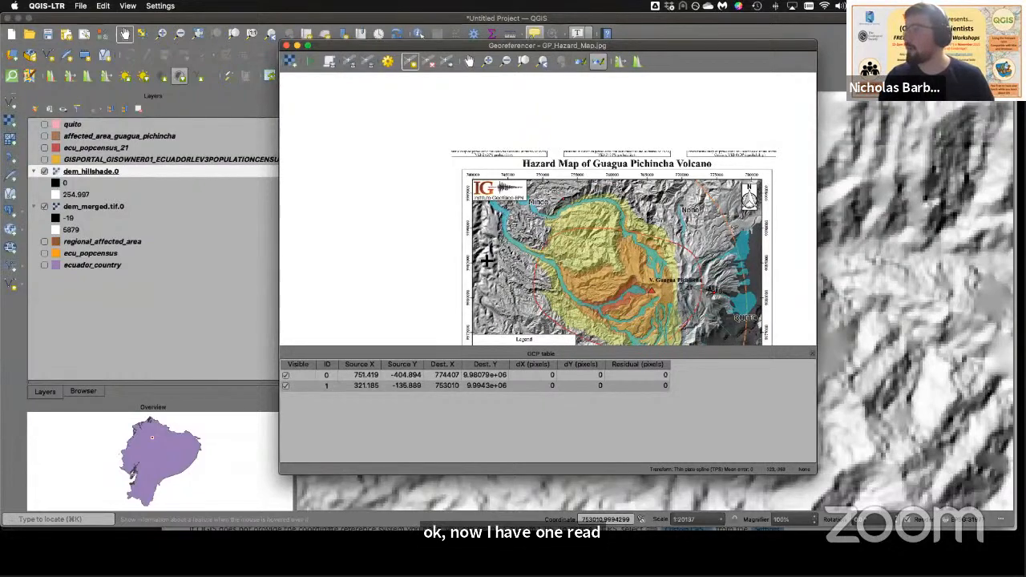
pyautogui.click(367, 24)
pyautogui.scroll(-4, 493, 211)
pyautogui.scroll(-2, 493, 211)
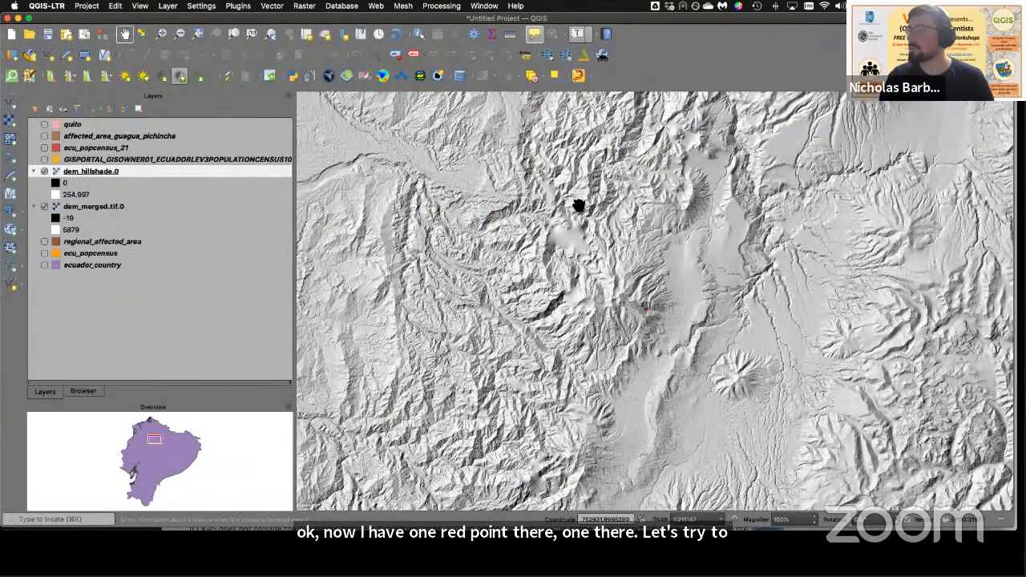
pyautogui.moveTo(578, 206); pyautogui.dragTo(542, 216)
pyautogui.scroll(2, 468, 238)
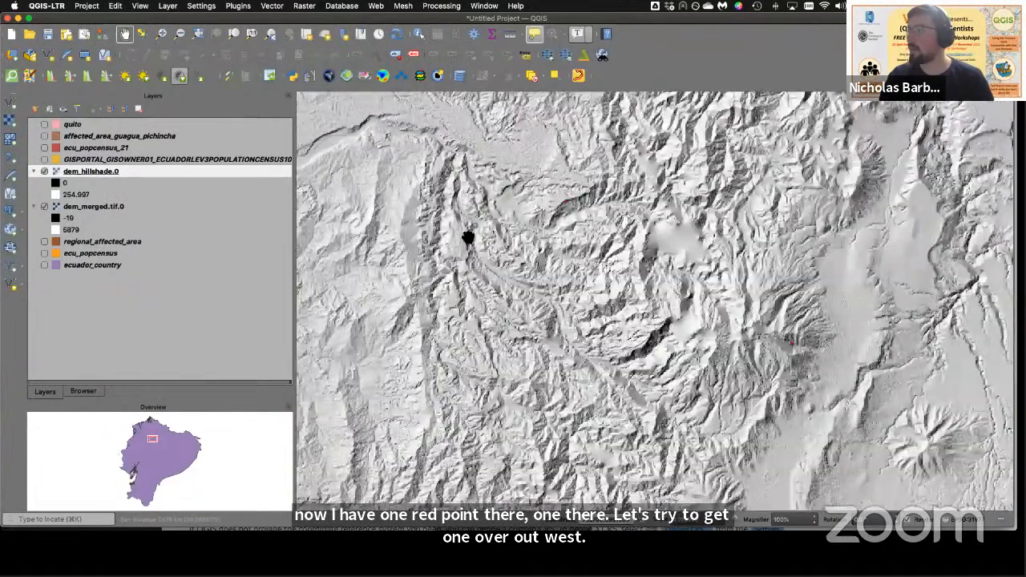
pyautogui.scroll(3, 509, 241)
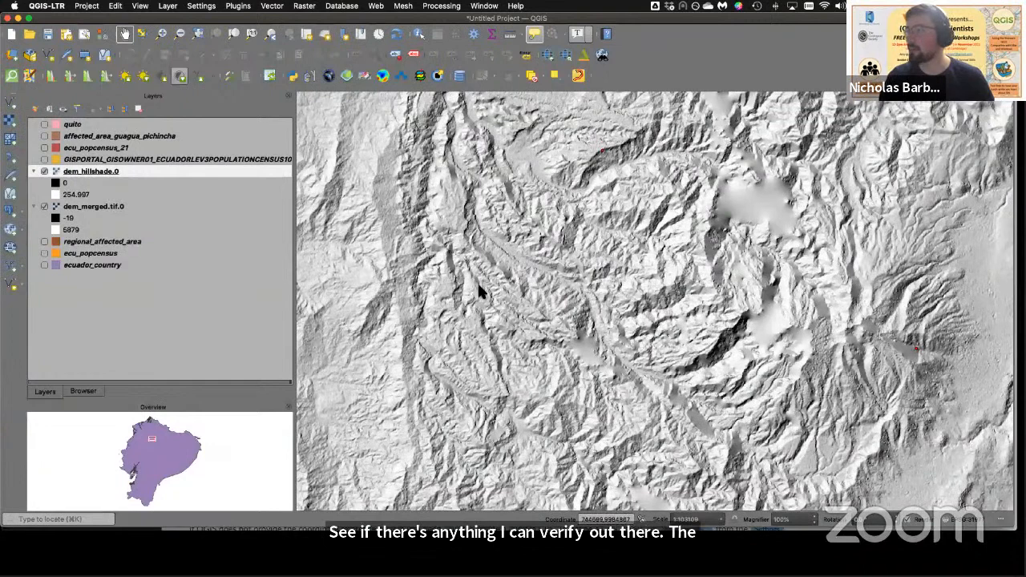
# Step: Compare the ridges beside the western blue channel on the hazard map with the hillshade to find a feature recognisable on both
pyautogui.hotkey('ctrl', 'Up')
pyautogui.click(728, 206)
pyautogui.scroll(4, 526, 249)
pyautogui.scroll(4, 489, 285)
pyautogui.scroll(-2, 522, 236)
pyautogui.press('super+grave')
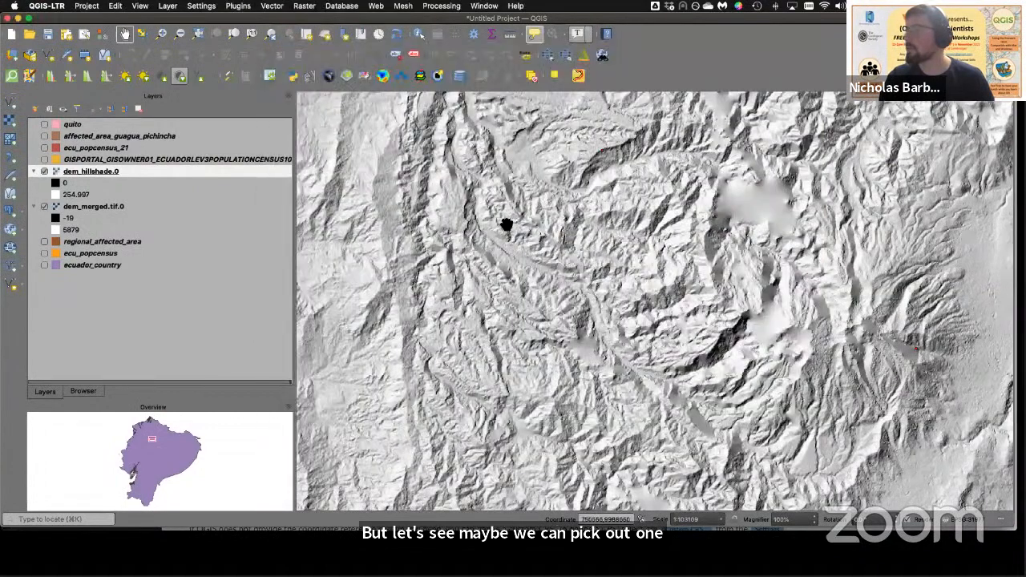
pyautogui.moveTo(533, 266); pyautogui.dragTo(549, 340)
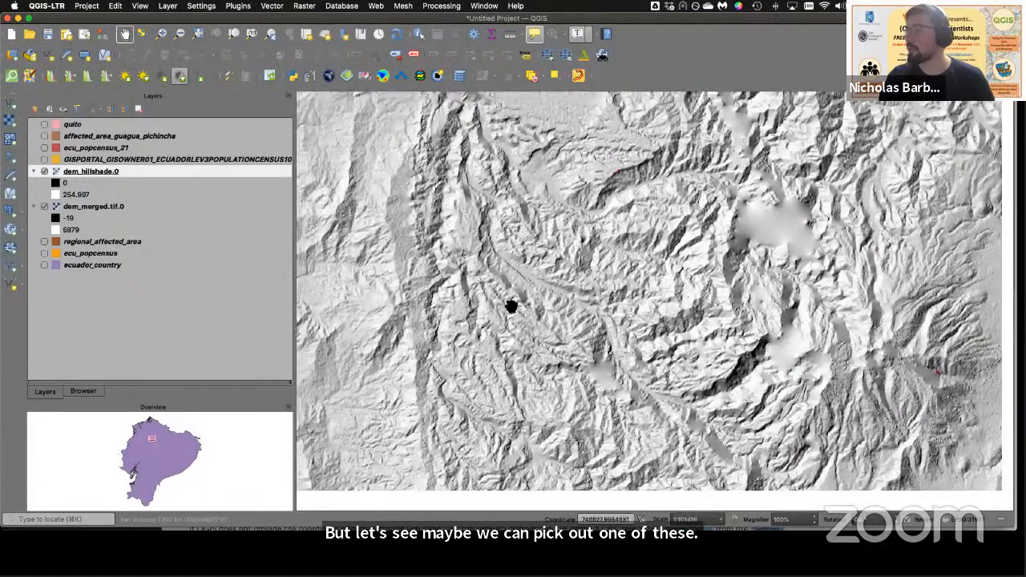
pyautogui.scroll(1, 513, 303)
pyautogui.moveTo(534, 320); pyautogui.dragTo(501, 250)
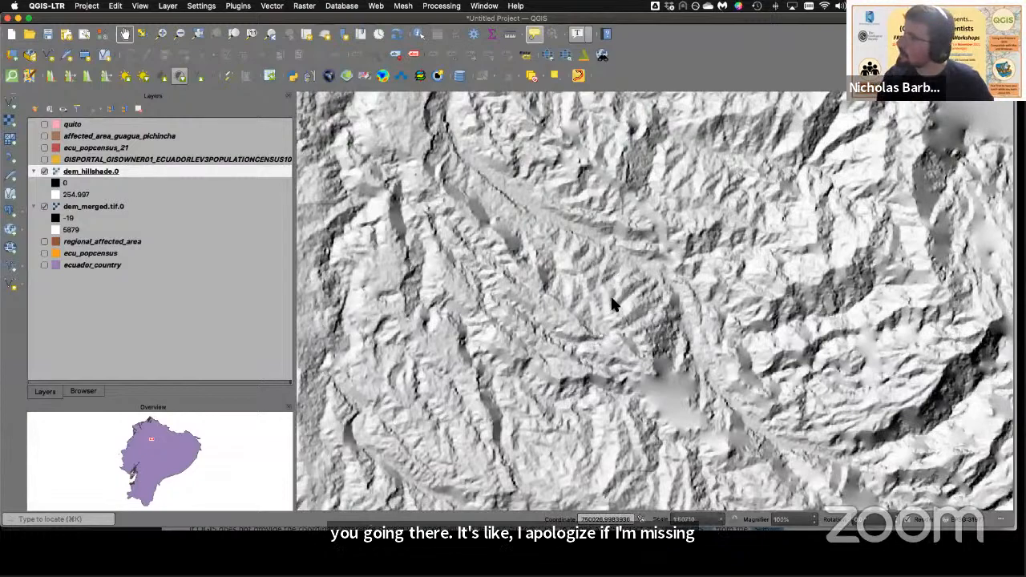
pyautogui.hotkey('ctrl', 'Up')
pyautogui.click(682, 201)
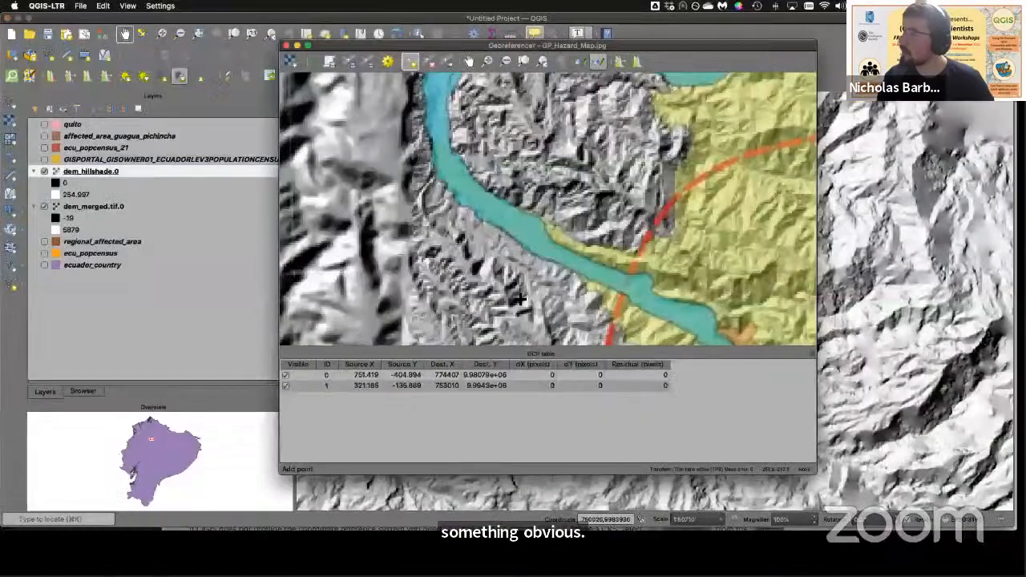
pyautogui.click(469, 61)
pyautogui.moveTo(627, 318); pyautogui.dragTo(550, 213)
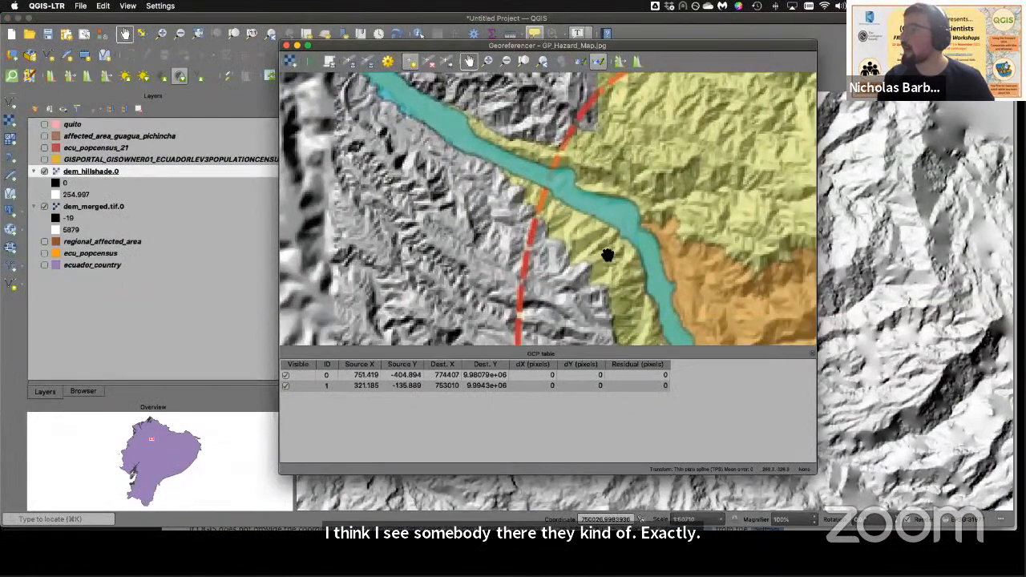
pyautogui.scroll(-1, 508, 211)
pyautogui.scroll(1, 423, 260)
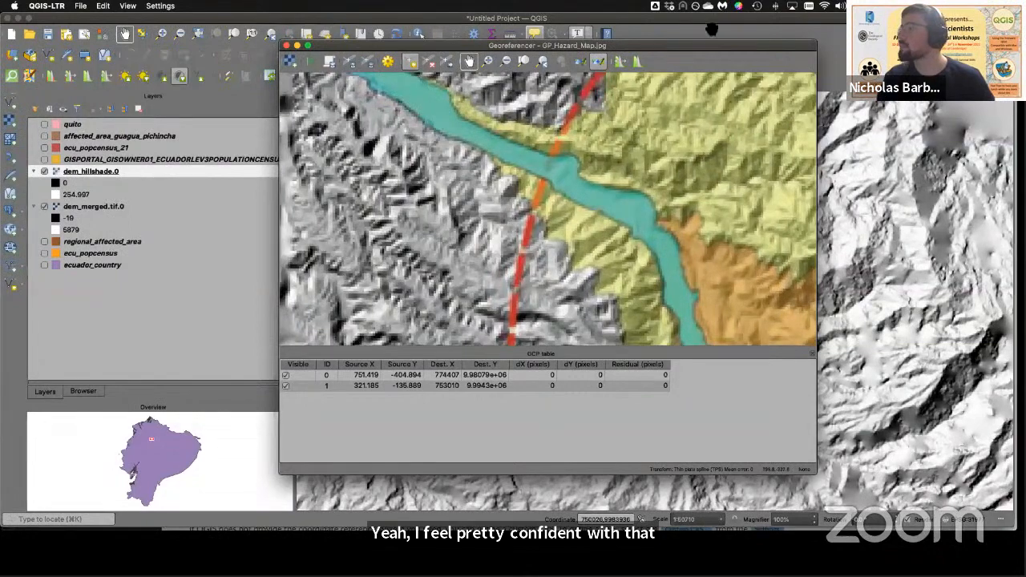
# Step: Check the western ridges on the hillshade and place a control point on the hazard map's steep escarpment southwest of the blue channel, outside the red dashed circle
pyautogui.click(740, 18)
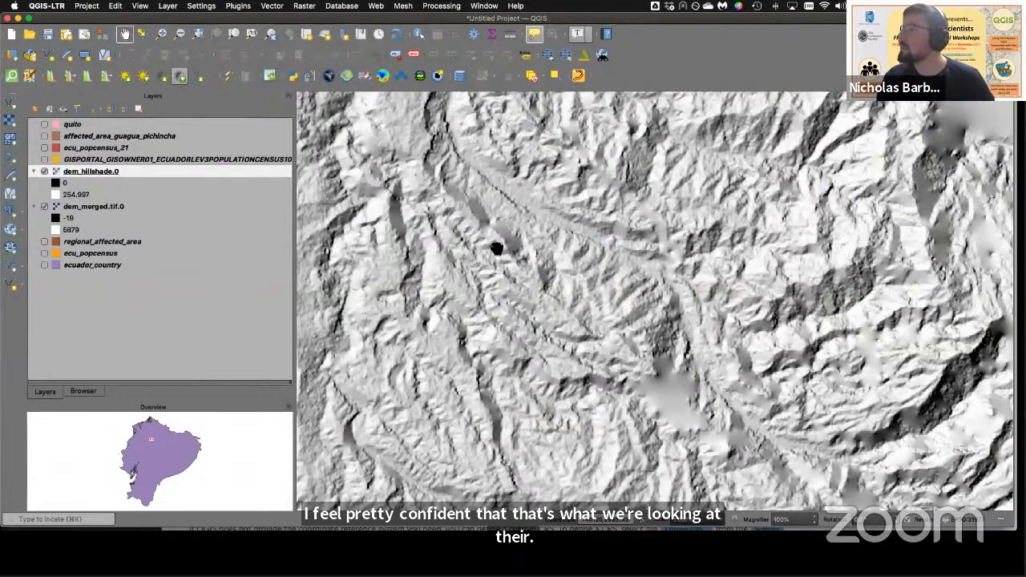
pyautogui.scroll(4, 574, 265)
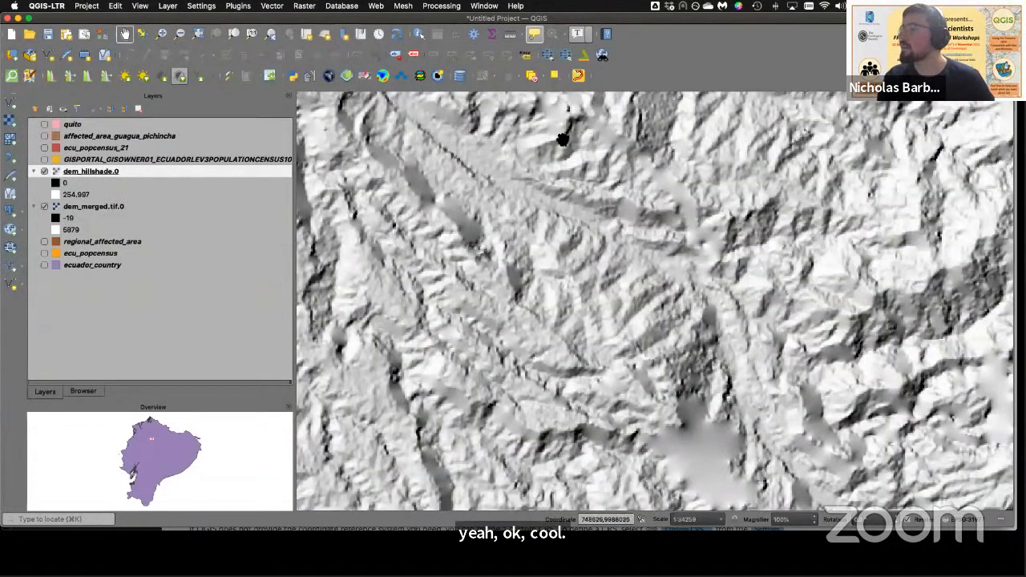
pyautogui.hotkey('ctrl', 'Up')
pyautogui.click(651, 138)
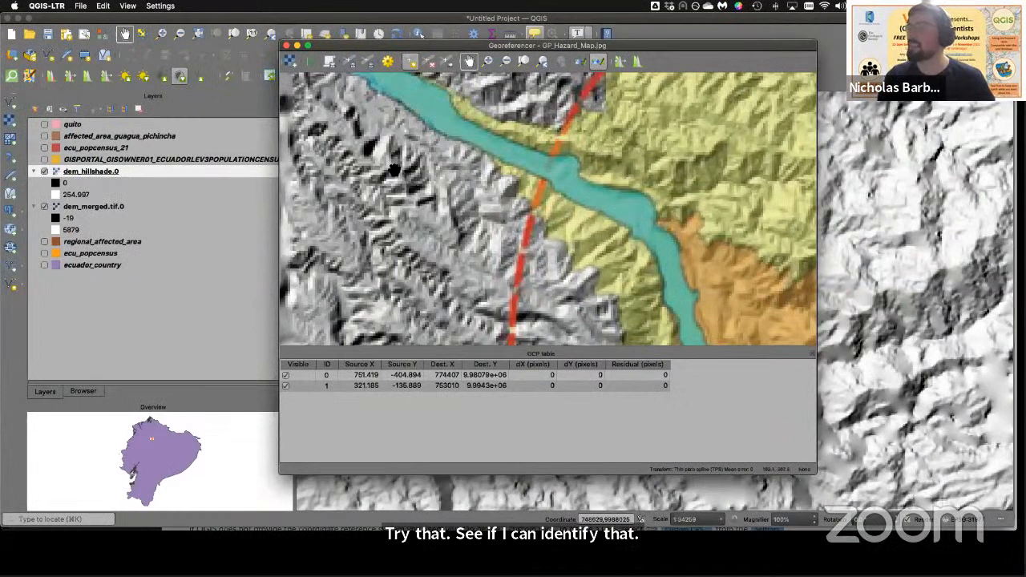
pyautogui.click(410, 61)
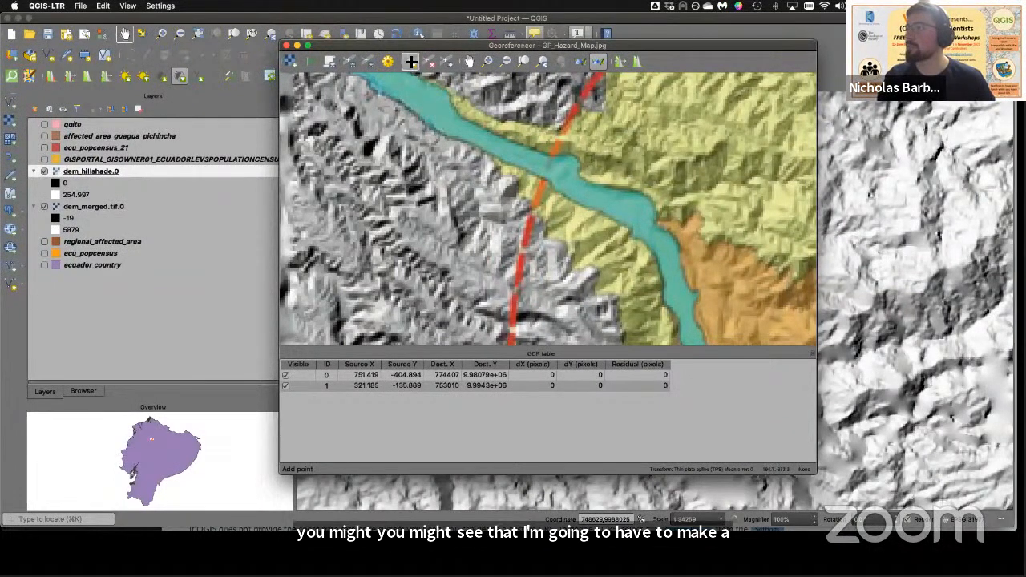
pyautogui.click(404, 182)
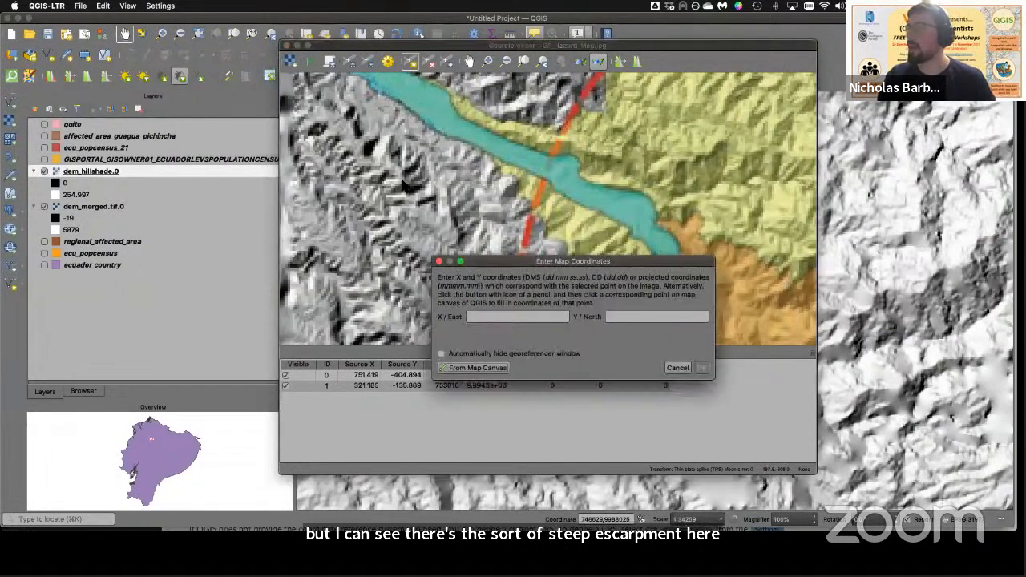
# Step: Pick the matching steep escarpment on the hillshade, at about X 745934, Y 9985523, and accept it as the point's map coordinates
pyautogui.click(478, 368)
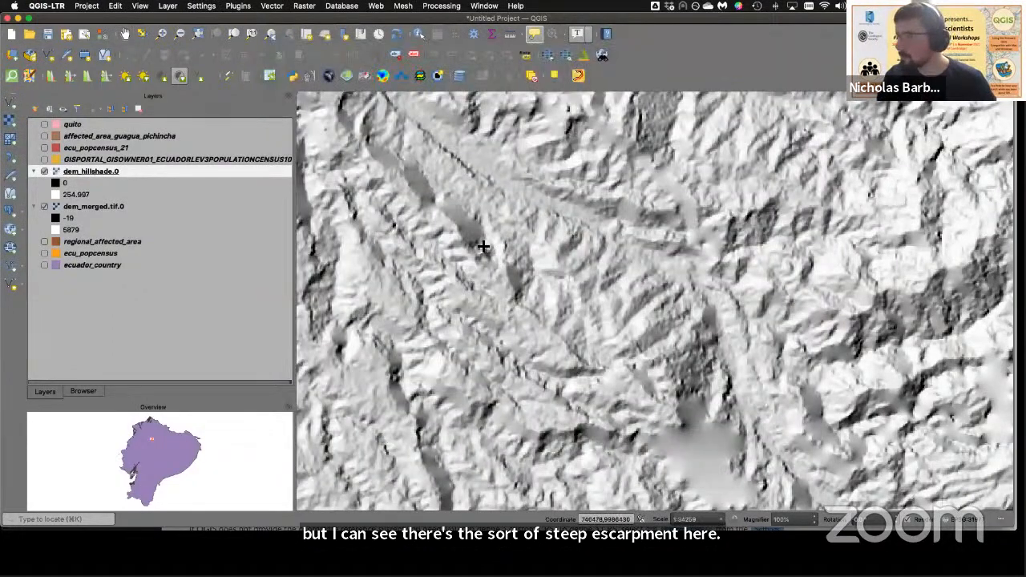
pyautogui.click(446, 251)
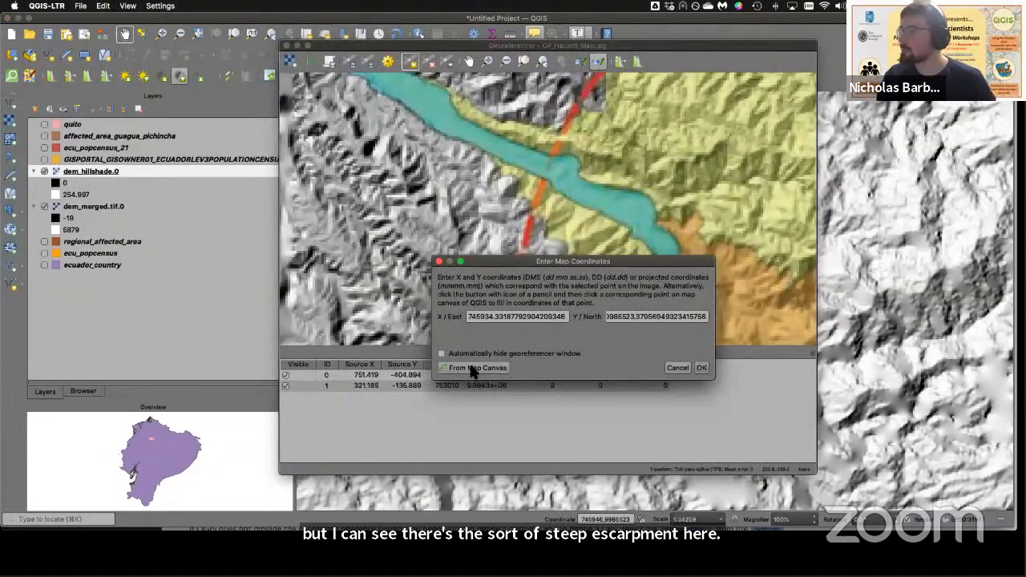
pyautogui.click(701, 369)
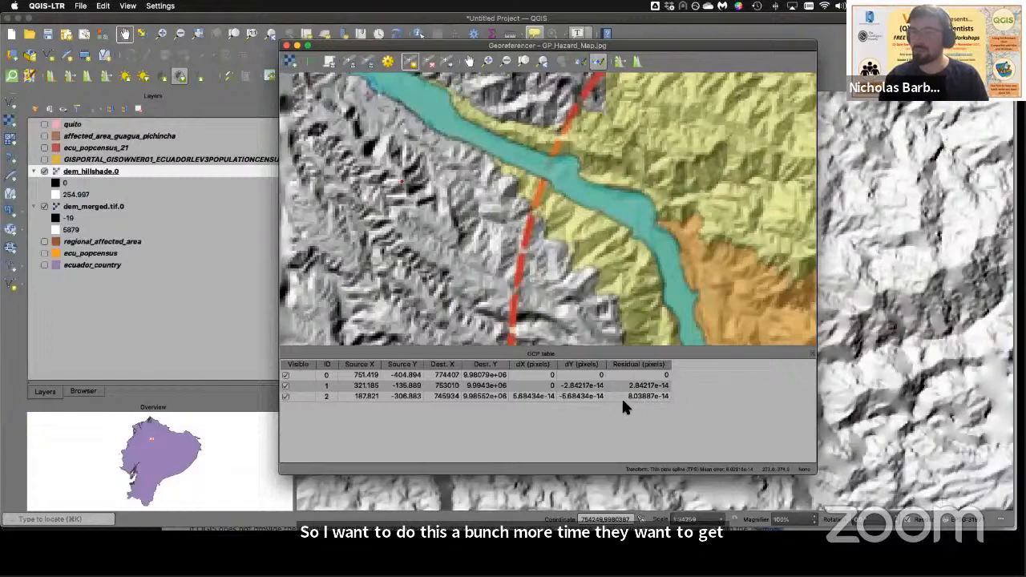
# Step: Review the georeferencing transformation settings, including the transformation type, output raster and PDF report options, and close them
pyautogui.scroll(-5, 583, 210)
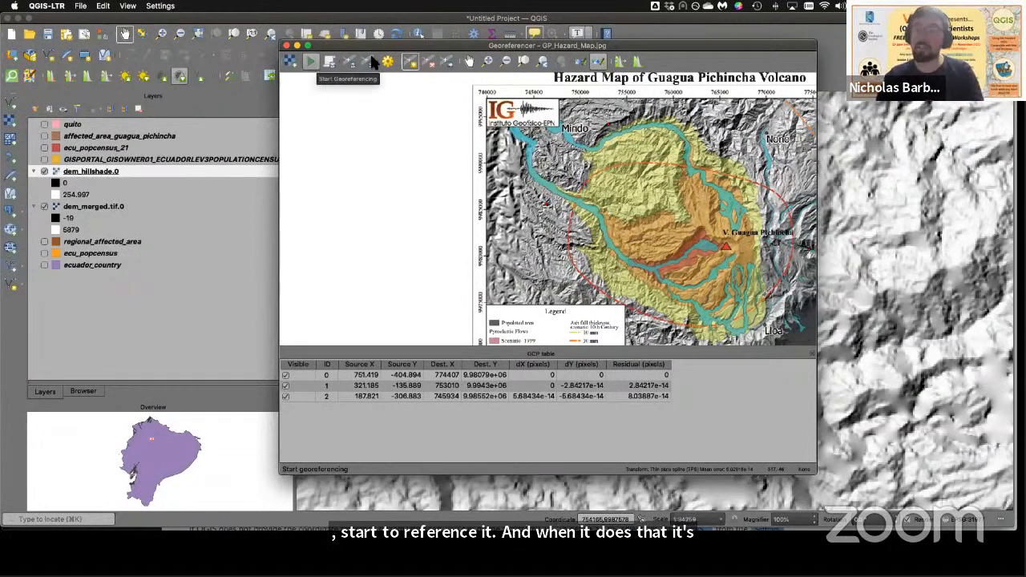
pyautogui.click(410, 66)
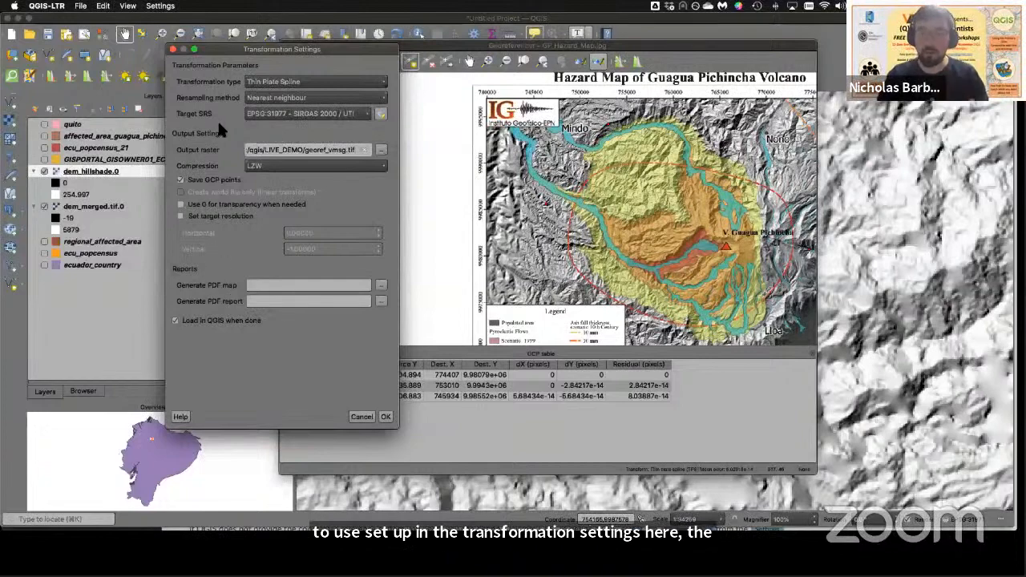
pyautogui.click(174, 49)
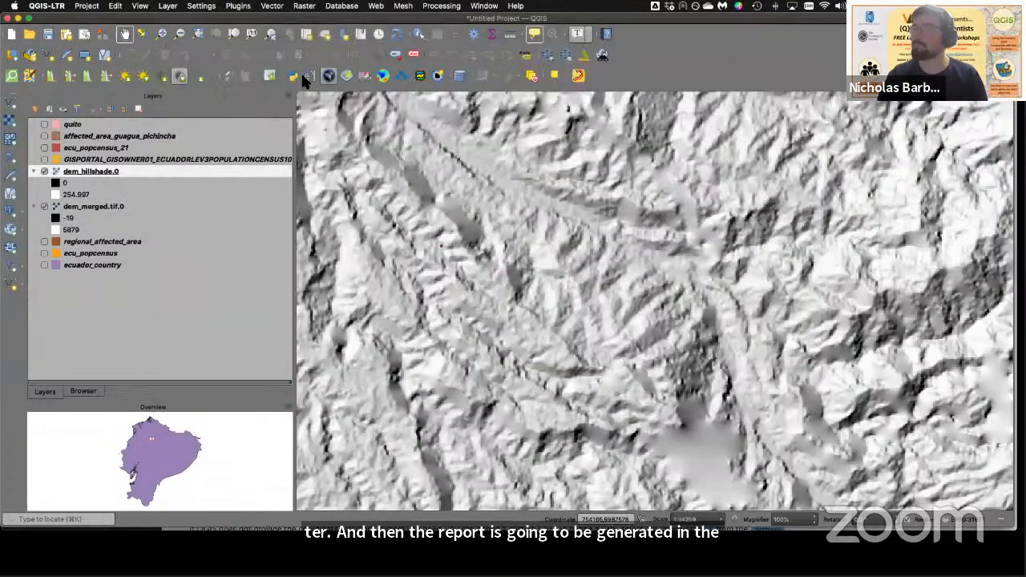
# Step: Return to the Georeferencer and close it without saving the GCP points
pyautogui.hotkey('ctrl', 'Up')
pyautogui.click(734, 121)
pyautogui.click(288, 46)
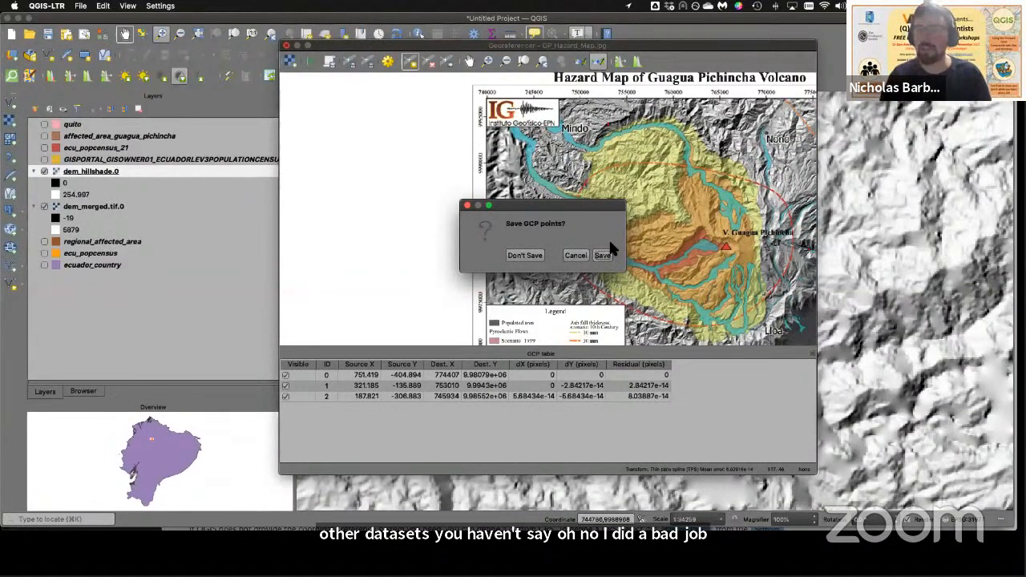
pyautogui.click(520, 255)
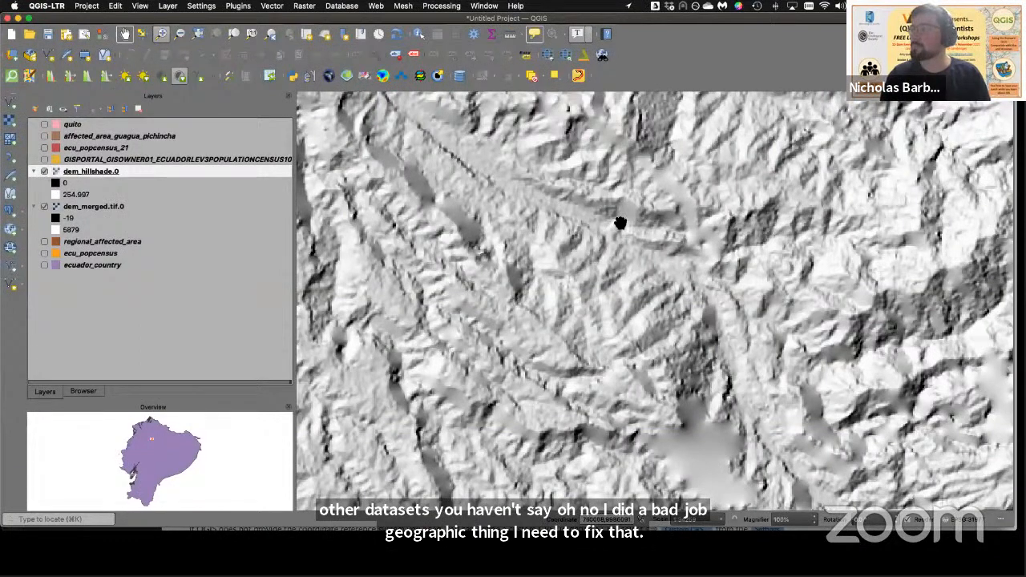
# Step: Add the already georeferenced hazard_map_georef_tps.tif from the Geology folder to the map
pyautogui.scroll(-2, 629, 224)
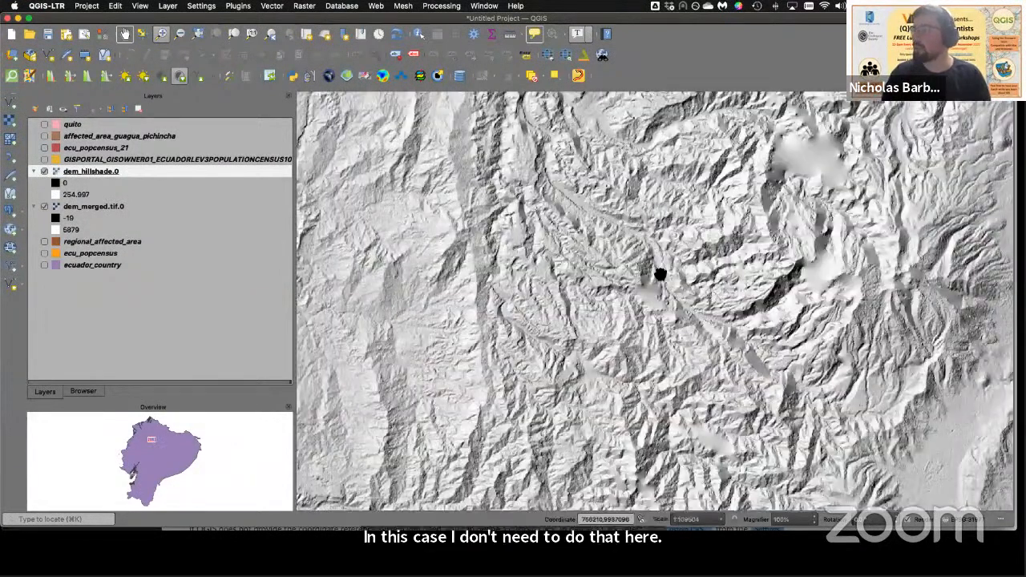
pyautogui.moveTo(660, 274); pyautogui.dragTo(461, 324)
pyautogui.click(83, 392)
pyautogui.scroll(5, 124, 196)
pyautogui.click(67, 123)
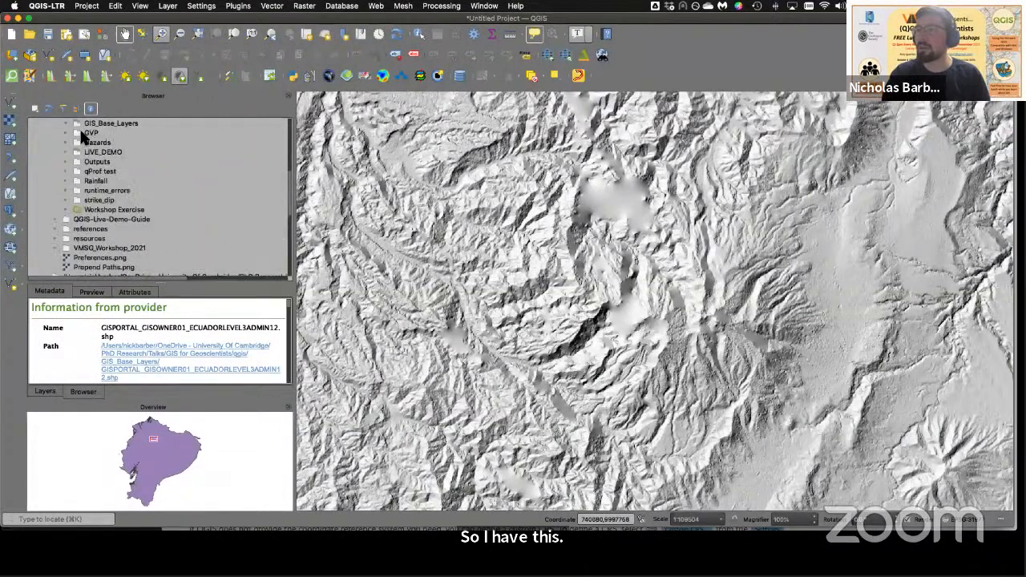
pyautogui.scroll(1, 63, 137)
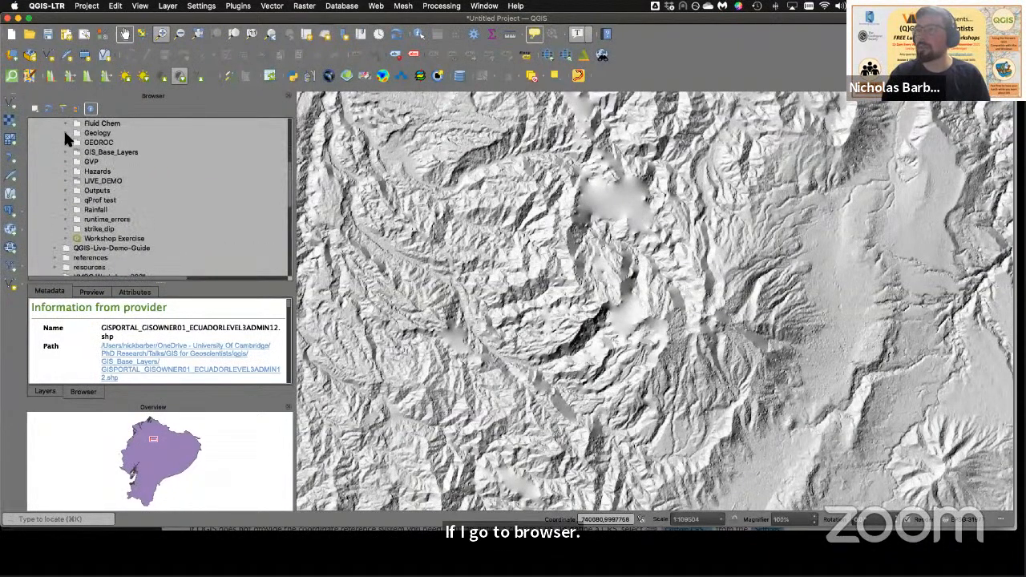
pyautogui.click(67, 133)
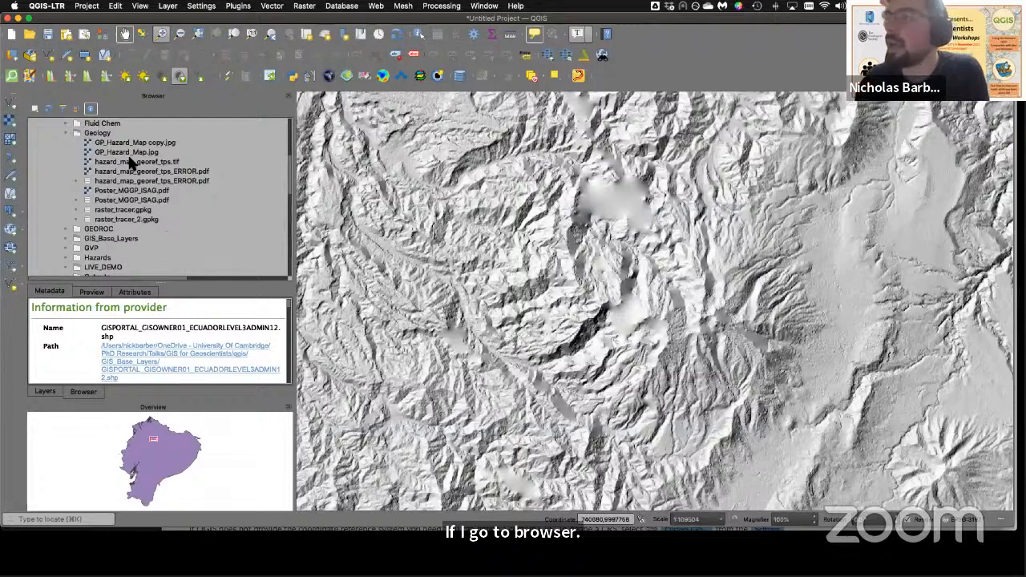
pyautogui.click(111, 163)
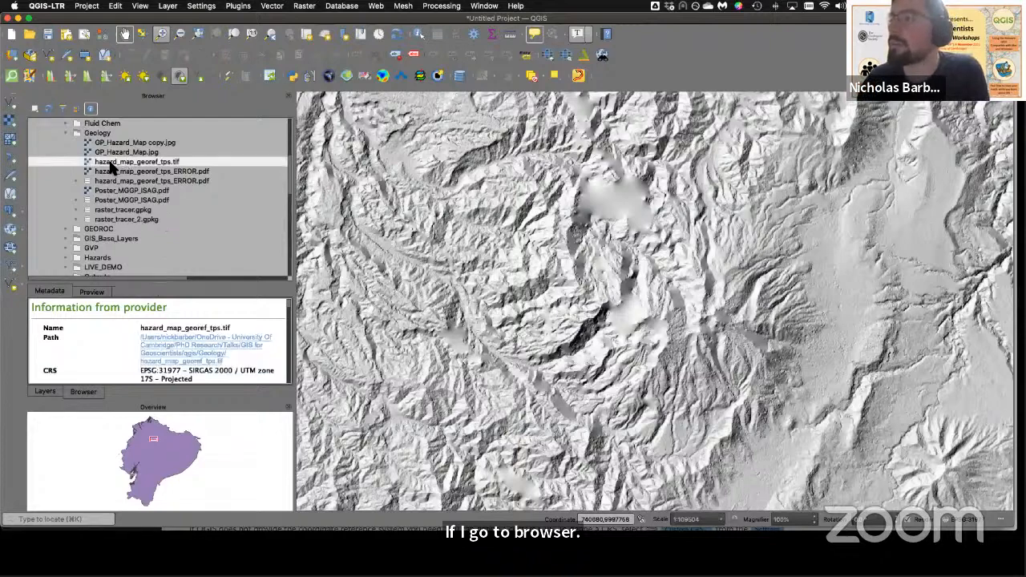
pyautogui.doubleClick(111, 166)
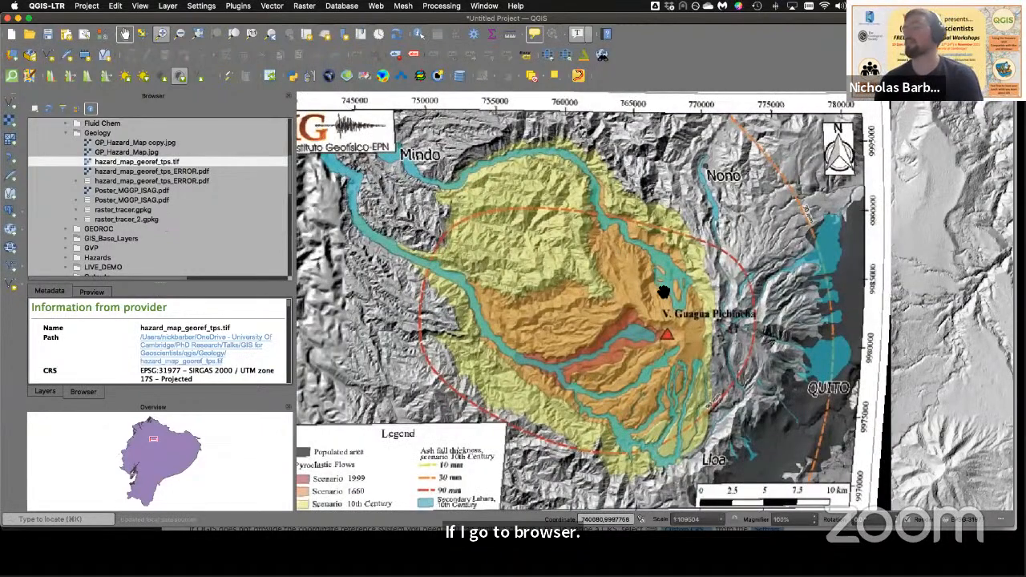
pyautogui.scroll(-1, 664, 293)
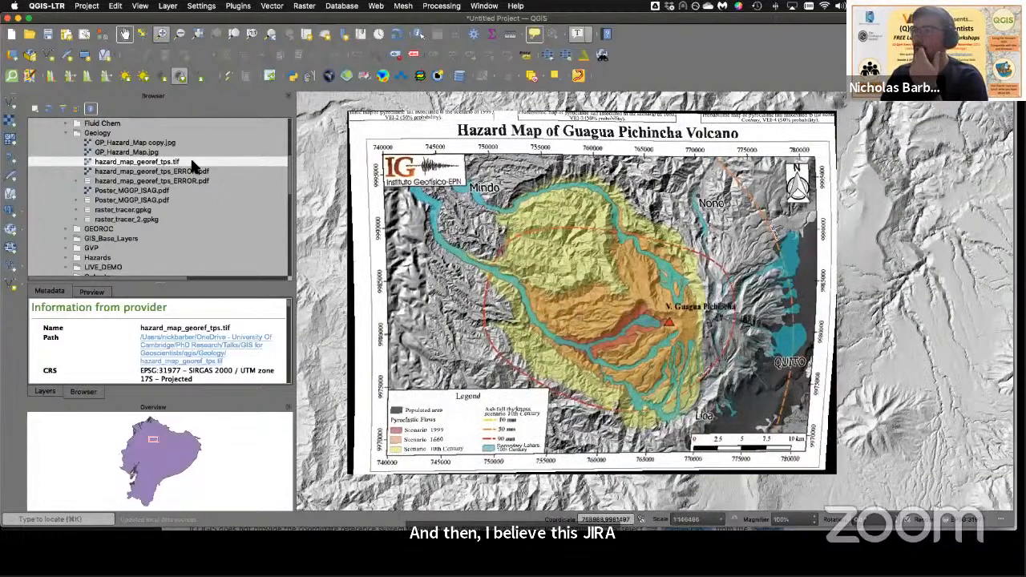
# Step: Inspect the hazard_map_georef_tps layer's information, checking its coordinate reference system, extent and band details
pyautogui.click(48, 391)
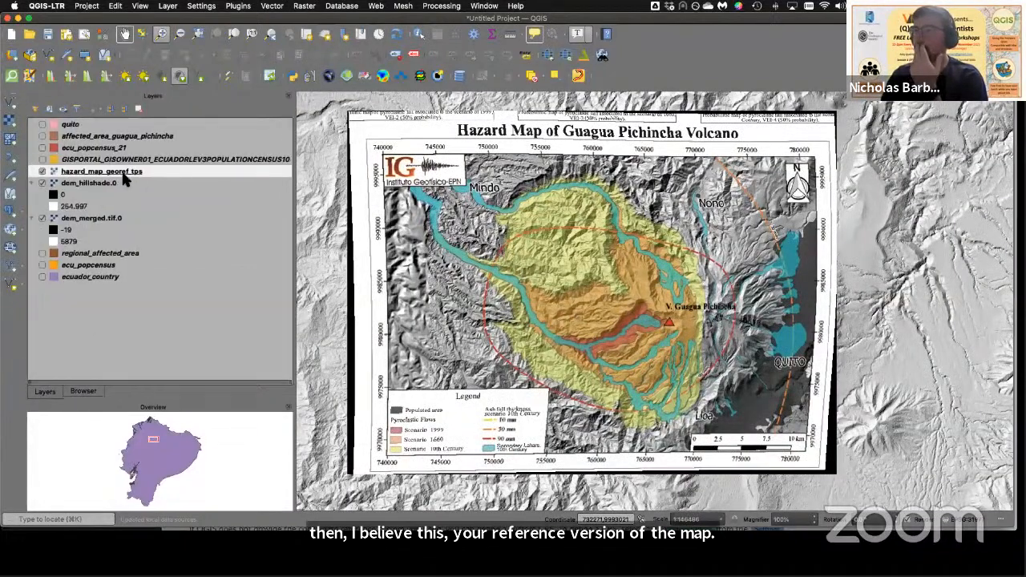
pyautogui.rightClick(123, 174)
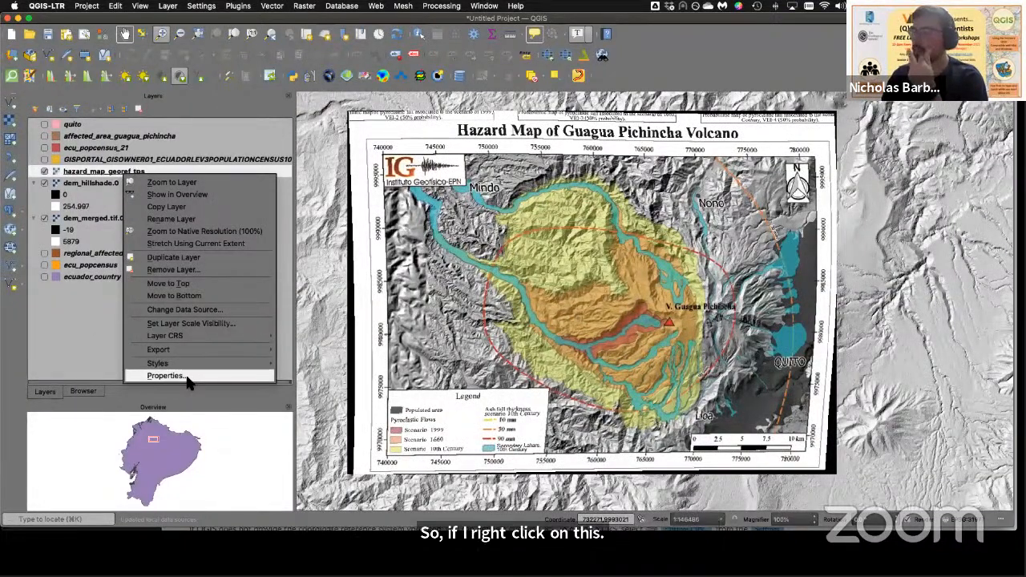
pyautogui.click(166, 375)
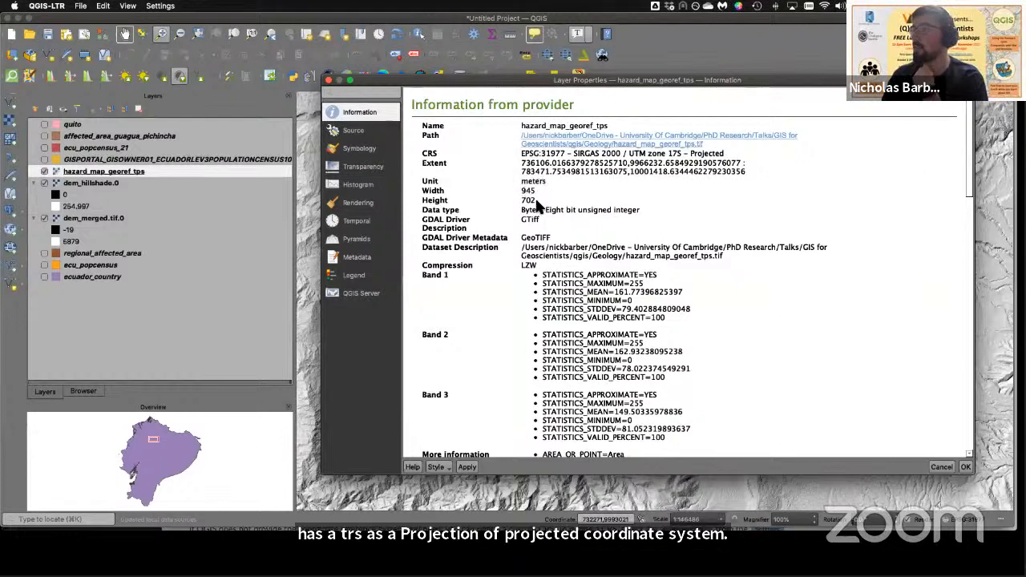
pyautogui.scroll(-5, 561, 212)
pyautogui.scroll(-1, 563, 215)
pyautogui.click(328, 81)
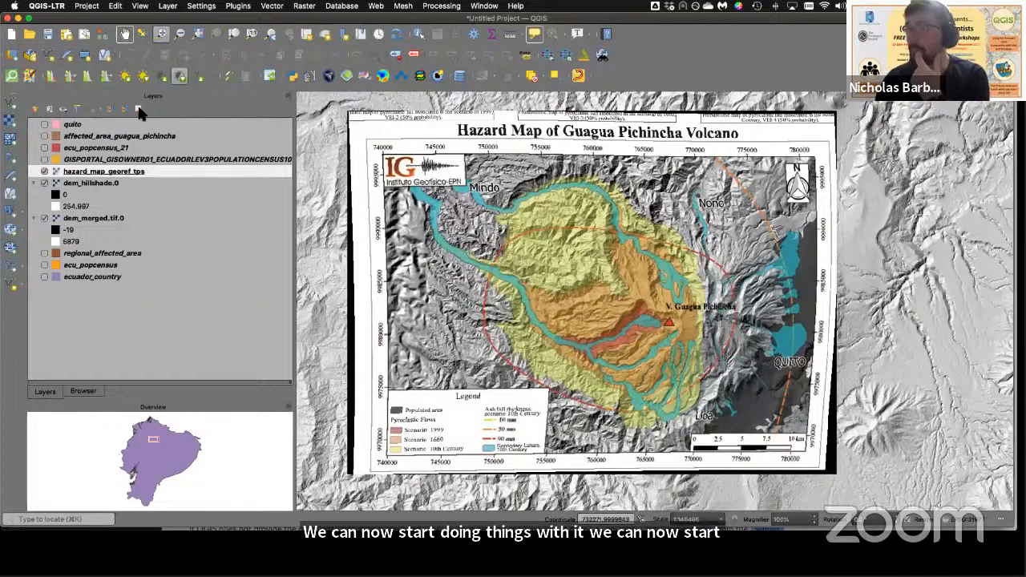
# Step: Toggle the hazard_map_georef_tps layer repeatedly to compare its terrain with the hillshade between Guagua Pichincha and Quito, leaving the layer hidden
pyautogui.click(44, 171)
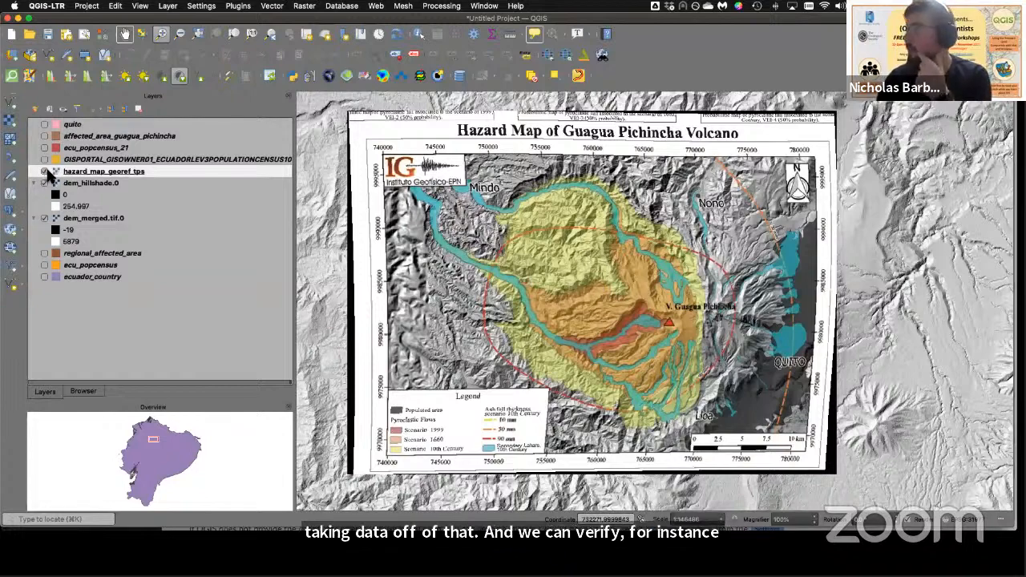
pyautogui.moveTo(732, 349); pyautogui.dragTo(612, 294)
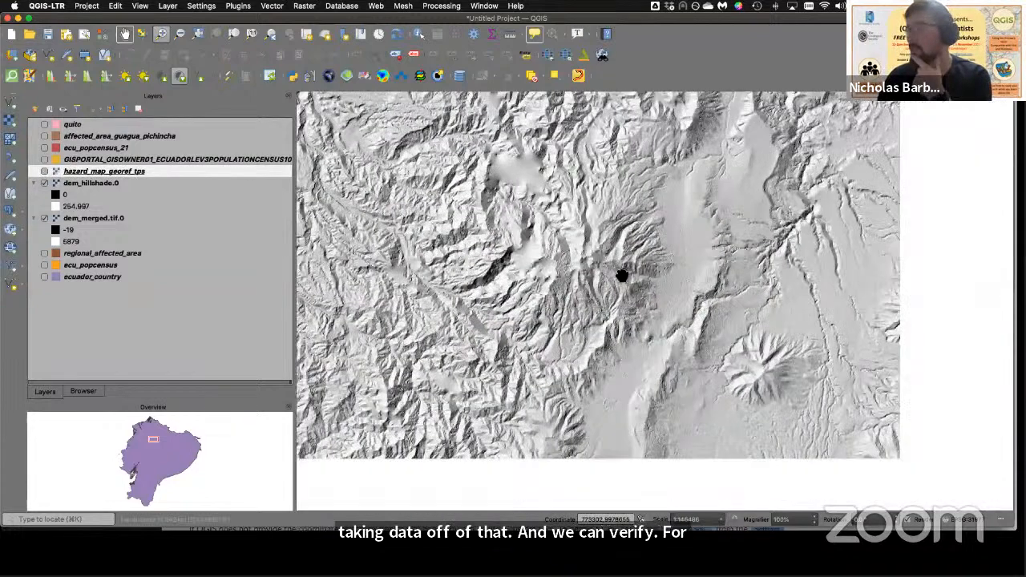
pyautogui.scroll(2, 617, 274)
pyautogui.click(44, 171)
pyautogui.click(44, 171)
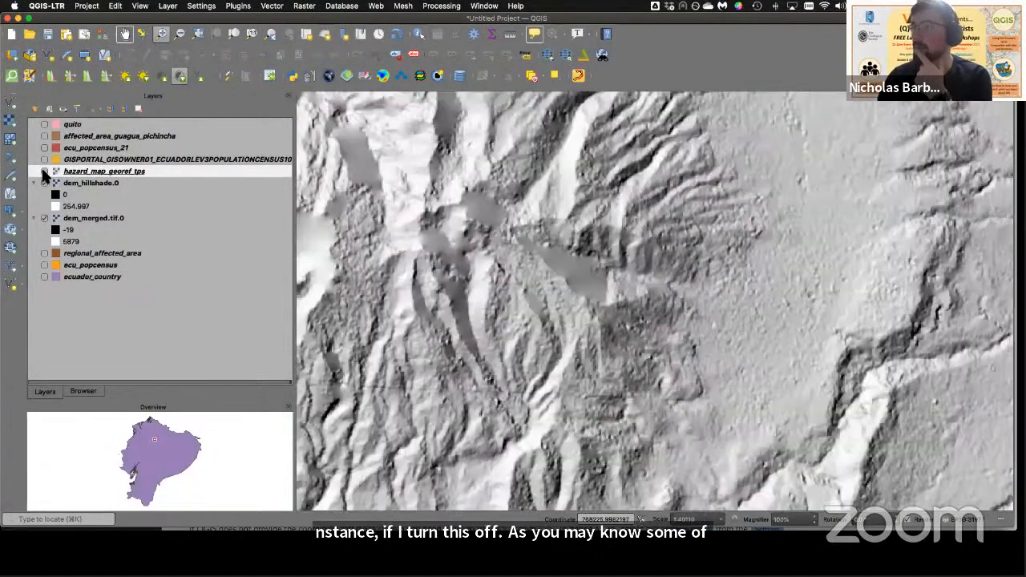
pyautogui.click(44, 171)
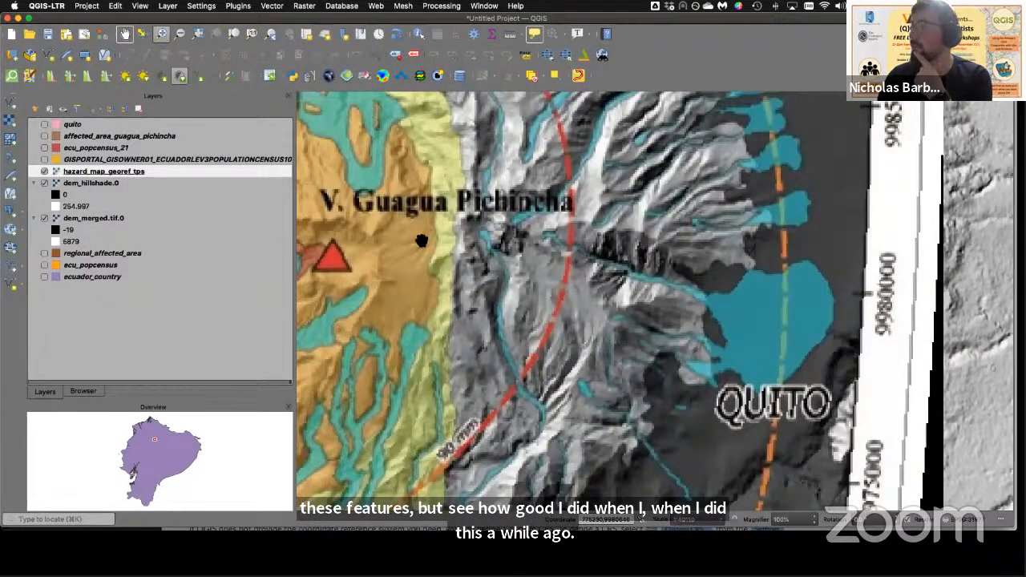
pyautogui.click(44, 171)
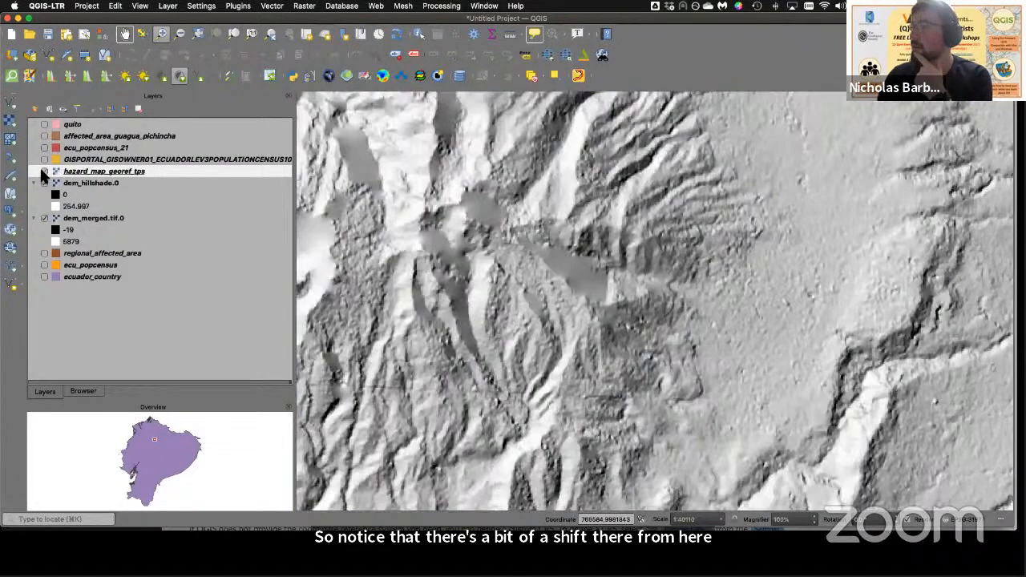
pyautogui.click(44, 171)
pyautogui.click(44, 170)
pyautogui.click(45, 171)
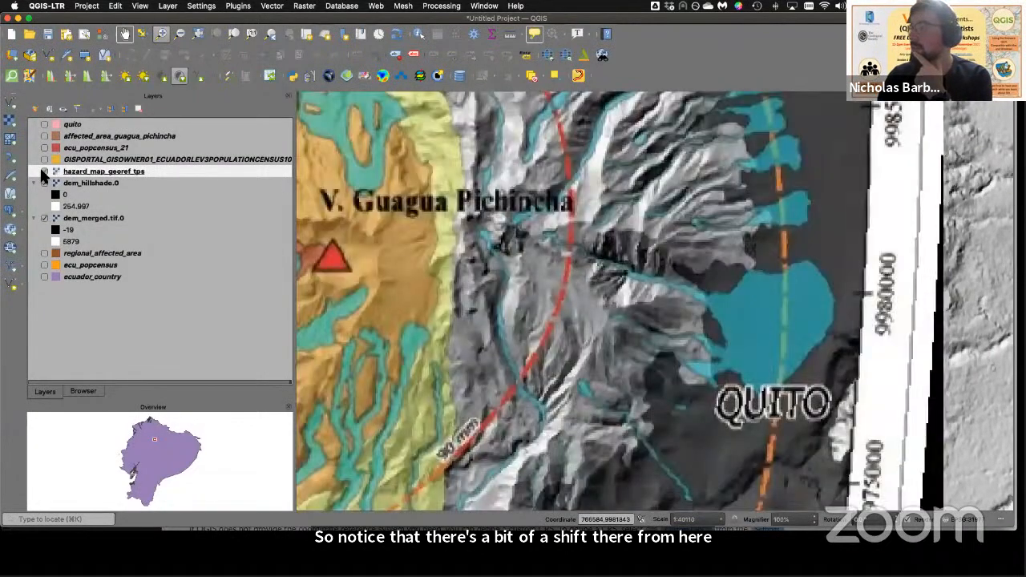
pyautogui.click(45, 171)
pyautogui.click(44, 171)
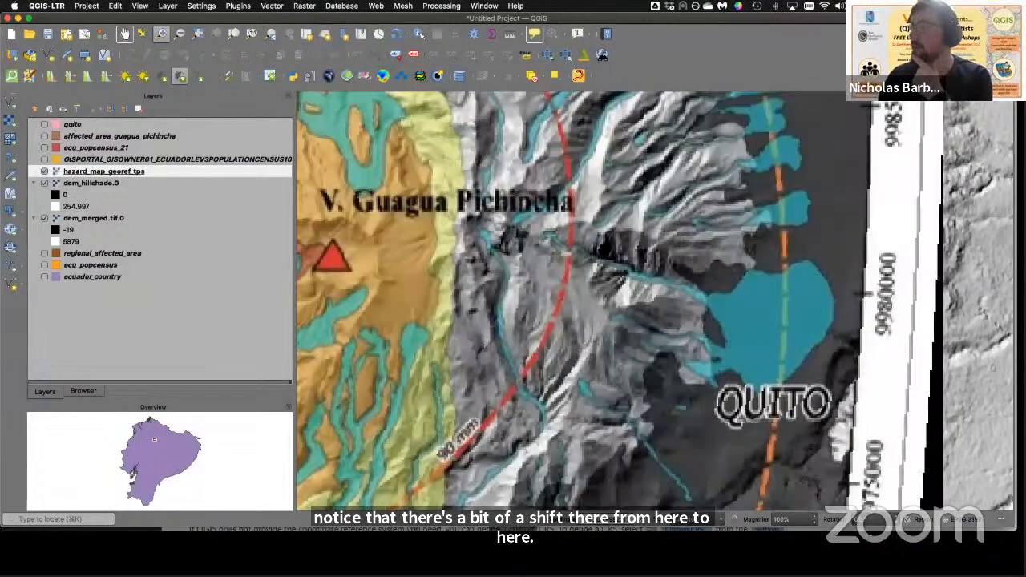
pyautogui.click(44, 171)
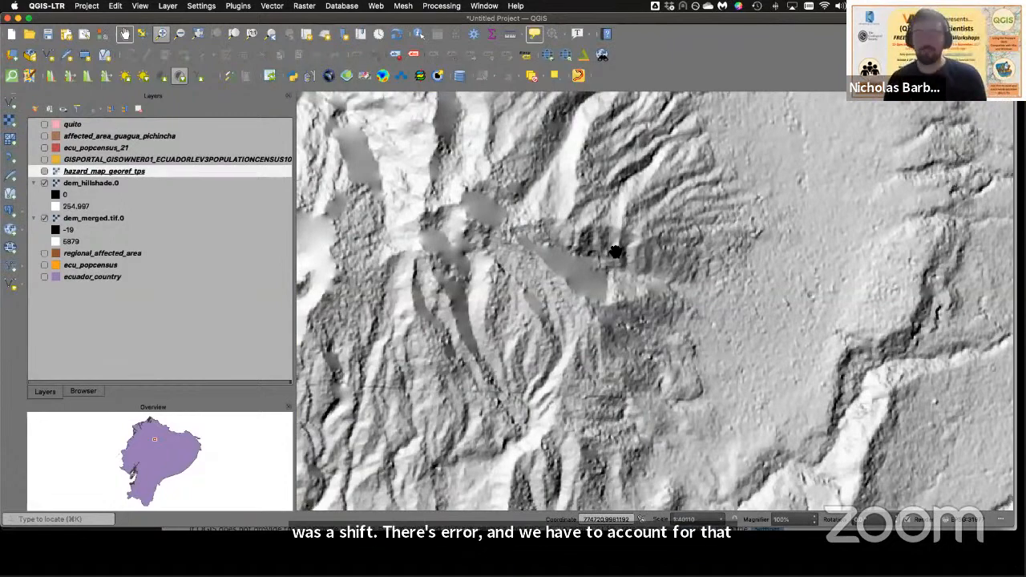
pyautogui.scroll(-2, 614, 253)
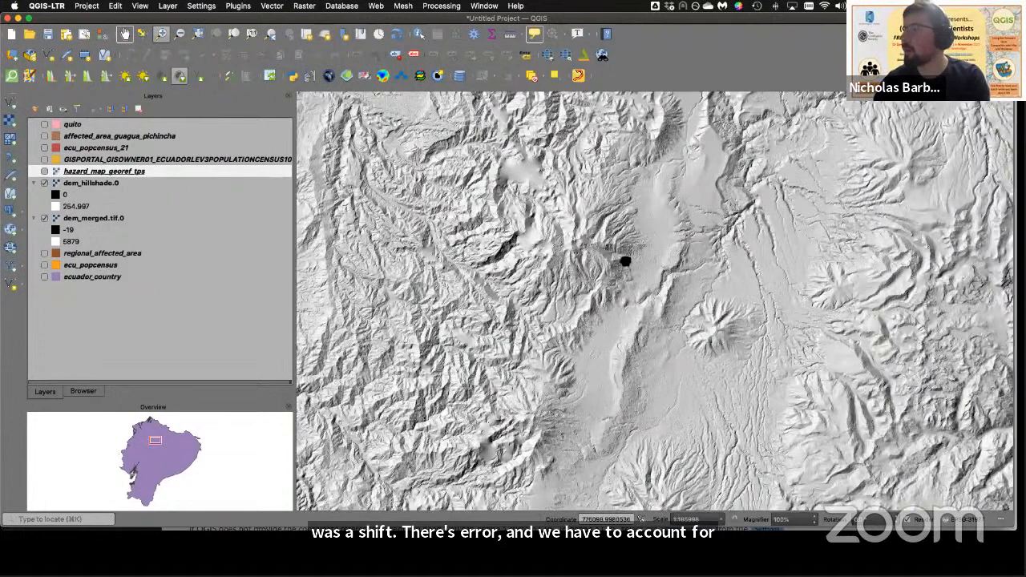
pyautogui.moveTo(623, 259); pyautogui.dragTo(709, 308)
pyautogui.moveTo(668, 226); pyautogui.dragTo(575, 215)
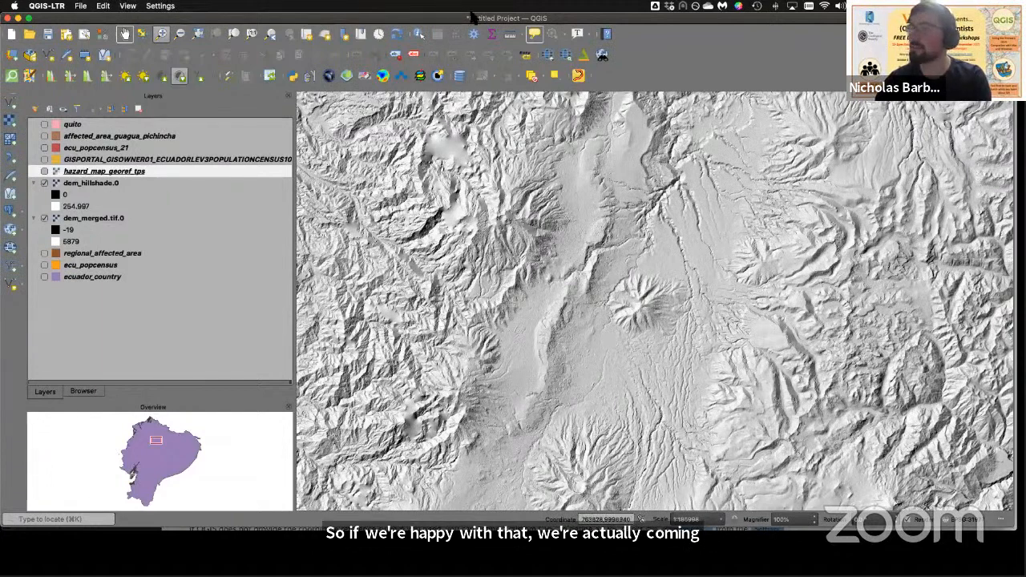
# Step: Switch to the slide presentation and advance from the hazard map slide to the Tracing Basemap slide
pyautogui.click(473, 18)
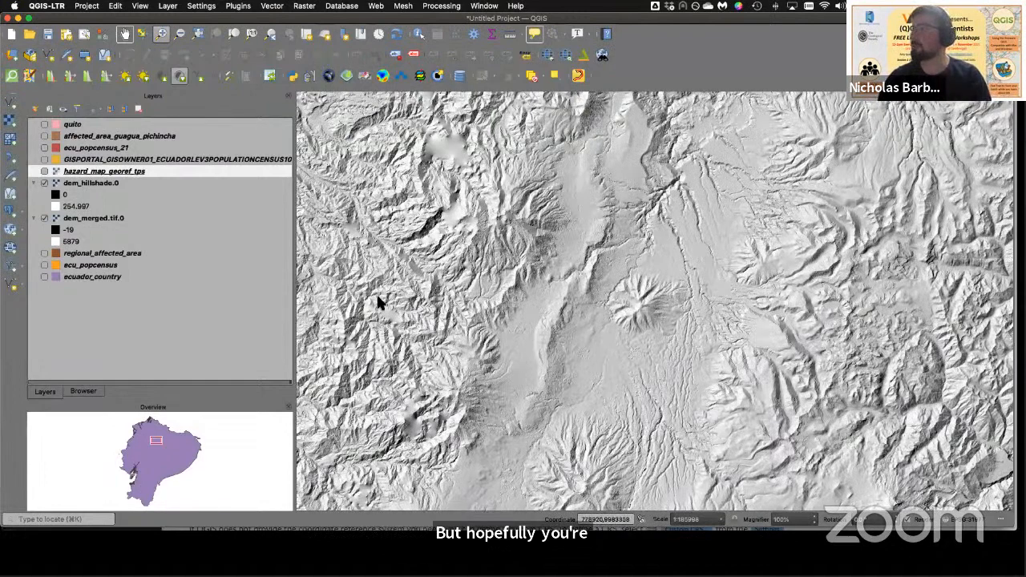
pyautogui.hotkey('ctrl', 'Up')
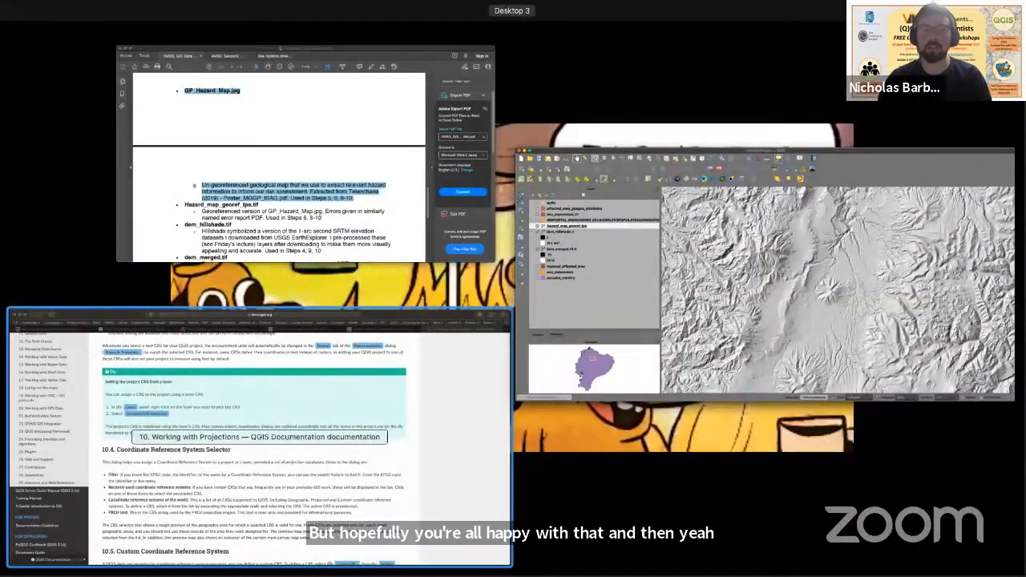
pyautogui.hotkey('ctrl', 'Up')
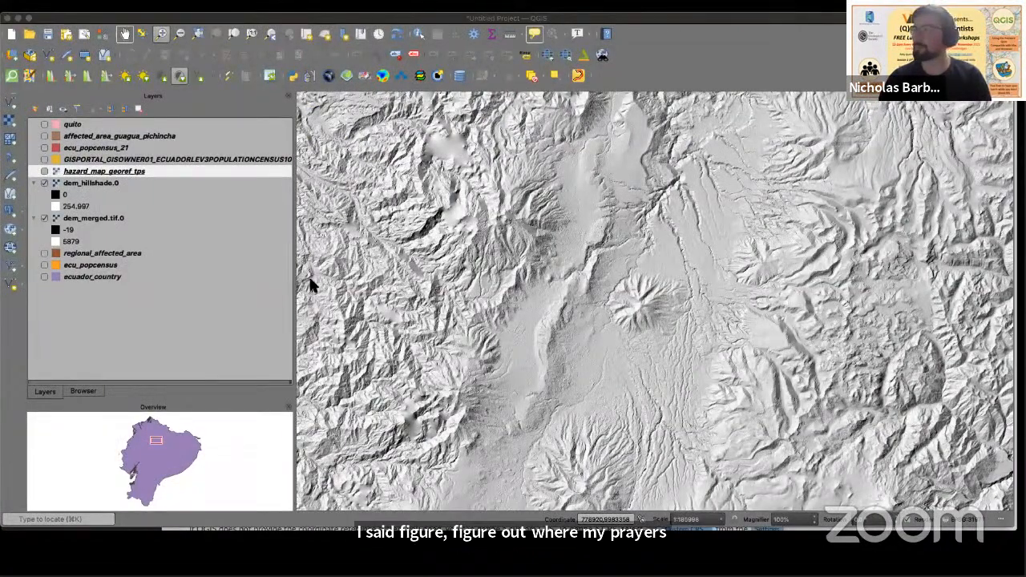
pyautogui.hotkey('ctrl', 'Right')
pyautogui.click(444, 314)
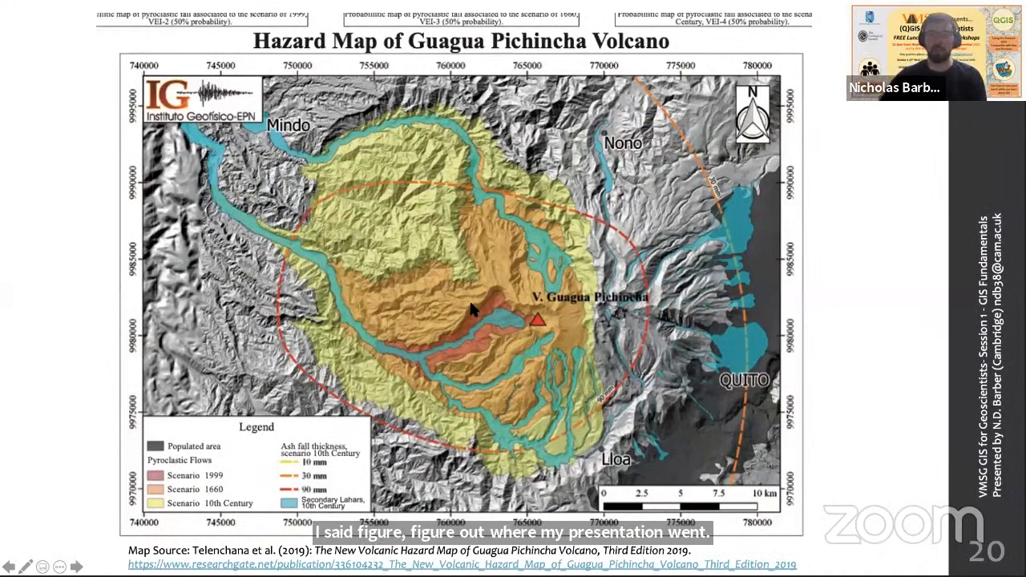
pyautogui.click(460, 314)
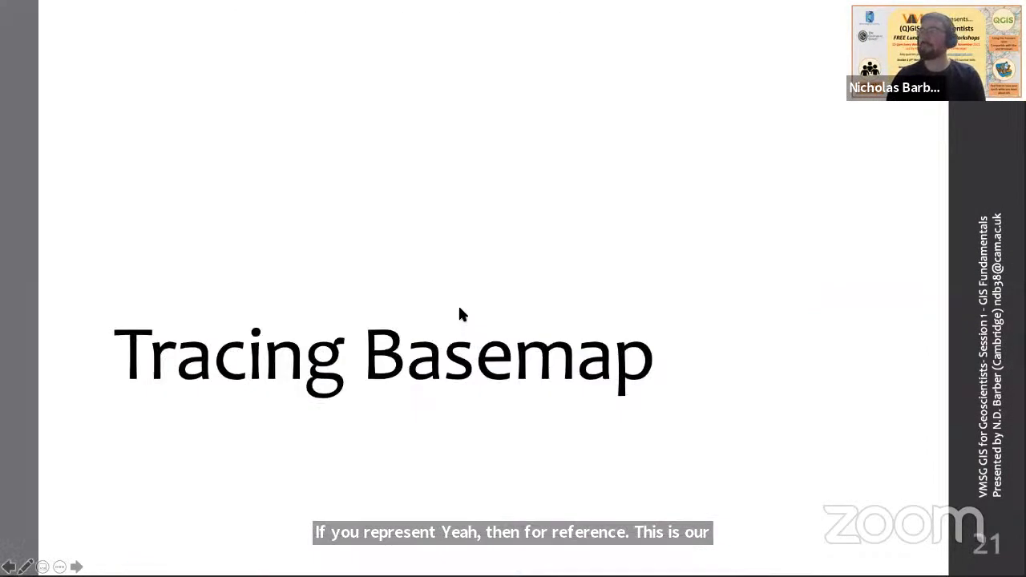
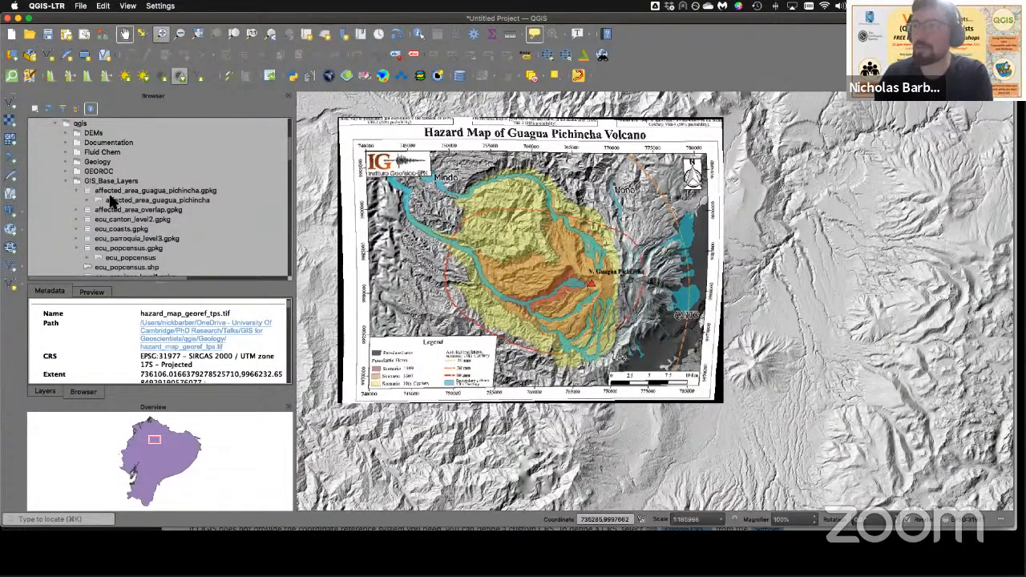
pyautogui.click(116, 199)
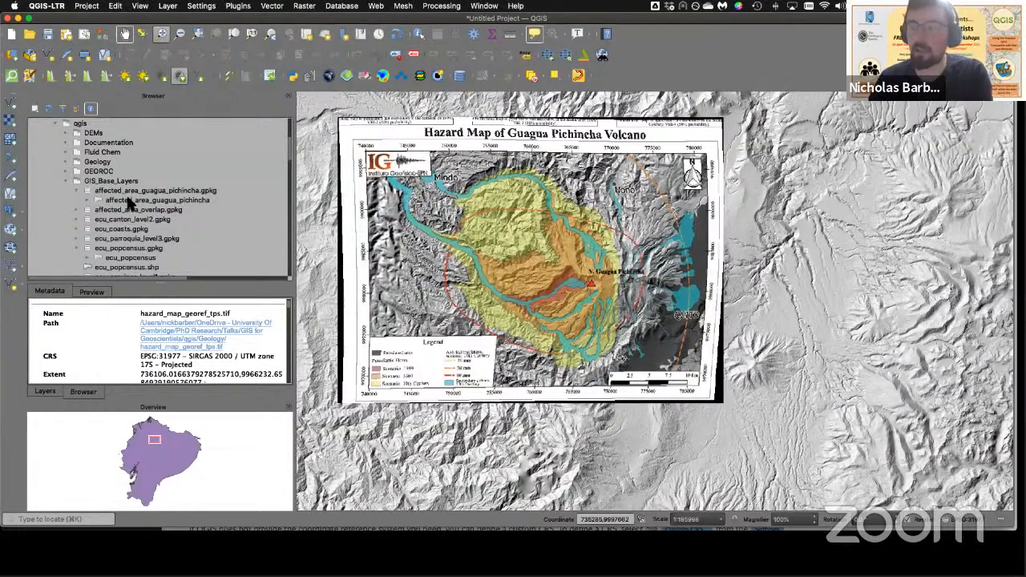
pyautogui.click(128, 201)
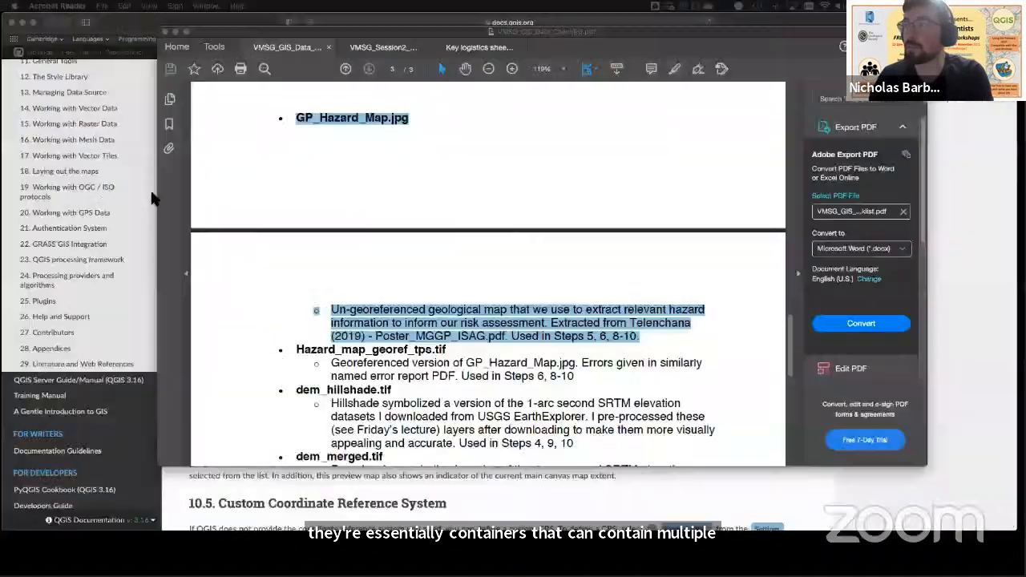
# Step: Switch to the reopened empty QGIS project and move and enlarge its window to fill the screen
pyautogui.press('super+Tab')
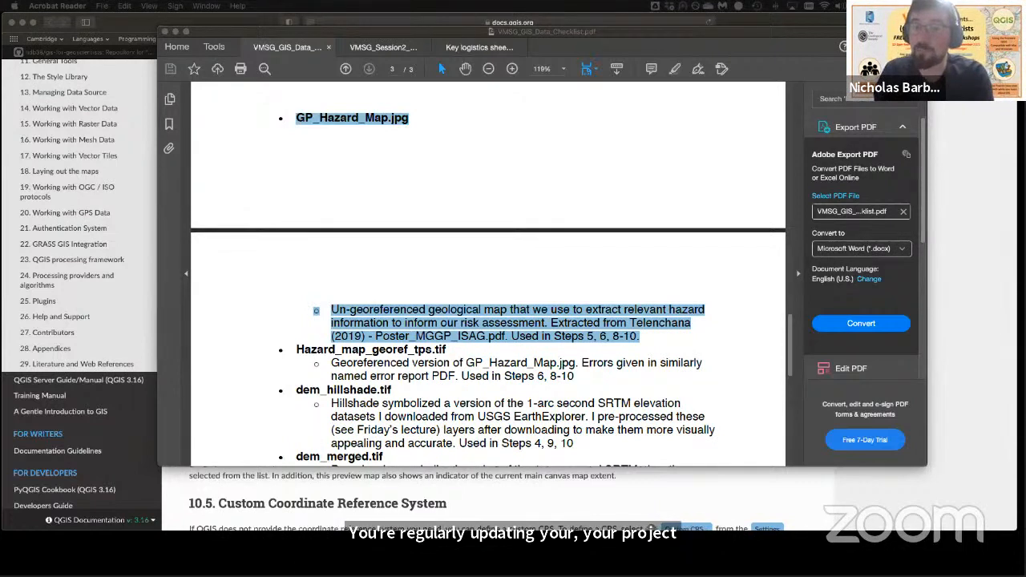
pyautogui.moveTo(217, 110); pyautogui.dragTo(497, 23)
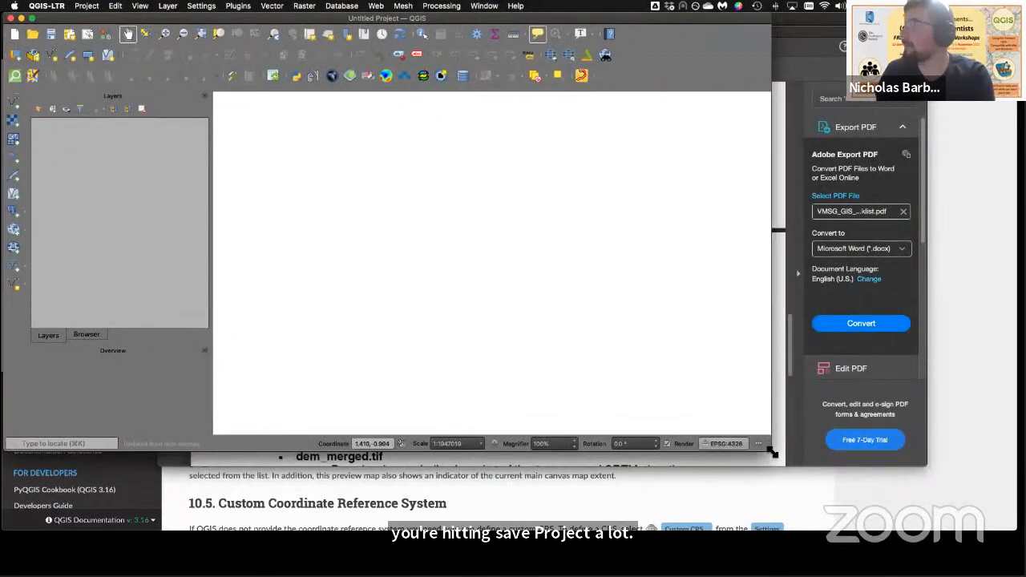
pyautogui.moveTo(771, 454); pyautogui.dragTo(1015, 525)
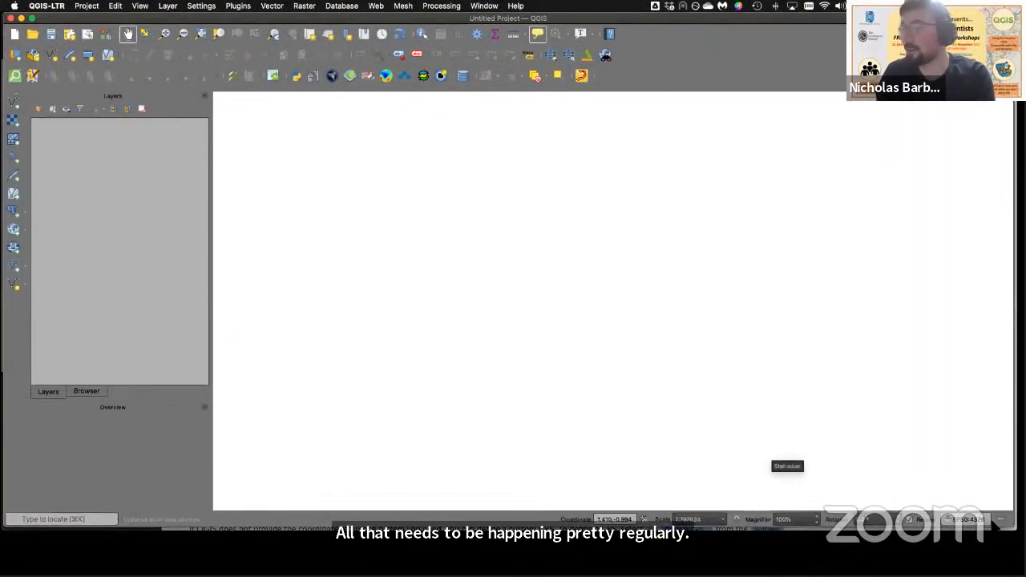
# Step: Browse the favourite folders, expand the GIS for Geoscientists folder and select its qgis data folder
pyautogui.click(98, 388)
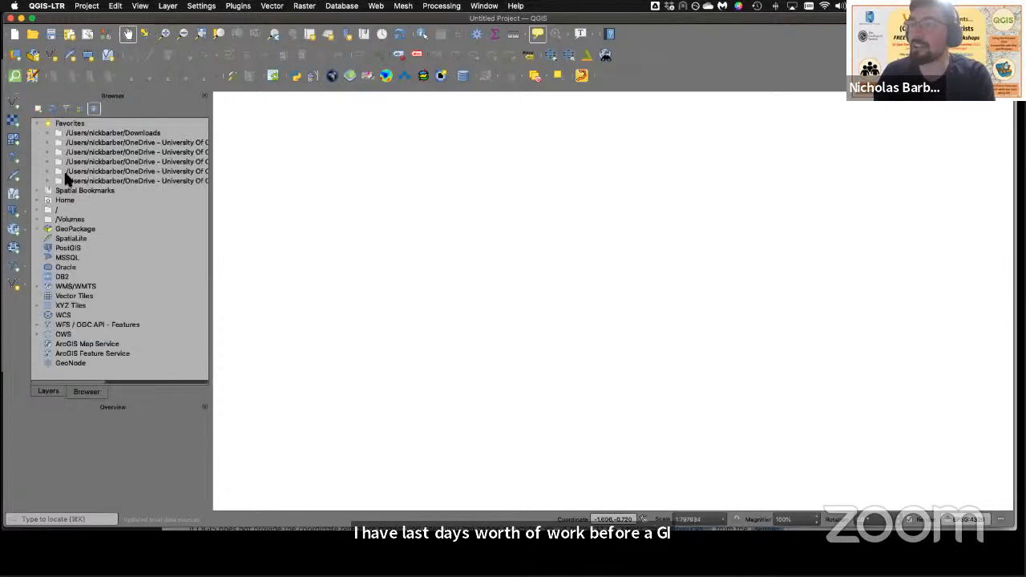
pyautogui.hscroll(5, 72, 175)
pyautogui.hscroll(-5, 68, 168)
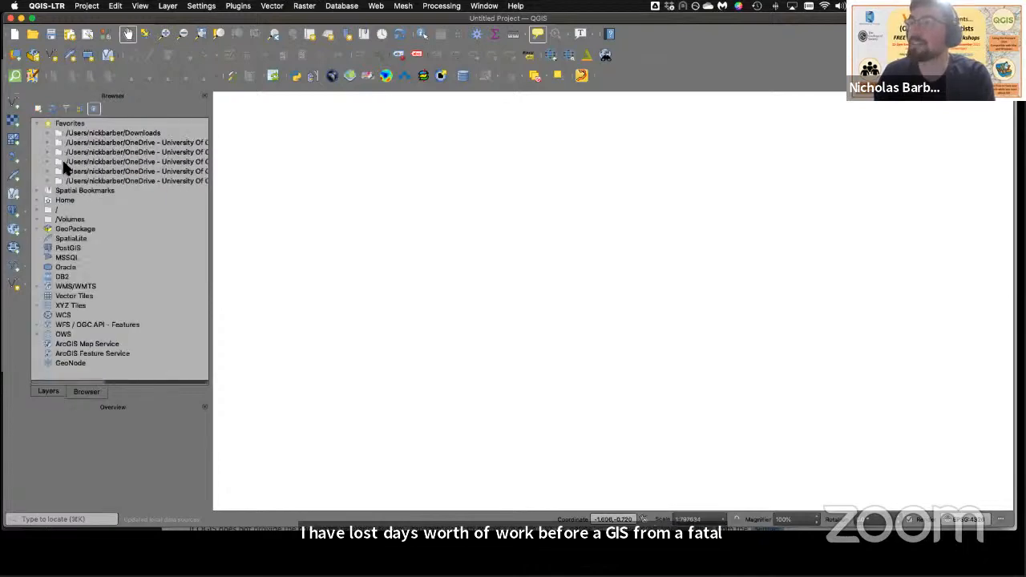
pyautogui.click(48, 161)
pyautogui.click(129, 257)
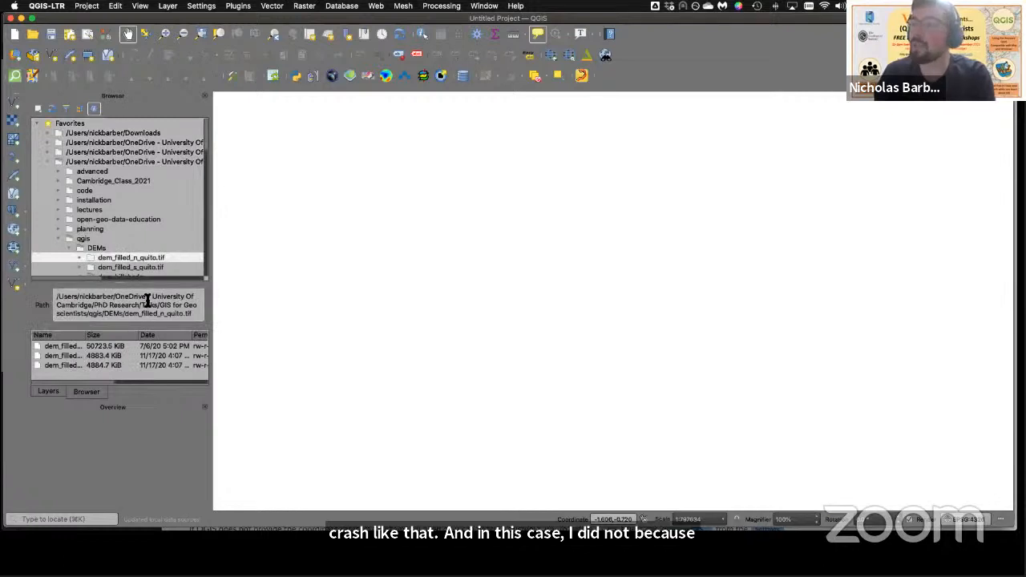
pyautogui.click(88, 239)
pyautogui.scroll(-3, 101, 241)
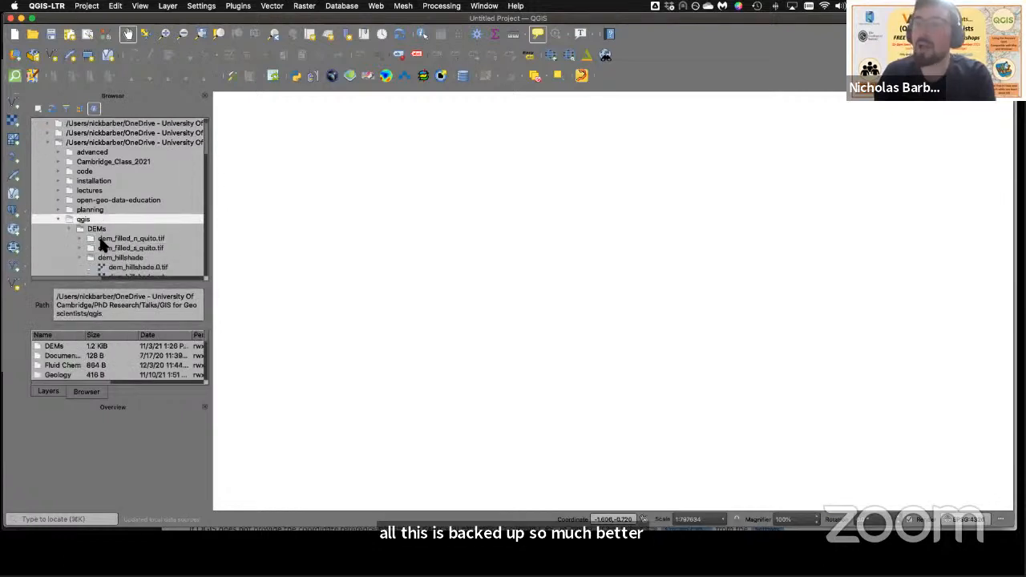
pyautogui.click(87, 6)
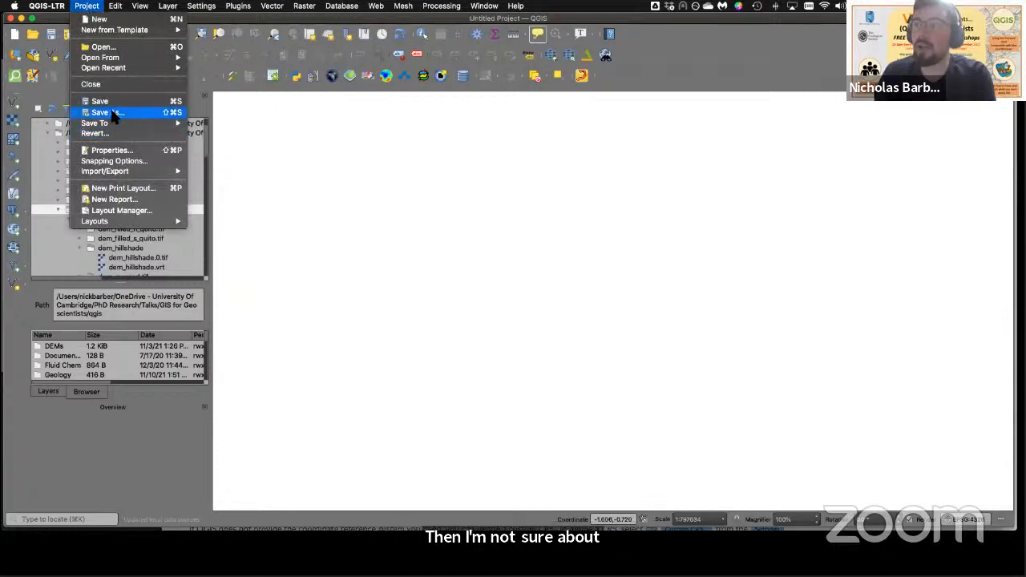
pyautogui.click(86, 6)
pyautogui.click(87, 6)
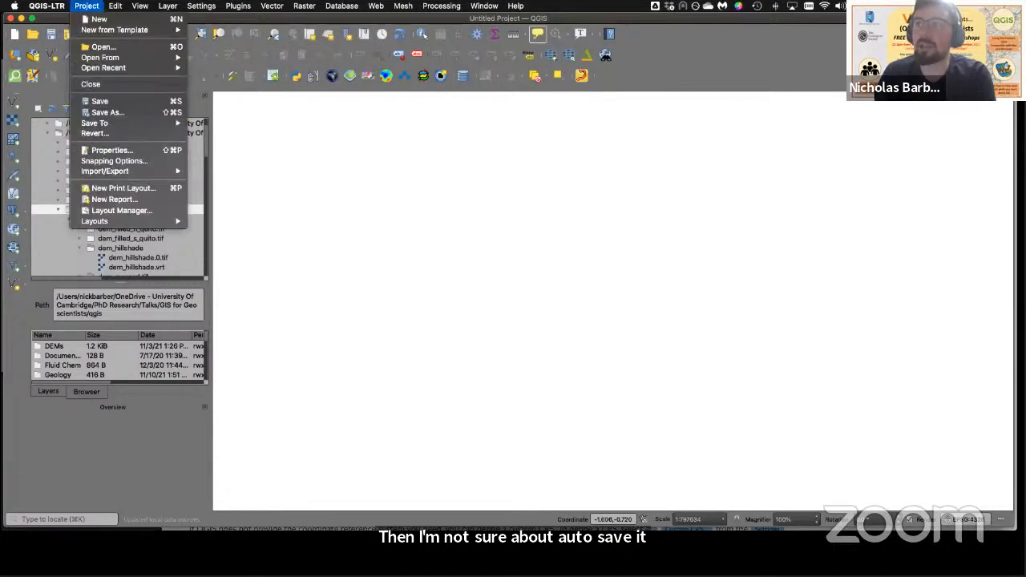
pyautogui.click(87, 6)
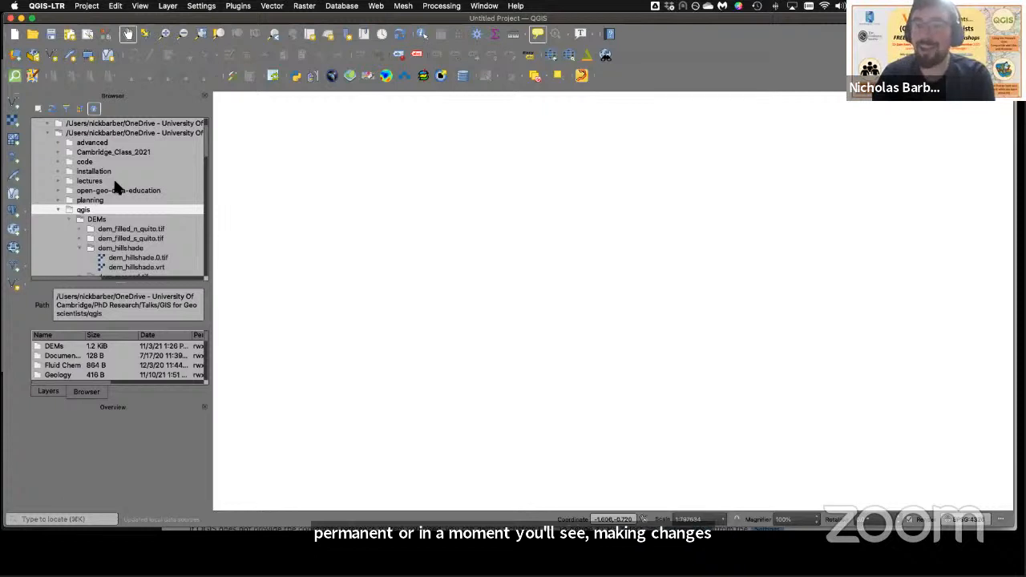
# Step: Add hazard_map_georef_tps.tif from the Geology folder to the empty project
pyautogui.scroll(-5, 128, 228)
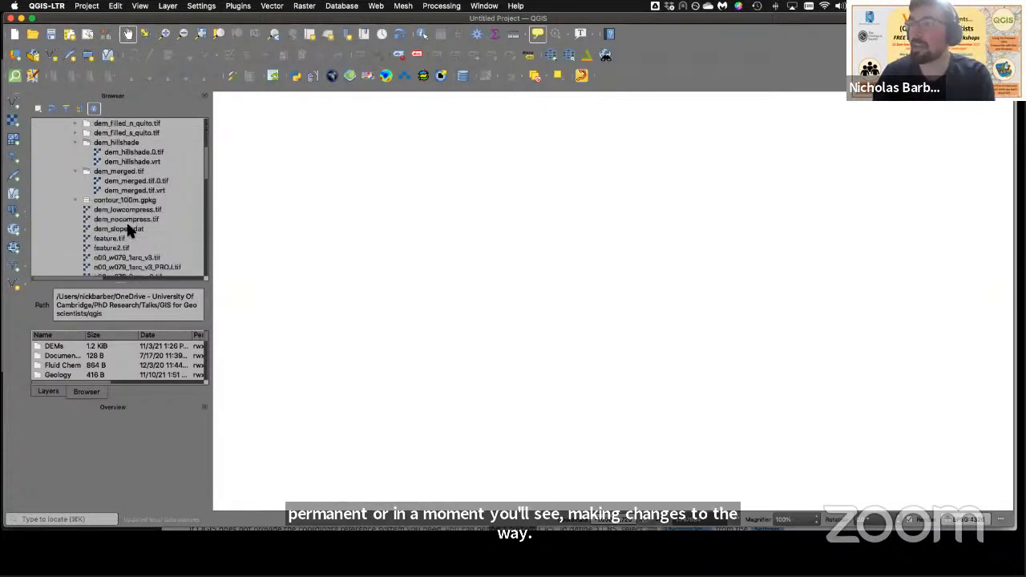
pyautogui.scroll(-10, 129, 228)
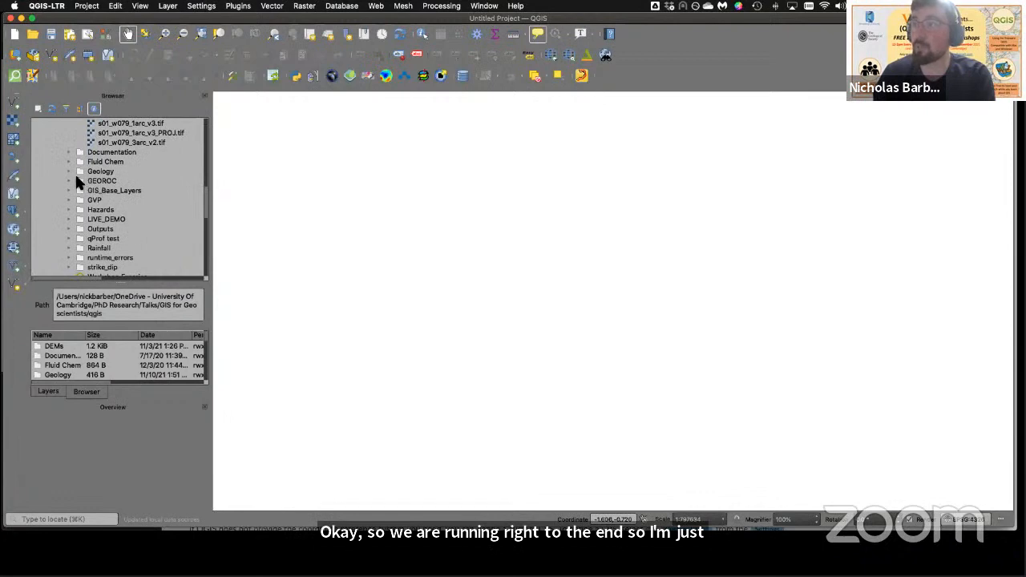
pyautogui.click(70, 172)
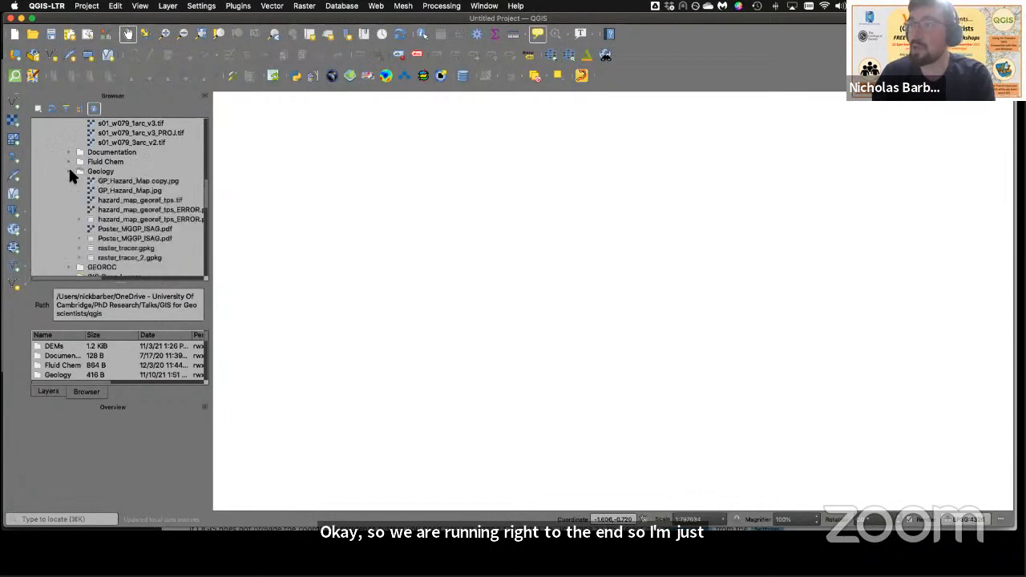
pyautogui.doubleClick(115, 201)
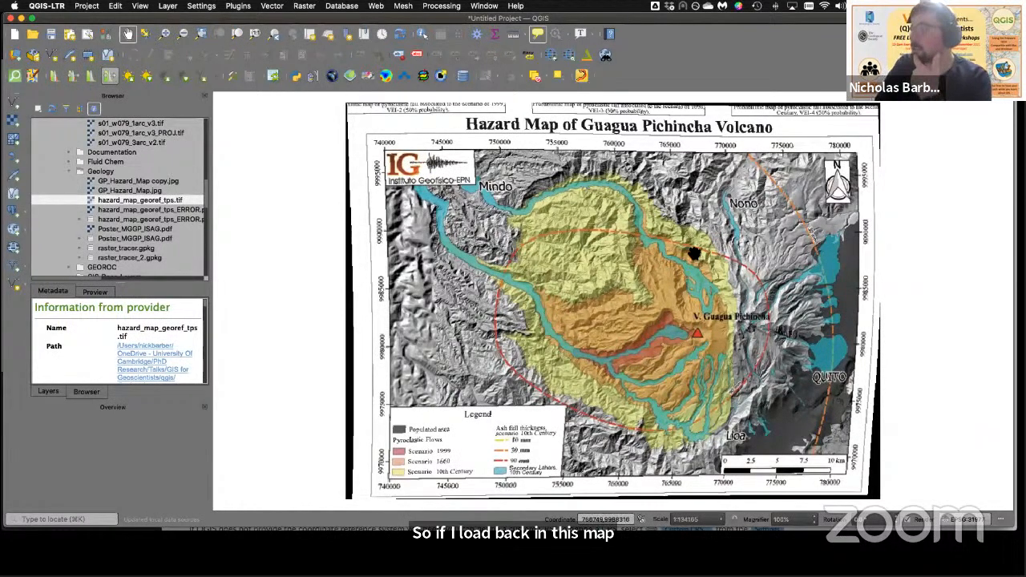
# Step: Start a new shapefile layer for the lahars near Quito, with vmsg_sec_lahars in the LIVE_DEMO folder as its file
pyautogui.moveTo(794, 340); pyautogui.dragTo(544, 264)
pyautogui.scroll(2, 681, 326)
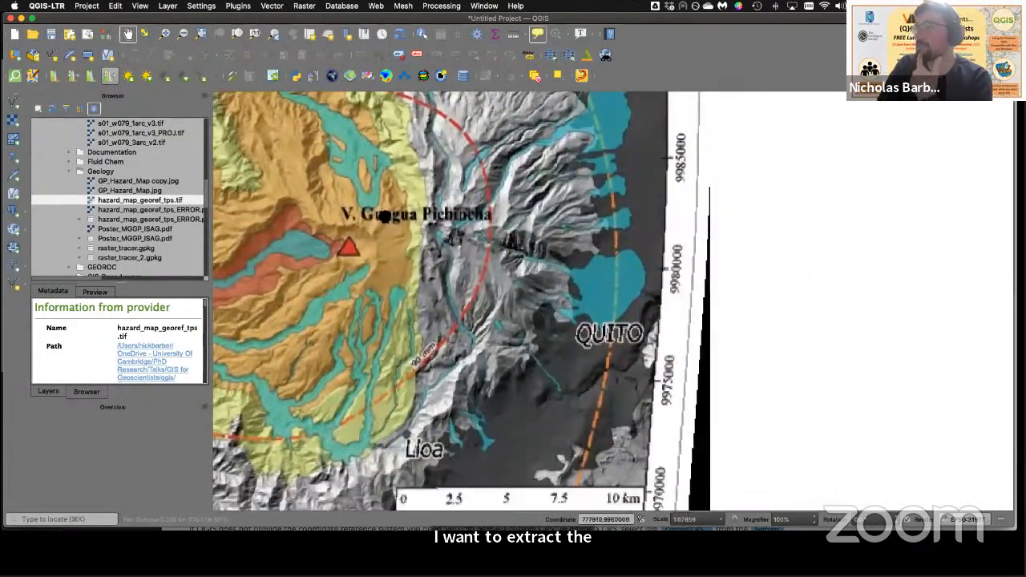
pyautogui.scroll(2, 610, 281)
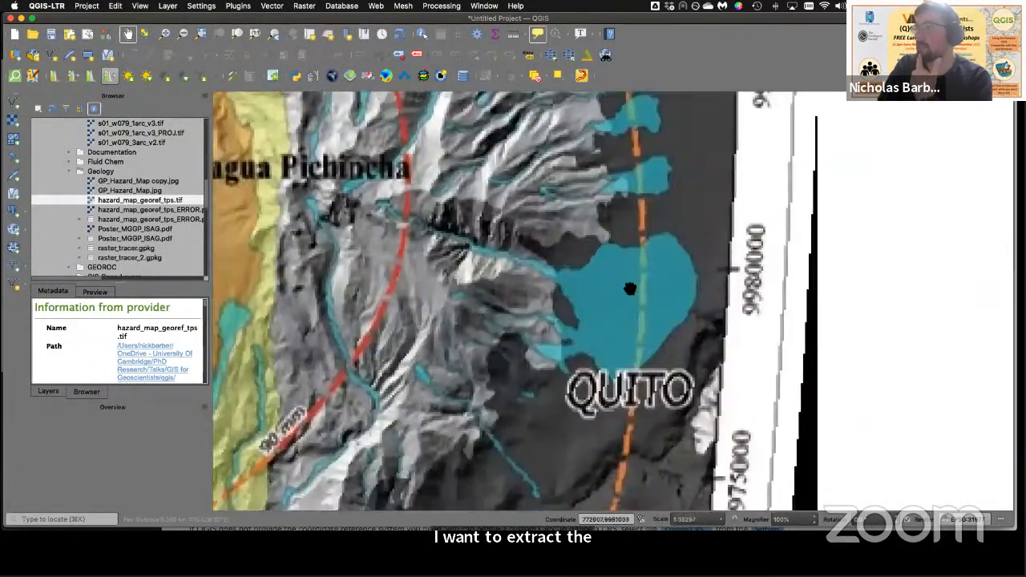
pyautogui.click(174, 8)
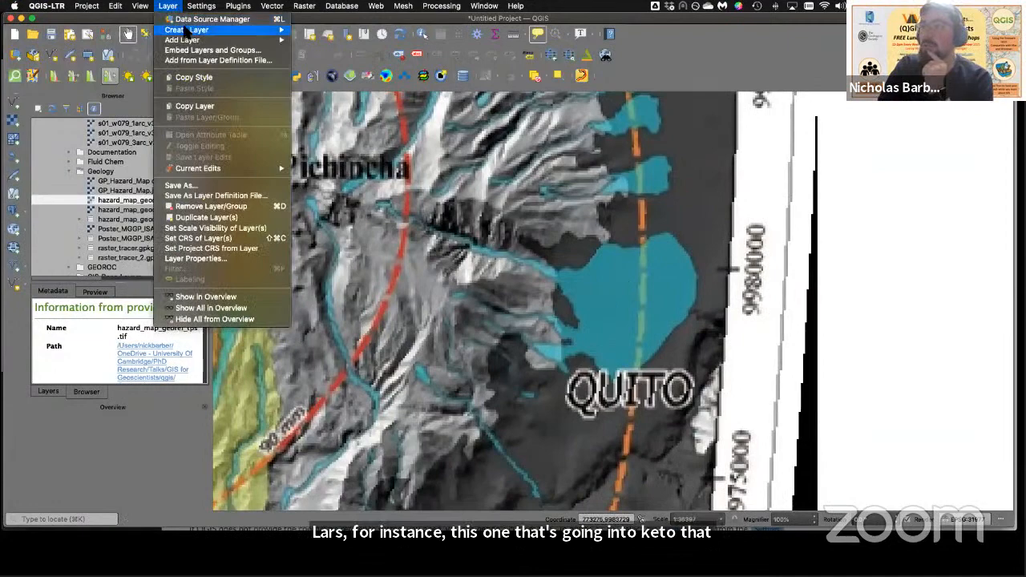
pyautogui.moveTo(188, 31)
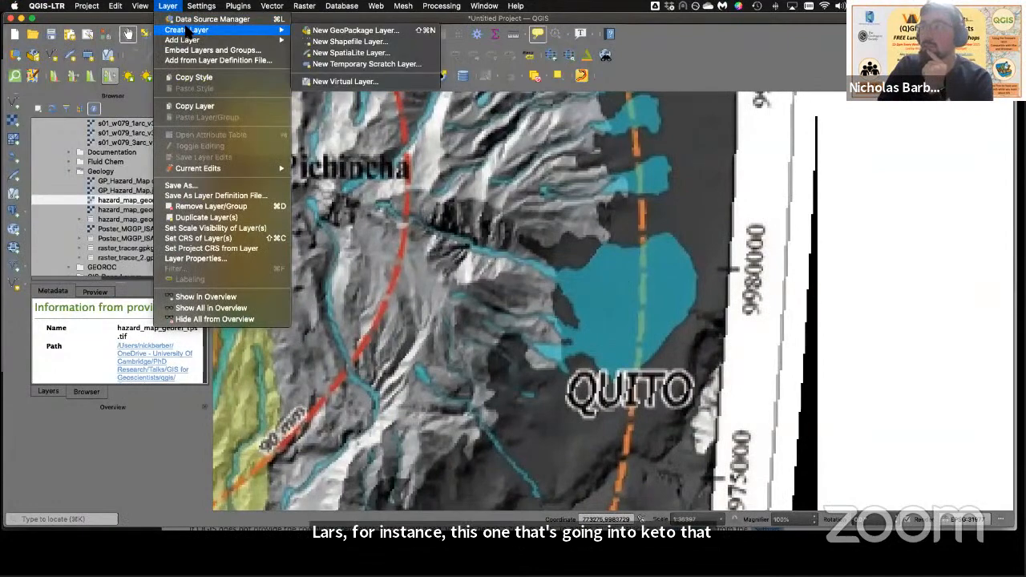
pyautogui.click(367, 41)
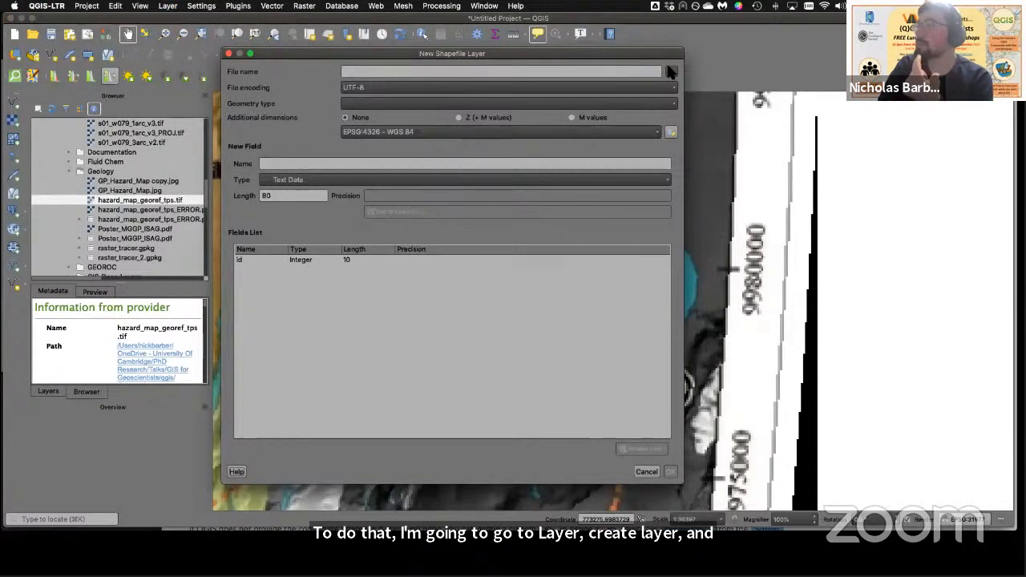
pyautogui.click(669, 71)
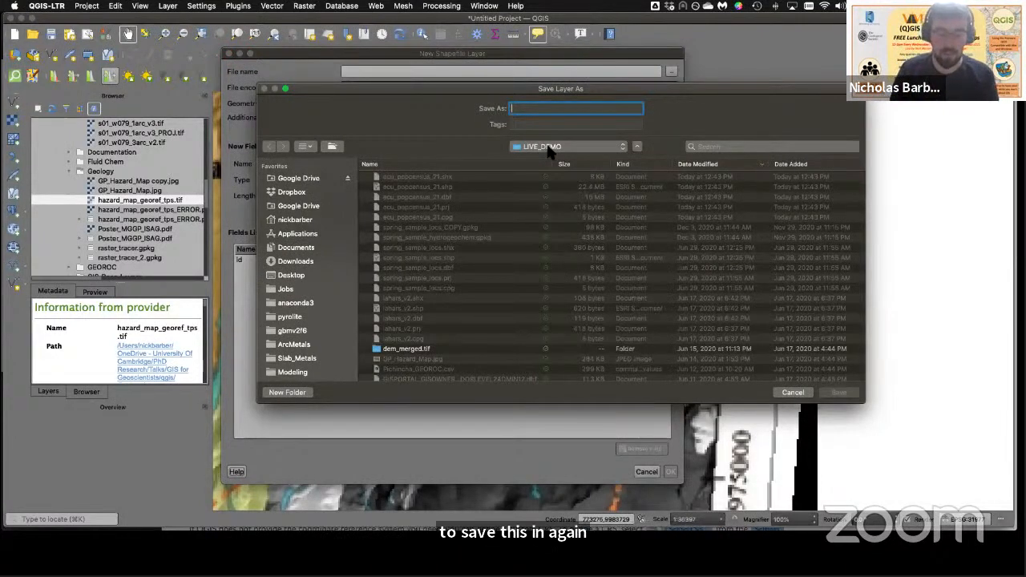
pyautogui.write('vmsg')
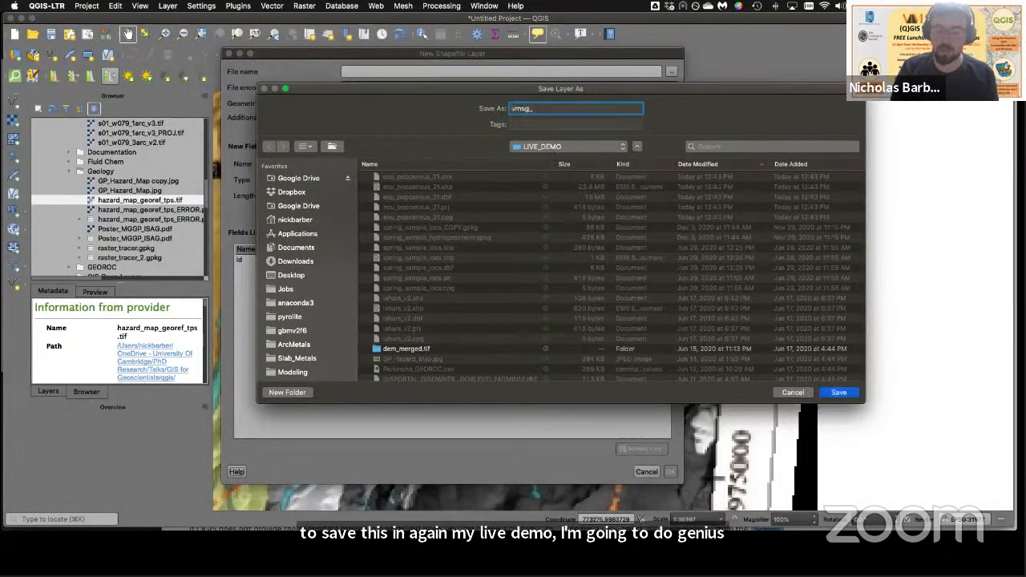
pyautogui.write('_')
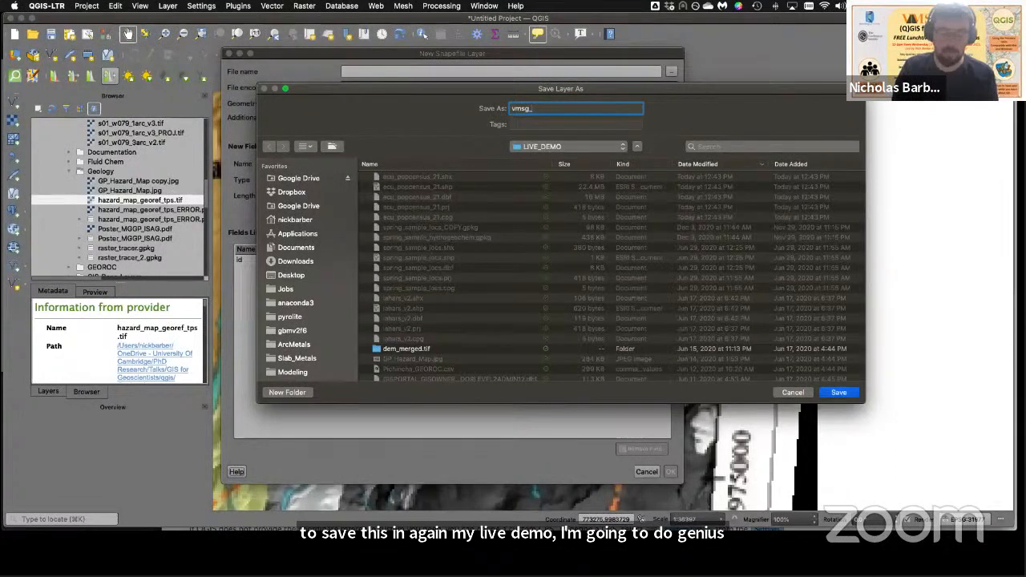
pyautogui.write('sec_lahars')
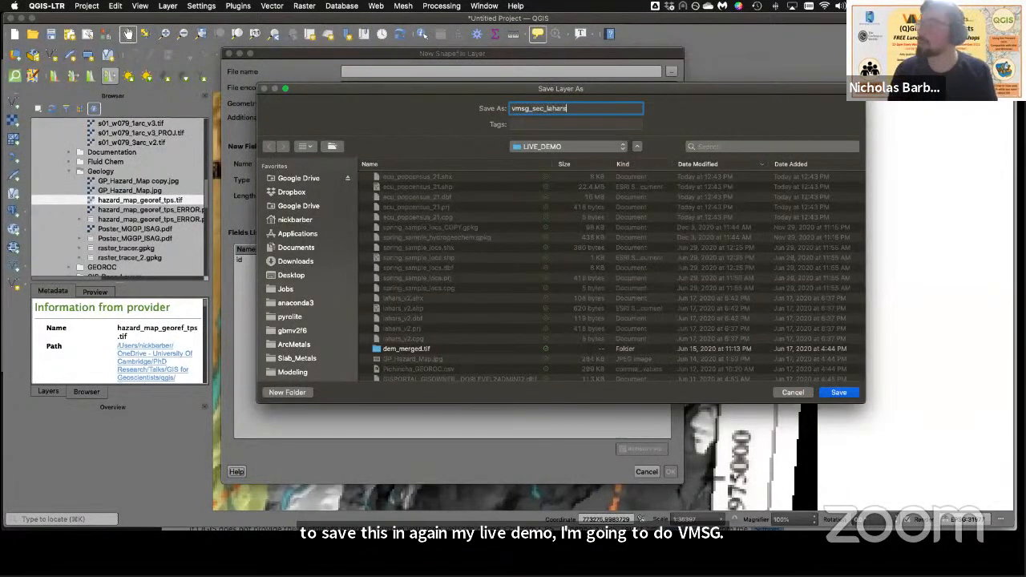
pyautogui.press('Return')
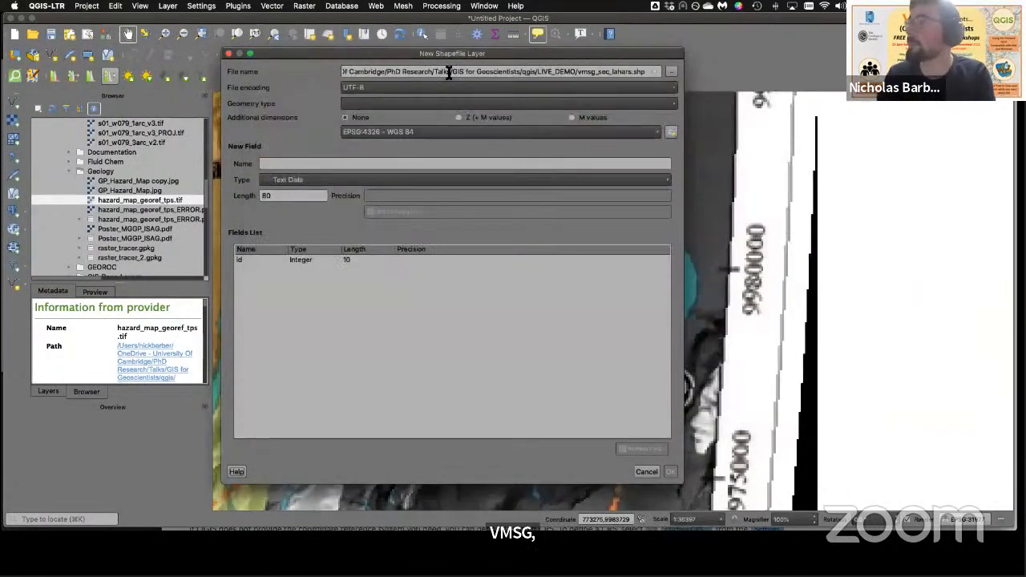
# Step: Set the new shapefile's geometry type to Polygon and its coordinate system to the project CRS, EPSG:31977 - SIRGAS 2000 / UTM zone 17S
pyautogui.click(402, 104)
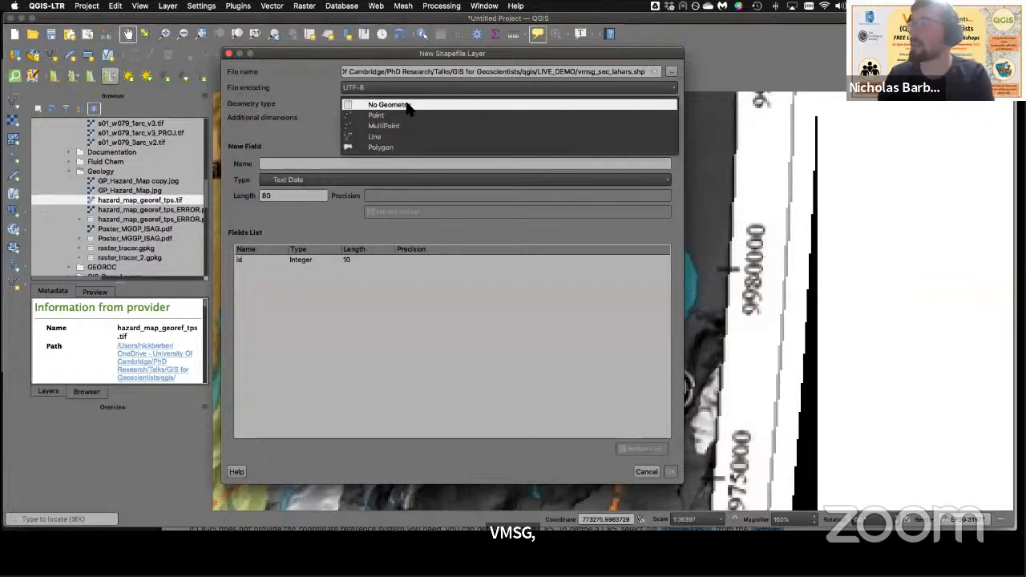
pyautogui.click(387, 148)
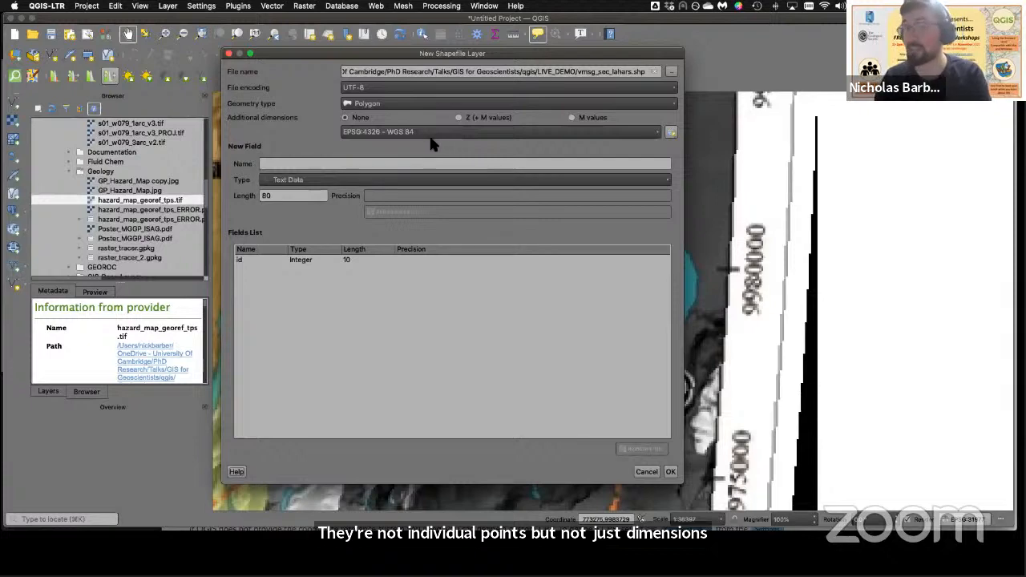
pyautogui.click(433, 135)
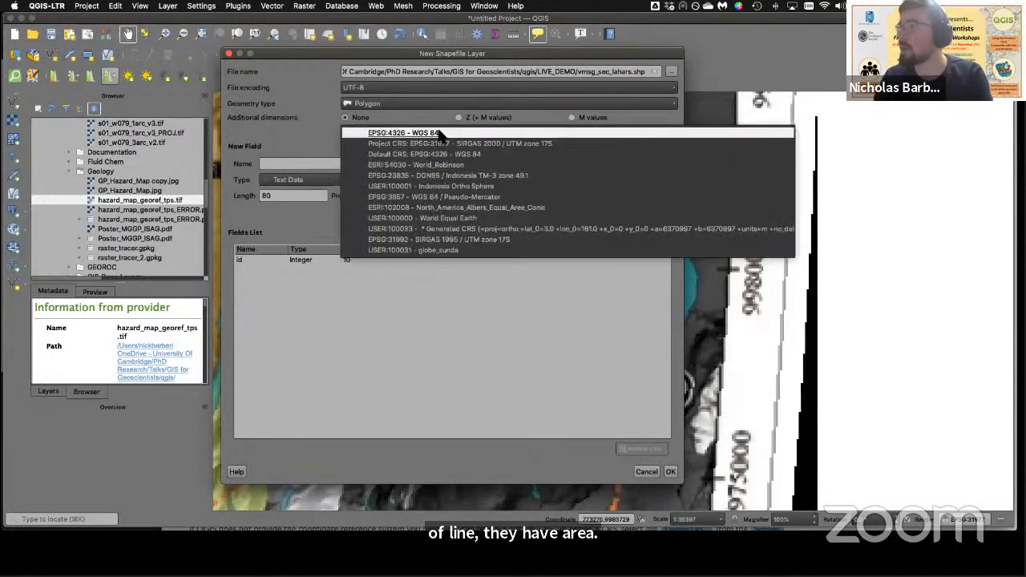
pyautogui.click(435, 145)
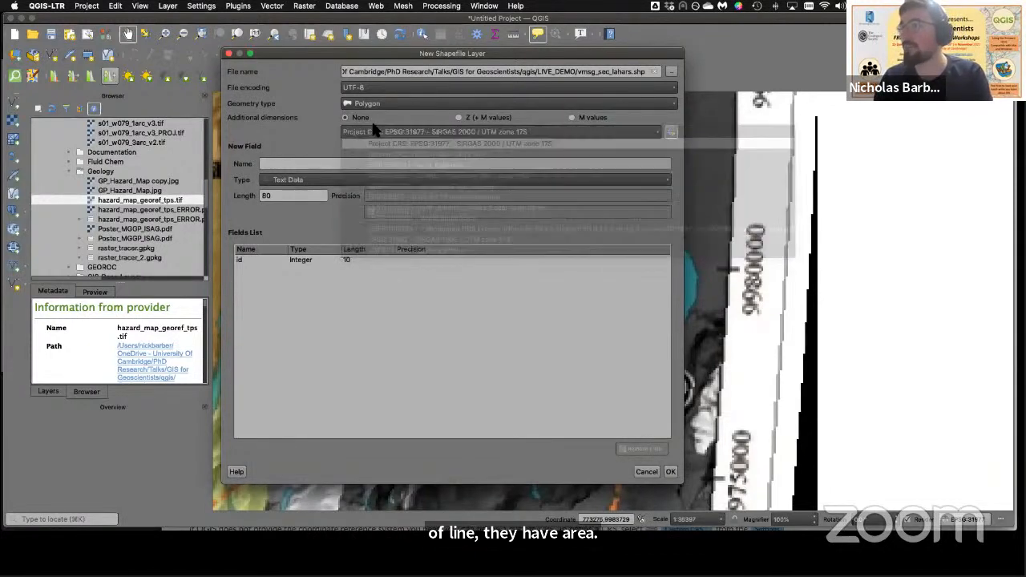
# Step: Name the new attribute field Aream2, dismissing the QGIS problem report
pyautogui.click(347, 163)
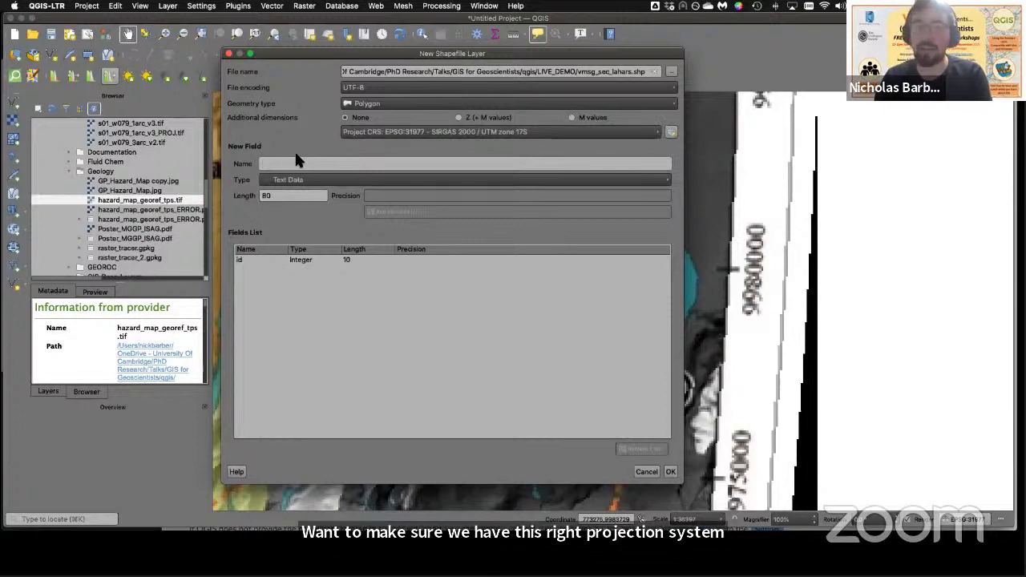
pyautogui.write('A')
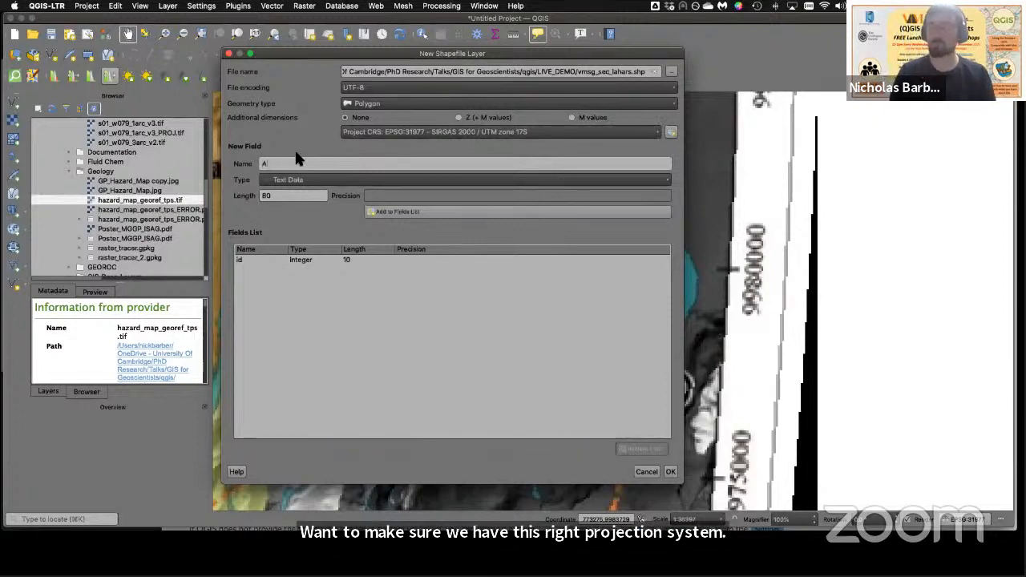
pyautogui.write('rea')
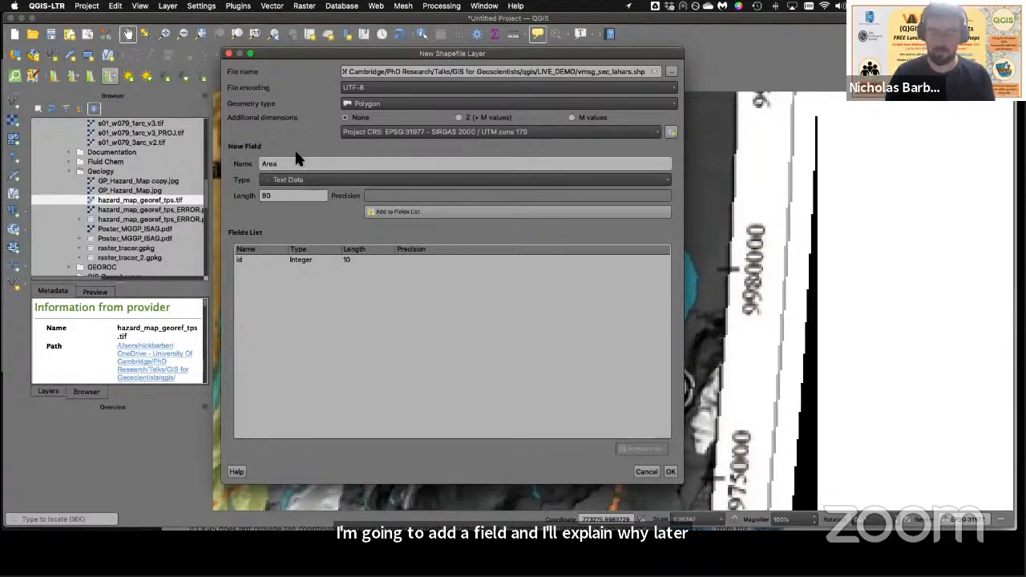
pyautogui.write('m2')
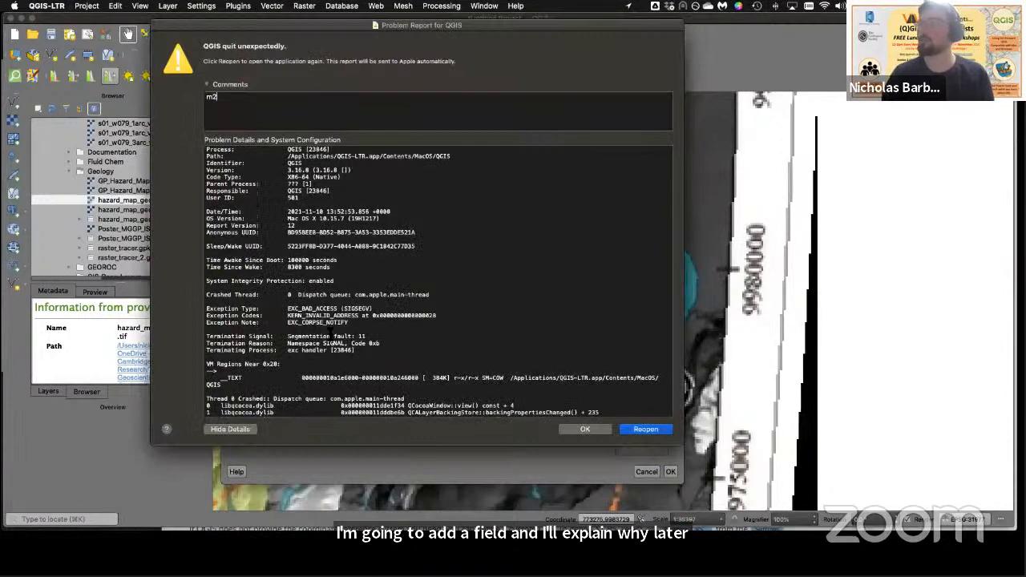
pyautogui.click(586, 430)
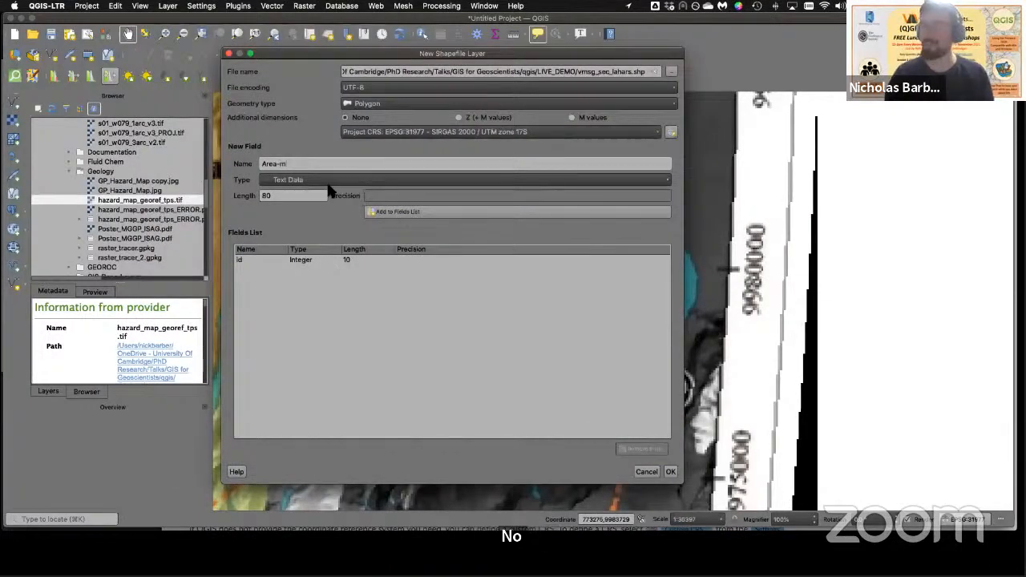
pyautogui.click(280, 164)
pyautogui.press('BackSpace')
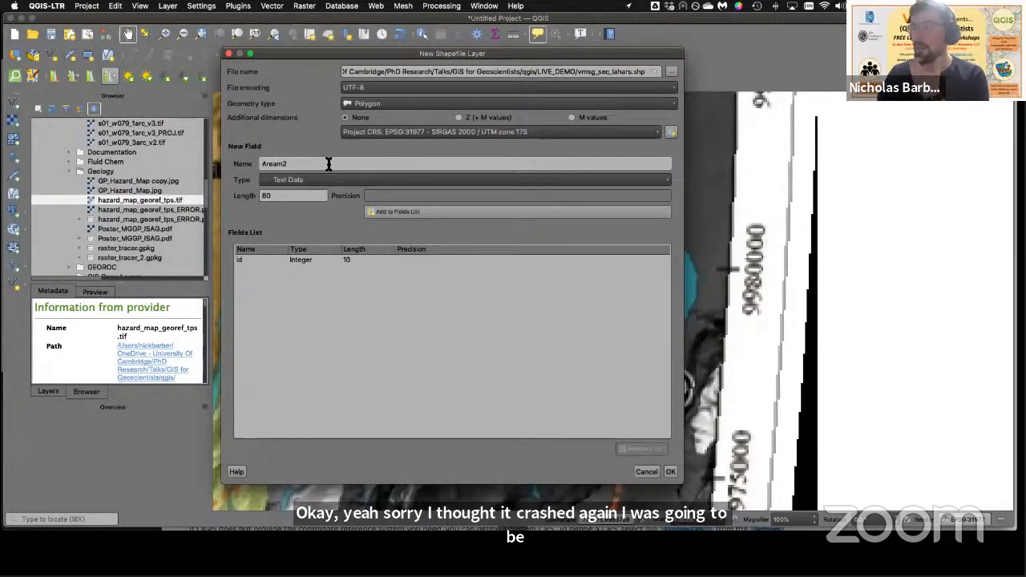
# Step: Add Aream2 to the fields list as a Decimal Number of length 20 and precision 6, and create the shapefile layer
pyautogui.click(332, 180)
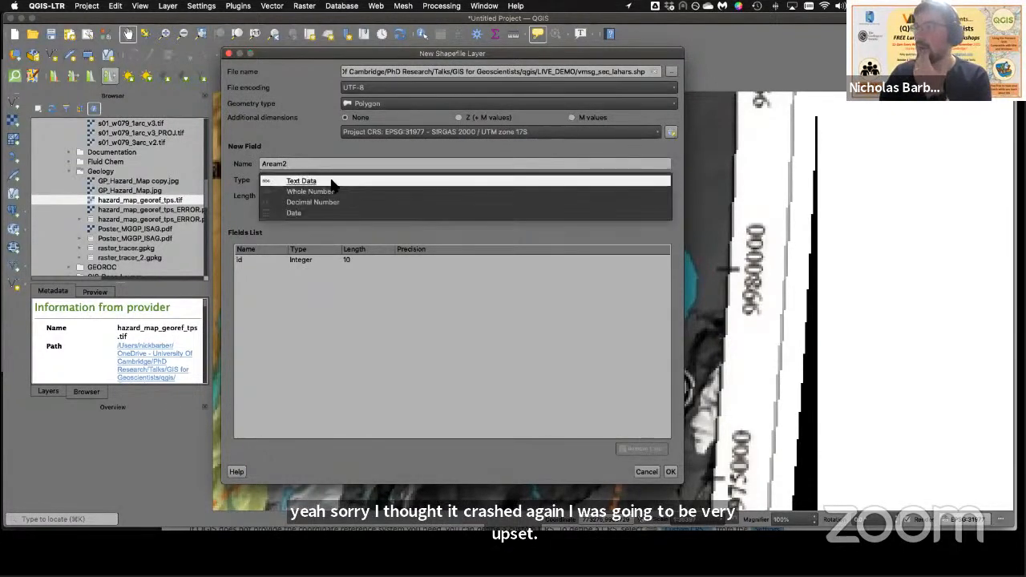
pyautogui.click(323, 202)
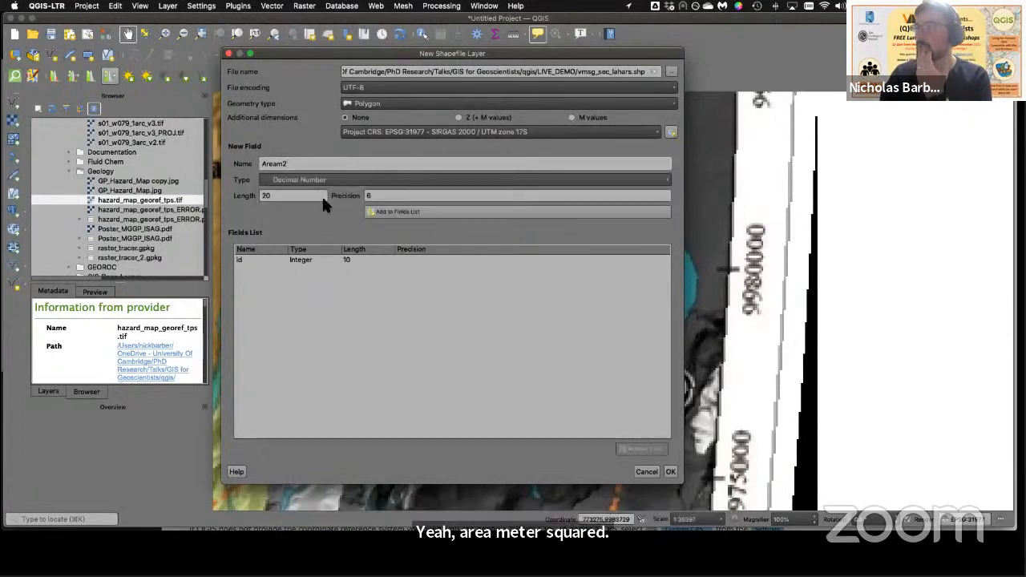
pyautogui.click(381, 212)
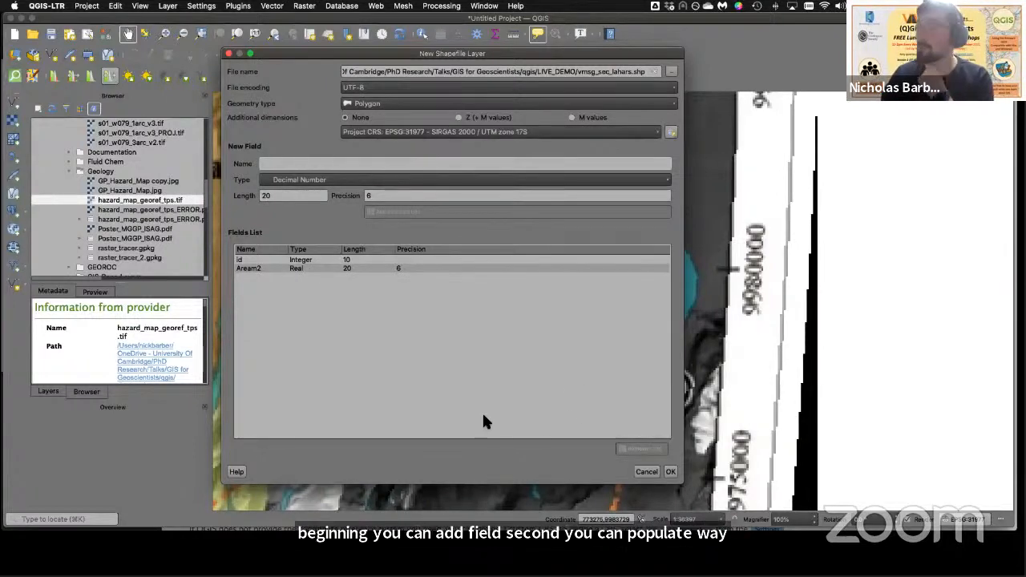
pyautogui.click(671, 472)
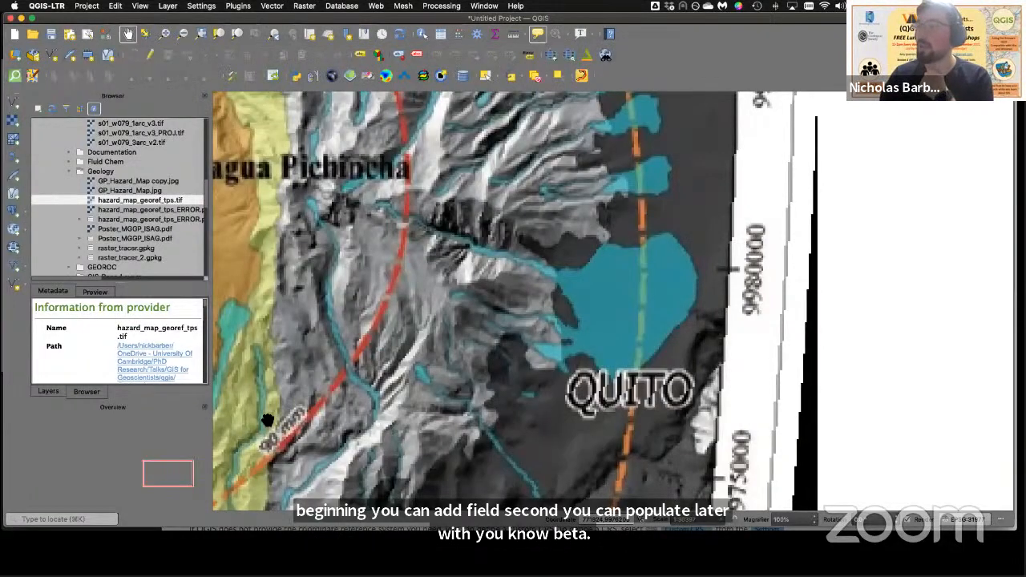
# Step: Show the hazard_map_georef_tps layer in the overview map
pyautogui.click(47, 391)
pyautogui.click(100, 136)
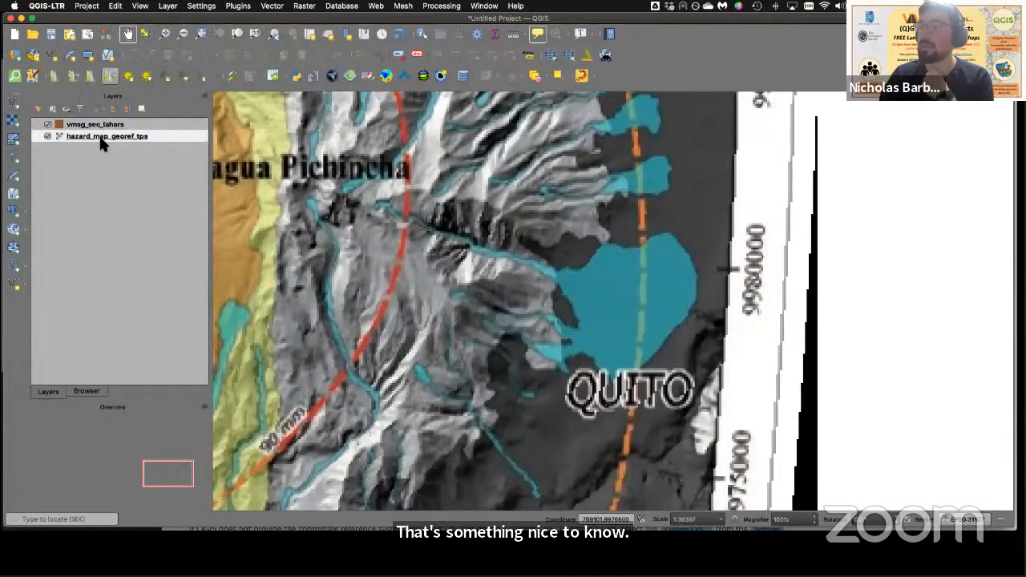
pyautogui.rightClick(100, 137)
pyautogui.click(148, 159)
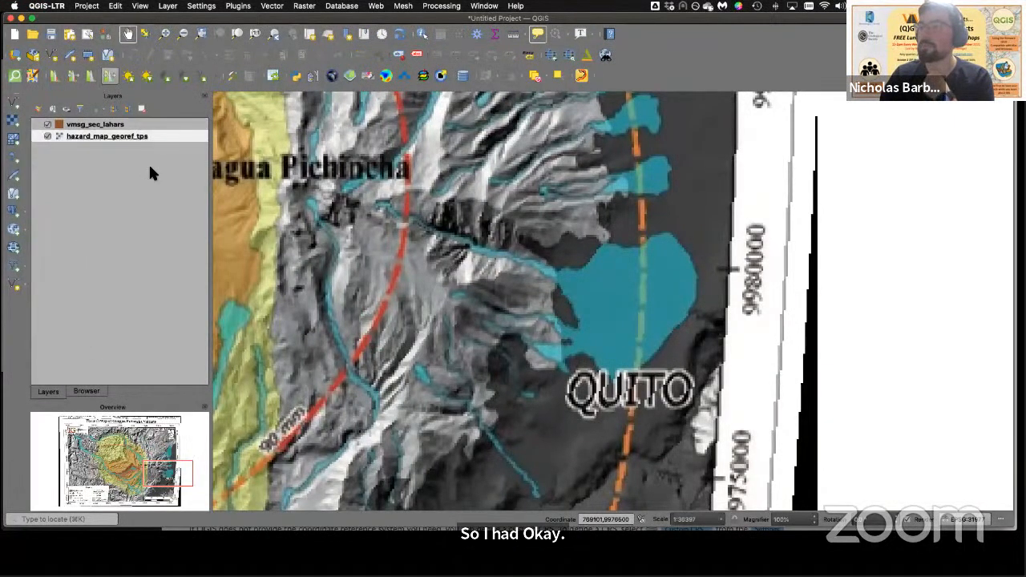
# Step: Turn on editing for the vmsg_sec_lahars layer and start adding a polygon feature
pyautogui.click(112, 125)
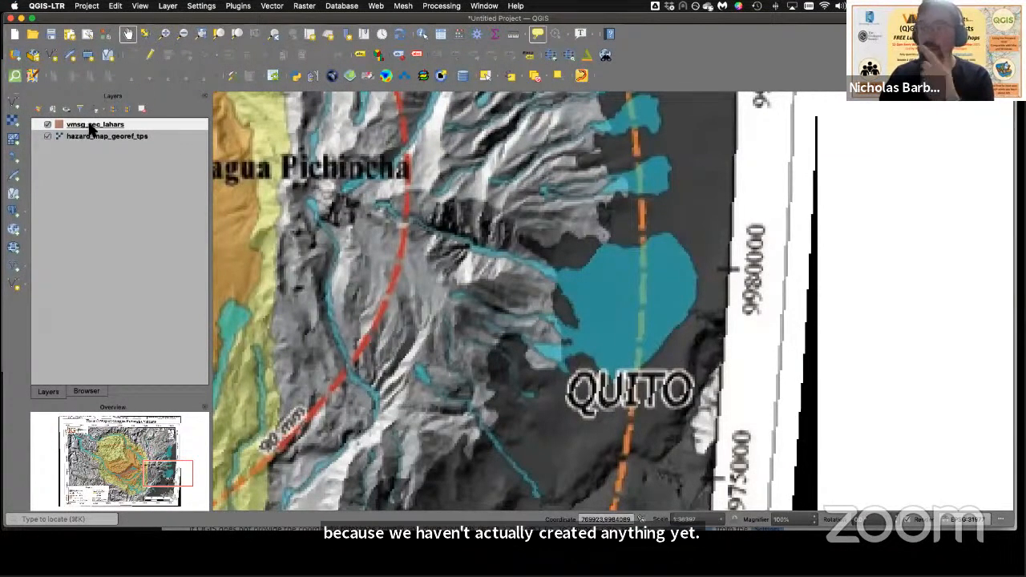
pyautogui.click(151, 55)
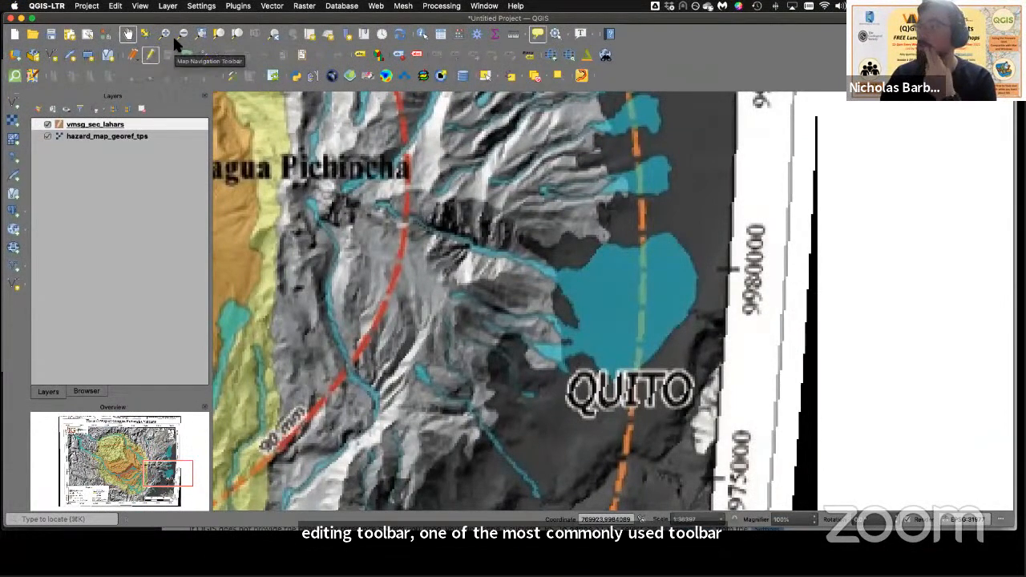
pyautogui.click(151, 55)
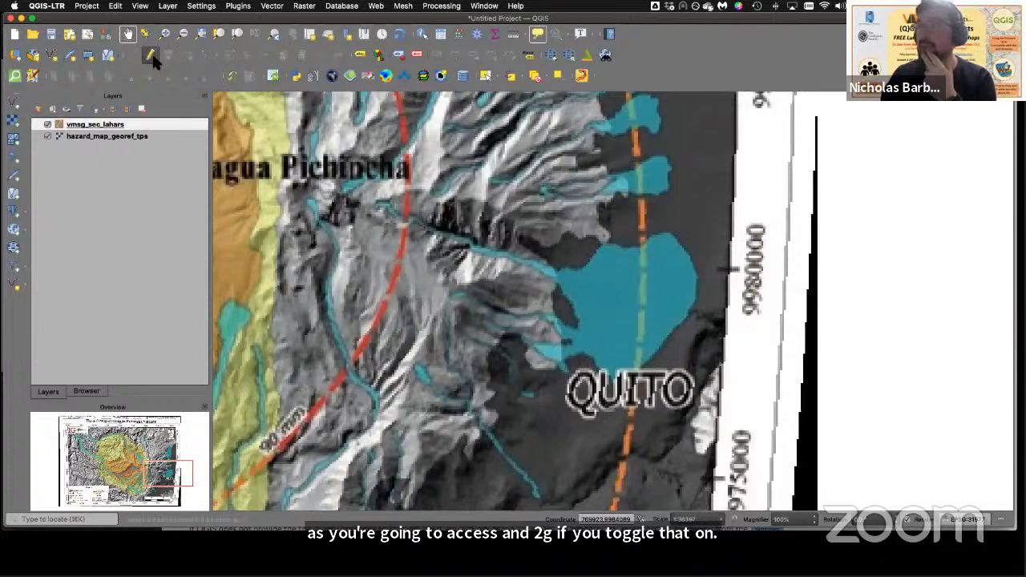
pyautogui.click(151, 53)
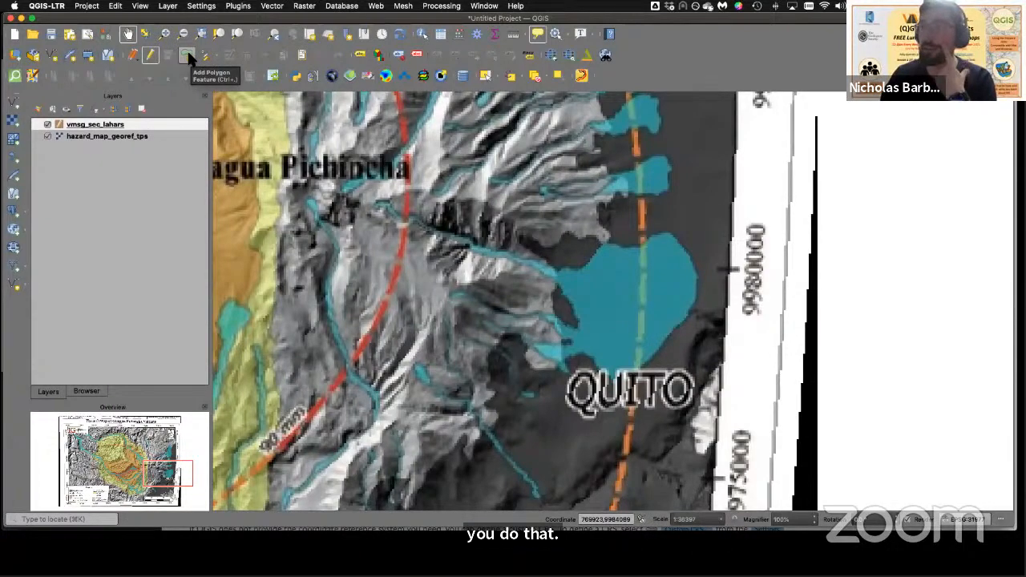
pyautogui.click(187, 54)
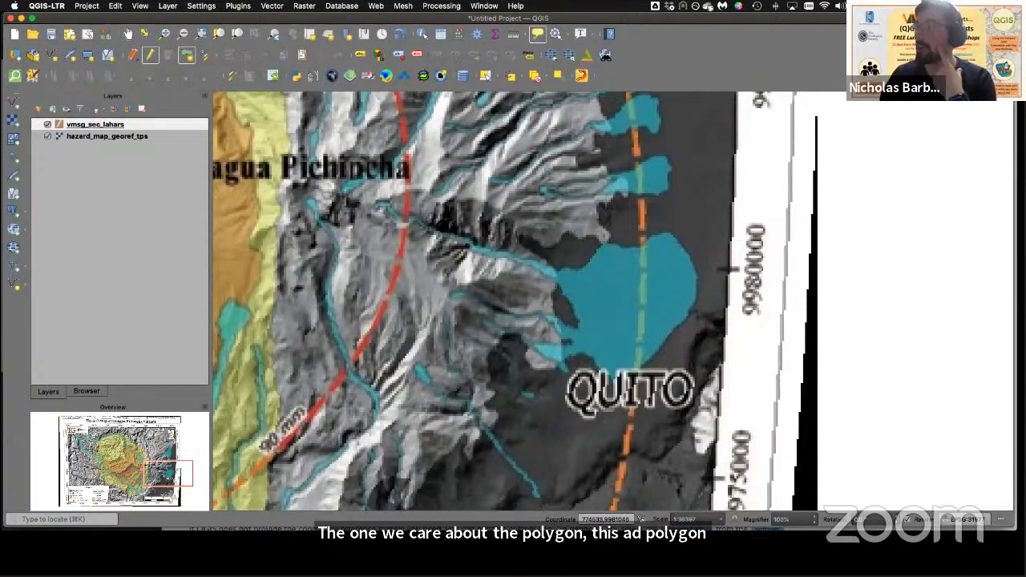
# Step: Trace the large blue lahar deposit beside Quito as one polygon, including its long channel towards Guagua Pichincha and the smaller southwestern branches
pyautogui.scroll(1, 442, 222)
pyautogui.scroll(-1, 425, 222)
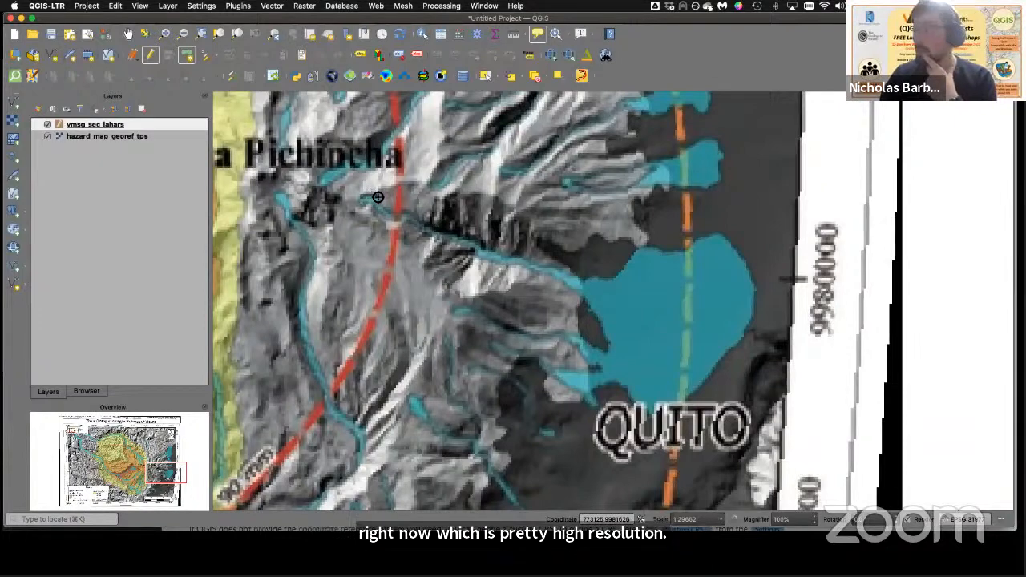
pyautogui.scroll(-1, 367, 199)
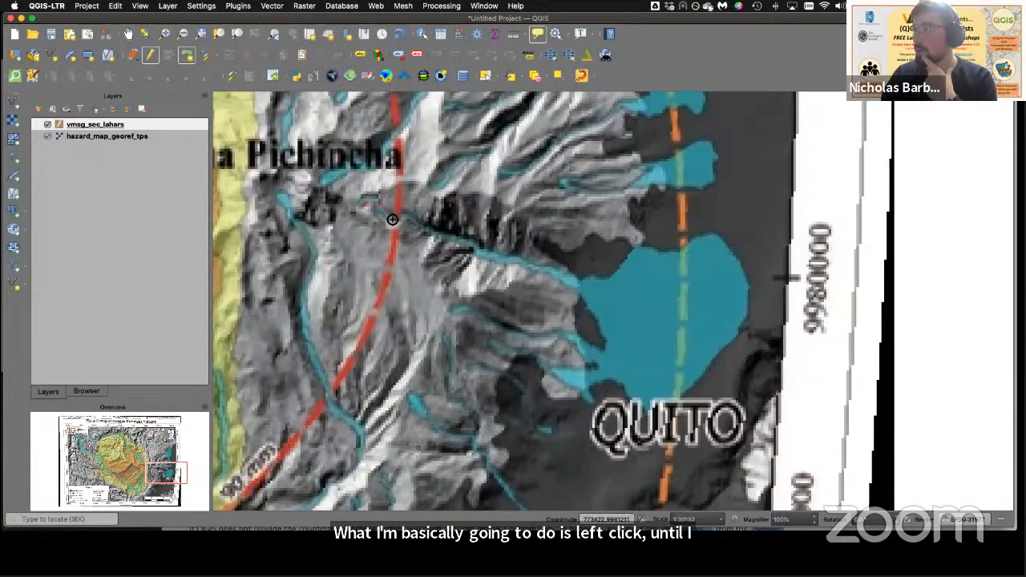
pyautogui.click(455, 243)
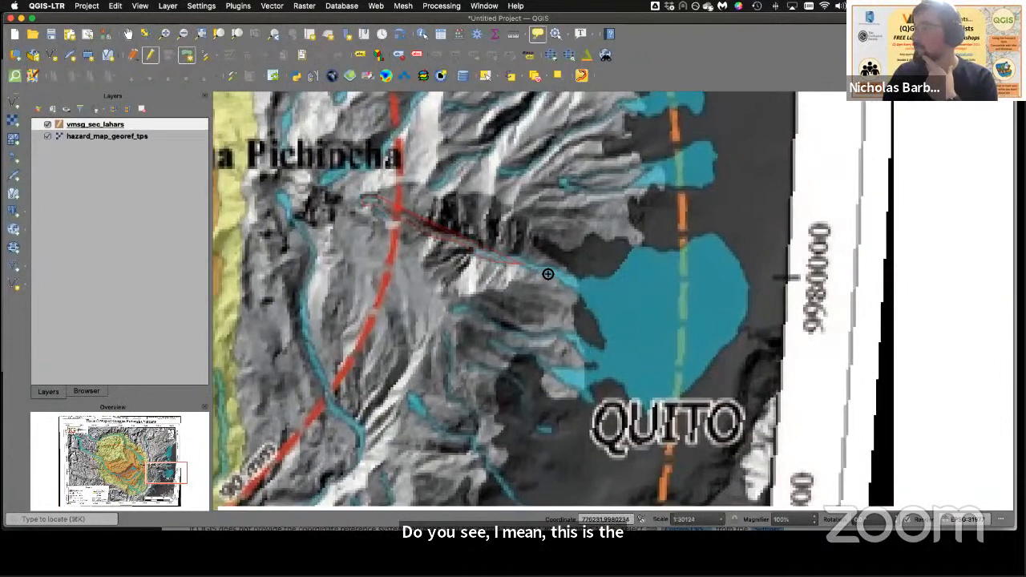
pyautogui.scroll(-1, 565, 283)
pyautogui.click(575, 286)
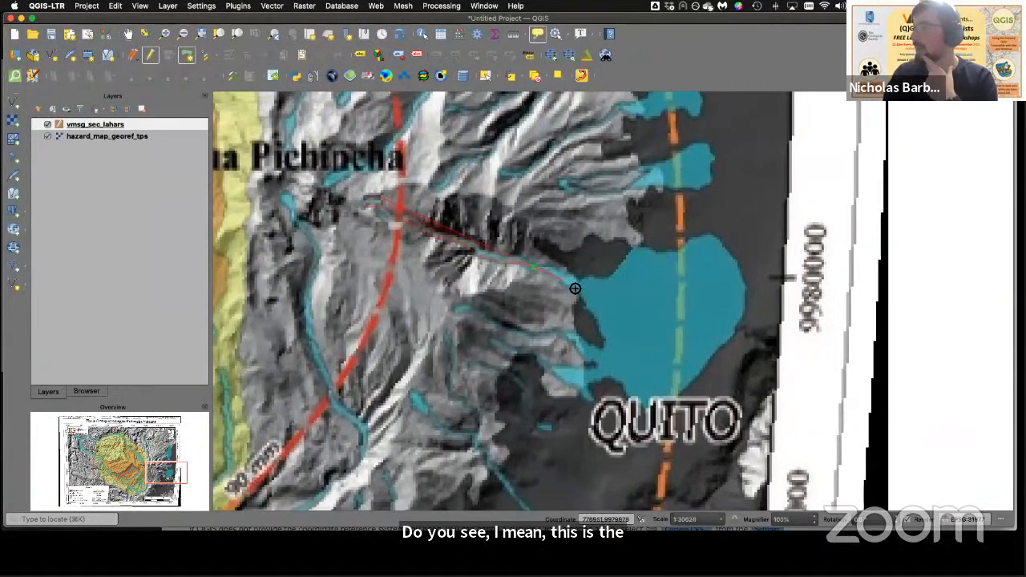
pyautogui.click(593, 348)
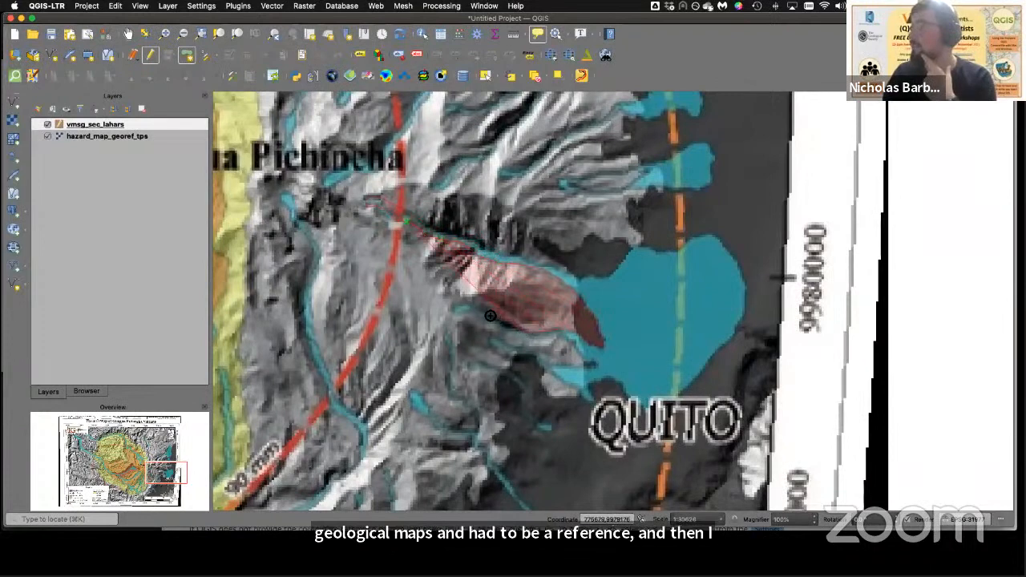
pyautogui.click(456, 307)
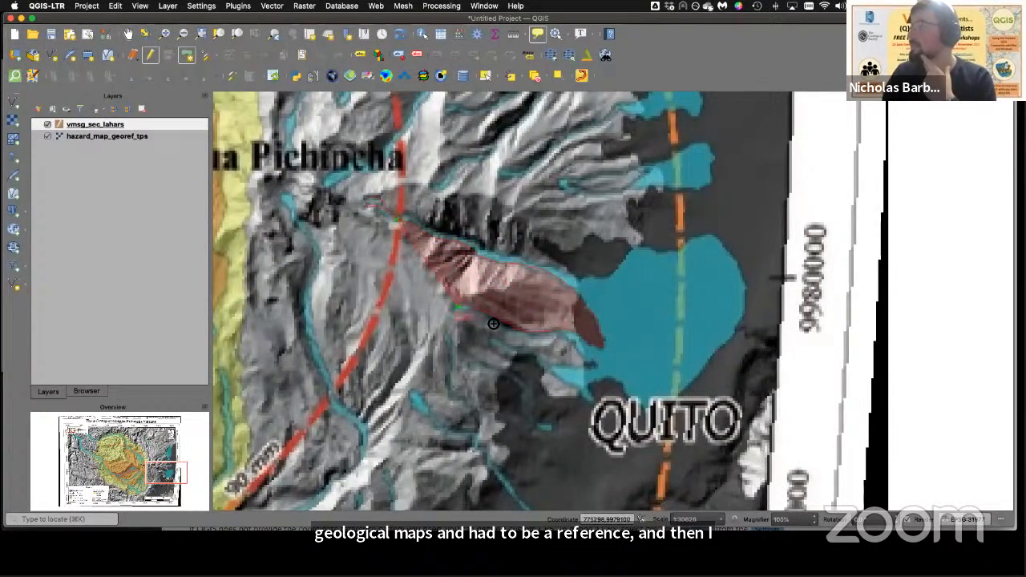
pyautogui.click(516, 334)
pyautogui.click(545, 340)
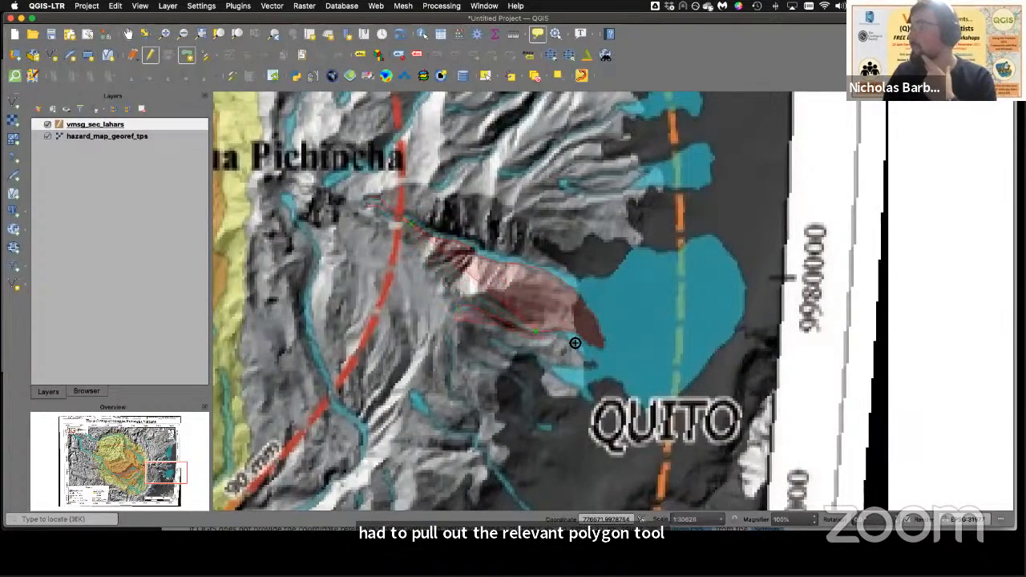
pyautogui.click(591, 365)
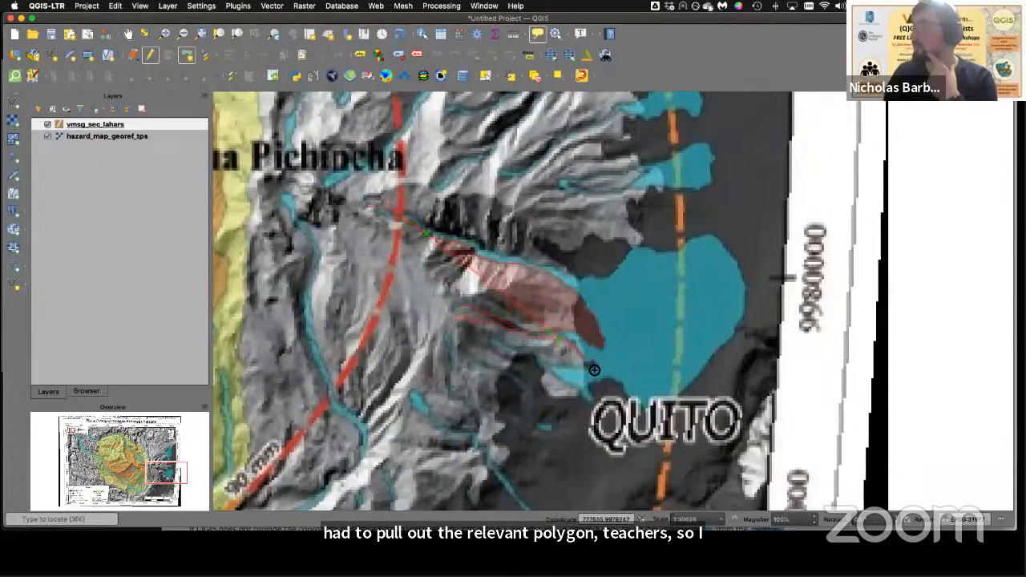
pyautogui.click(535, 364)
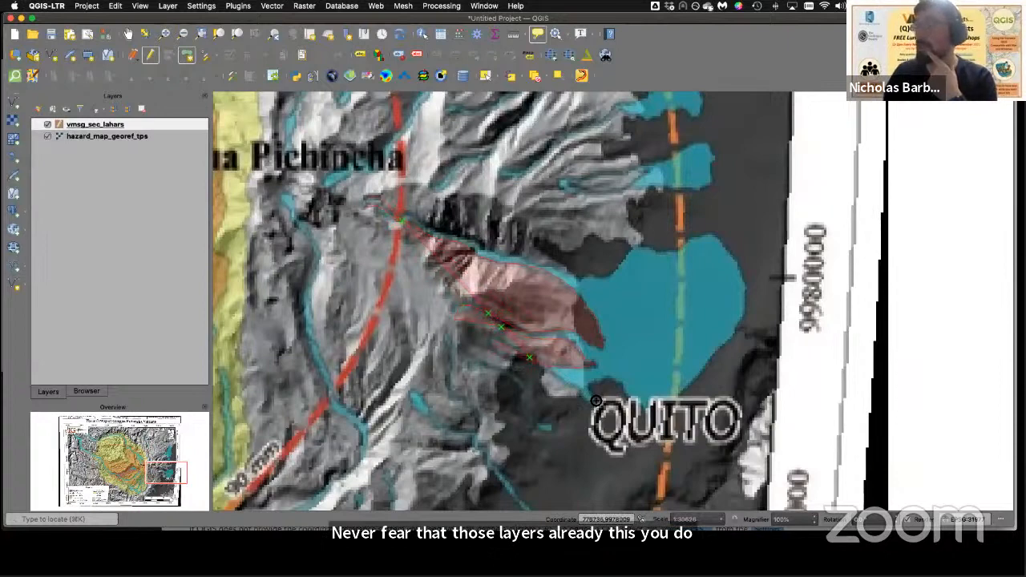
pyautogui.click(595, 389)
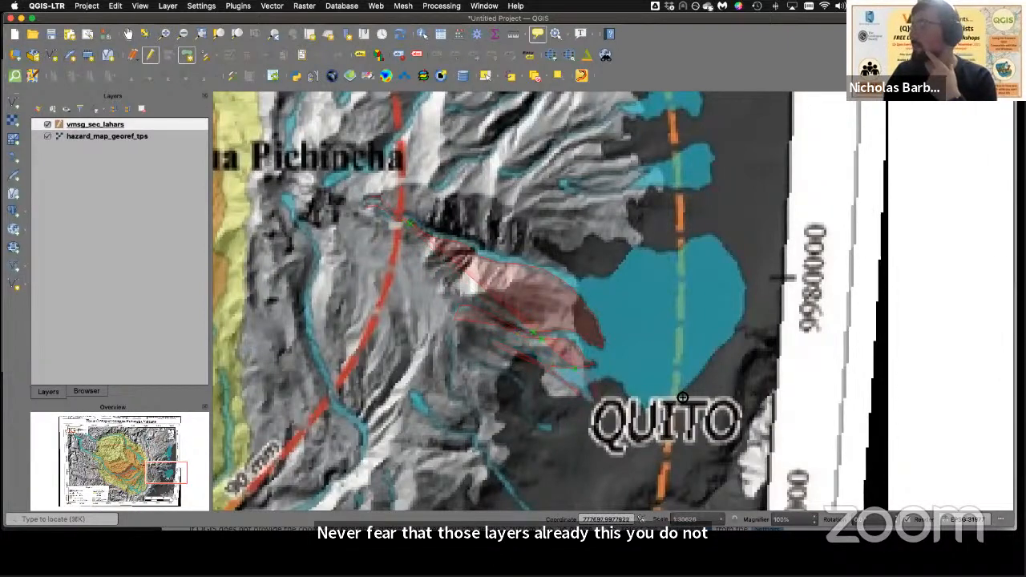
pyautogui.click(744, 290)
pyautogui.click(729, 250)
pyautogui.click(710, 236)
pyautogui.click(687, 235)
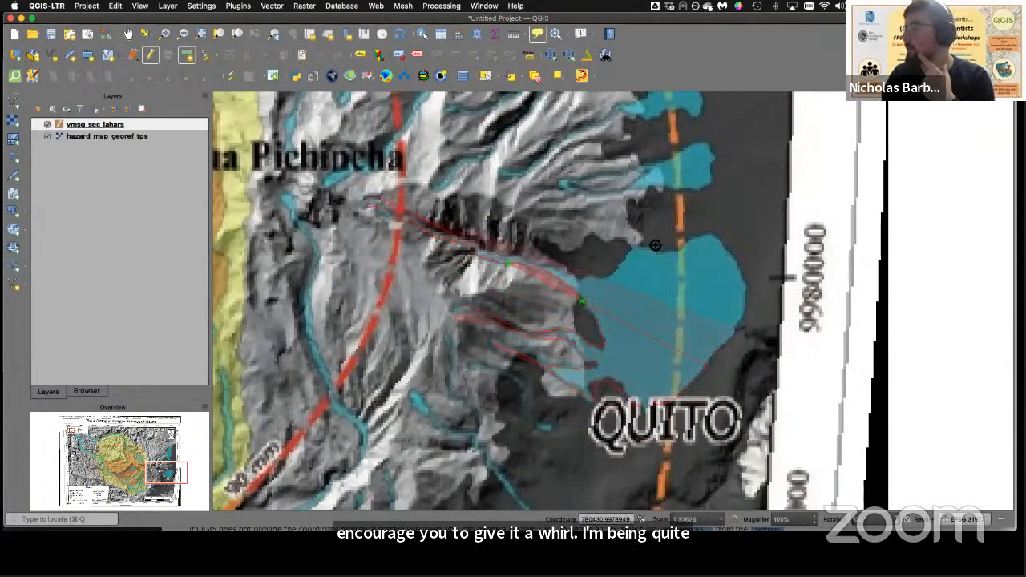
pyautogui.click(550, 268)
pyautogui.click(496, 249)
pyautogui.click(469, 240)
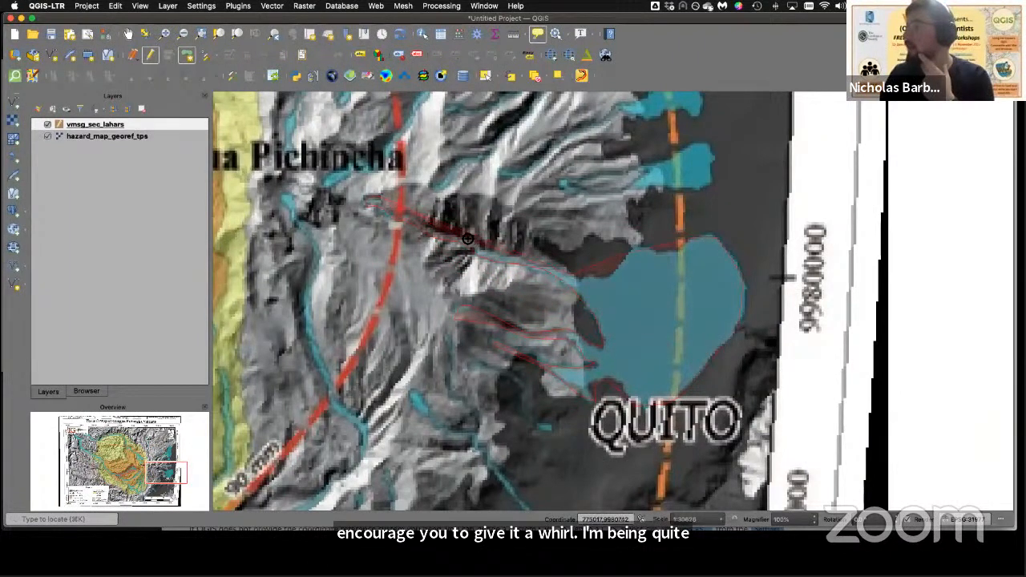
pyautogui.click(423, 225)
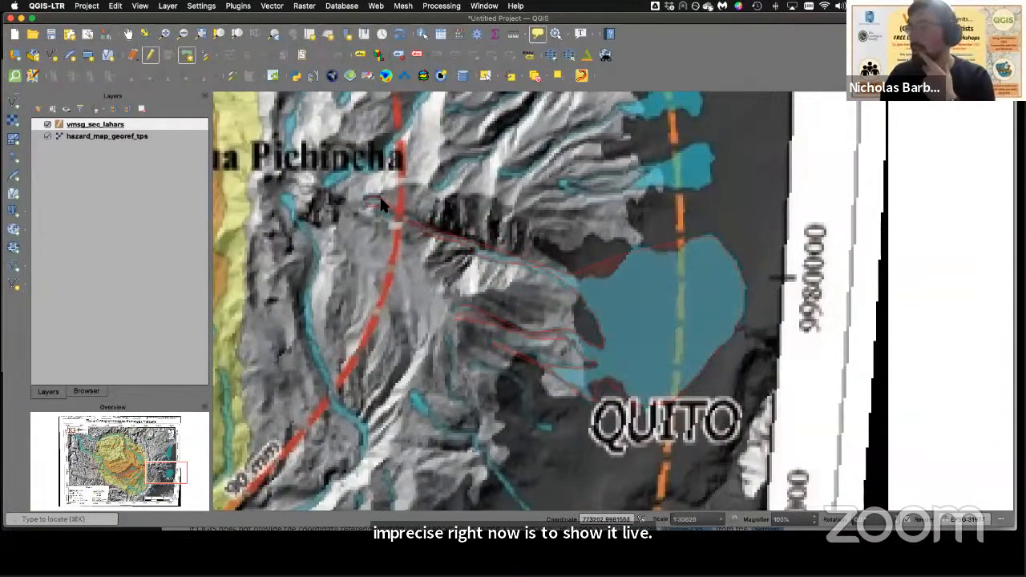
# Step: Finish the lahar polygon and save its attributes with id 1, leaving Aream2 empty
pyautogui.rightClick(358, 230)
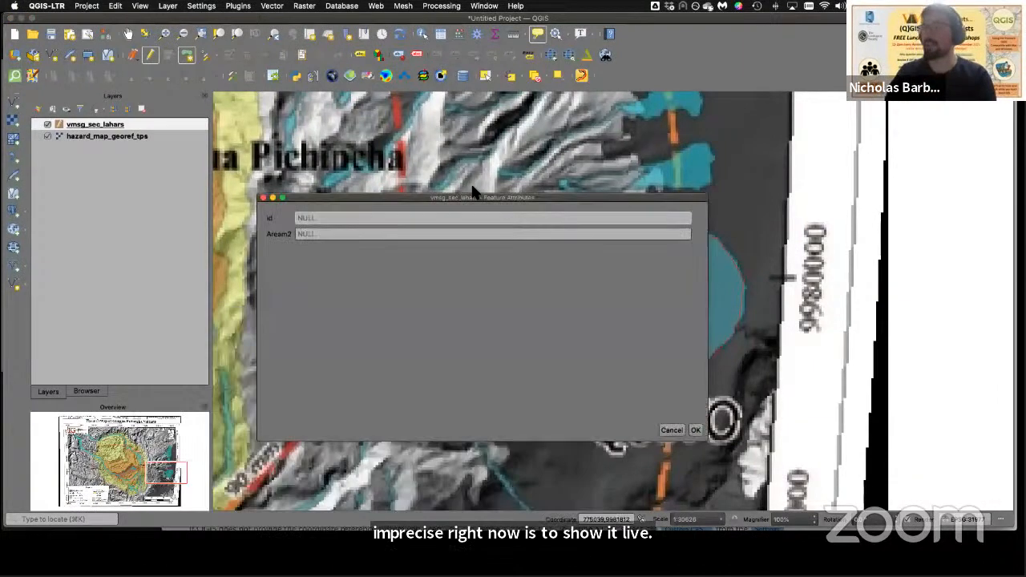
pyautogui.write('1')
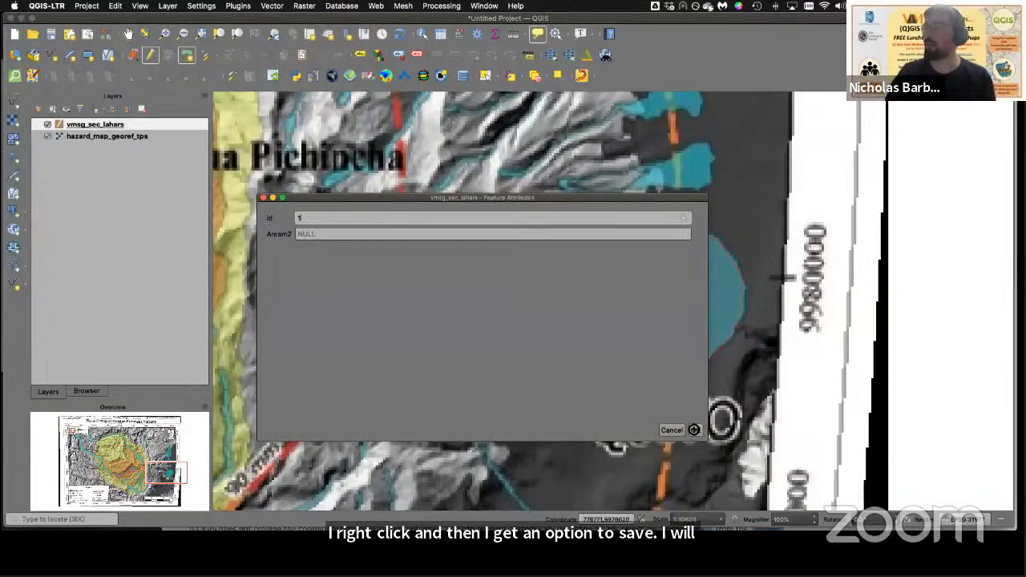
pyautogui.click(694, 429)
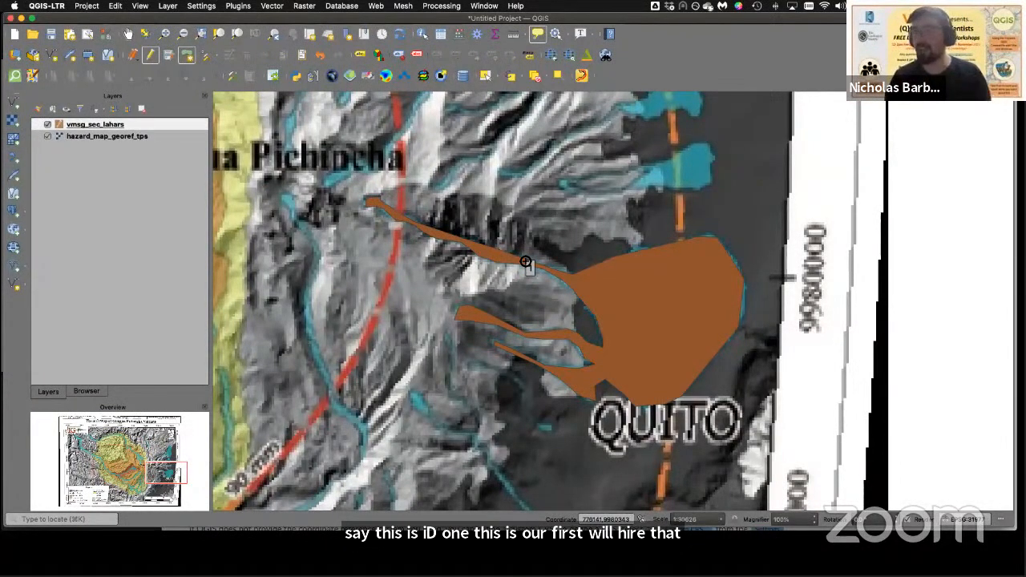
# Step: Save and close the edits of the vmsg_sec_lahars layer and hide the layer
pyautogui.click(169, 57)
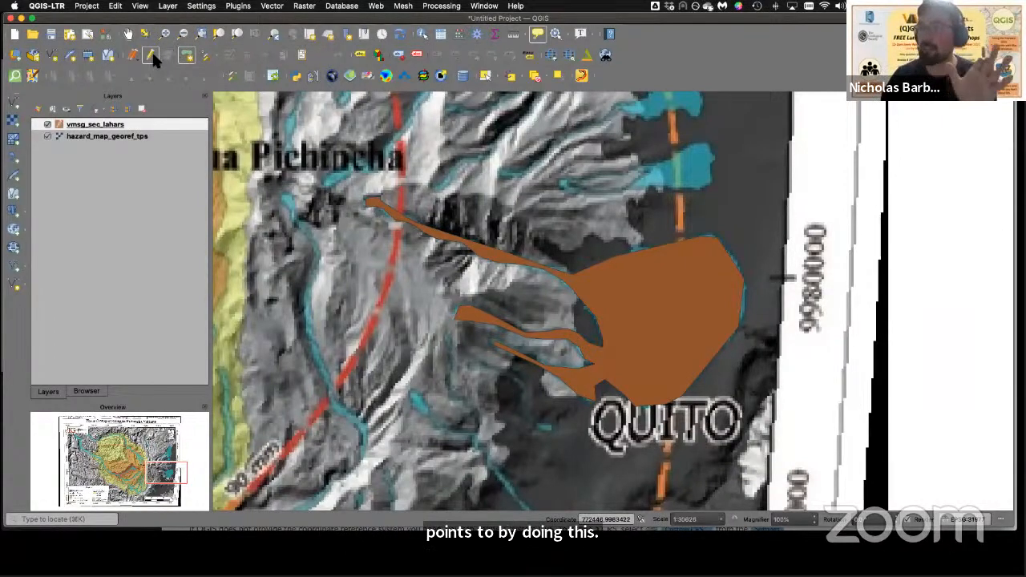
pyautogui.click(153, 56)
pyautogui.click(46, 125)
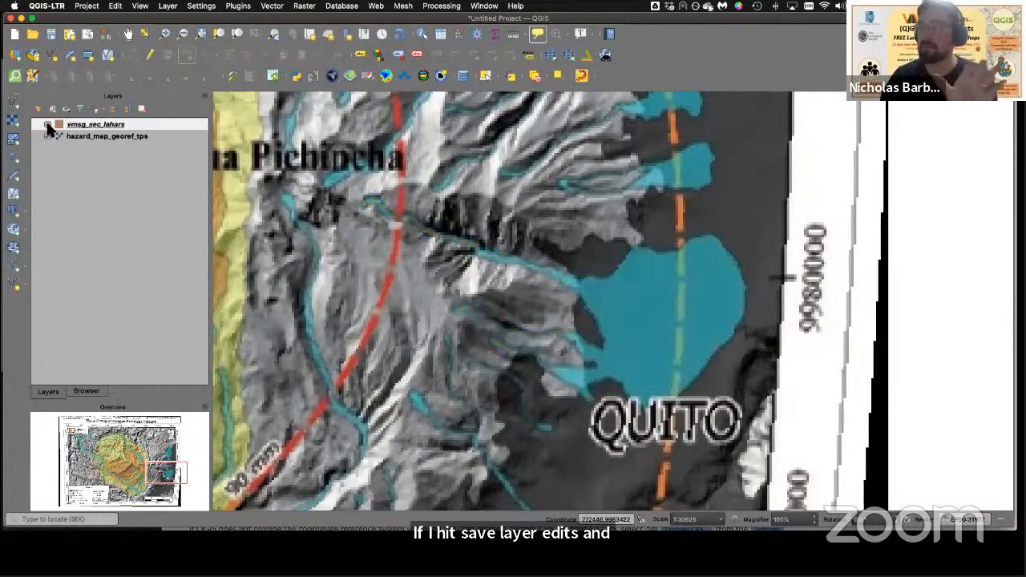
# Step: Check the source information of the vmsg_sec_lahars layer and turn the layer's display back on
pyautogui.doubleClick(94, 124)
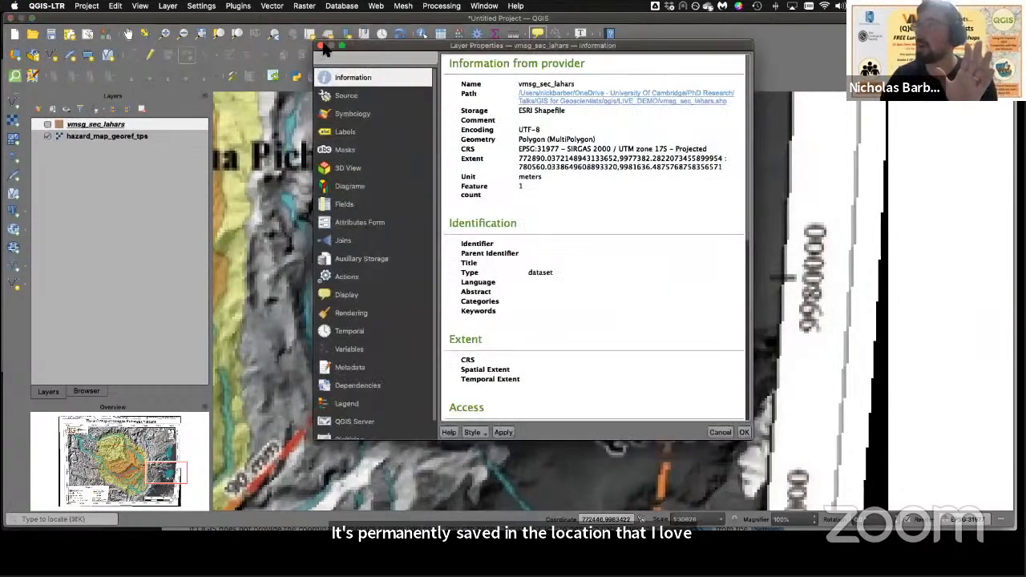
pyautogui.click(45, 125)
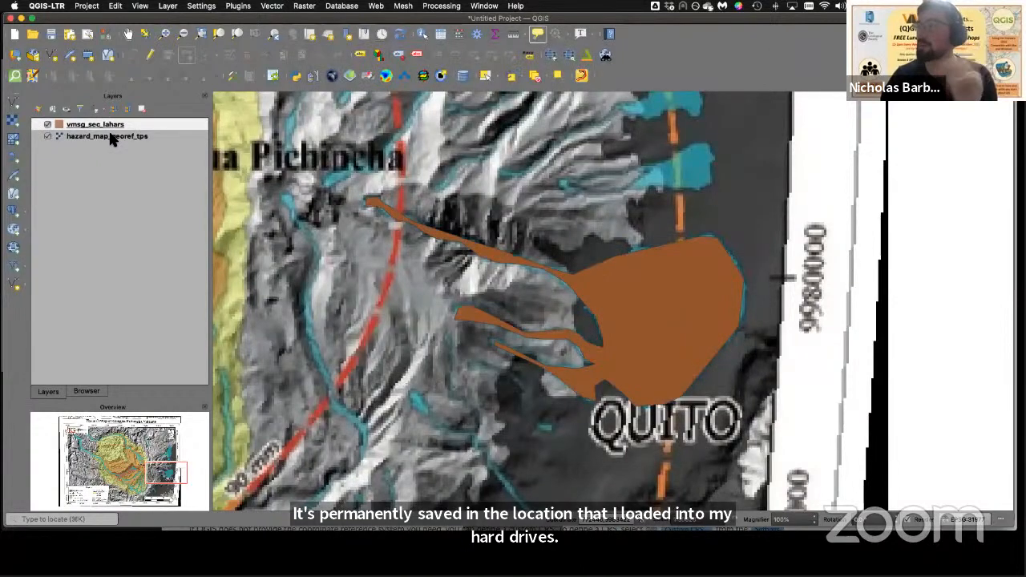
# Step: Find the ready-made lahars.shp in the Hazards folder and add it to the map
pyautogui.click(87, 392)
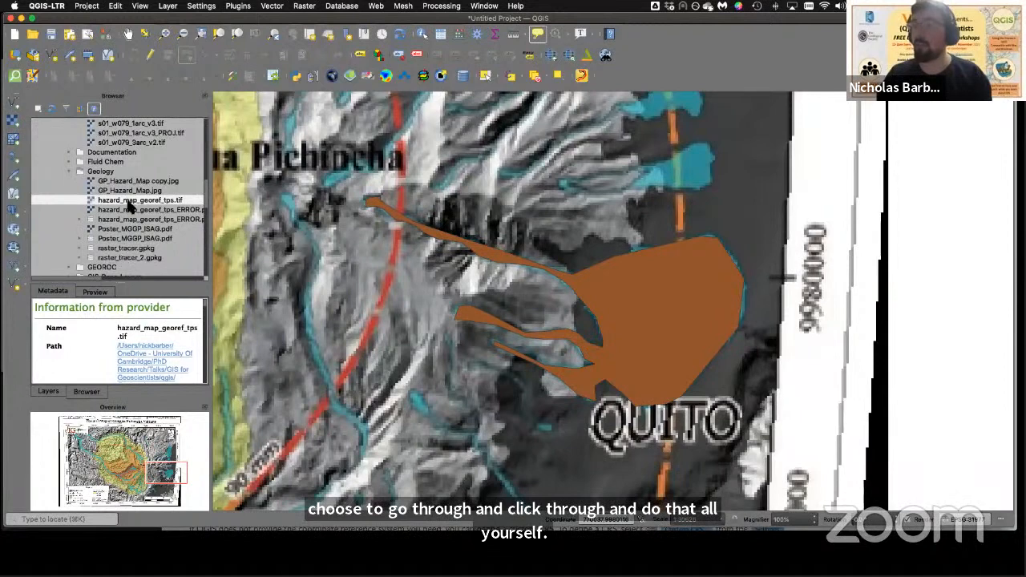
pyautogui.hscroll(1, 122, 198)
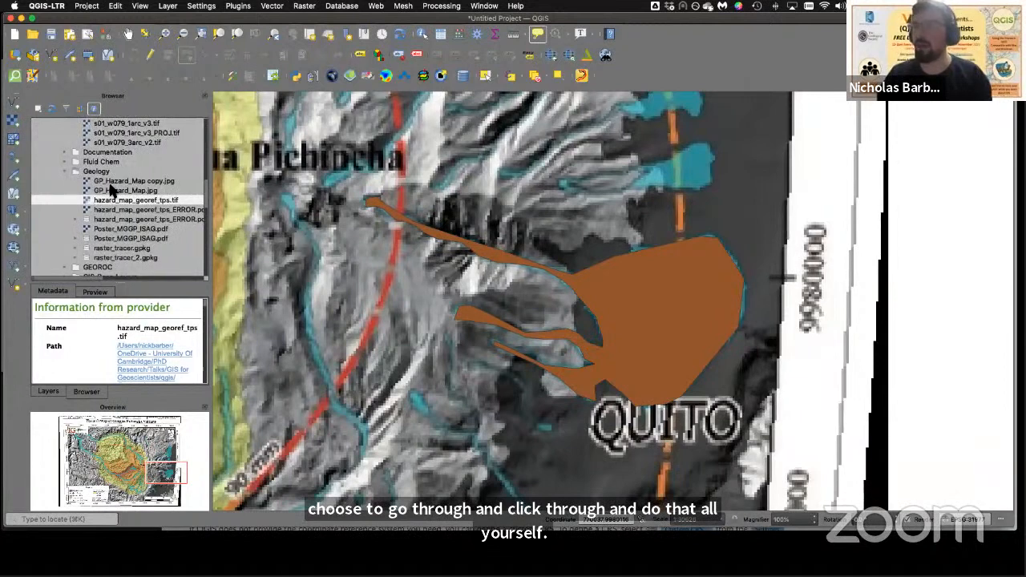
pyautogui.scroll(-3, 116, 195)
pyautogui.click(65, 257)
pyautogui.scroll(-1, 110, 232)
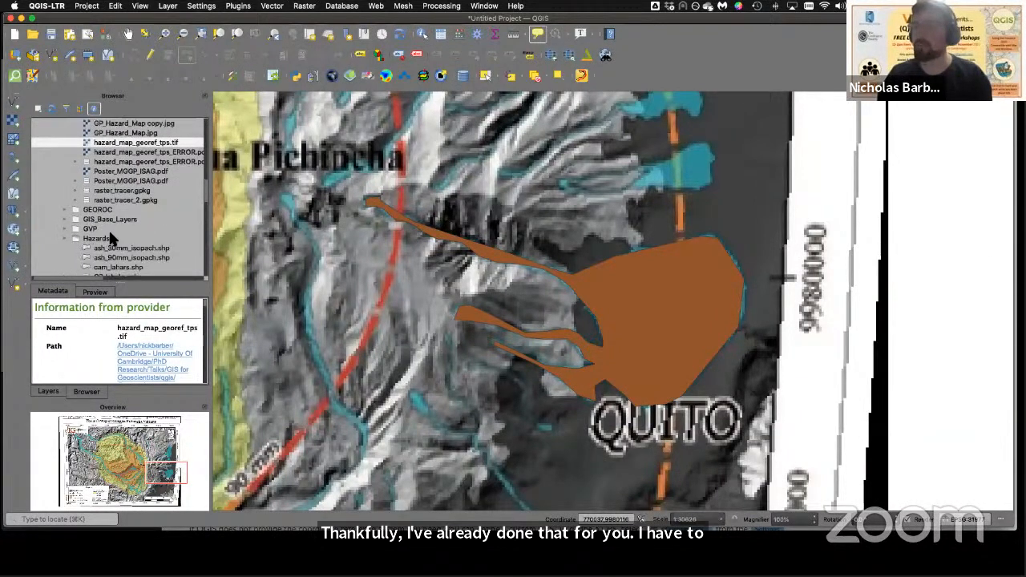
pyautogui.scroll(-3, 110, 238)
pyautogui.hscroll(1, 110, 232)
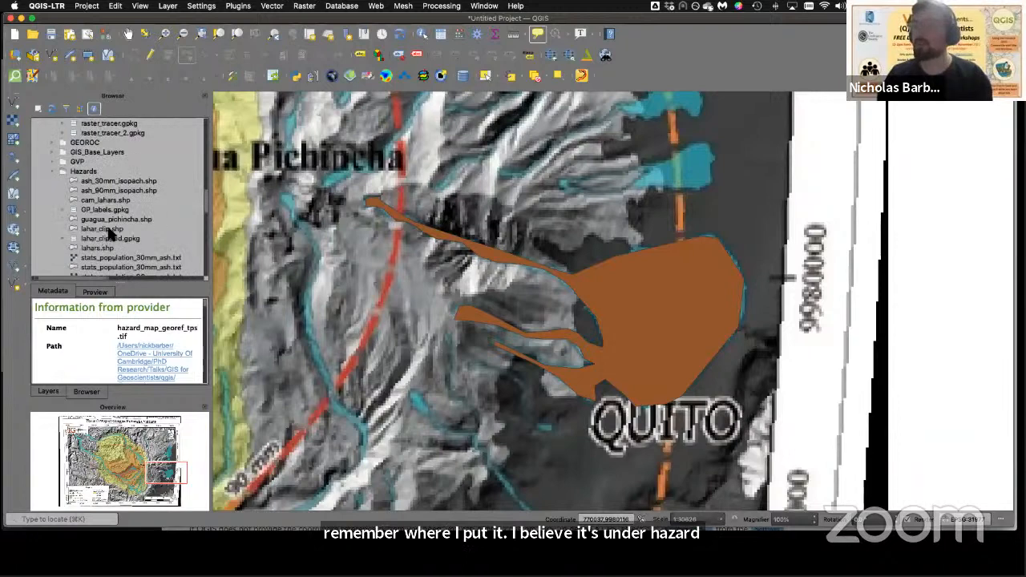
pyautogui.click(102, 230)
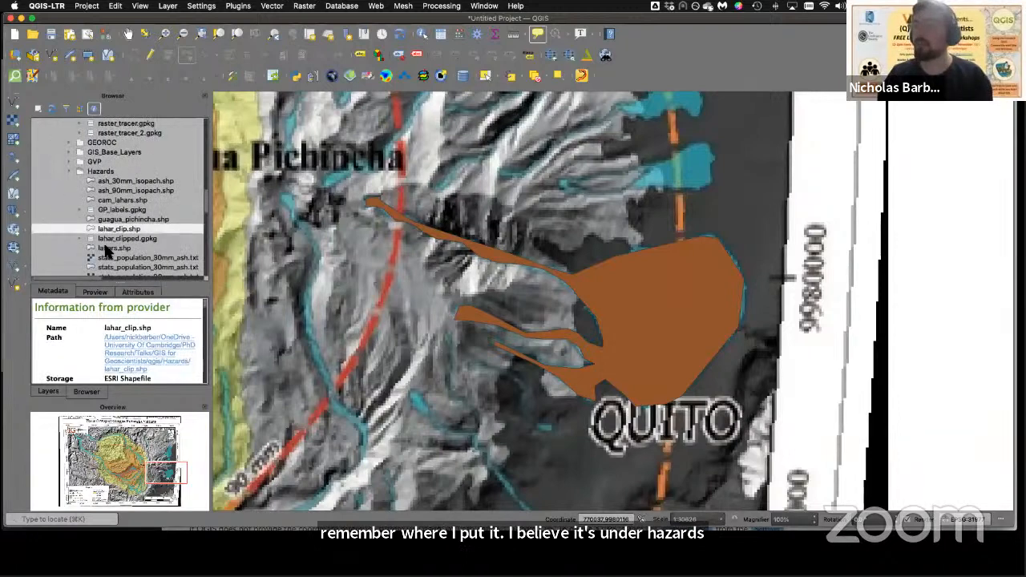
pyautogui.moveTo(105, 247); pyautogui.dragTo(307, 237)
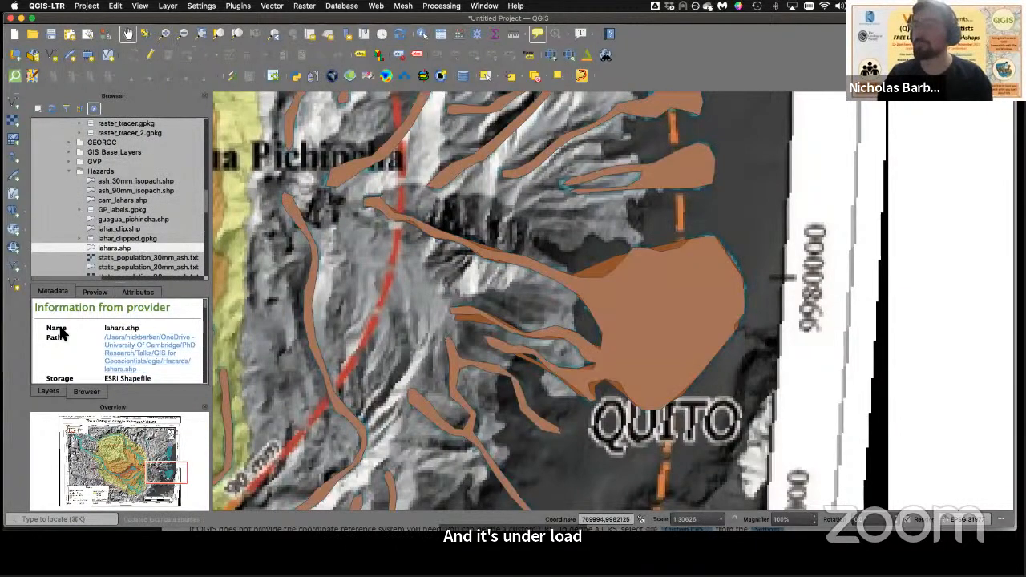
# Step: Hide the vmsg_sec_lahars and hazard_map_georef_tps layers, leaving only the lahars layer displayed
pyautogui.click(48, 392)
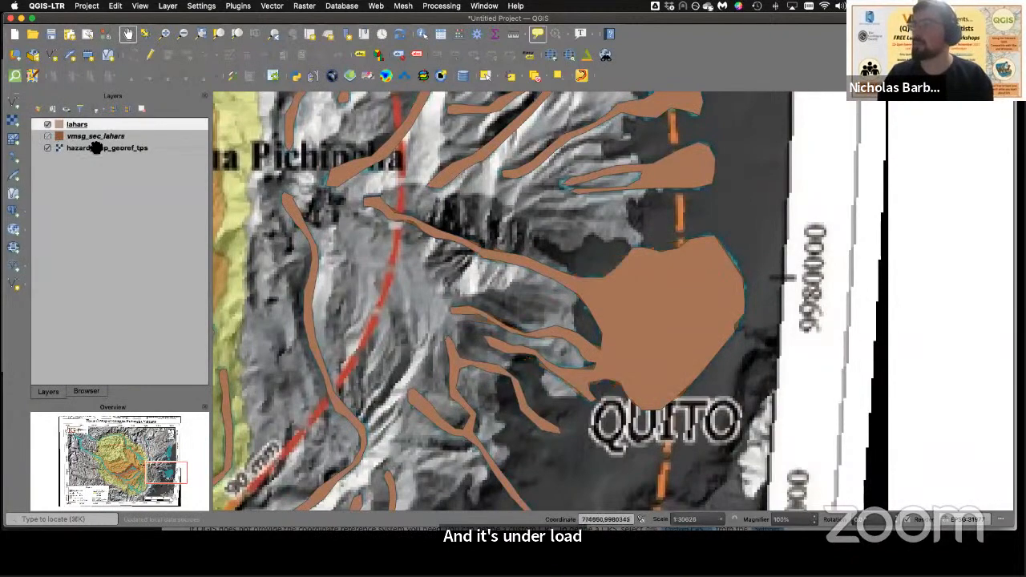
pyautogui.scroll(-3, 565, 274)
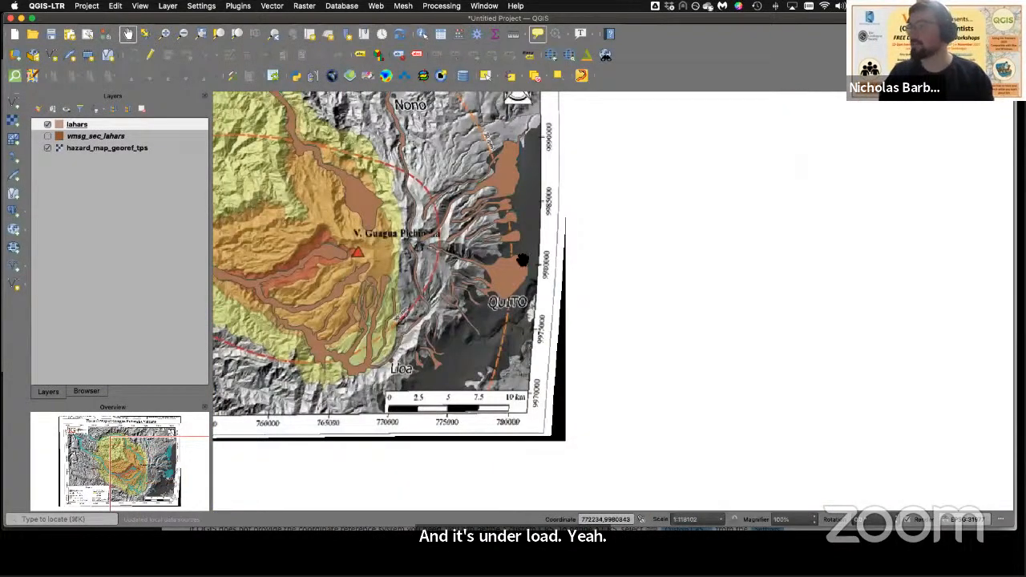
pyautogui.click(48, 147)
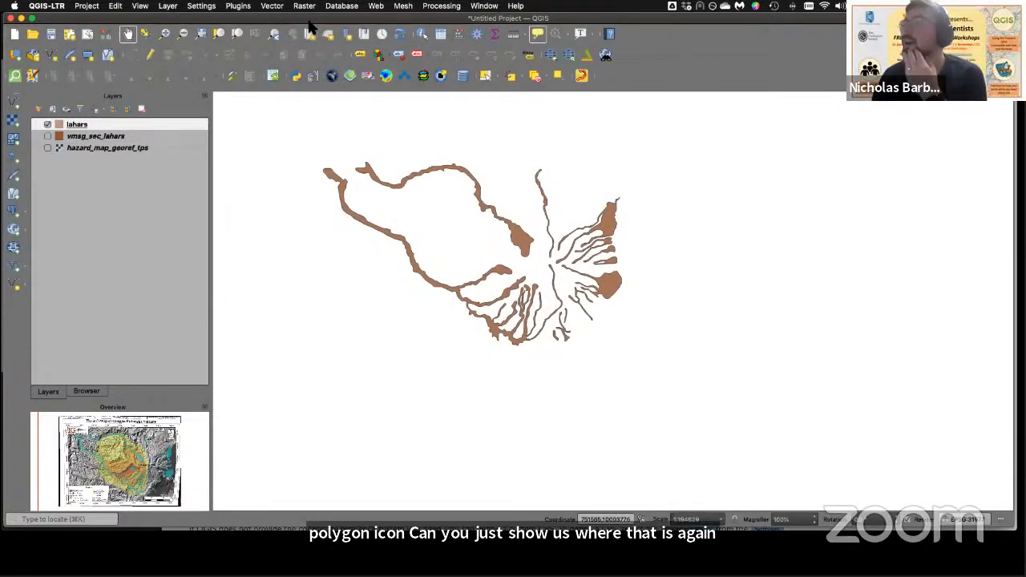
# Step: Demonstrate starting a new polygon feature in the vmsg_sec_lahars layer and turn its editing off again
pyautogui.click(90, 138)
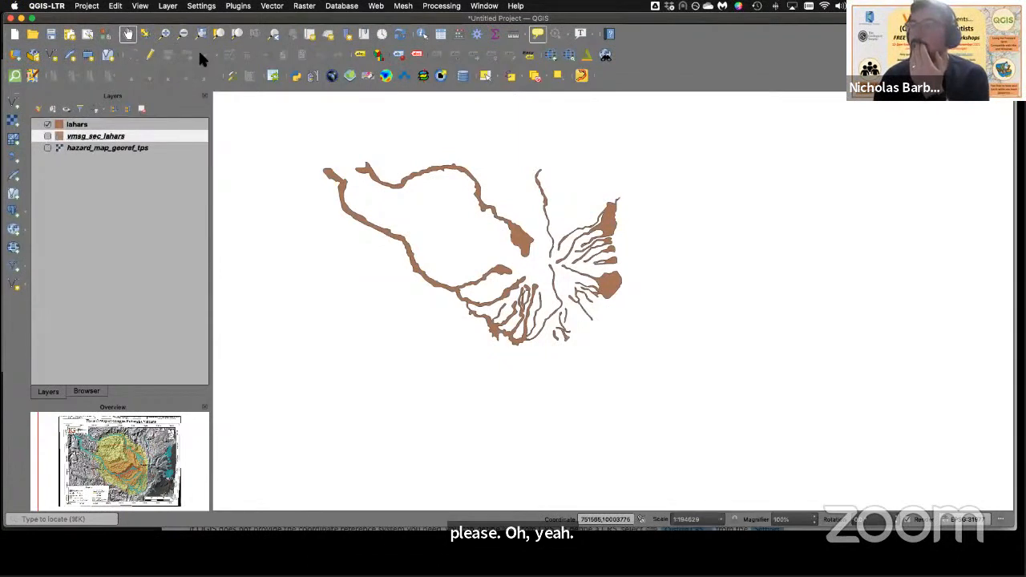
pyautogui.click(151, 54)
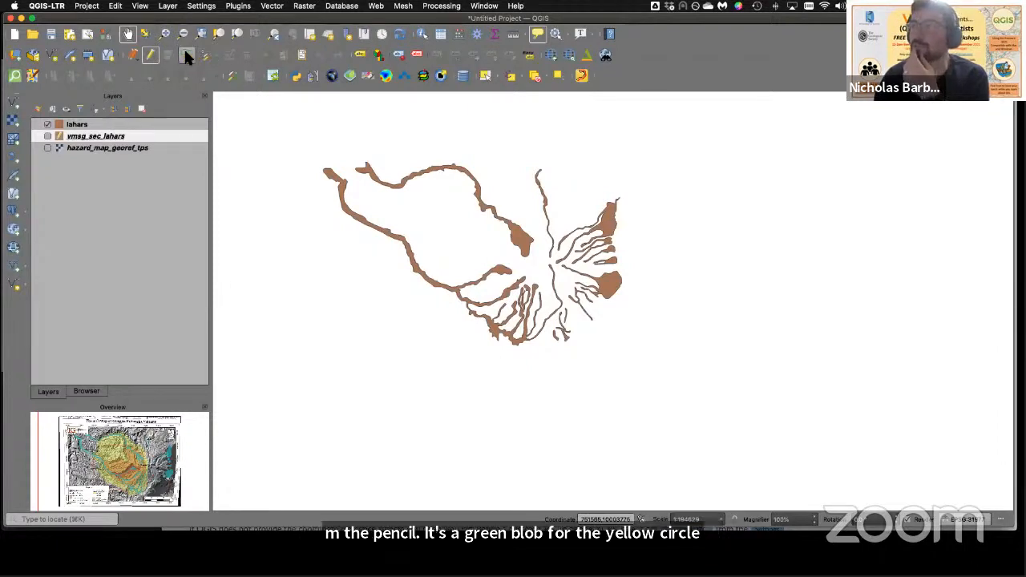
pyautogui.click(186, 54)
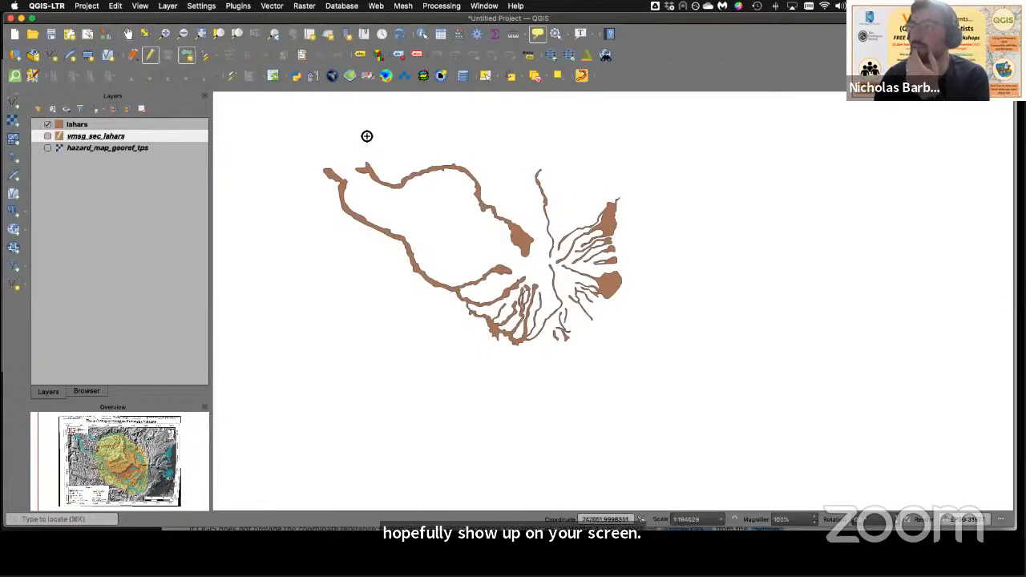
pyautogui.click(150, 52)
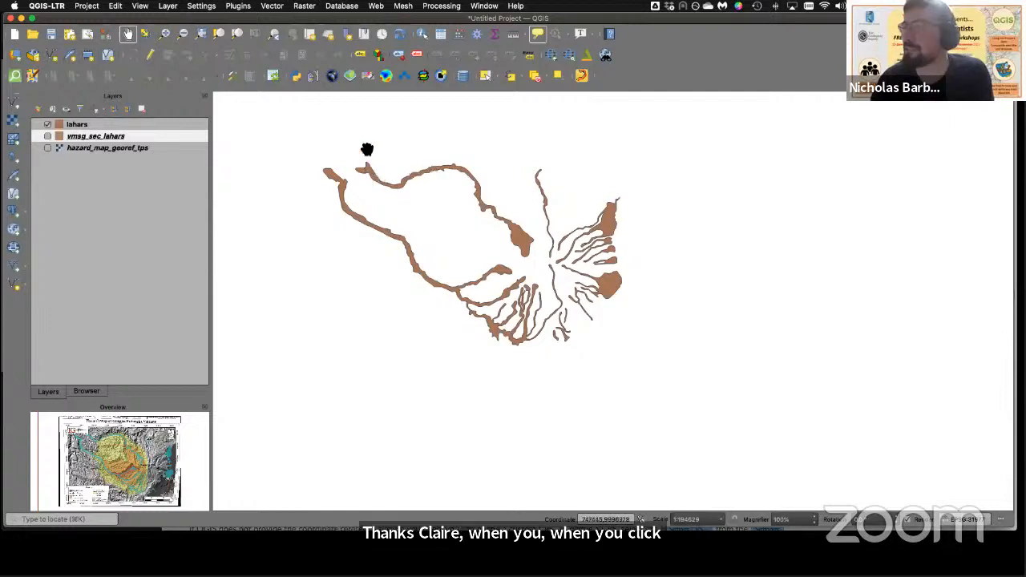
# Step: Display the vmsg_sec_lahars layer, turn on its editing and sketch a small five-sided test polygon west of the lahars
pyautogui.click(48, 137)
pyautogui.click(150, 54)
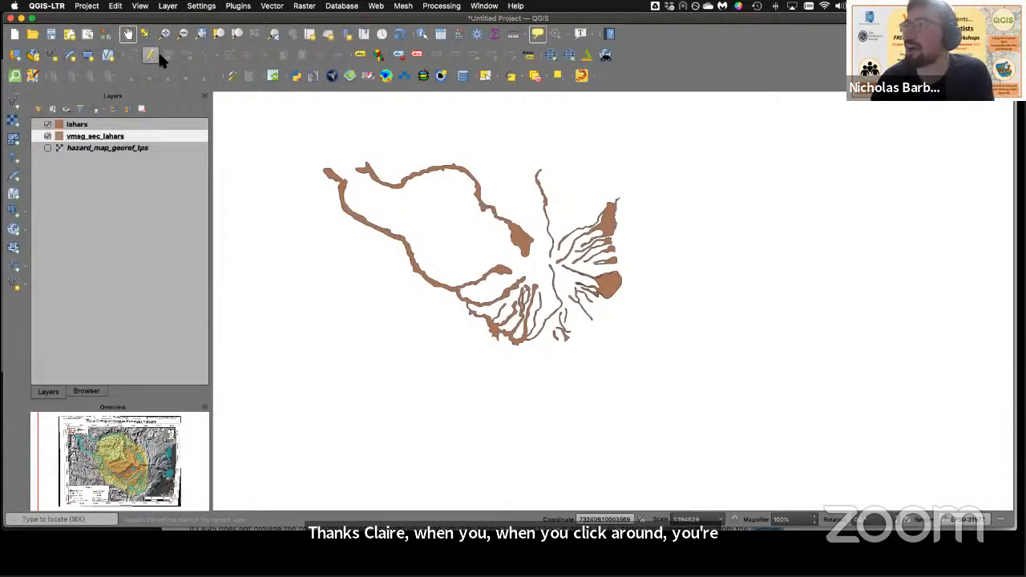
pyautogui.click(187, 55)
pyautogui.click(289, 245)
pyautogui.click(285, 254)
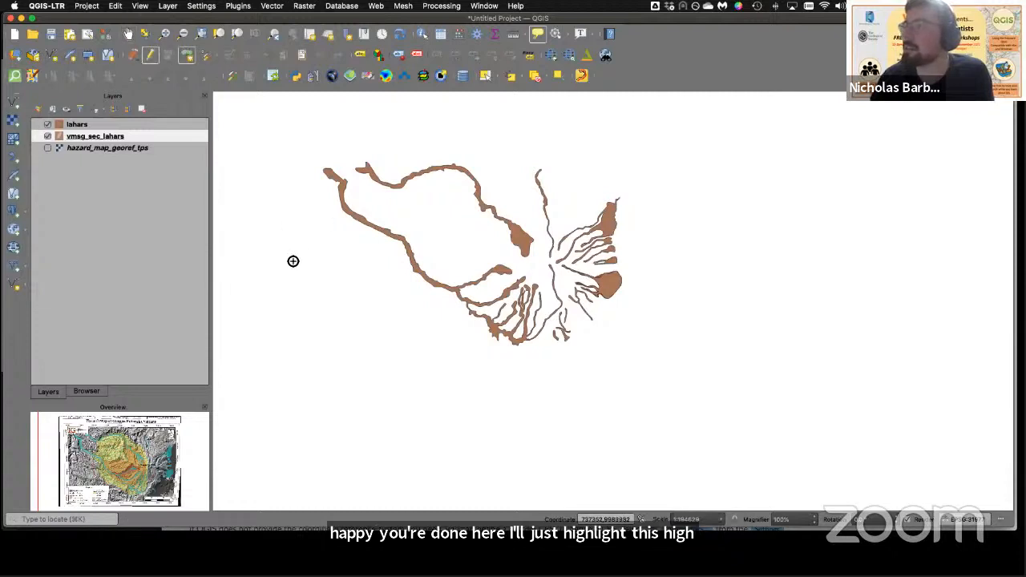
pyautogui.click(294, 261)
pyautogui.click(302, 257)
pyautogui.click(306, 249)
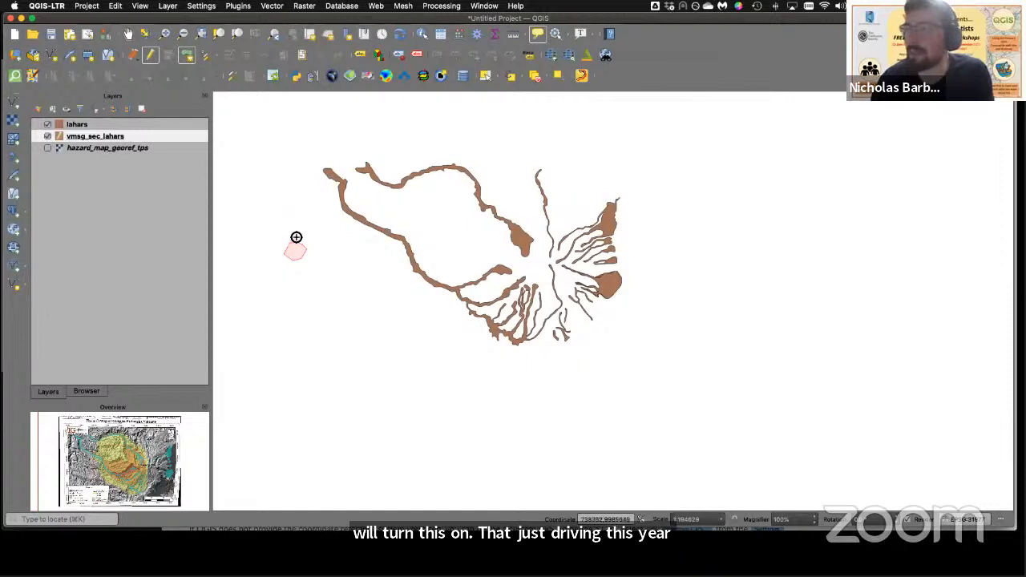
# Step: Finish the test polygon, review its id and Aream2 attribute fields, and discard the feature
pyautogui.rightClick(294, 244)
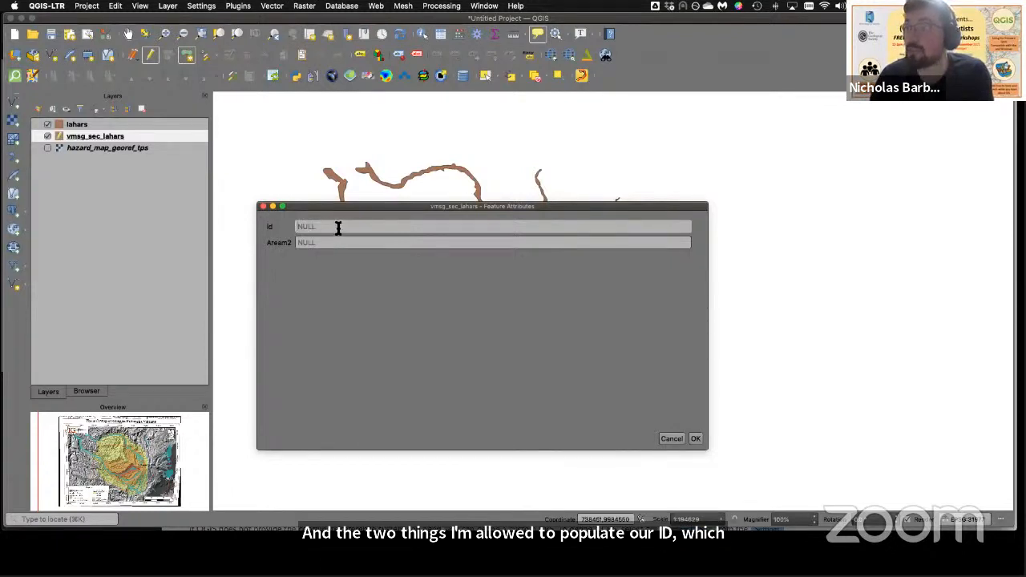
pyautogui.click(319, 244)
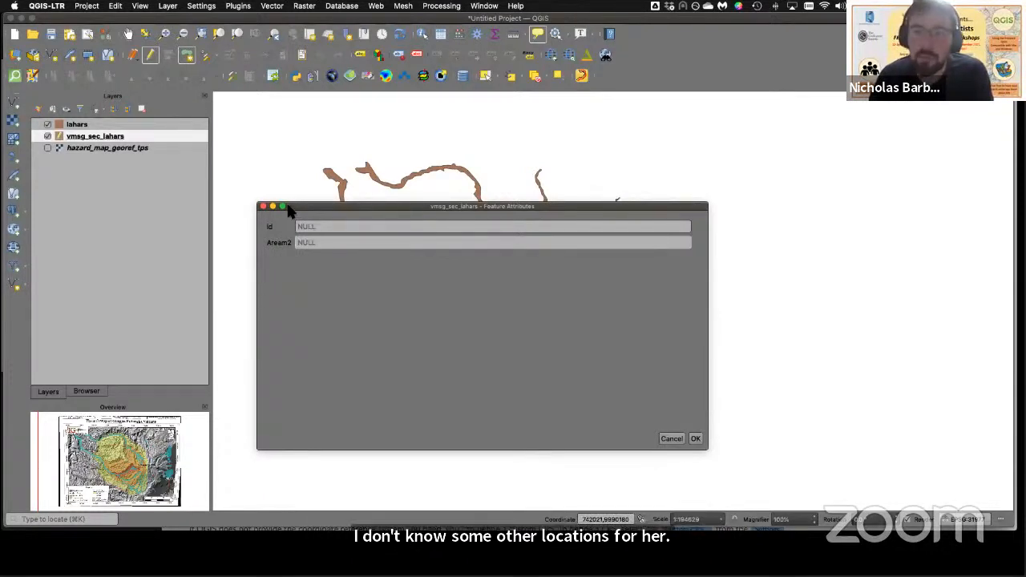
pyautogui.click(263, 206)
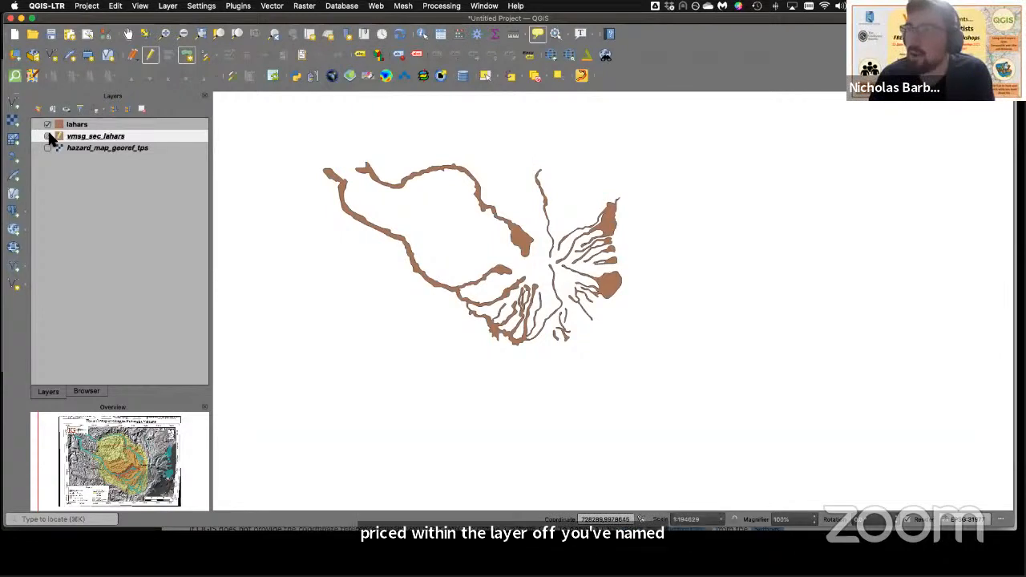
# Step: Check the properties of the lahars layer and open its attribute table, enlarging the table to show more rows
pyautogui.click(109, 126)
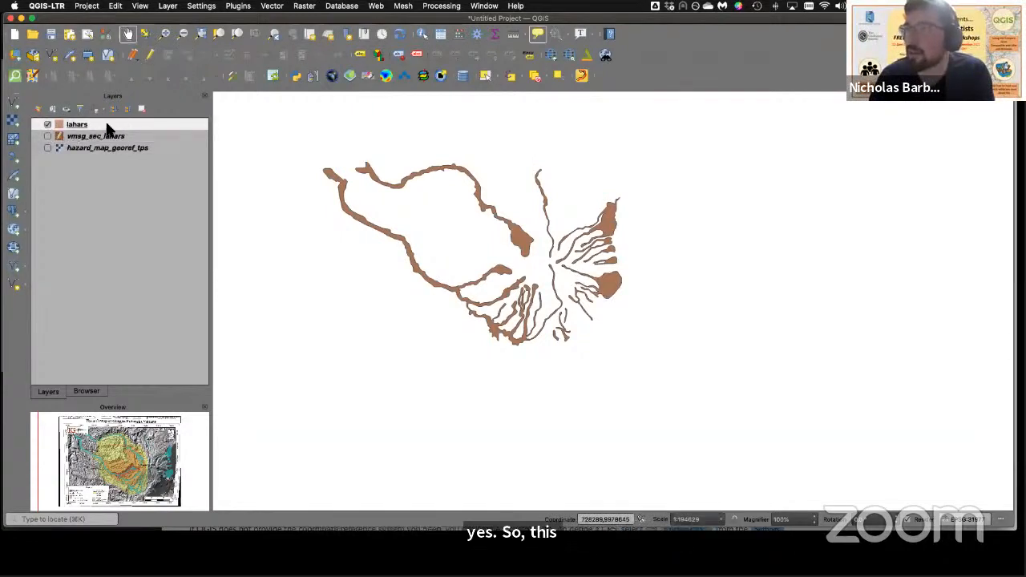
pyautogui.rightClick(108, 126)
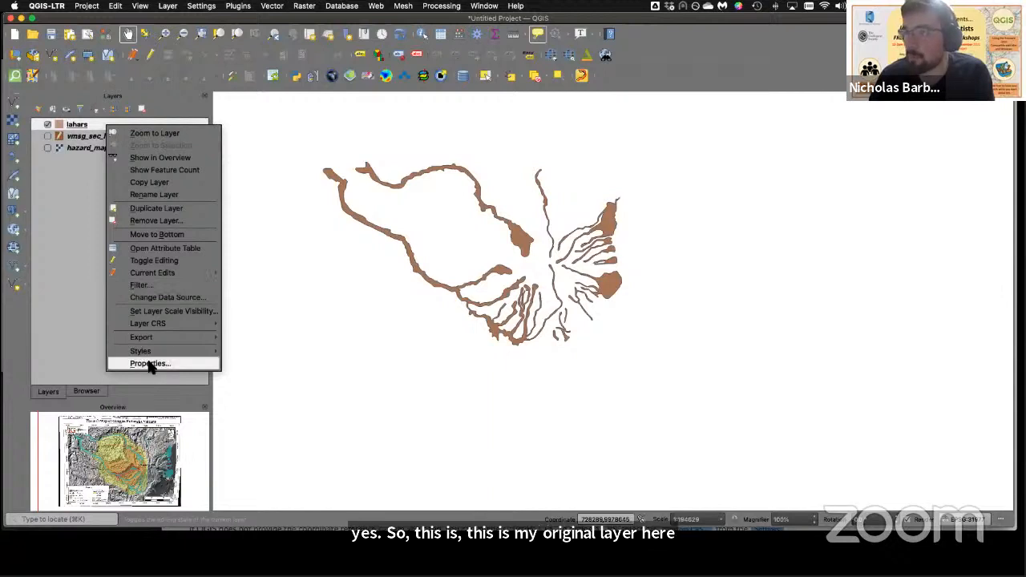
pyautogui.click(149, 364)
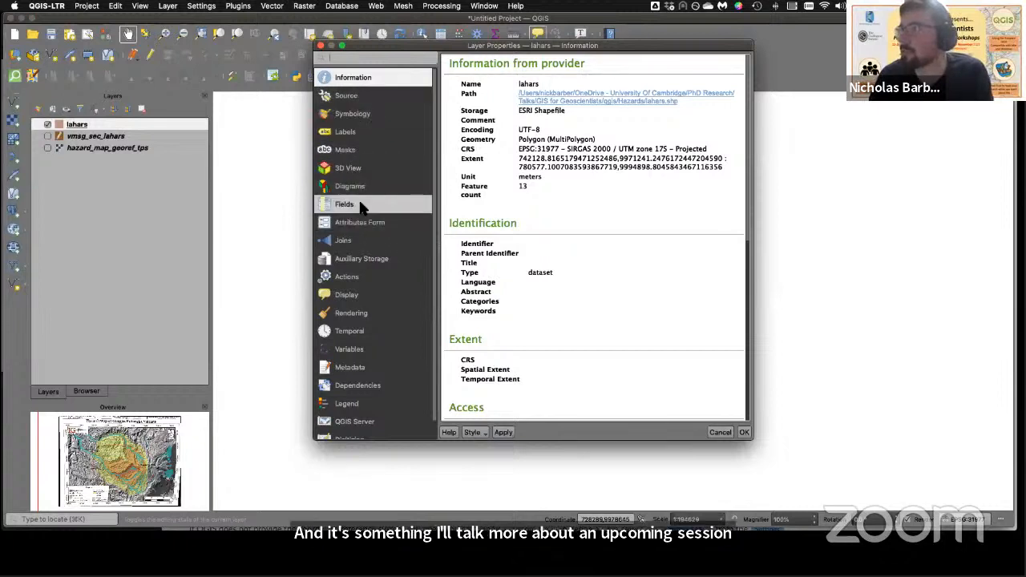
pyautogui.press('Escape')
pyautogui.rightClick(116, 127)
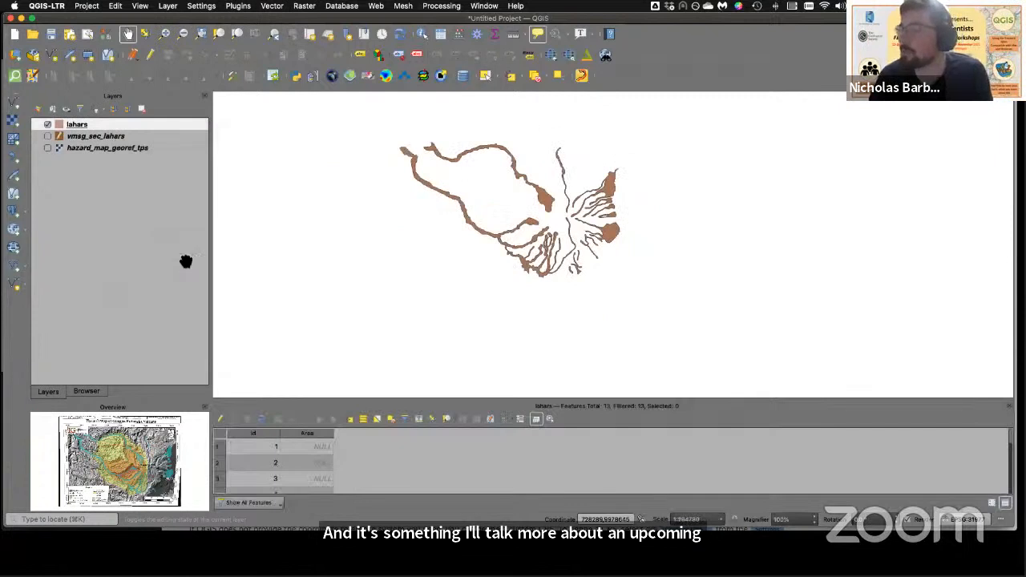
pyautogui.moveTo(367, 401); pyautogui.dragTo(380, 309)
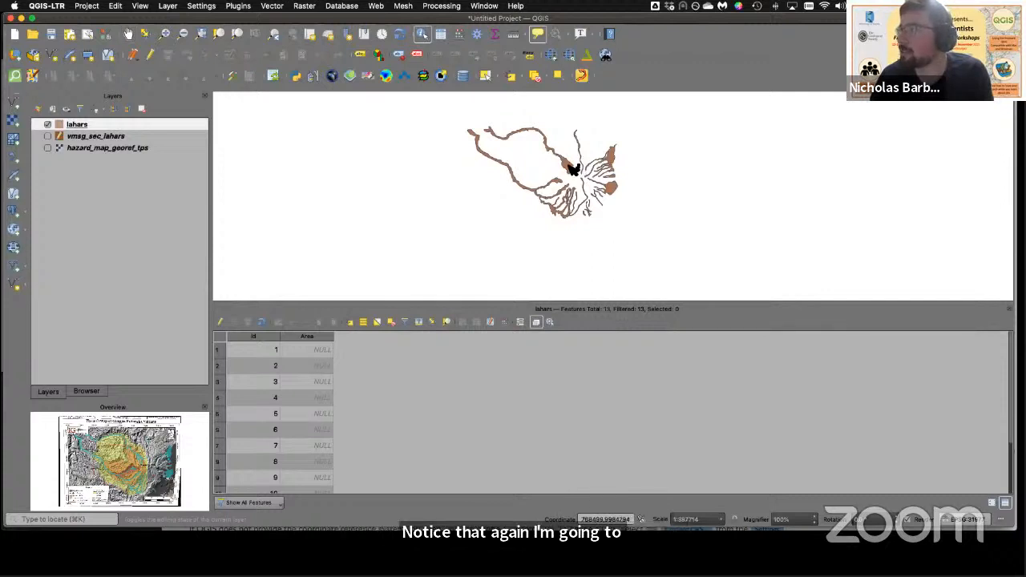
# Step: Identify several individual lahar polygons on the map to compare their id values
pyautogui.click(584, 172)
pyautogui.click(460, 161)
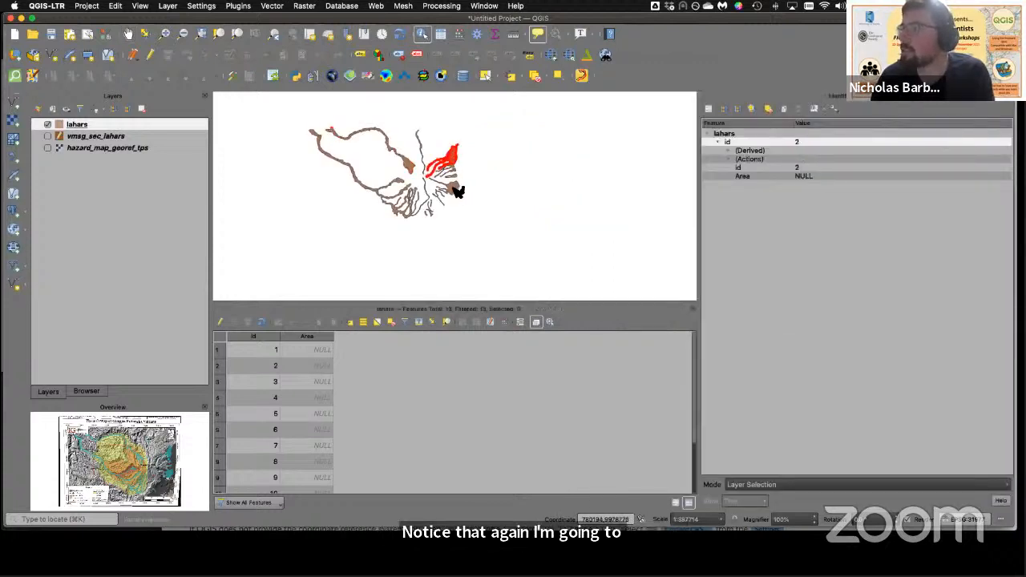
pyautogui.click(437, 191)
pyautogui.click(432, 194)
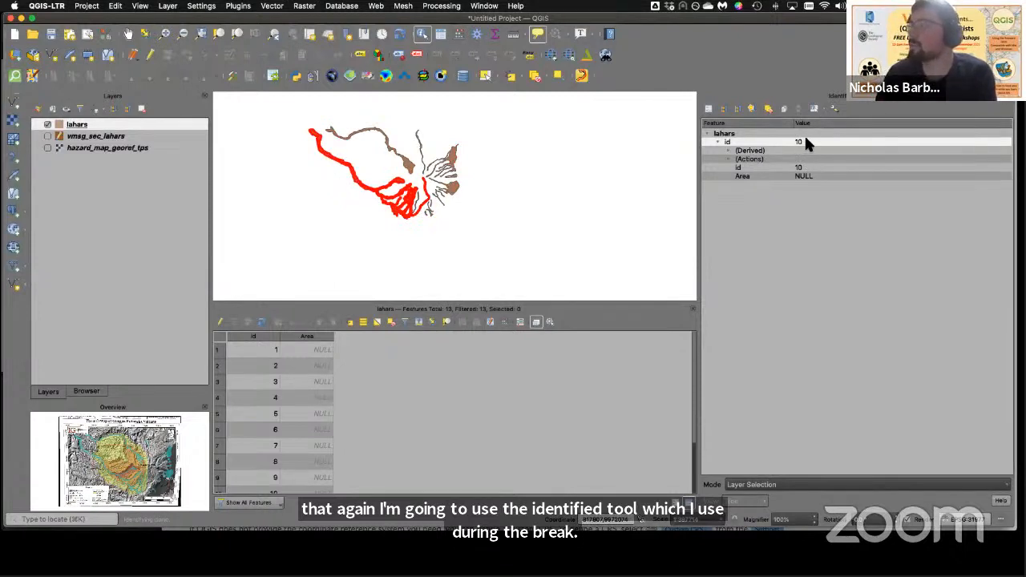
pyautogui.click(412, 163)
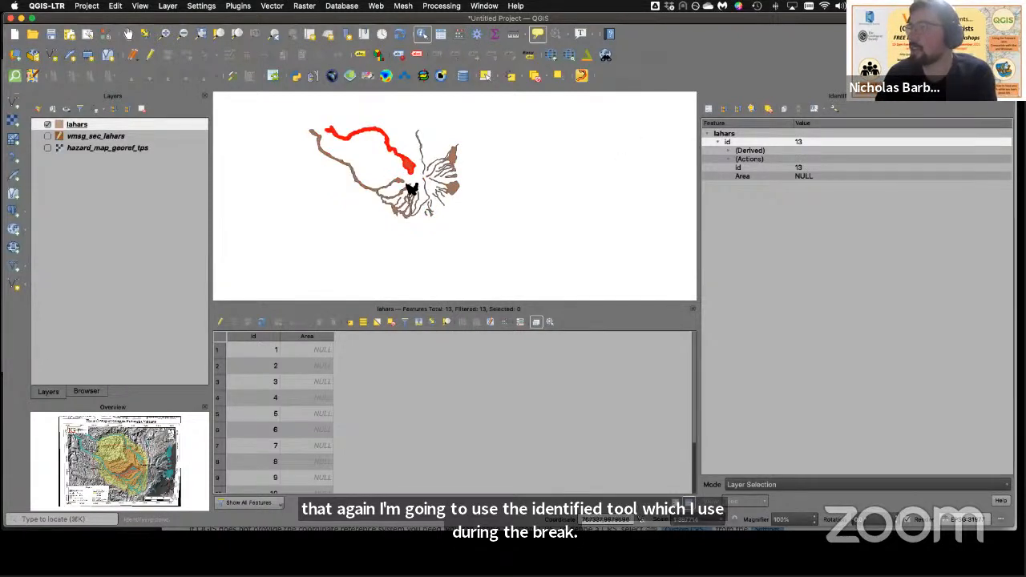
pyautogui.click(414, 193)
pyautogui.click(430, 211)
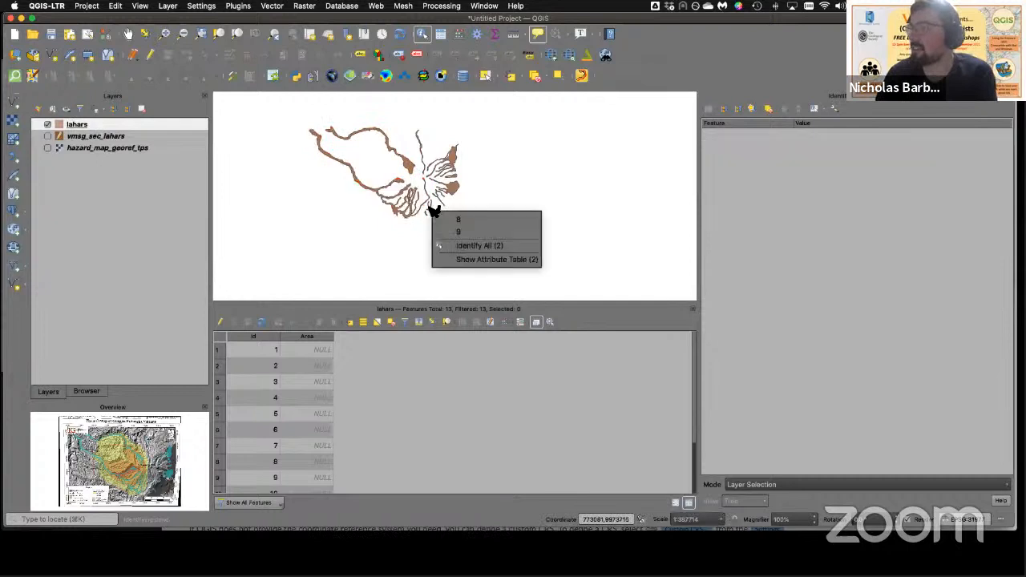
# Step: Review the last rows of the lahars attribute table and identify the northern channel and the small eastern lahars
pyautogui.click(341, 309)
pyautogui.scroll(-2, 313, 369)
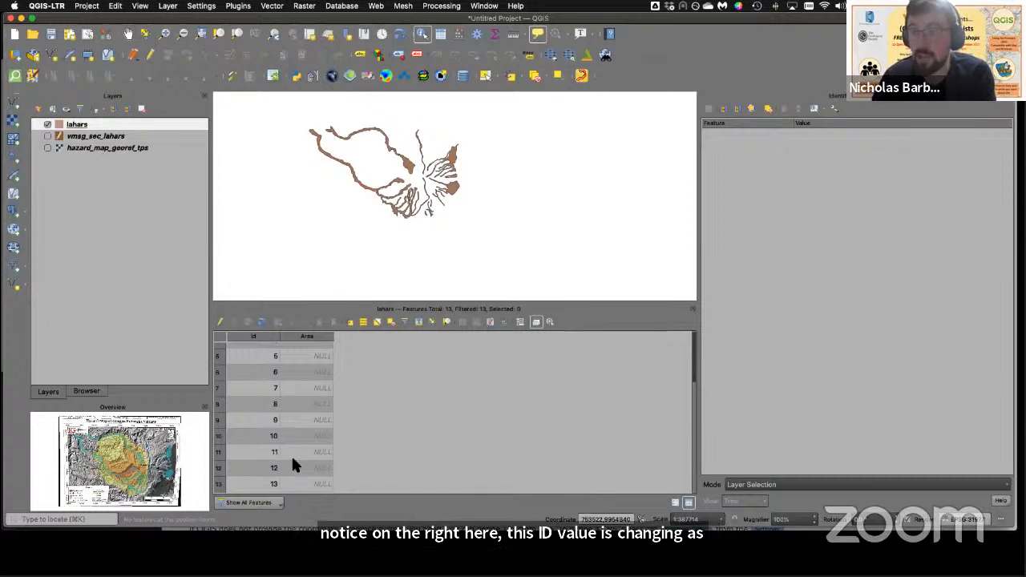
pyautogui.click(425, 150)
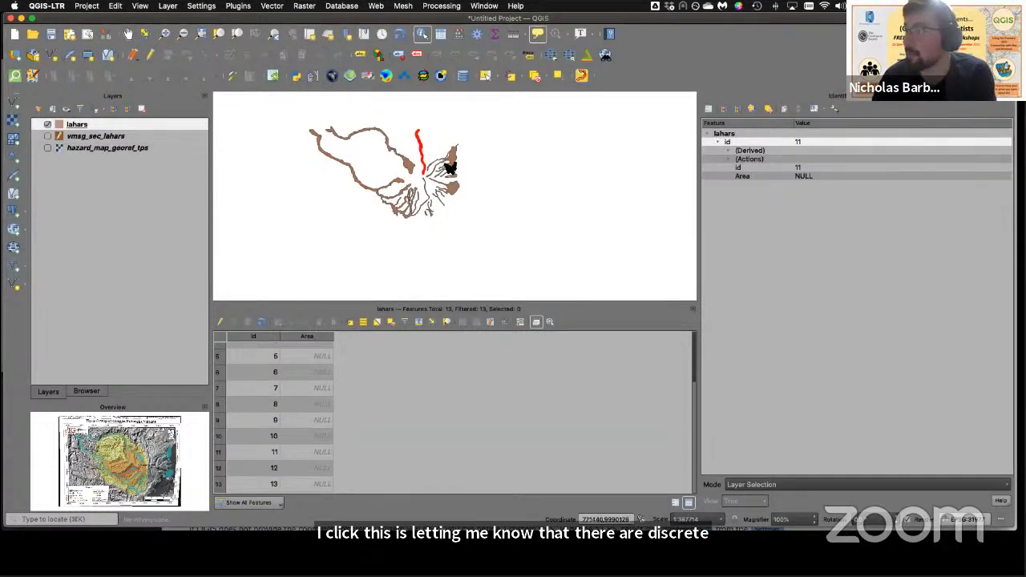
pyautogui.click(454, 167)
pyautogui.click(455, 169)
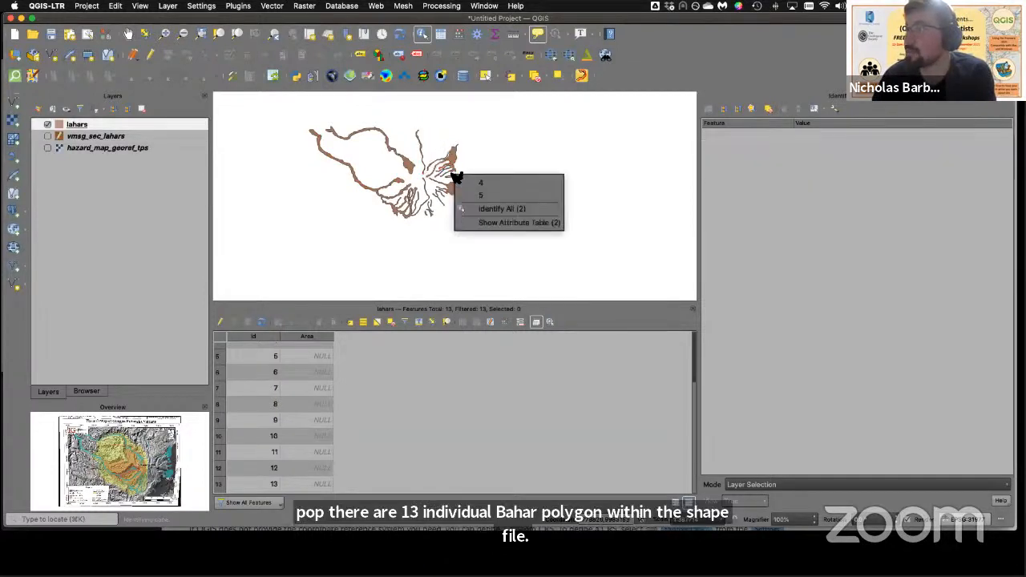
pyautogui.click(450, 178)
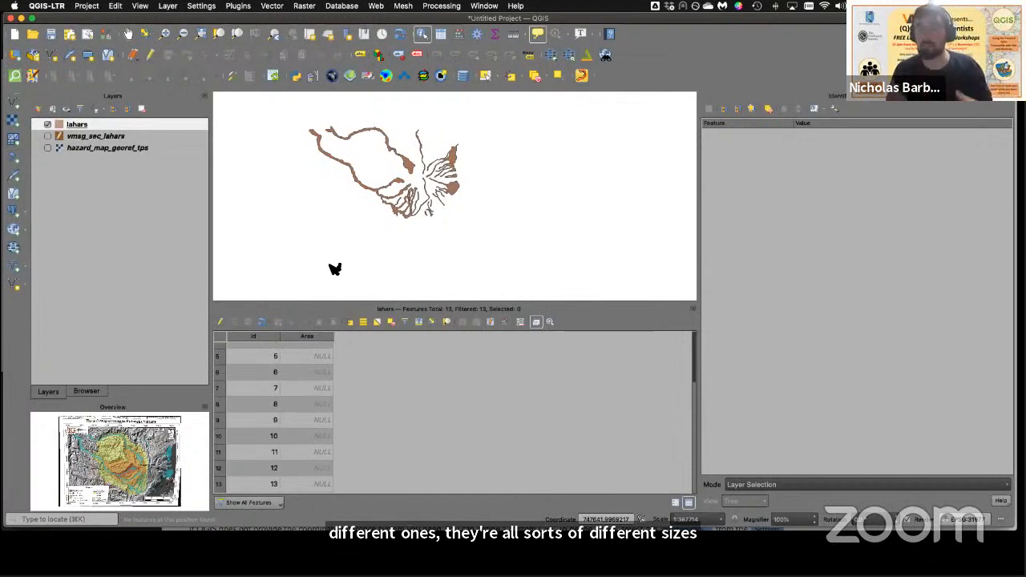
# Step: Close the identify results and the lahars attribute table to restore the full map view
pyautogui.scroll(2, 277, 352)
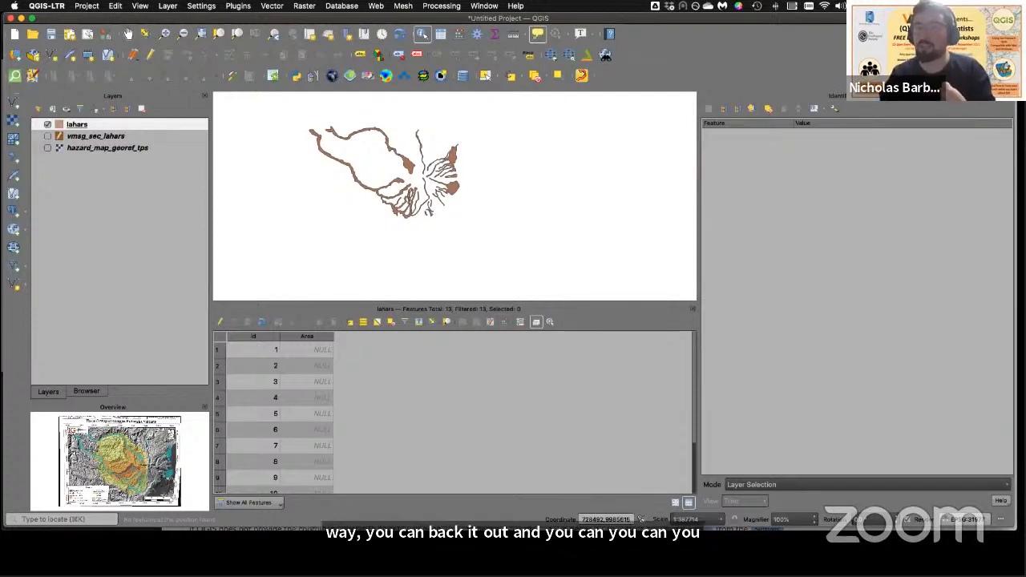
pyautogui.click(1010, 95)
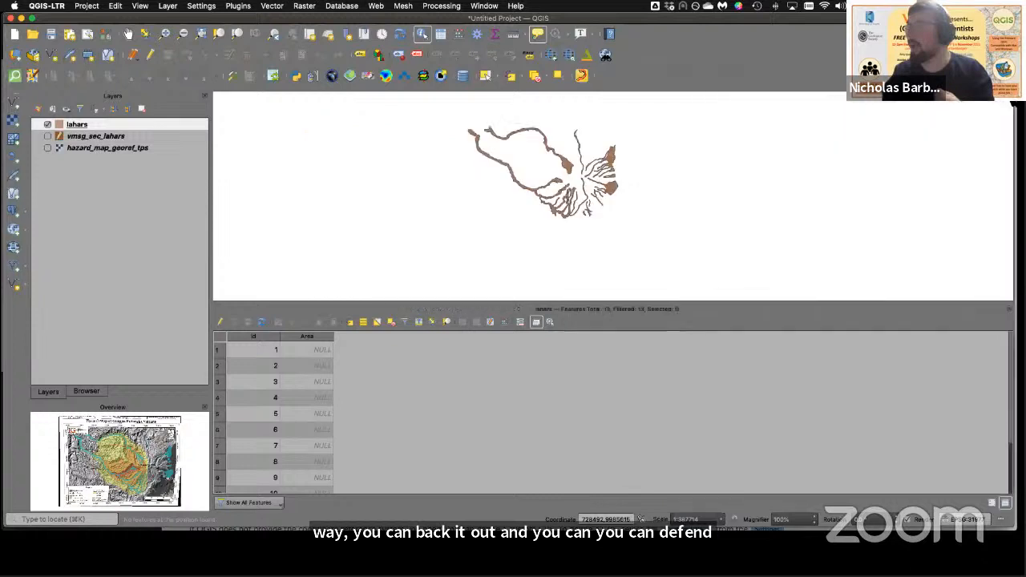
pyautogui.click(1010, 309)
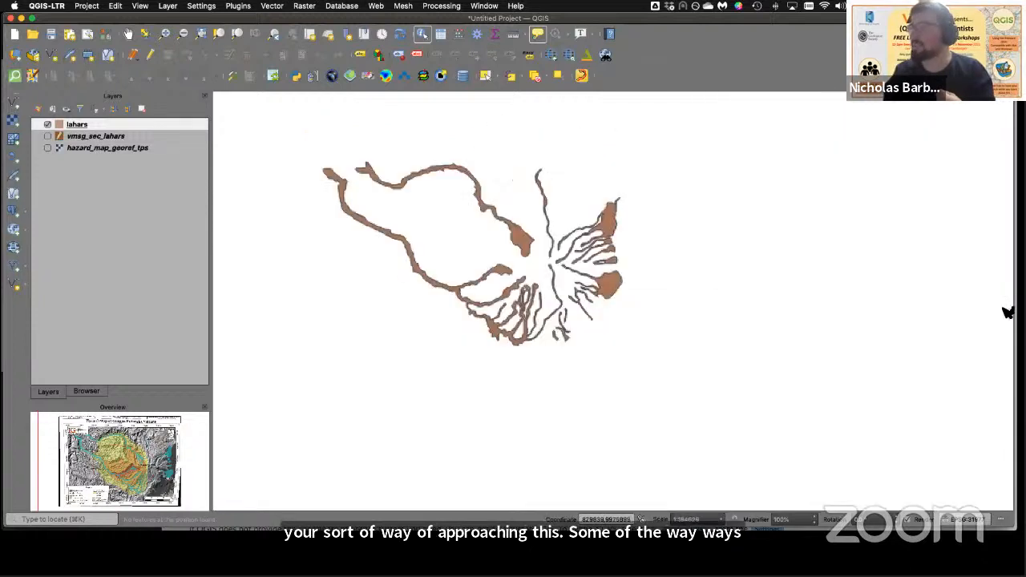